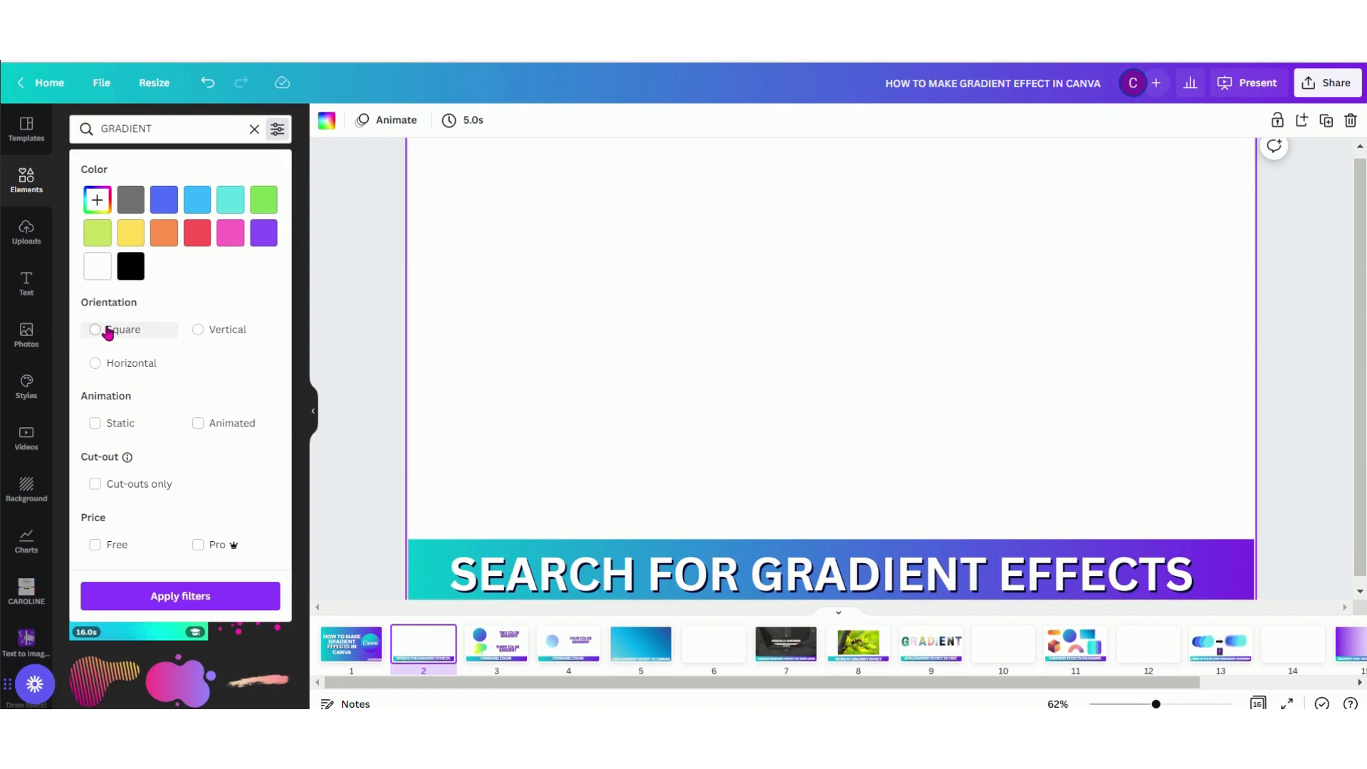
Try the Vertical and Horizontal orientation filters on the gradient search, settling on Square
click(217, 333)
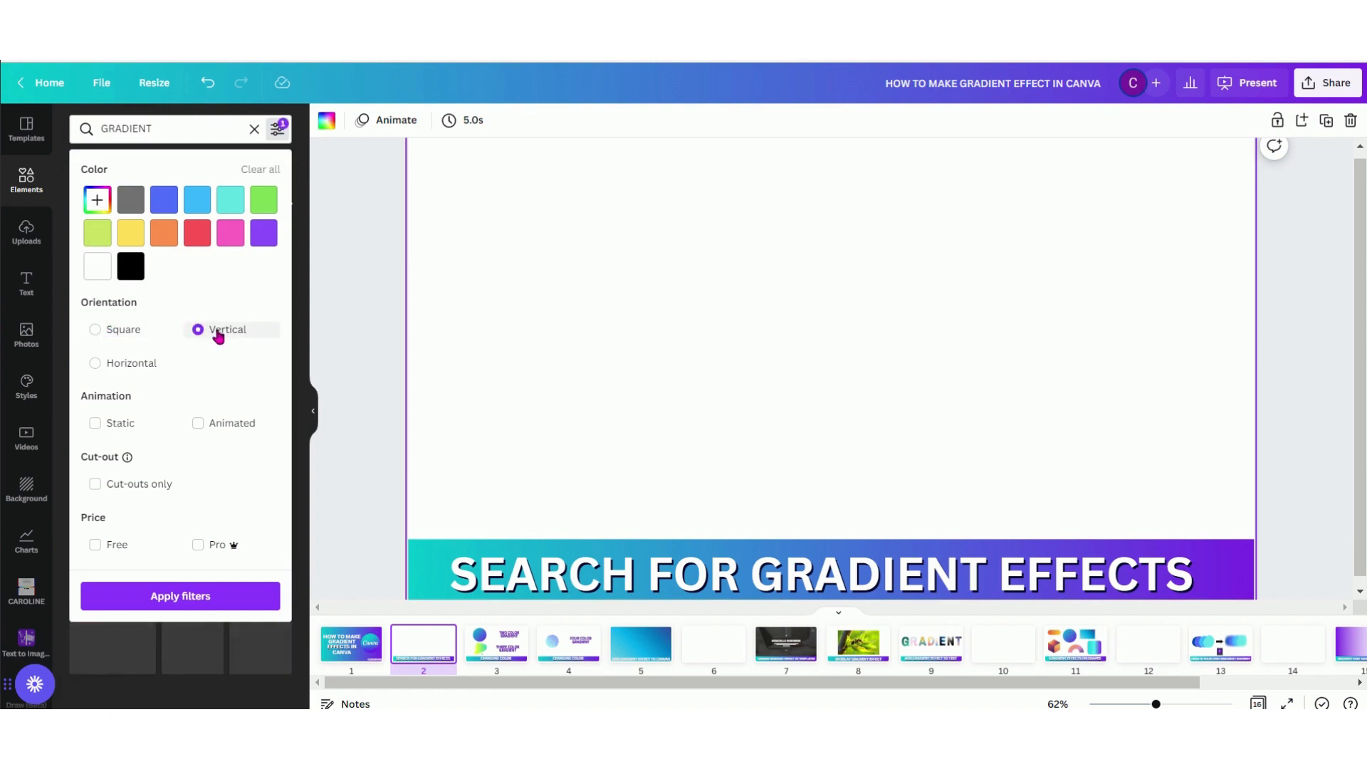
click(126, 364)
click(122, 332)
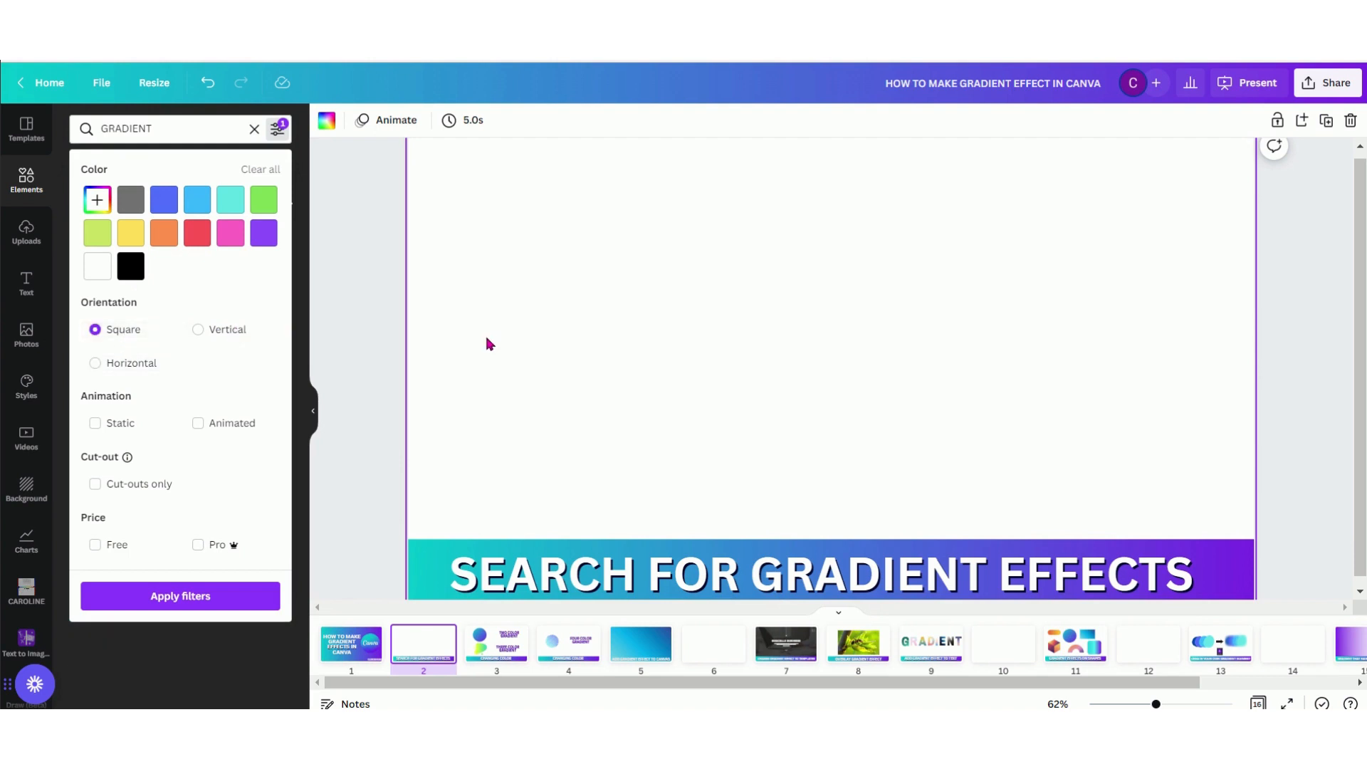
click(488, 344)
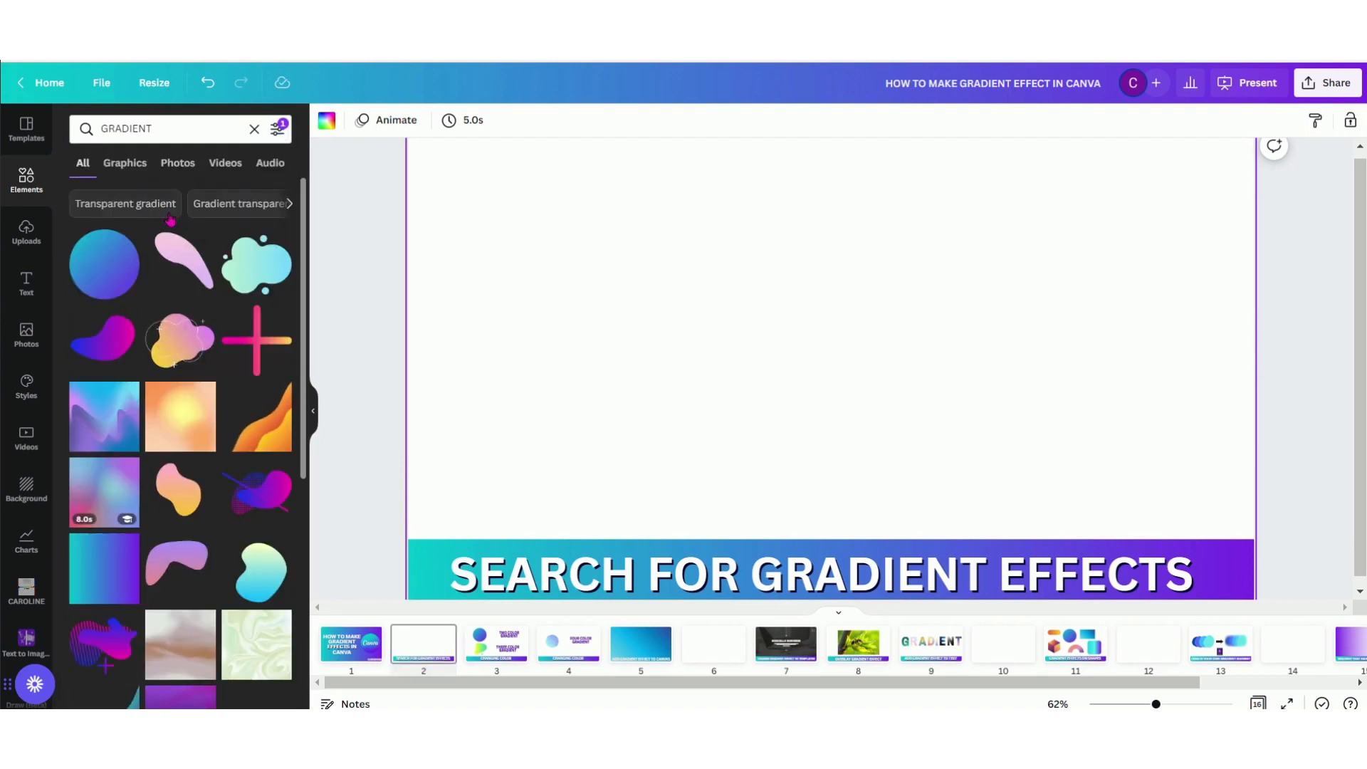
Switch the gradient search's orientation filter to Vertical and return to the results
click(277, 130)
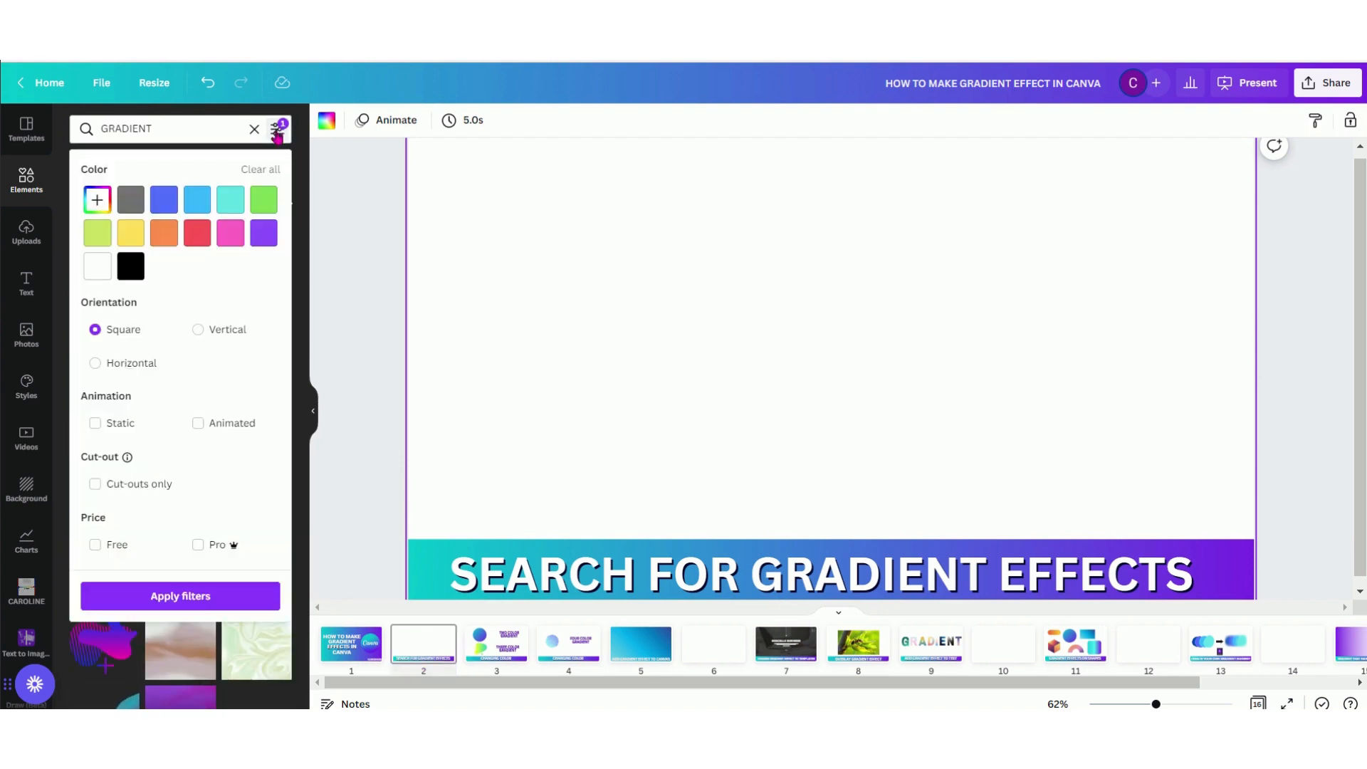
click(197, 334)
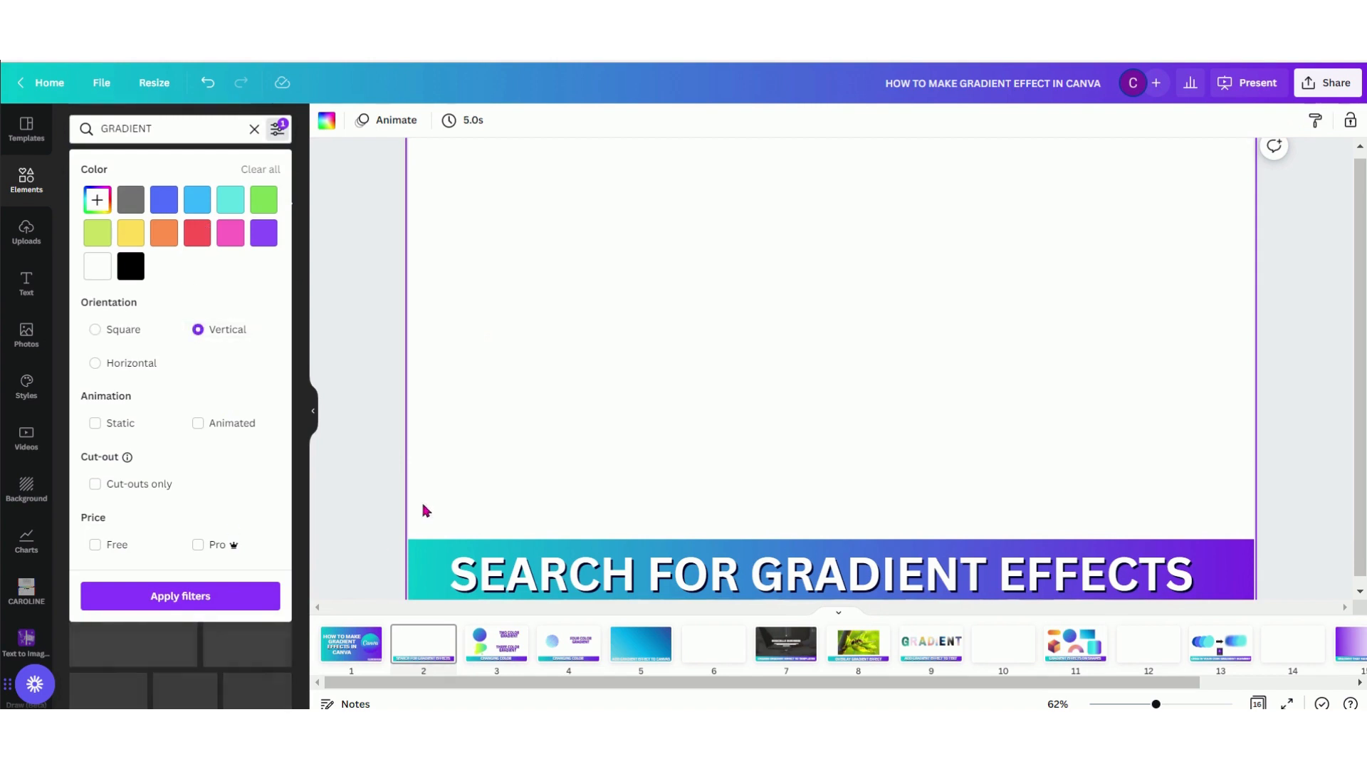
click(523, 450)
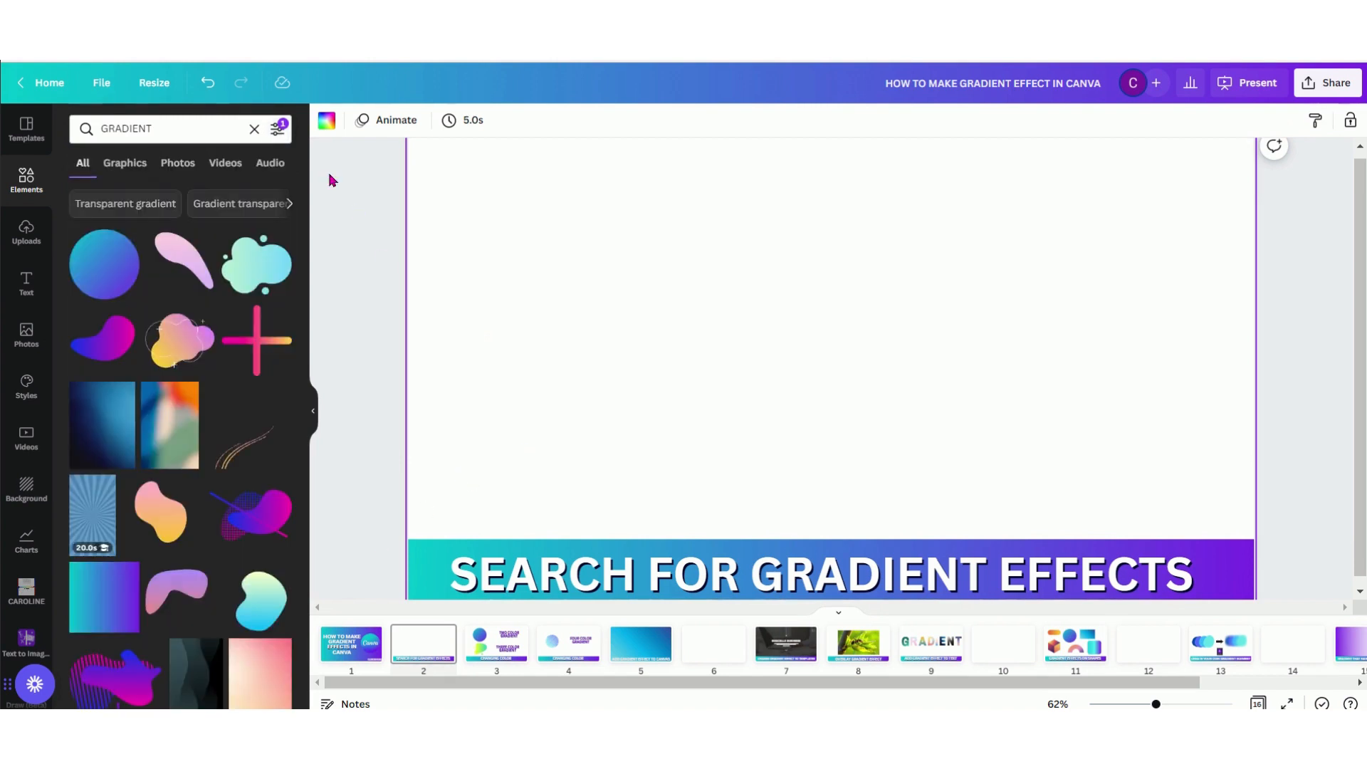
Clear the Vertical orientation filter and restrict the gradient results to Animated elements
click(277, 128)
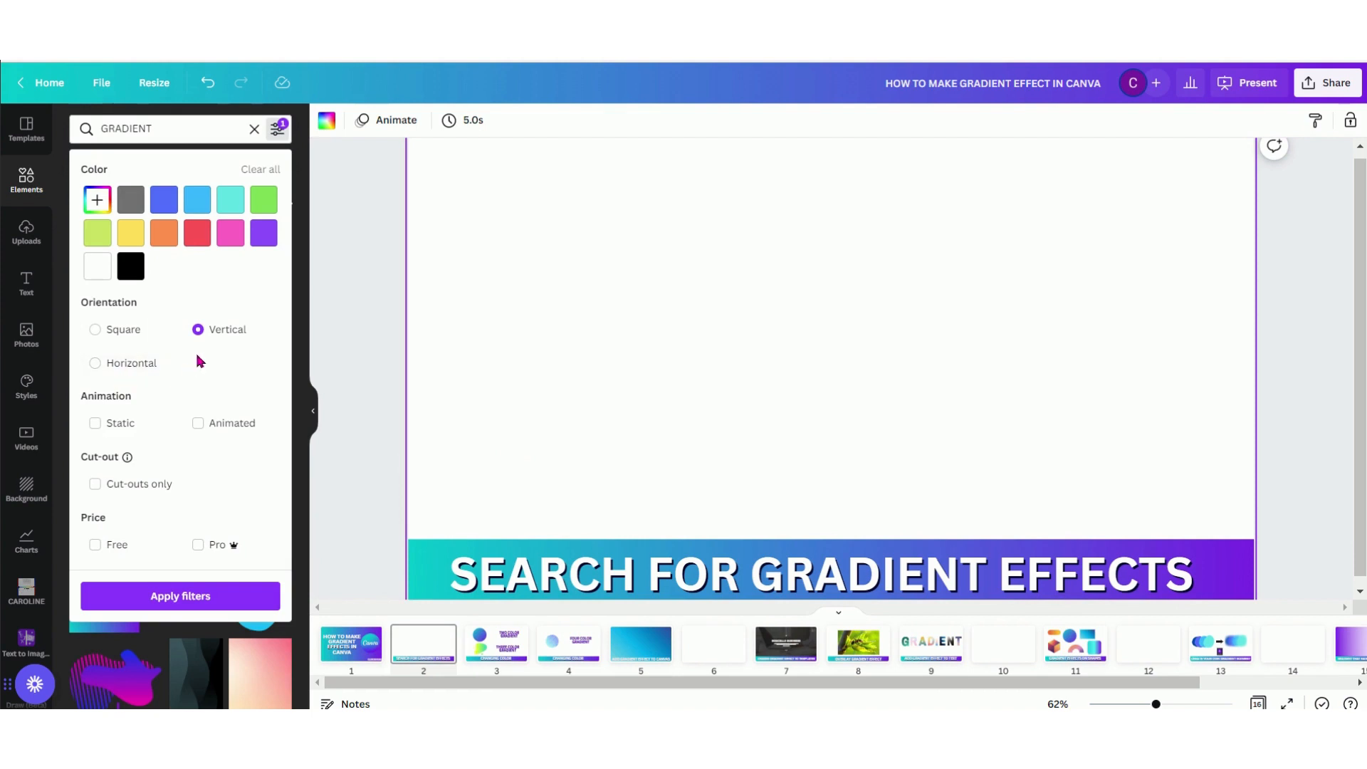
click(198, 330)
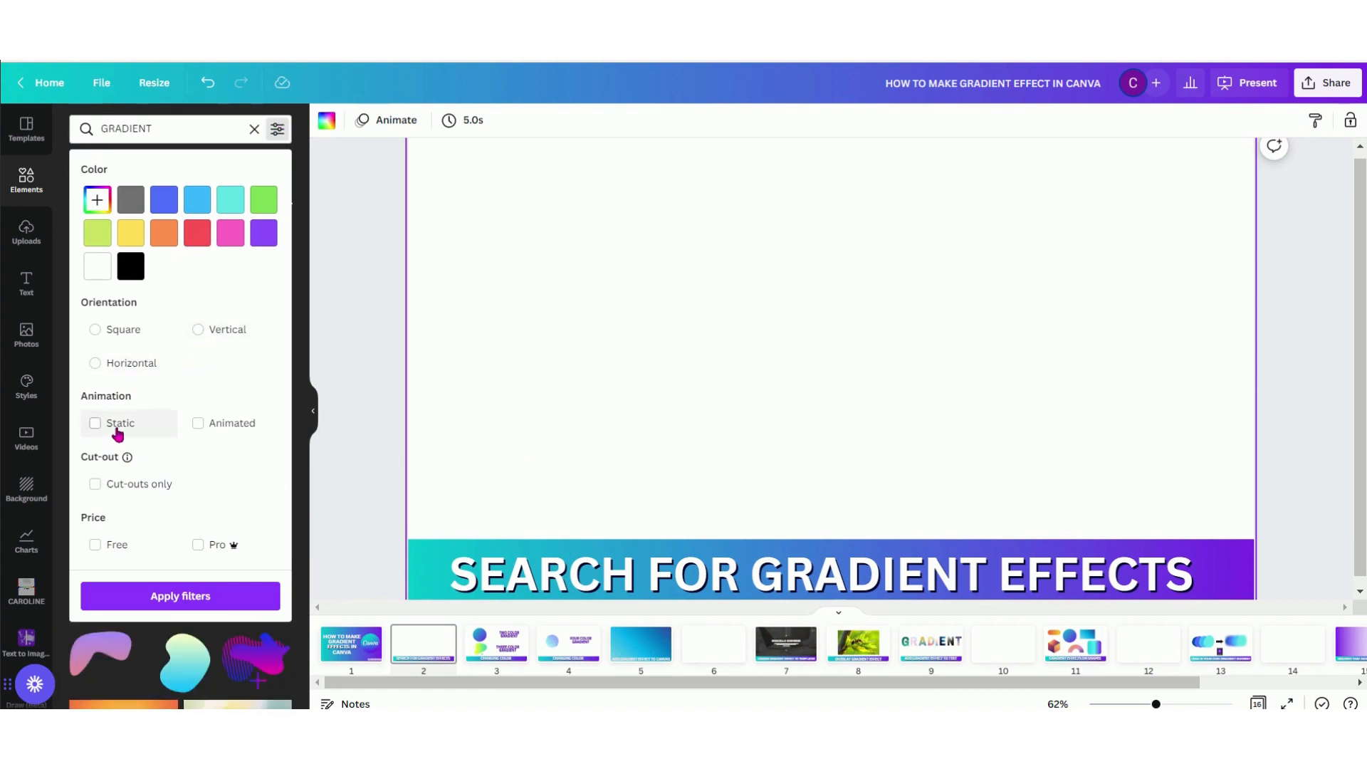
click(197, 424)
click(492, 439)
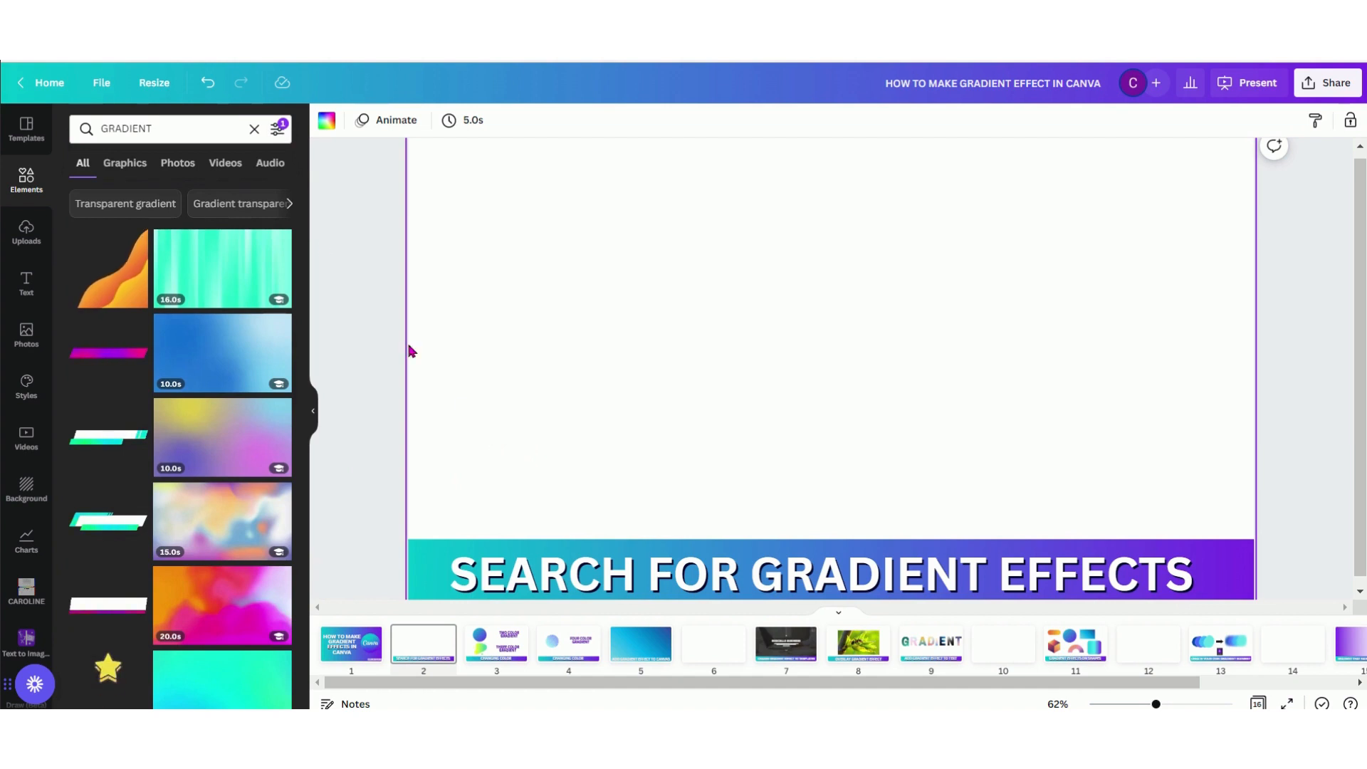
Add the Static filter alongside Animated for the gradient results
click(279, 129)
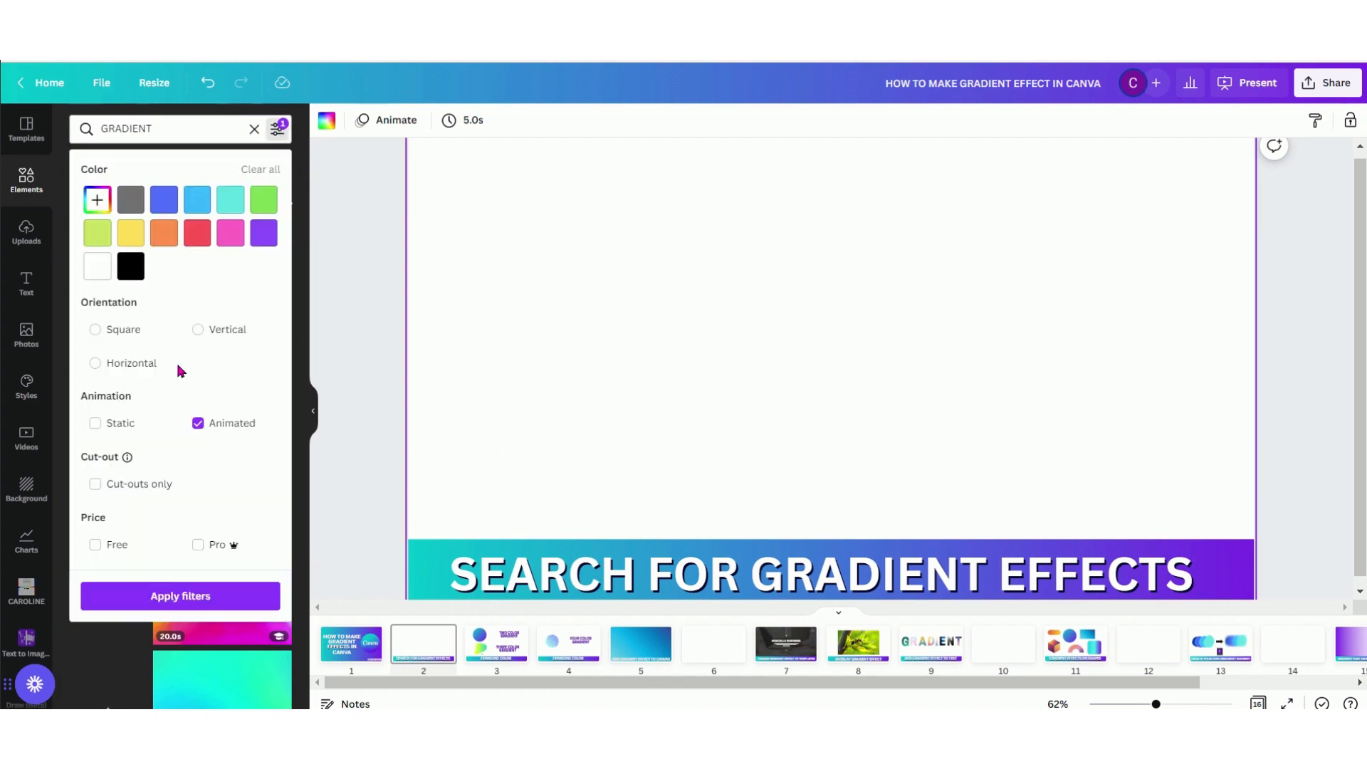
click(122, 425)
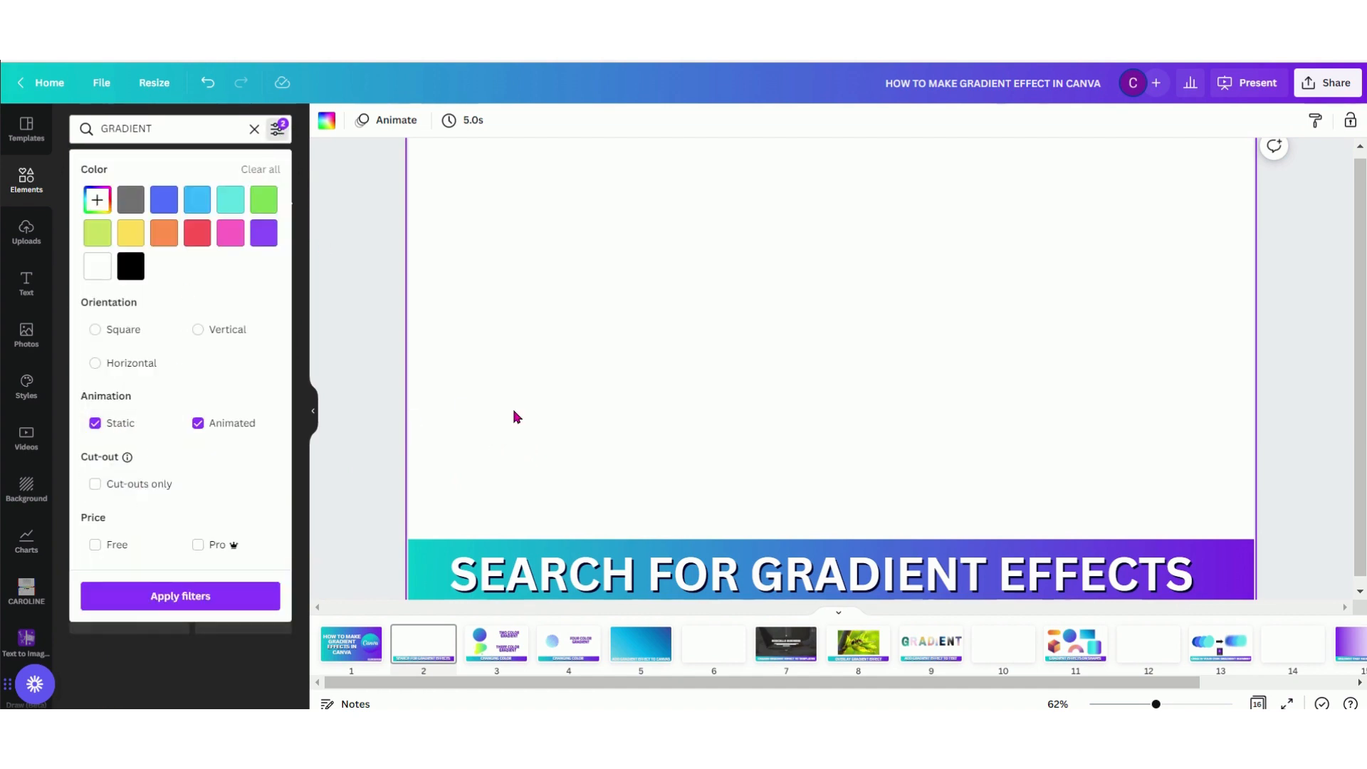
click(514, 415)
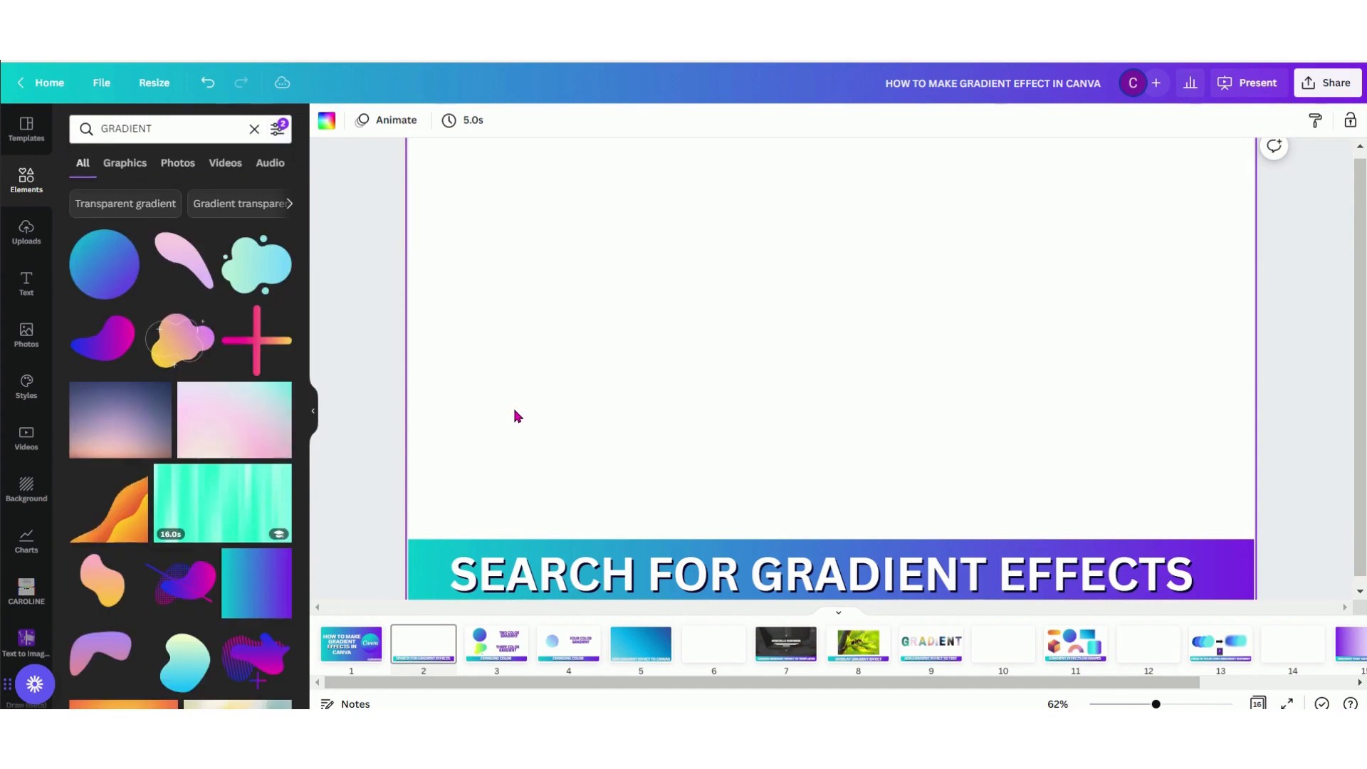
Clear both animation filters and limit the gradient results to Free elements
click(278, 129)
click(198, 423)
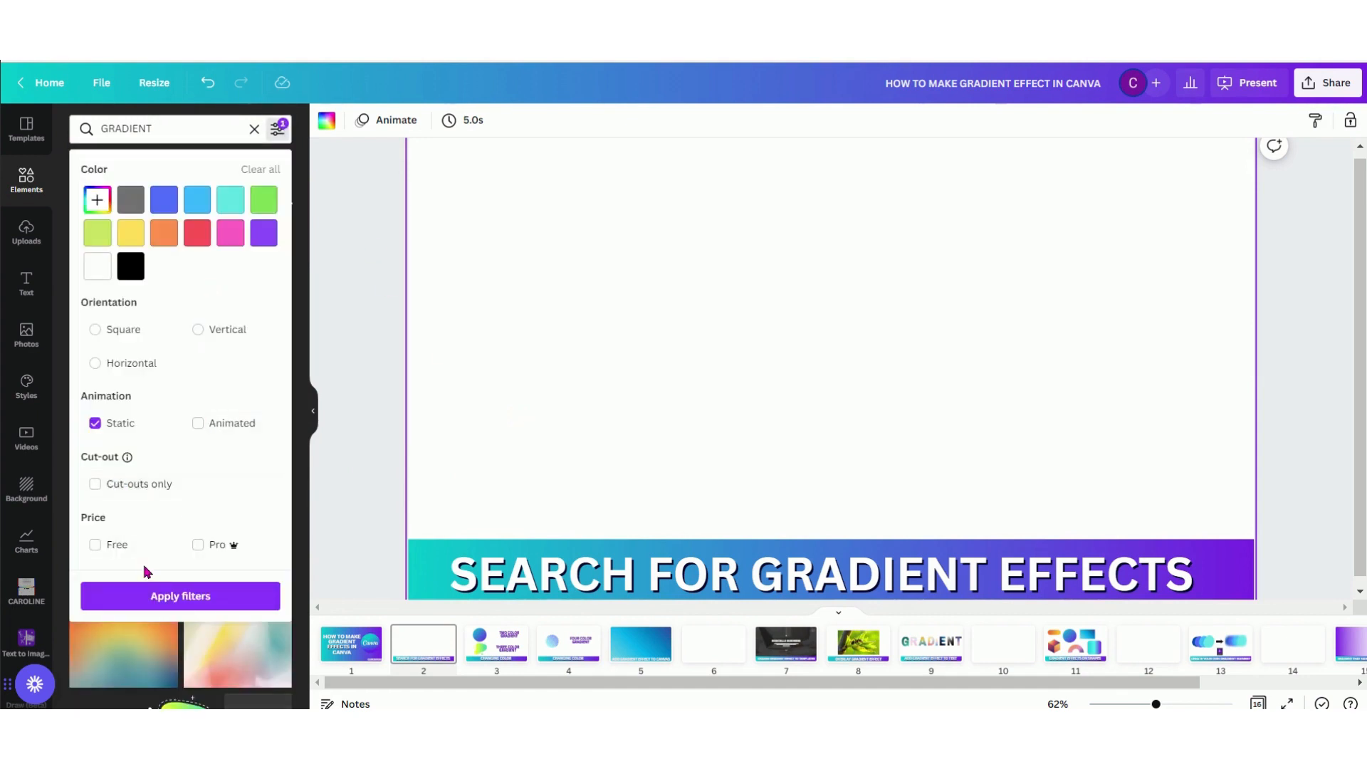
click(122, 427)
click(115, 547)
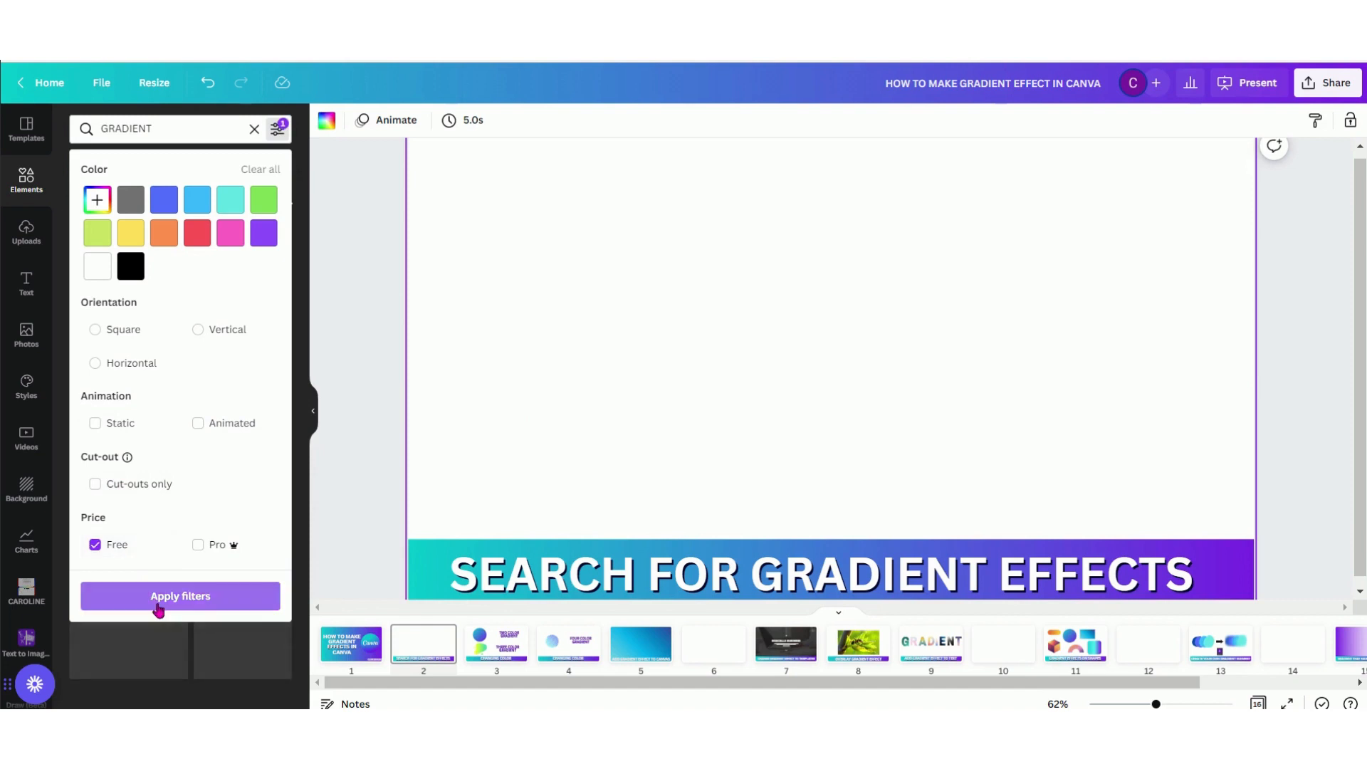
click(158, 599)
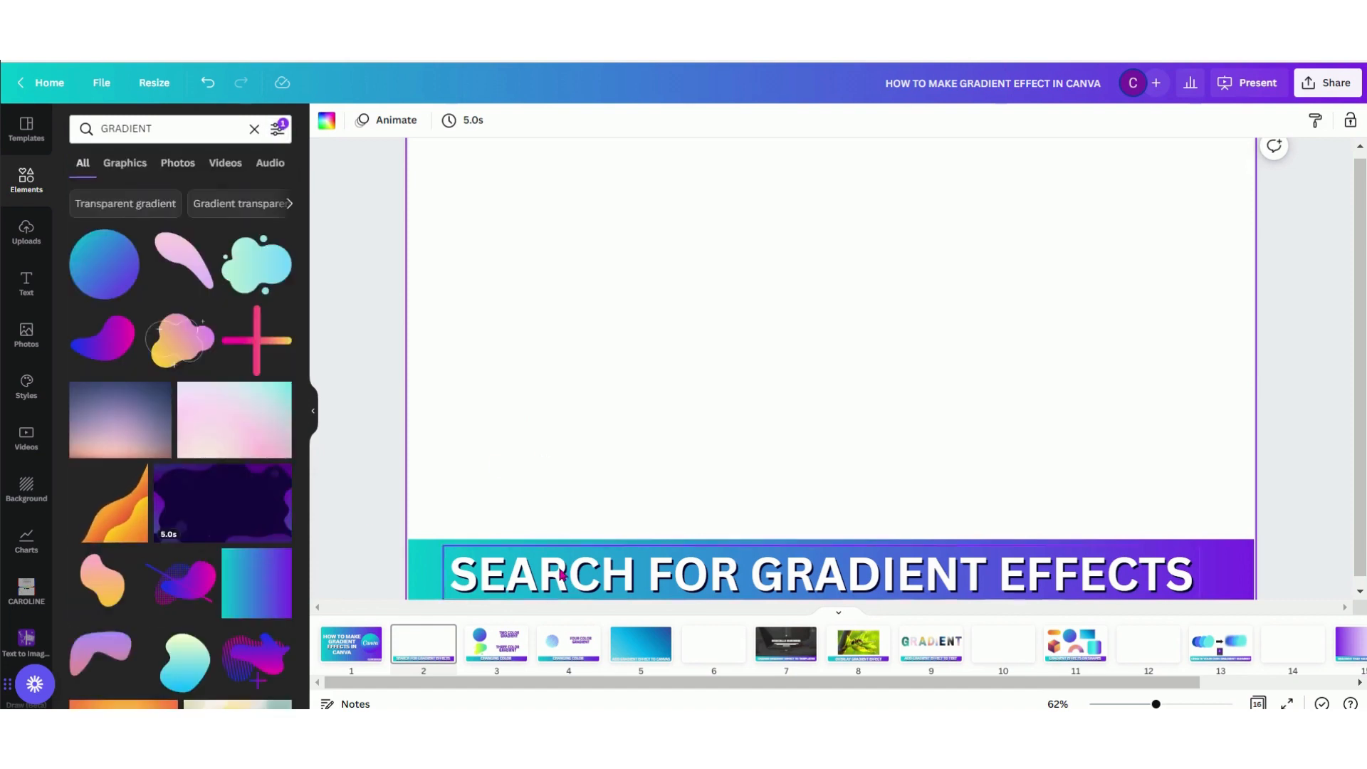
Recolor the two-color gradient circle on page 3 to blend from yellow to white
click(514, 638)
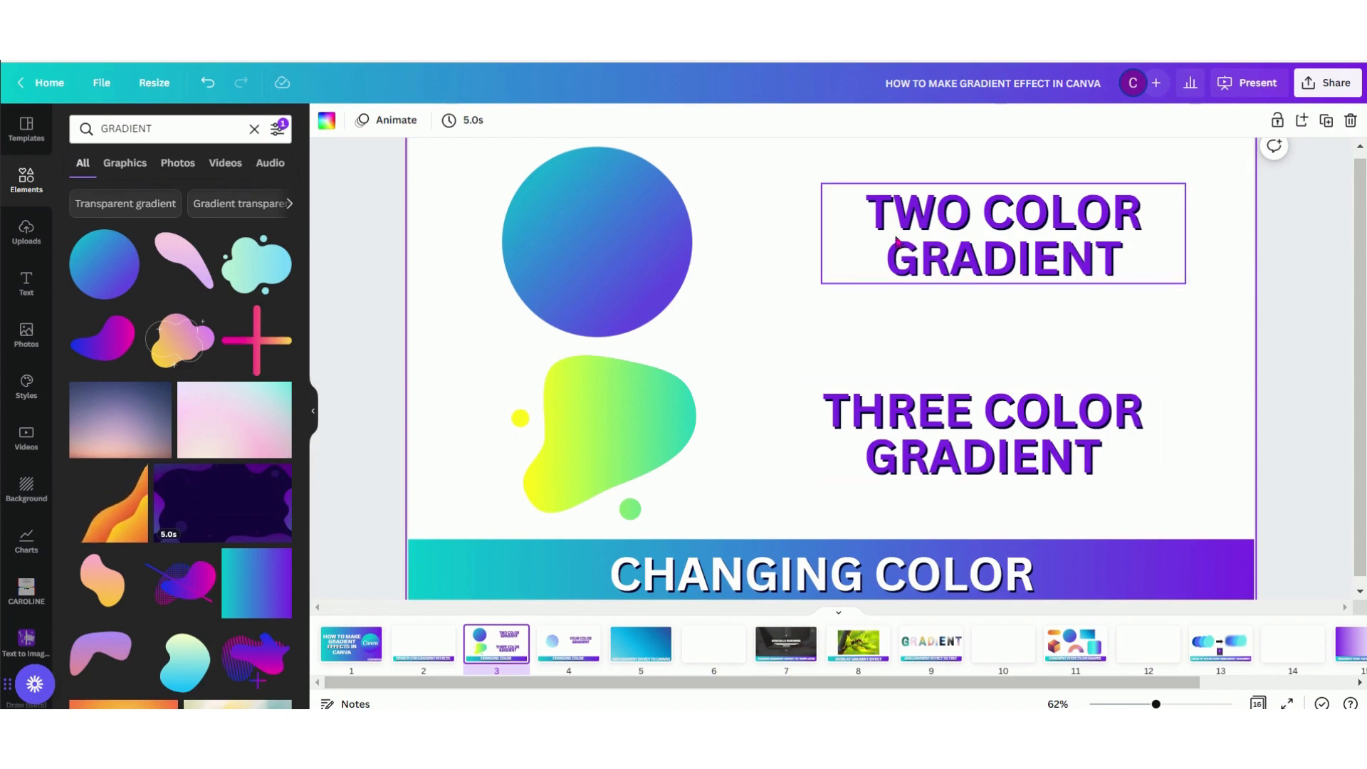
click(657, 235)
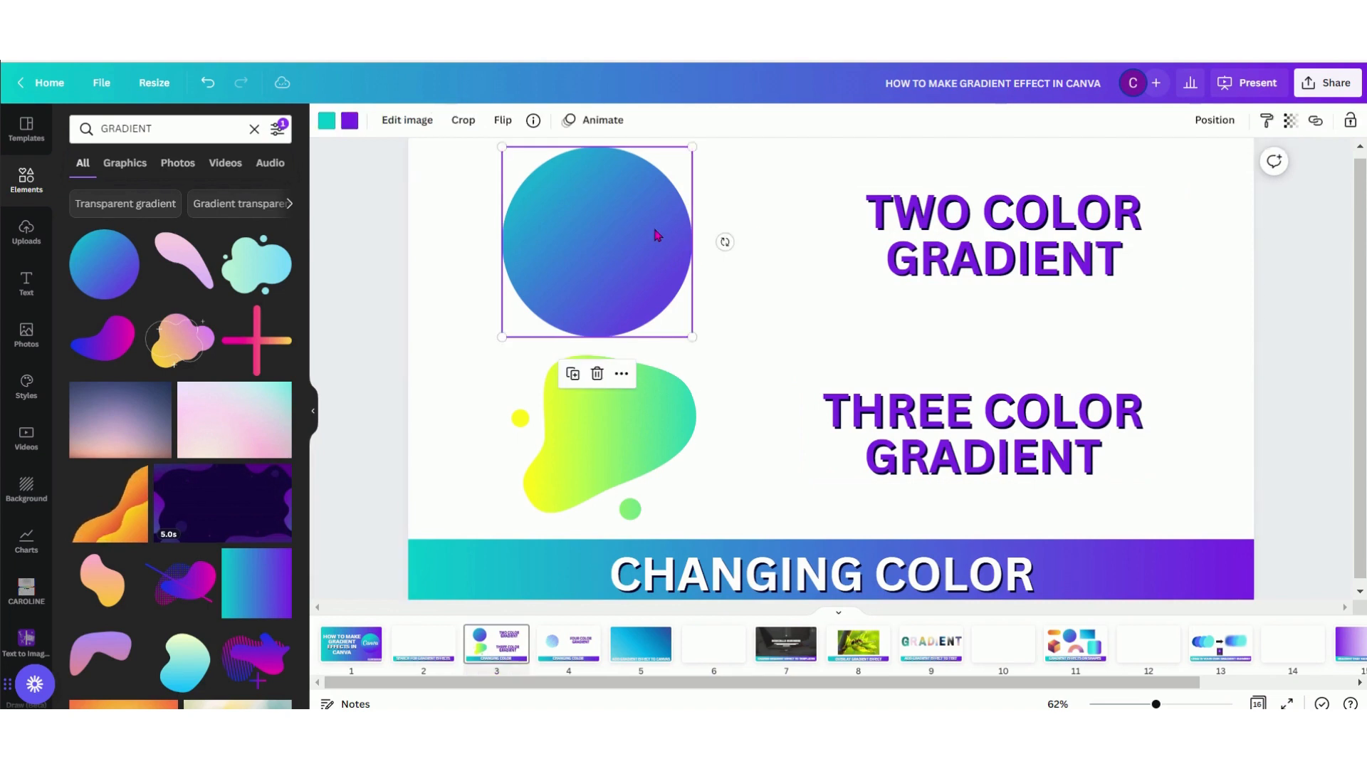
click(322, 126)
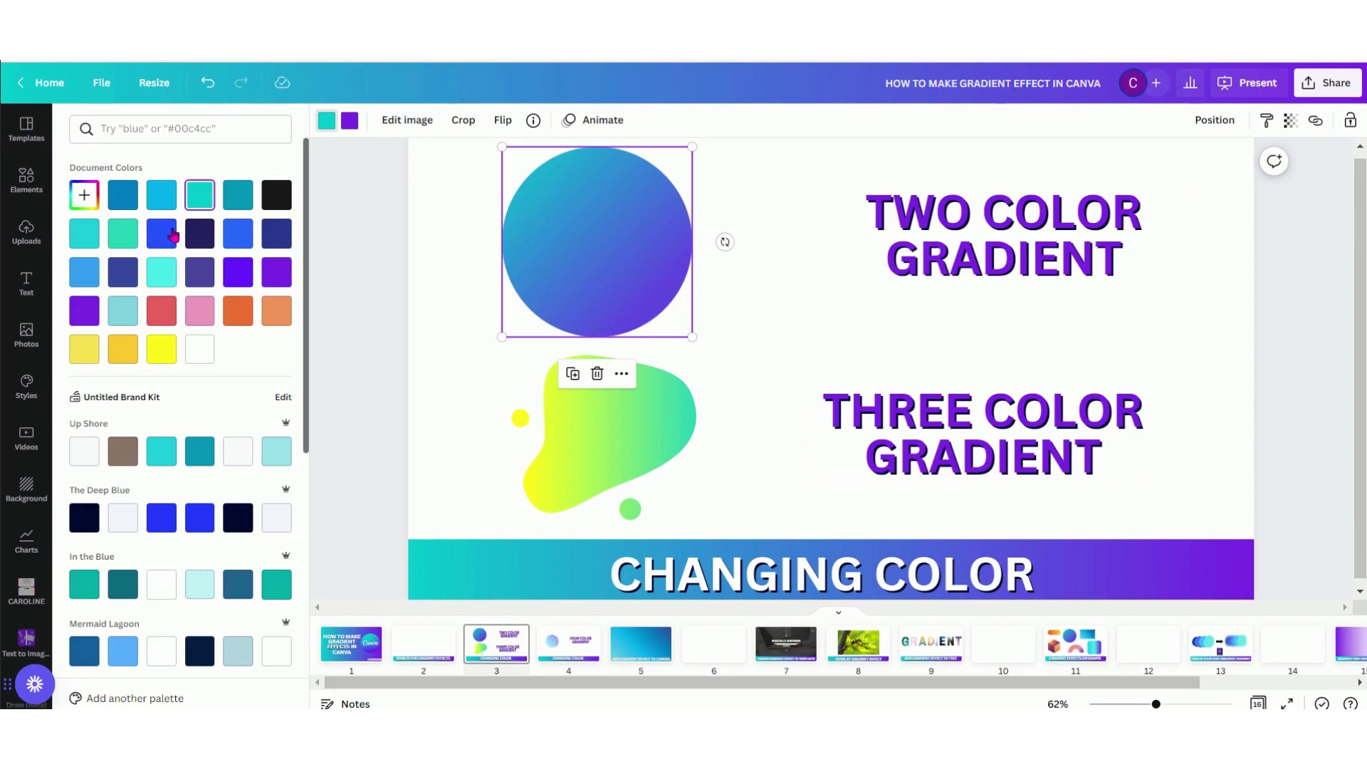
click(163, 352)
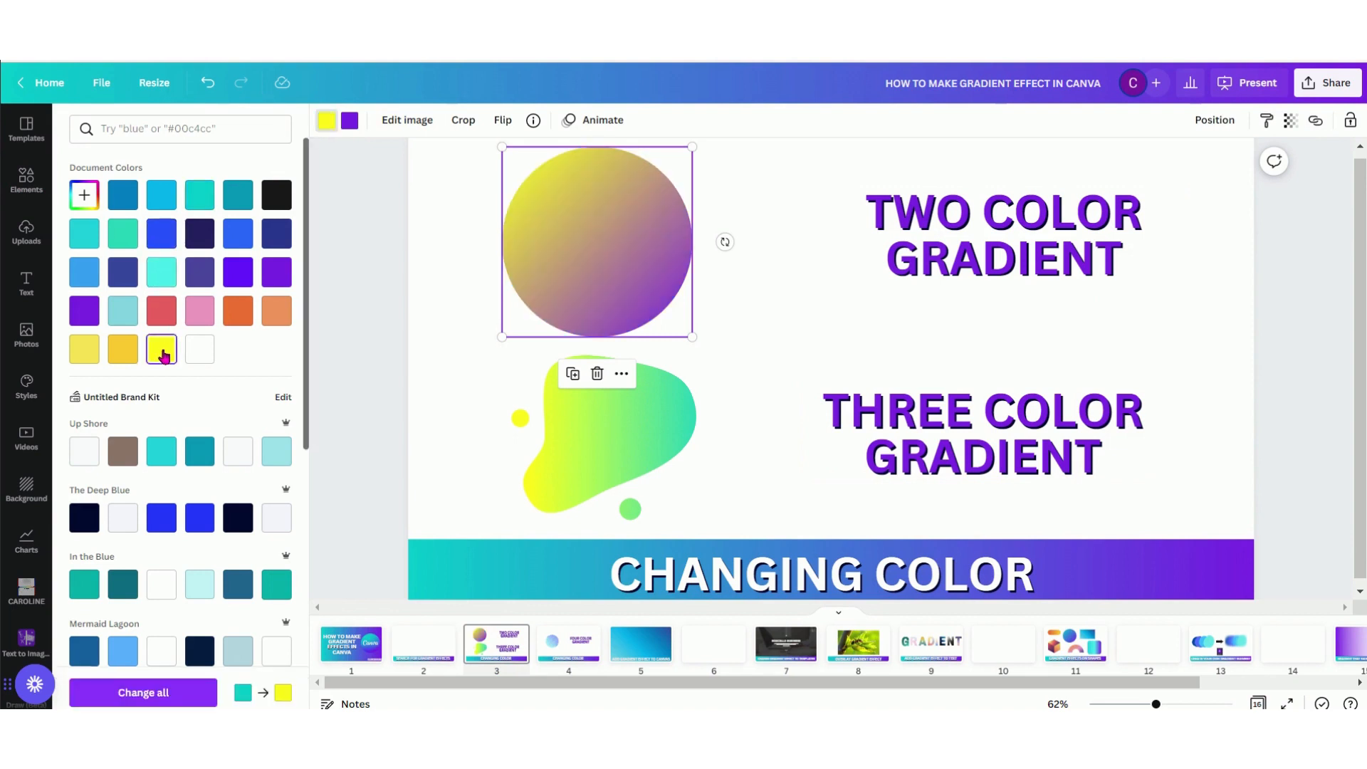
click(350, 122)
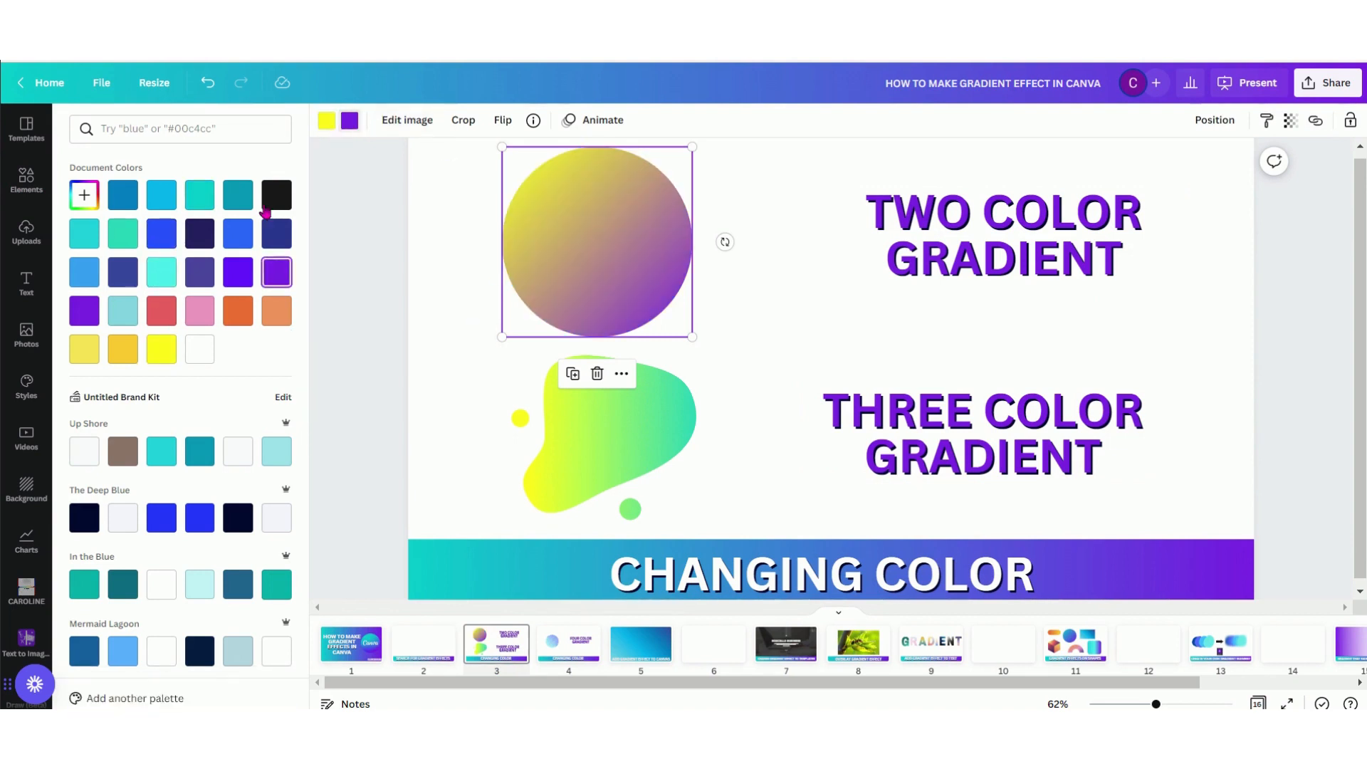
click(188, 352)
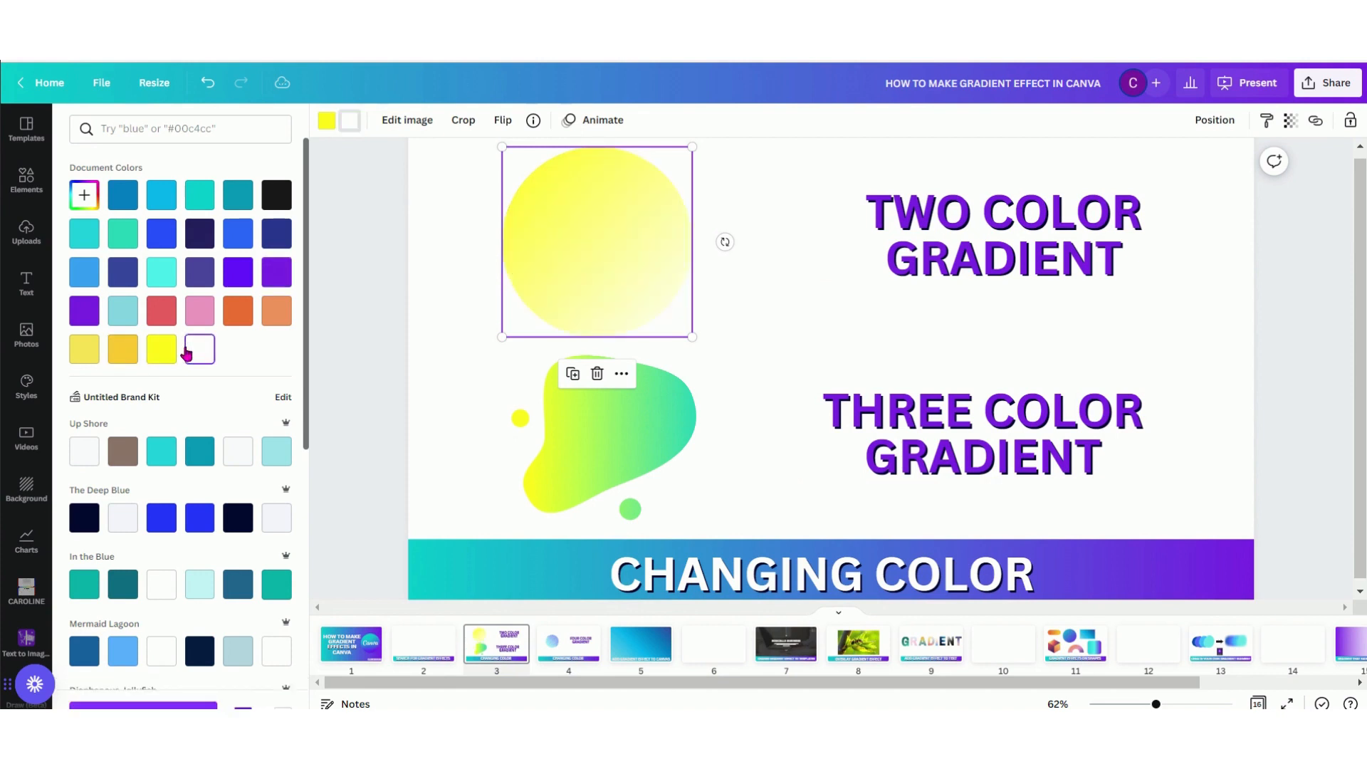
Recolor the three-color gradient blob with black, dark teal and turquoise as its first, second and third colors
click(675, 438)
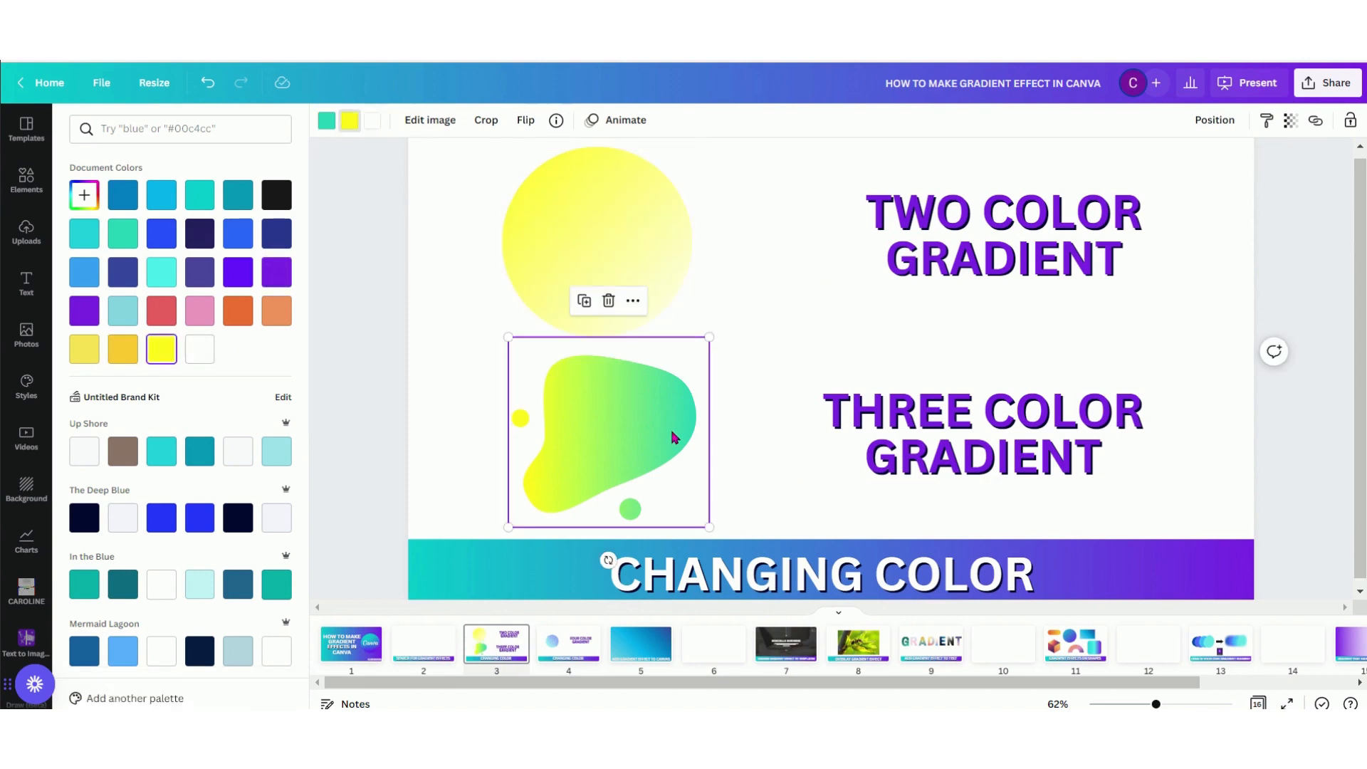
click(327, 121)
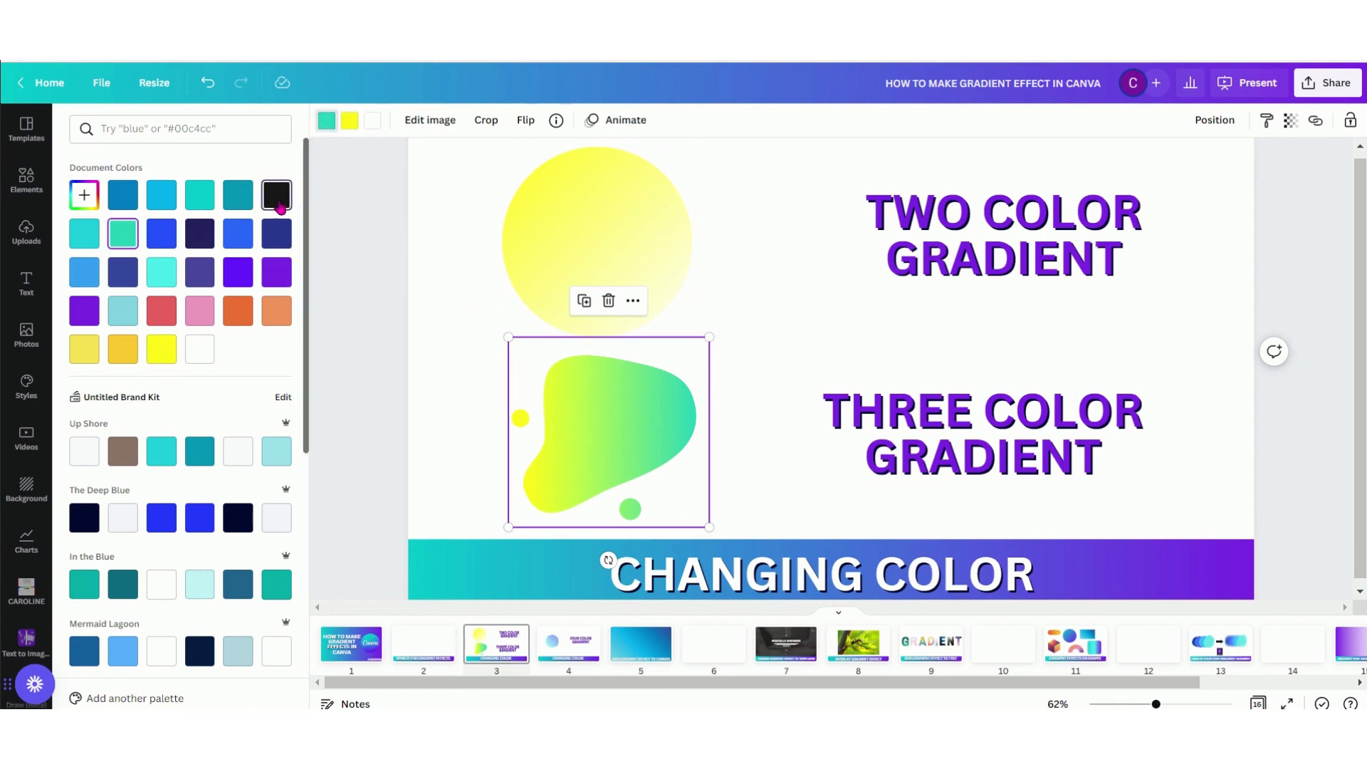
click(278, 196)
click(348, 122)
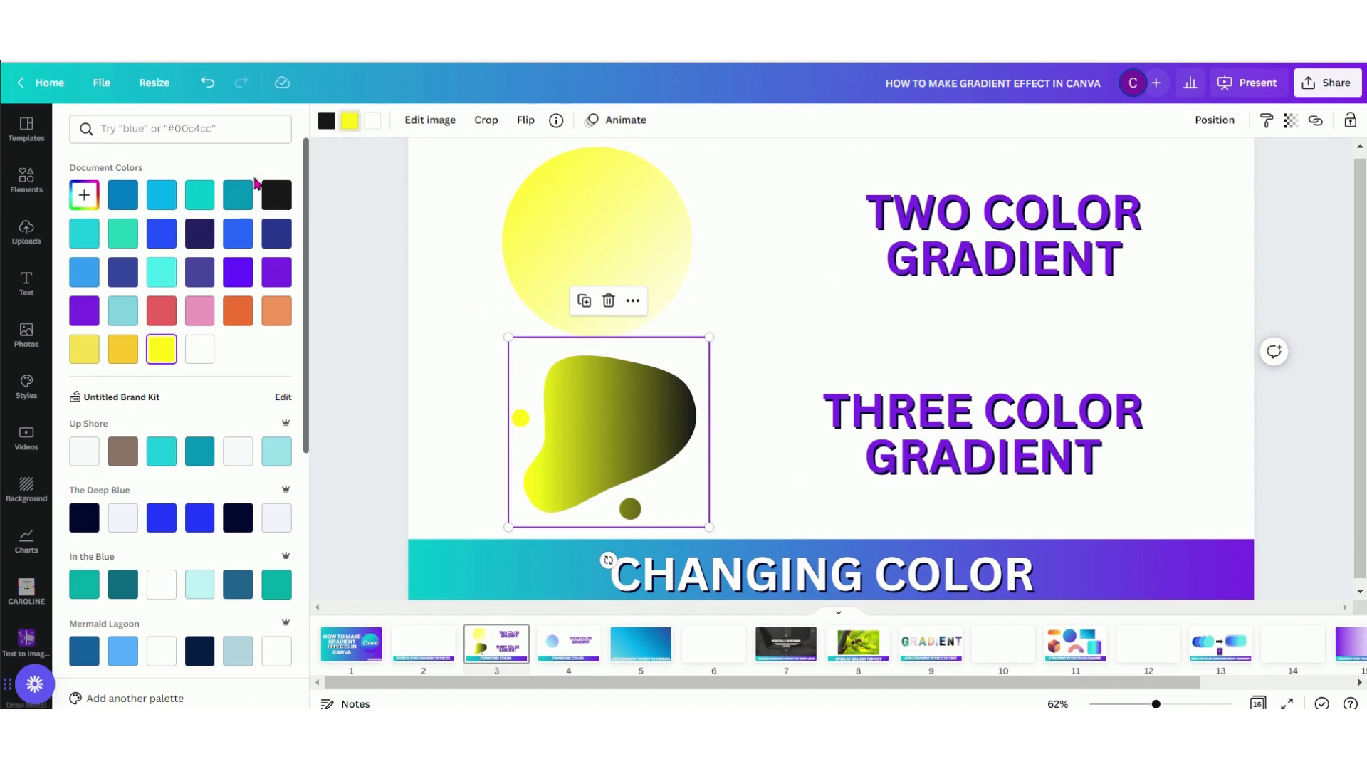
click(238, 194)
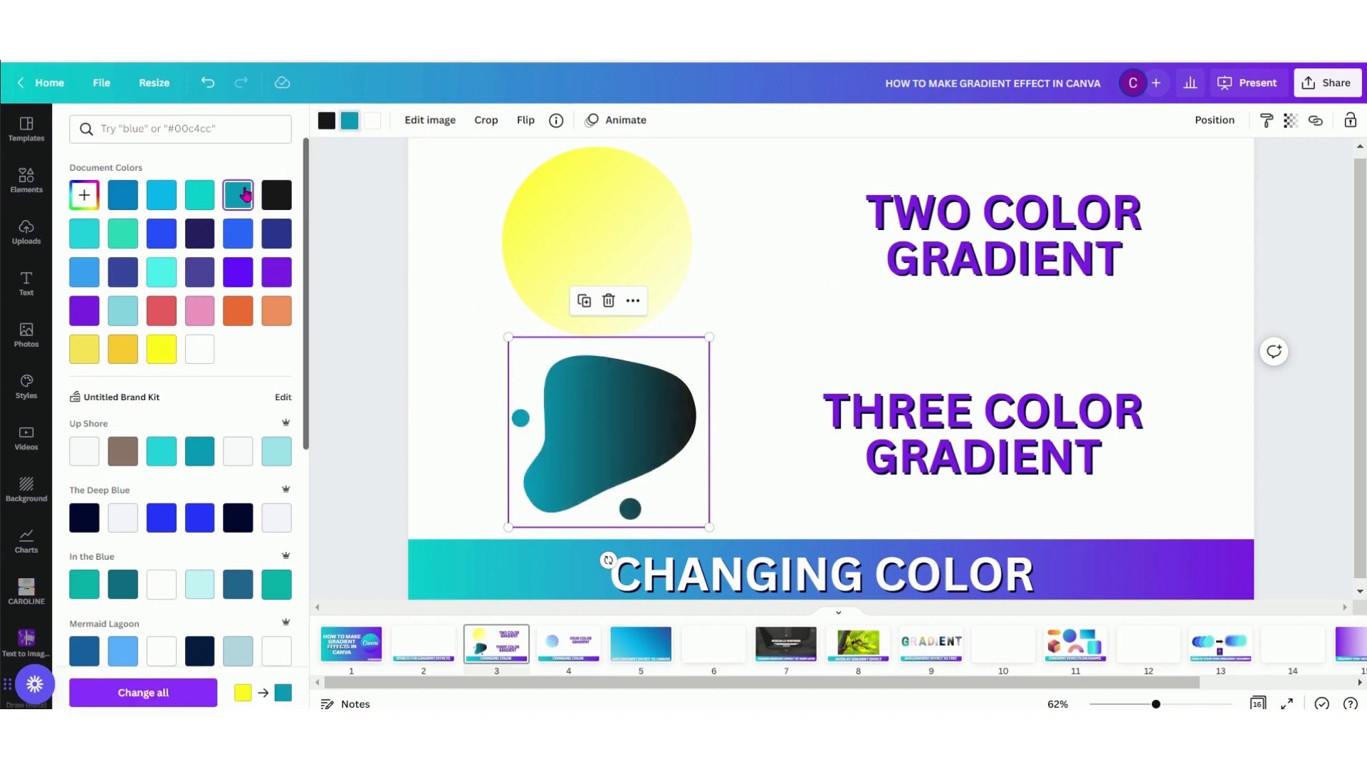
click(368, 122)
click(199, 194)
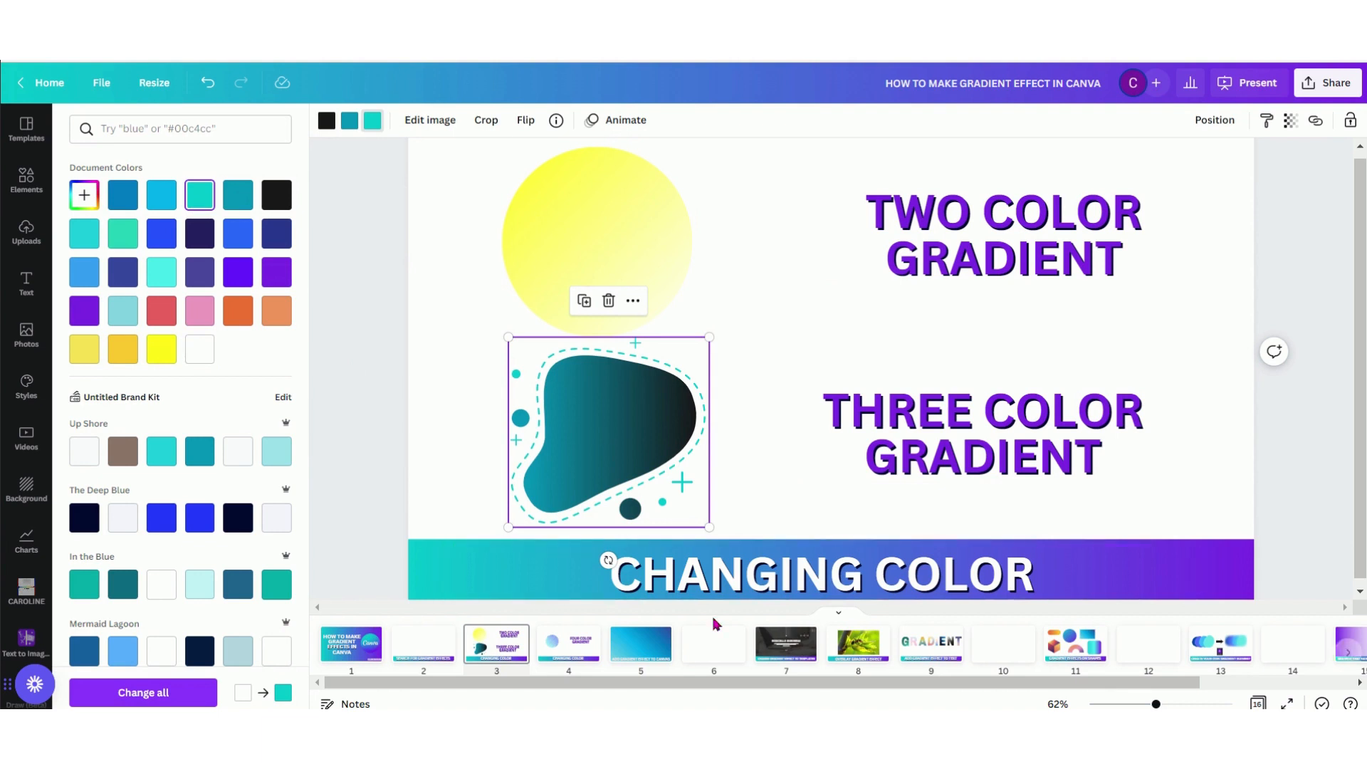
Recolor the striped gradient circle on page 4 with purple for its first two colors, blue-violet for the third and yellow for the fourth
click(581, 651)
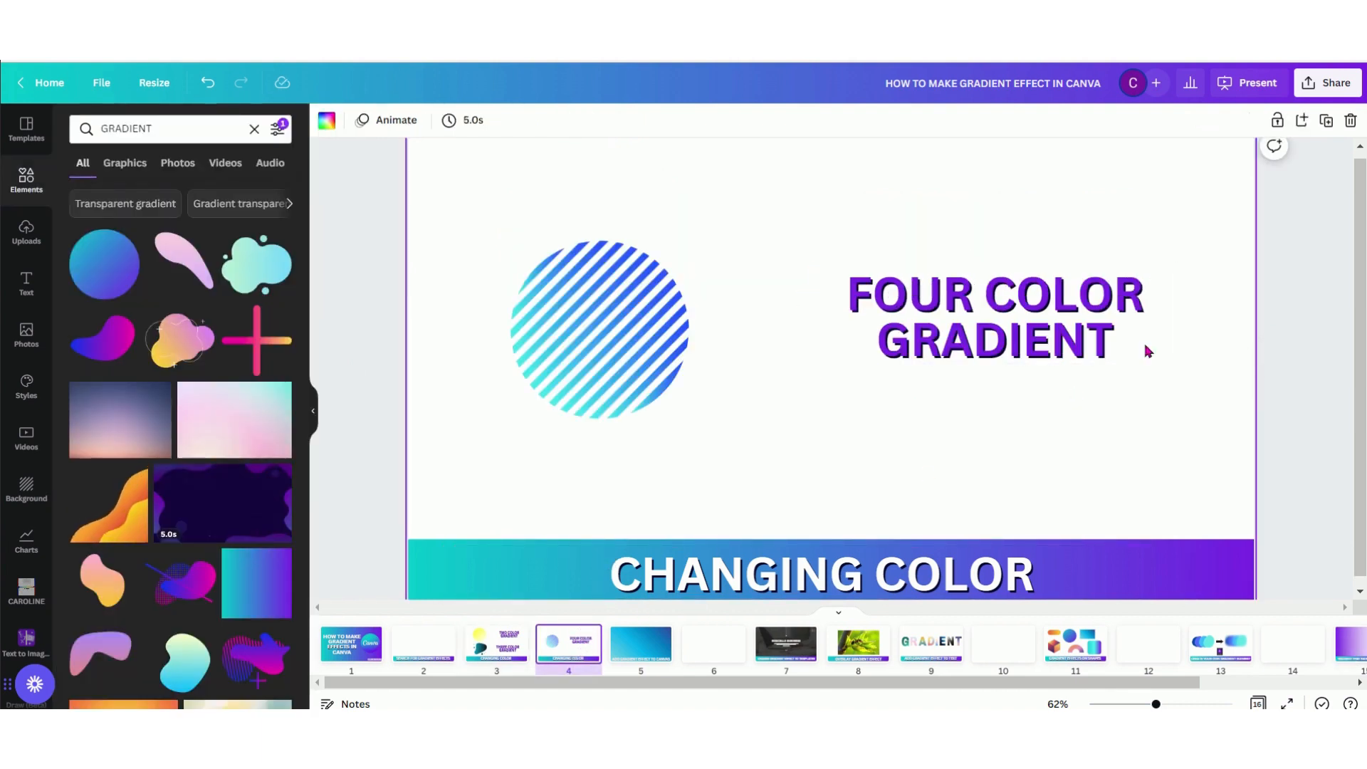
click(610, 335)
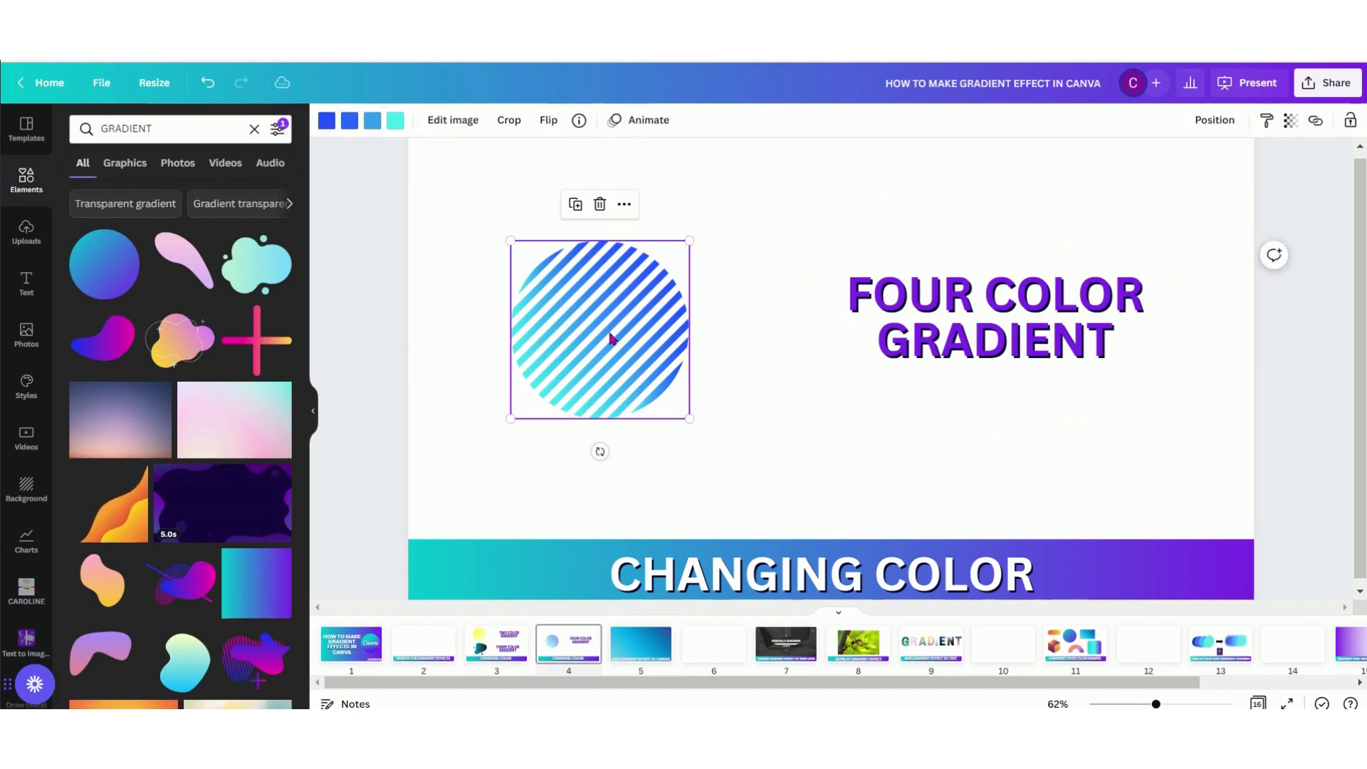
click(327, 121)
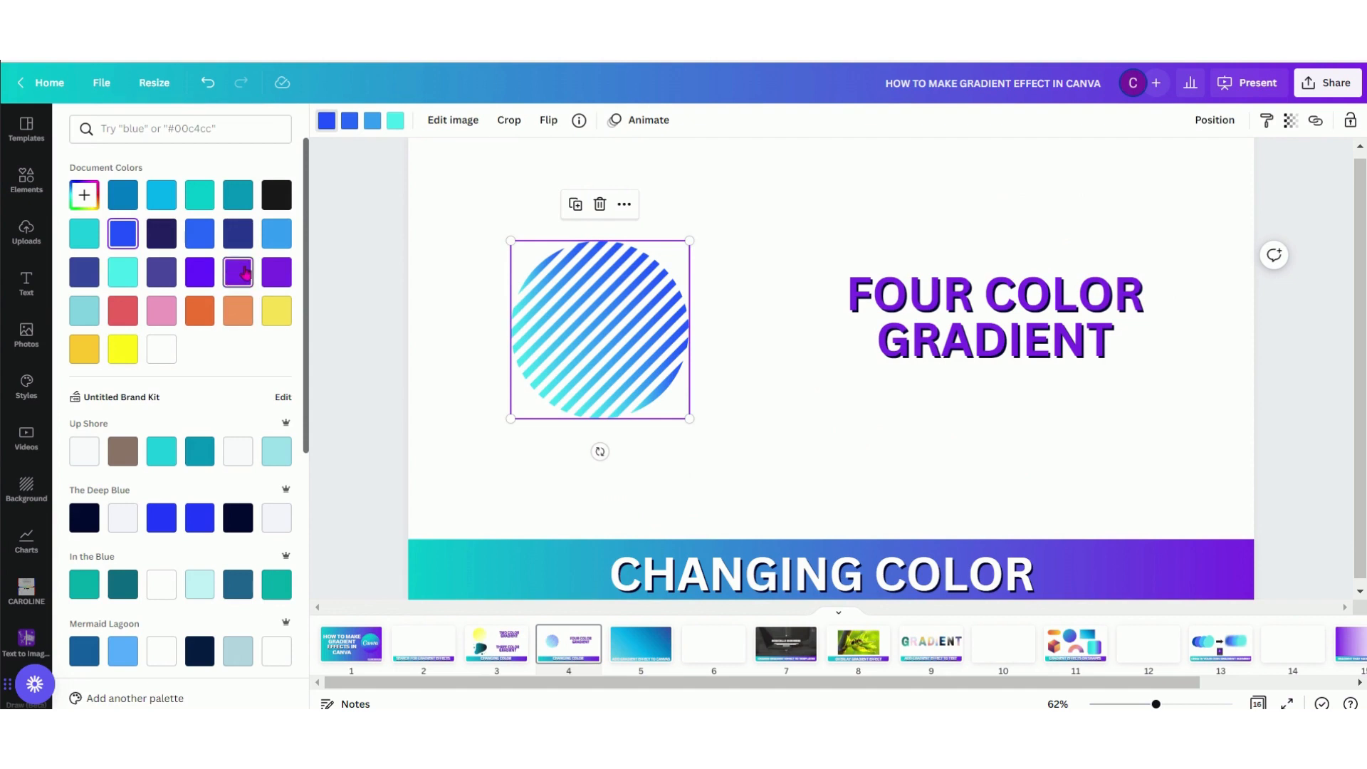
click(270, 273)
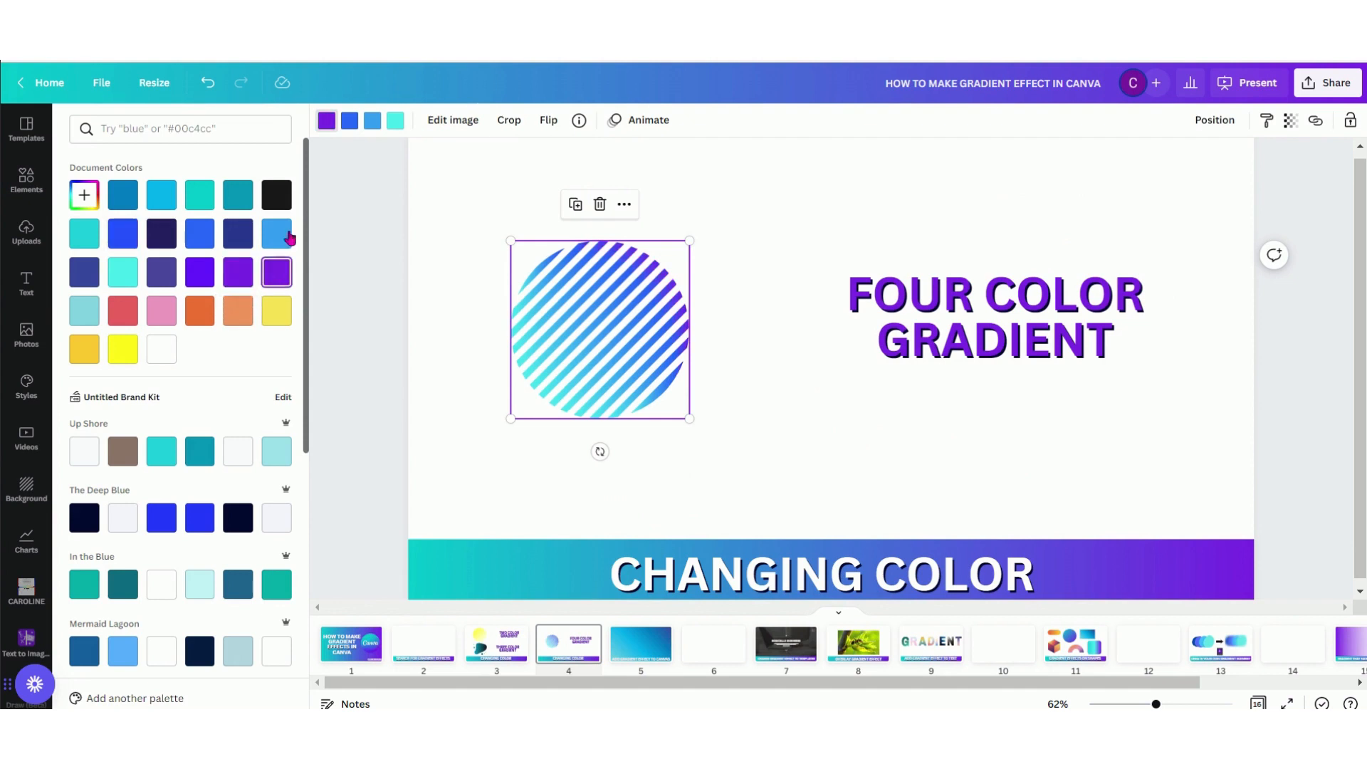
click(350, 120)
click(235, 275)
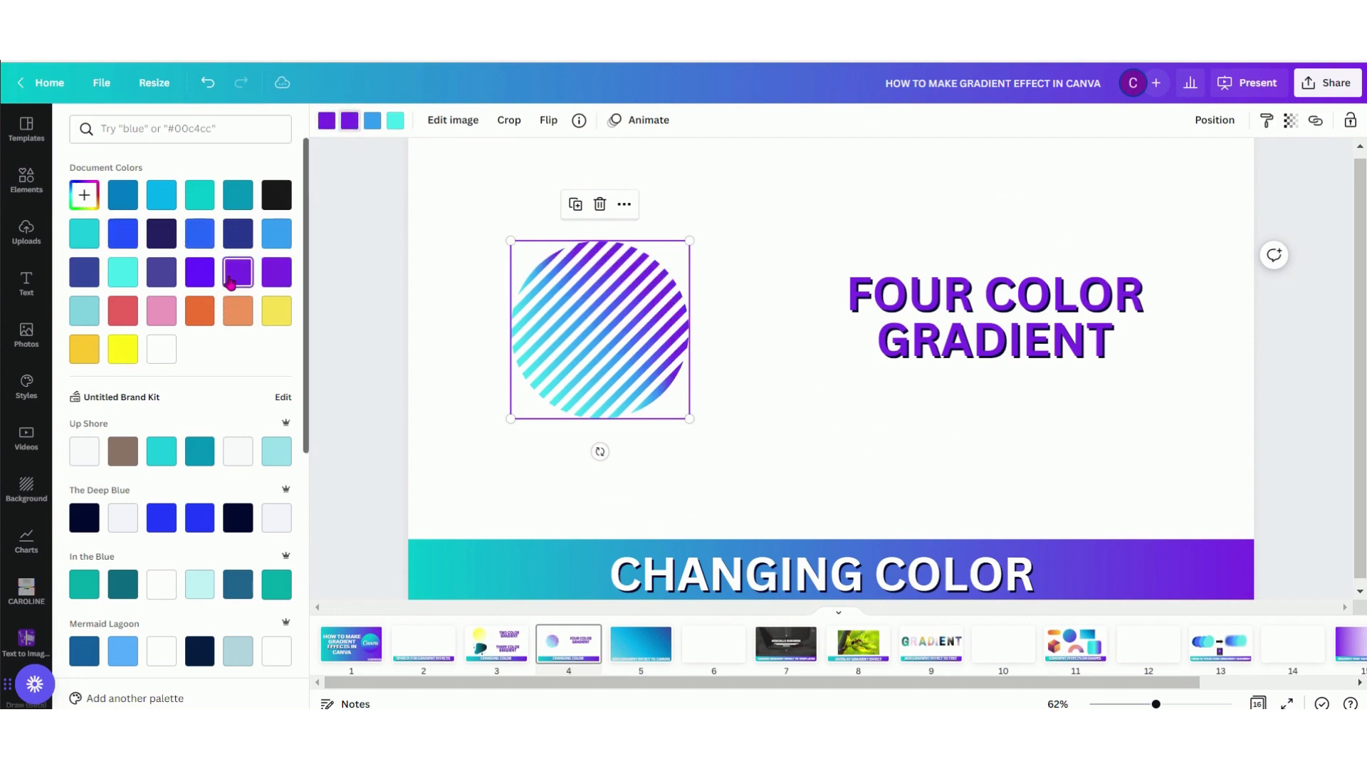
click(378, 124)
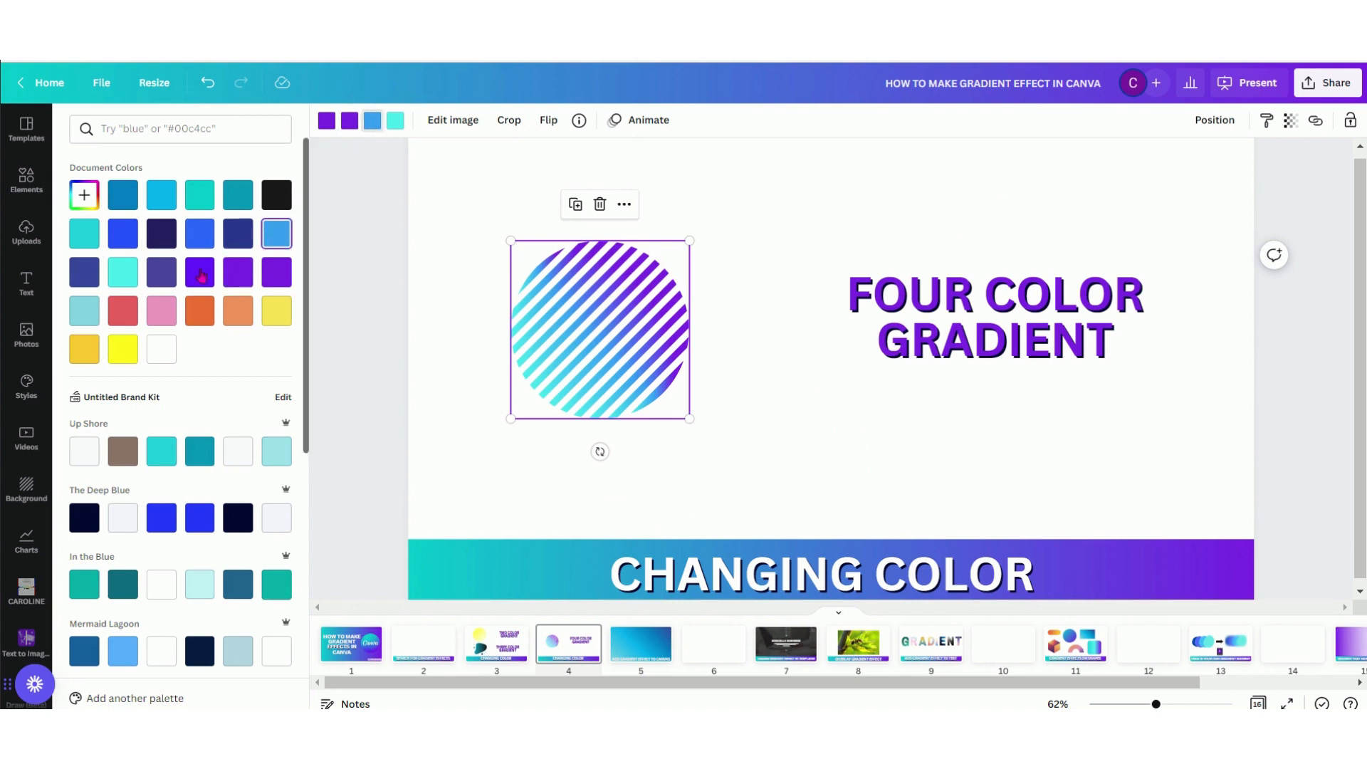
click(200, 272)
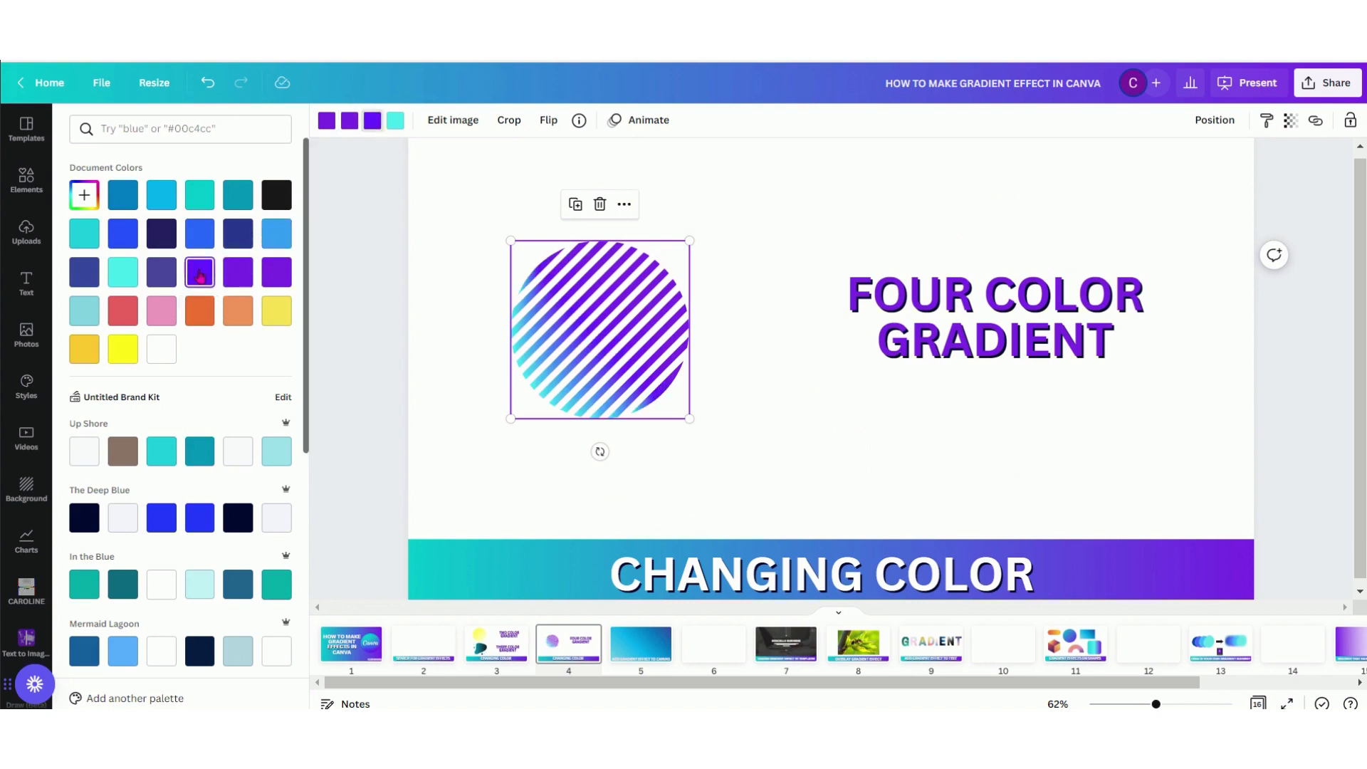
click(393, 123)
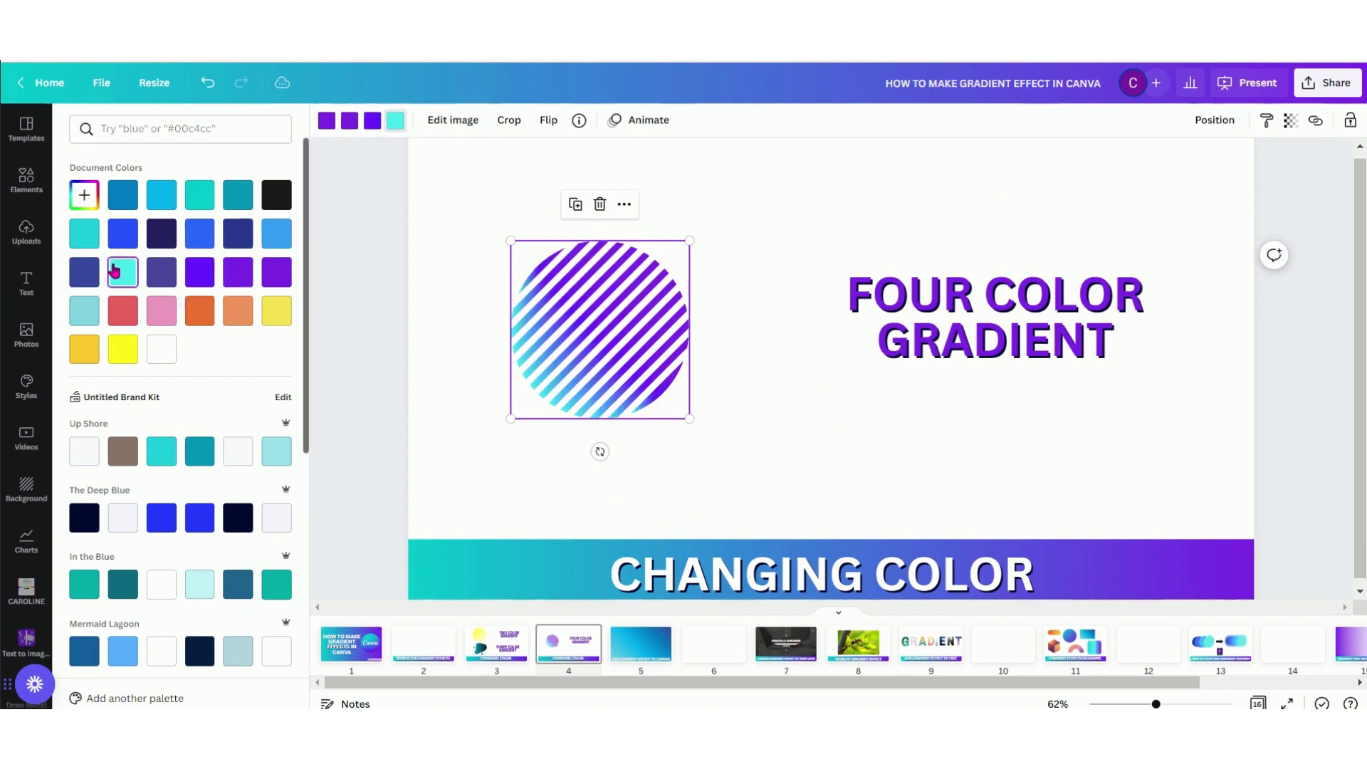
click(115, 356)
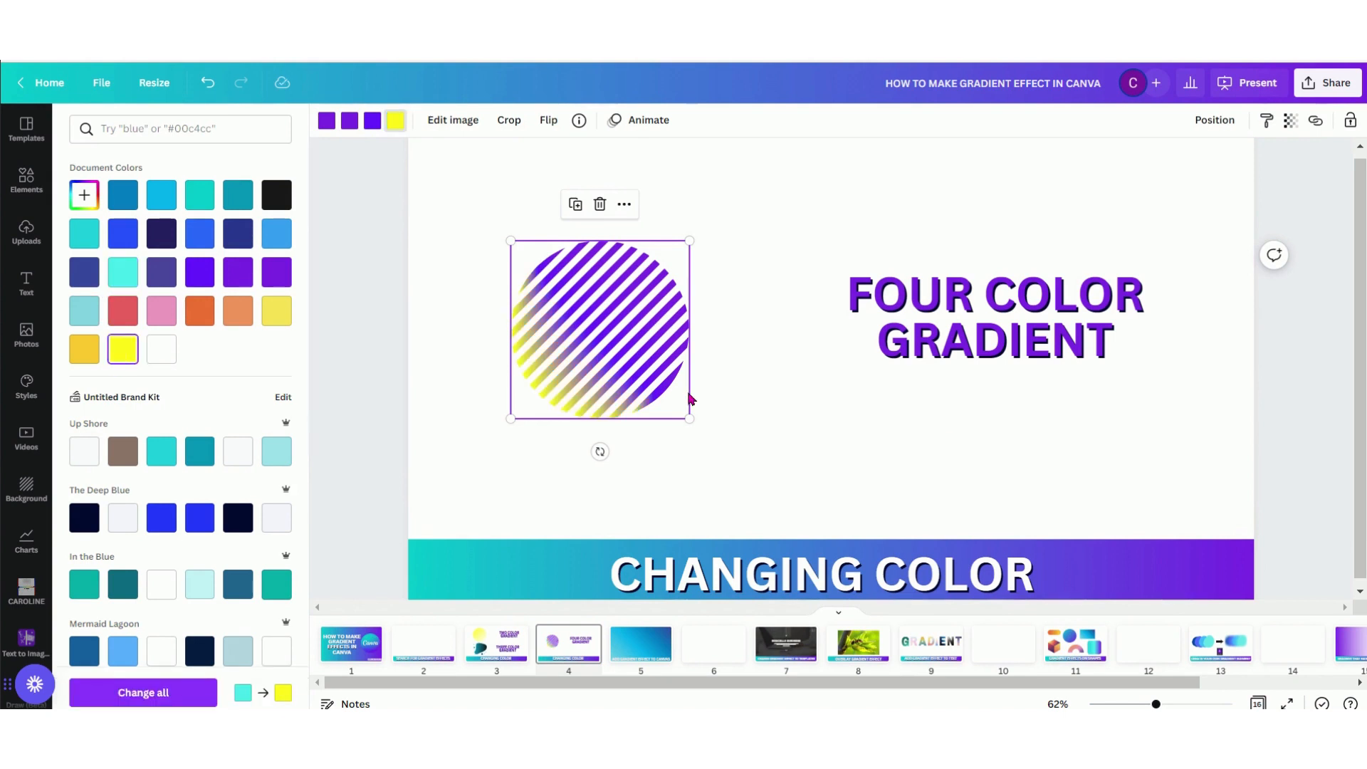
Add the teal-to-purple gradient circle to the left half of page 2 and the green-to-blue gradient blob to the right half
click(842, 440)
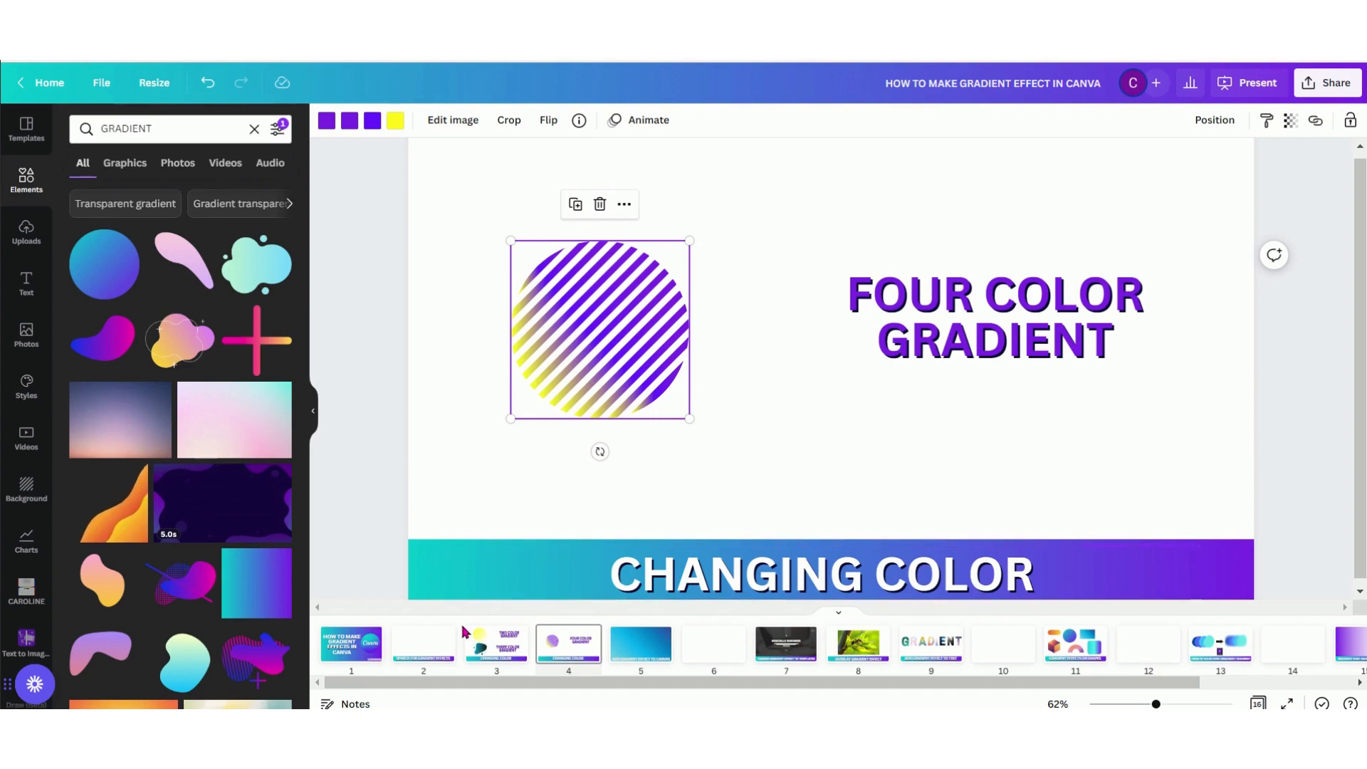
click(431, 650)
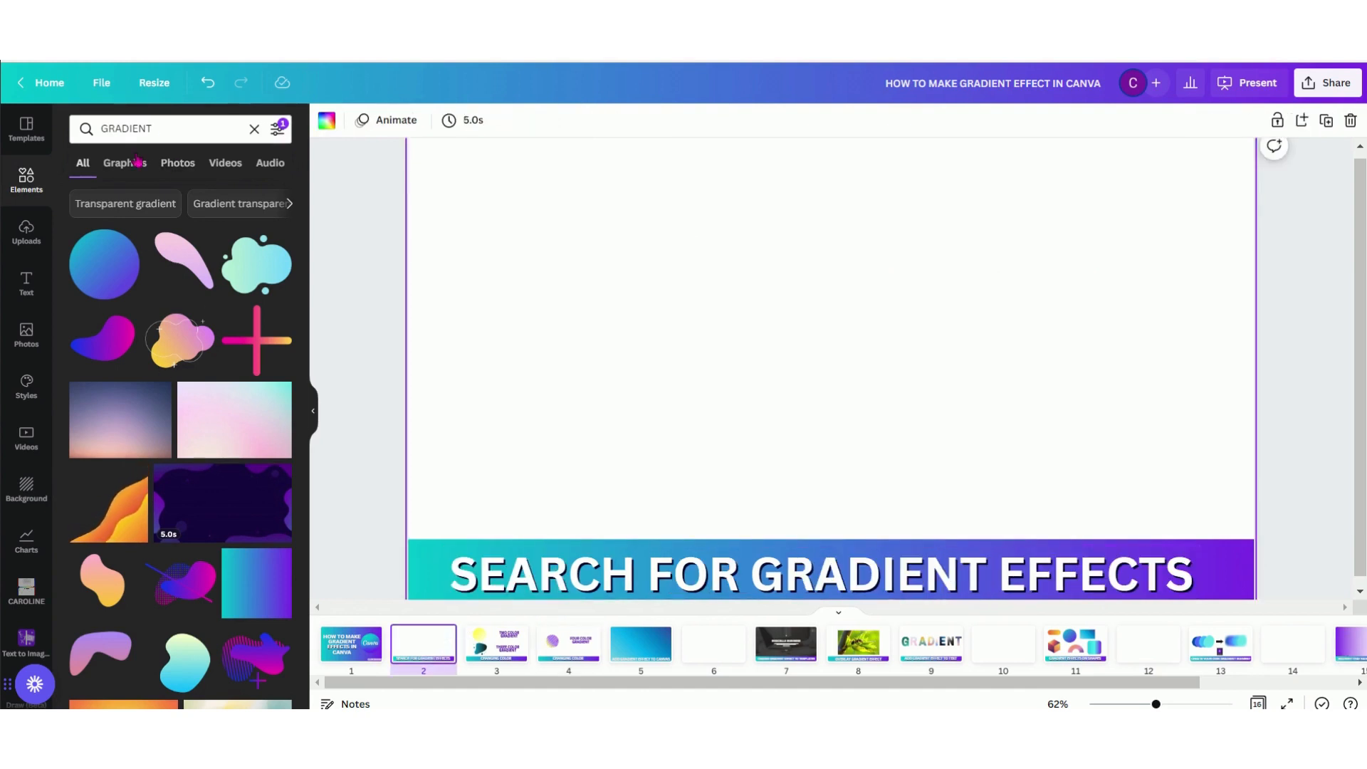
click(133, 290)
drag(842, 341, 591, 255)
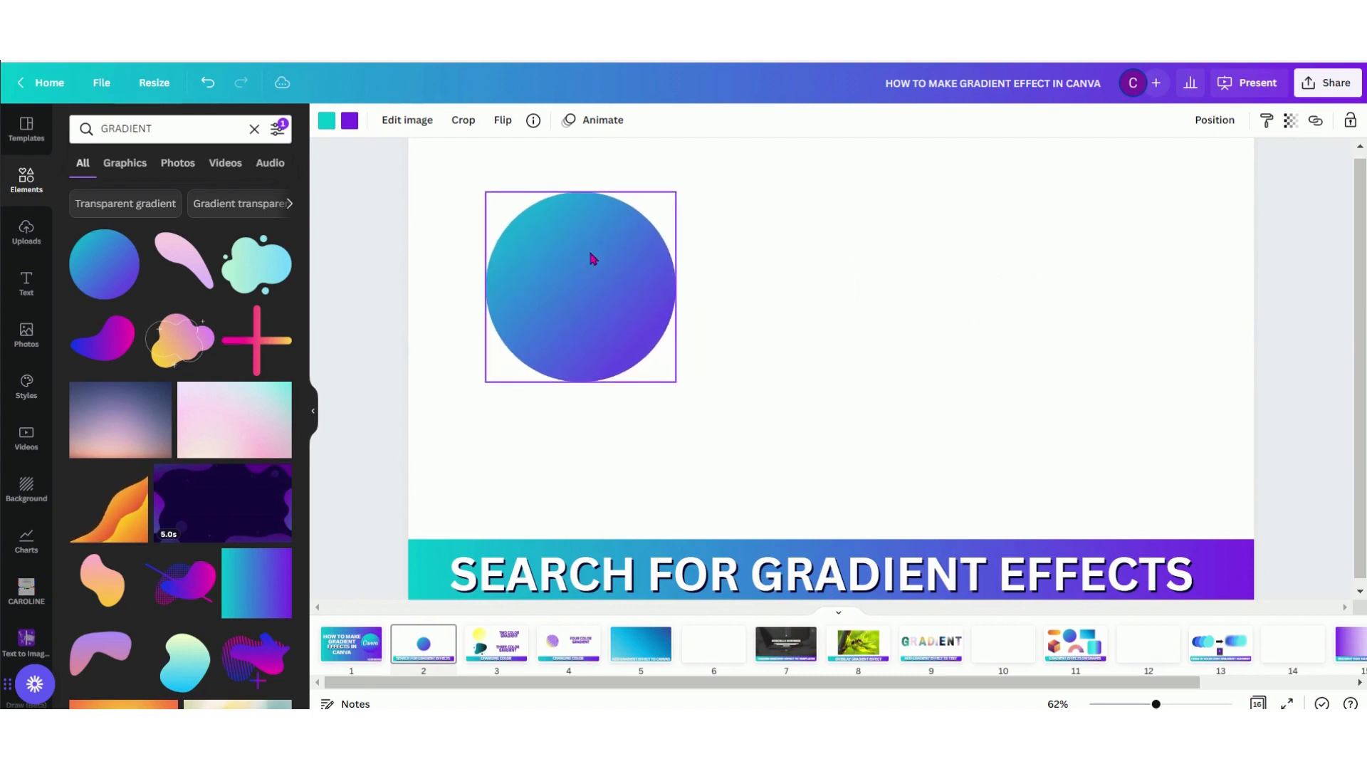
drag(580, 306, 581, 361)
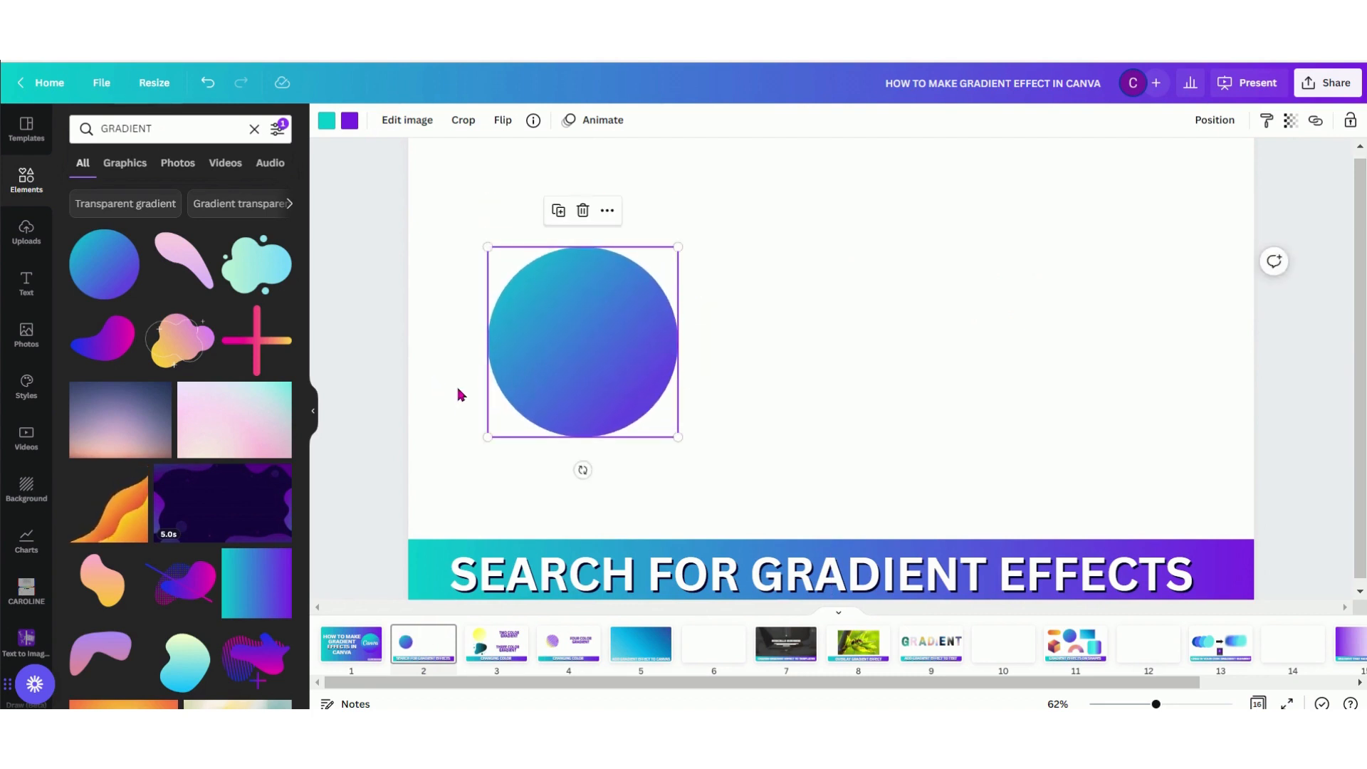
click(262, 272)
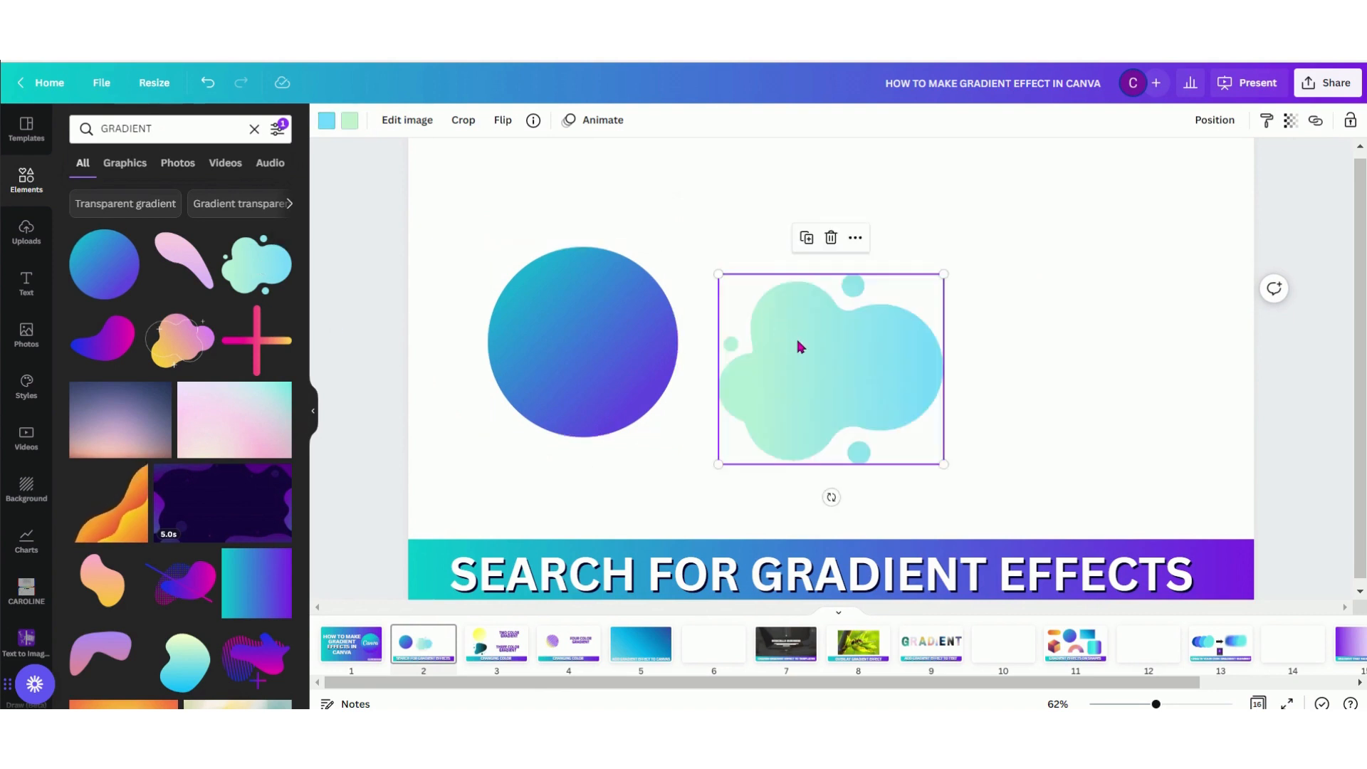
drag(800, 345, 1024, 318)
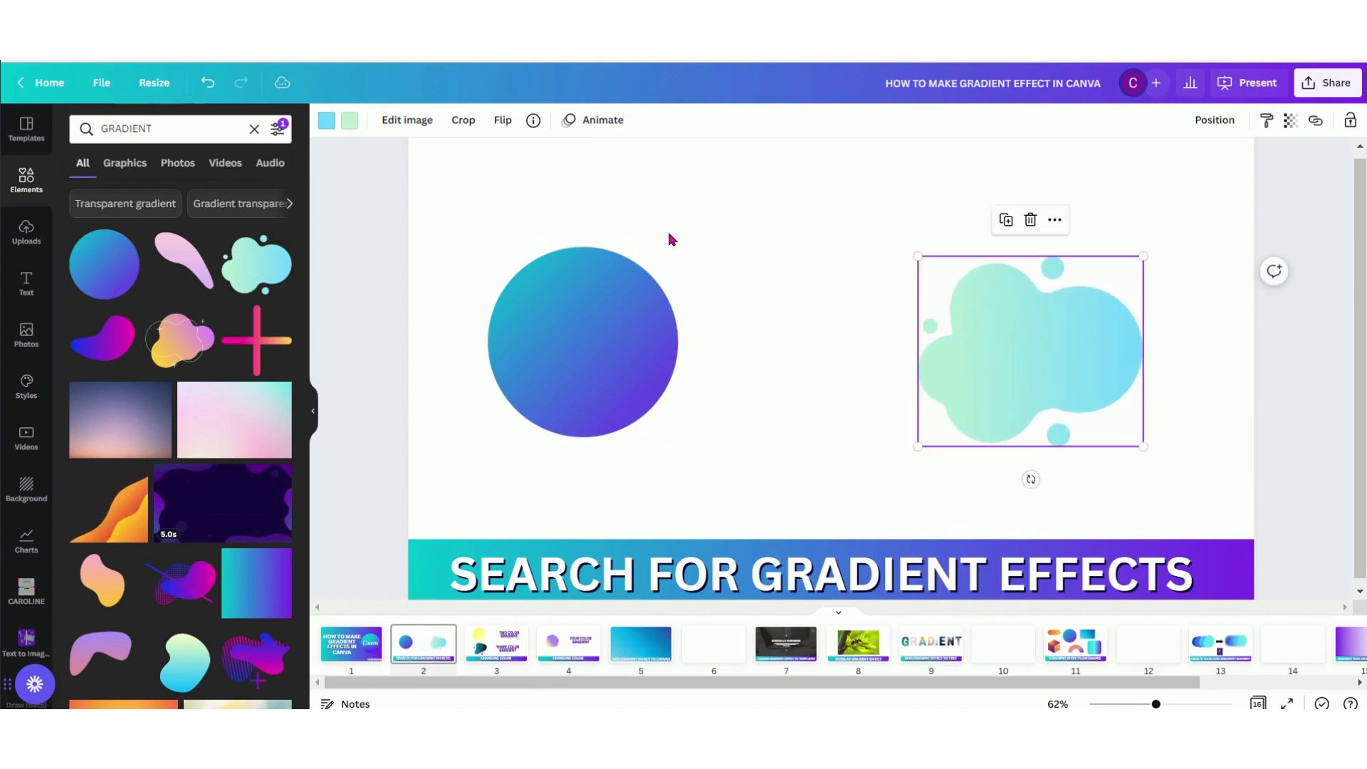
Recolor the gradient blob on page 2 with muted indigo as its first color and light orange as its second
click(331, 125)
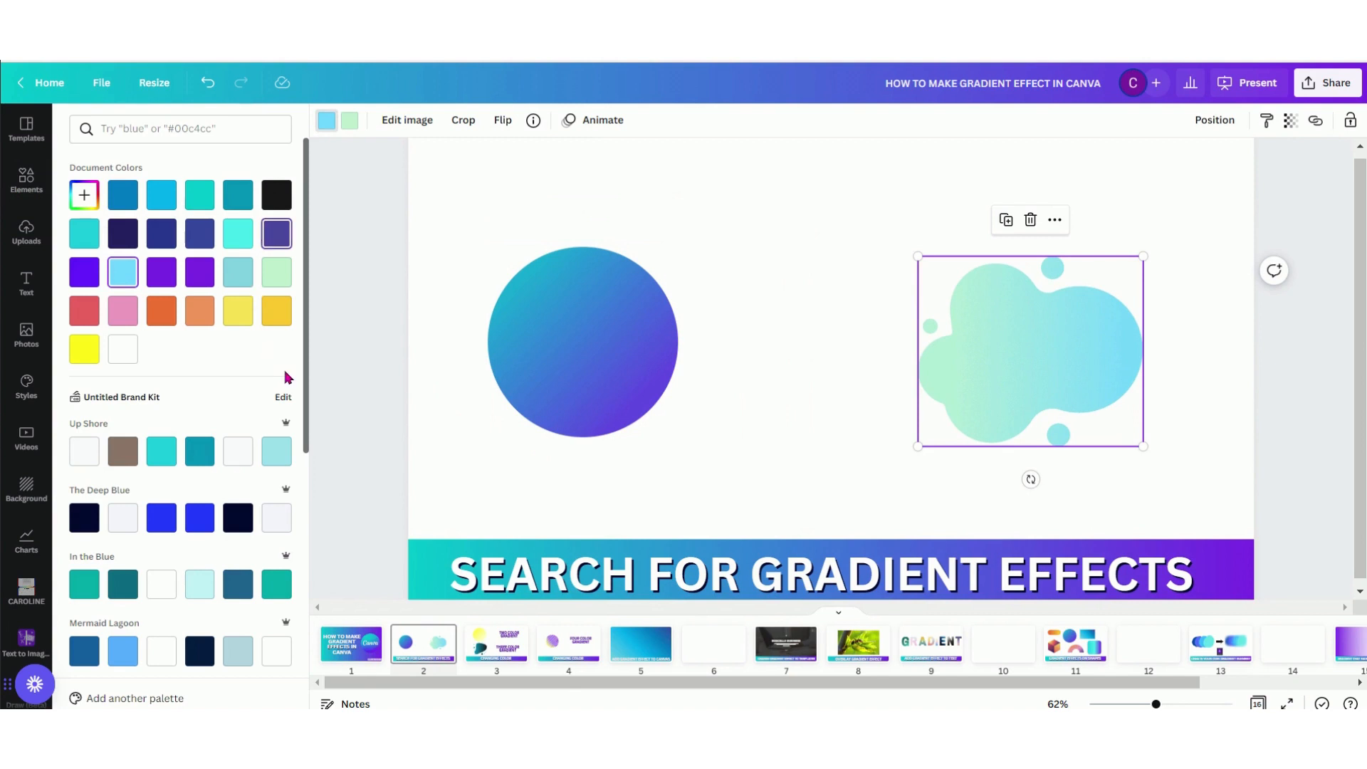
click(356, 125)
click(202, 315)
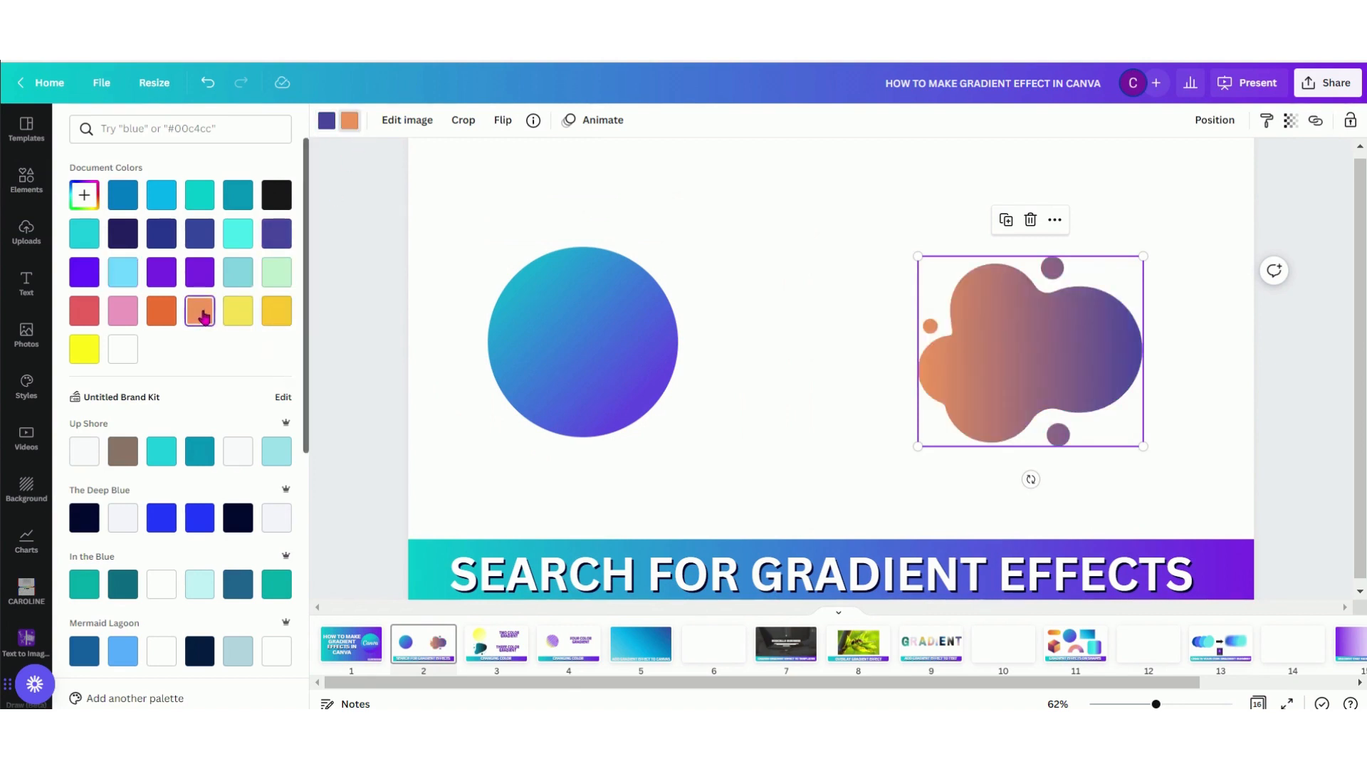
Recolor the gradient circle on page 2 with muted indigo as its second color and brown as its first
click(625, 342)
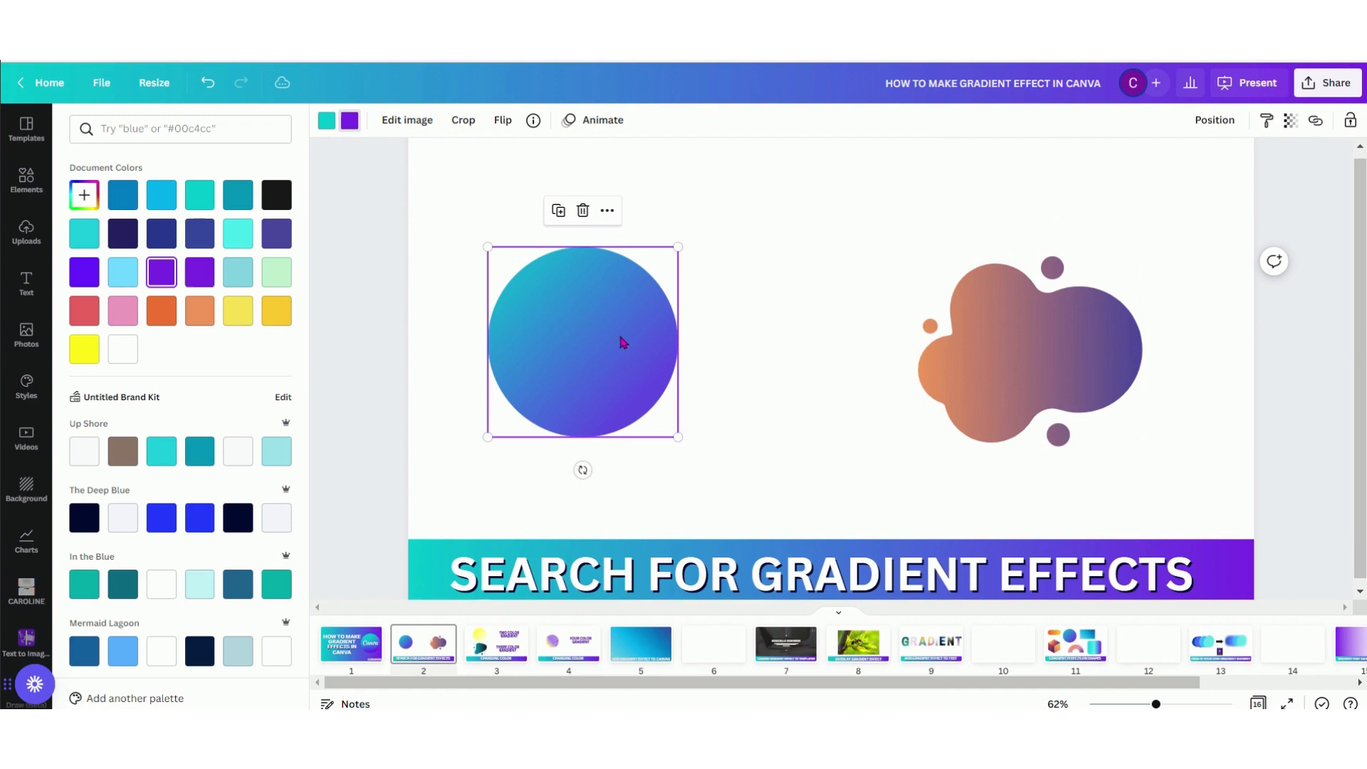
click(278, 237)
click(327, 121)
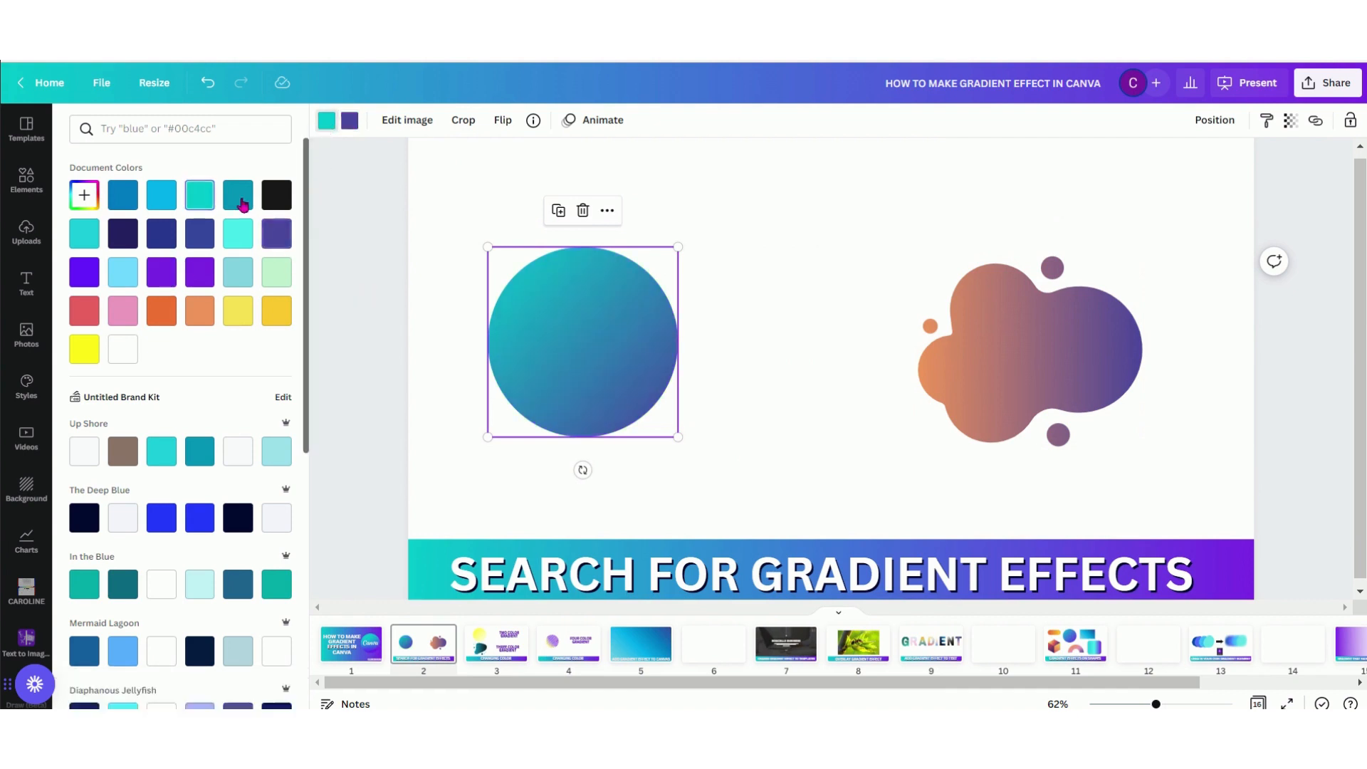
click(125, 448)
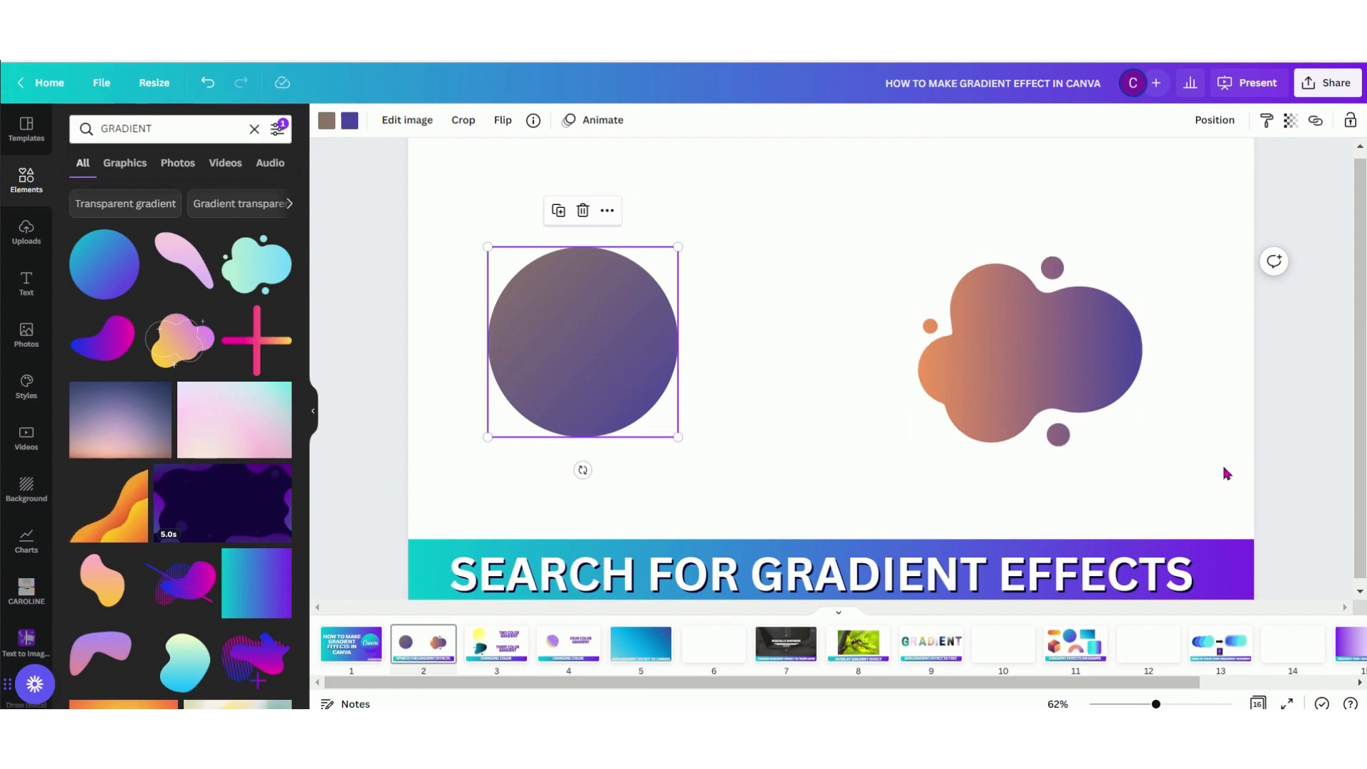
Insert the purple-to-orange dusk gradient image on blank page 6 and set it as the page background
click(656, 653)
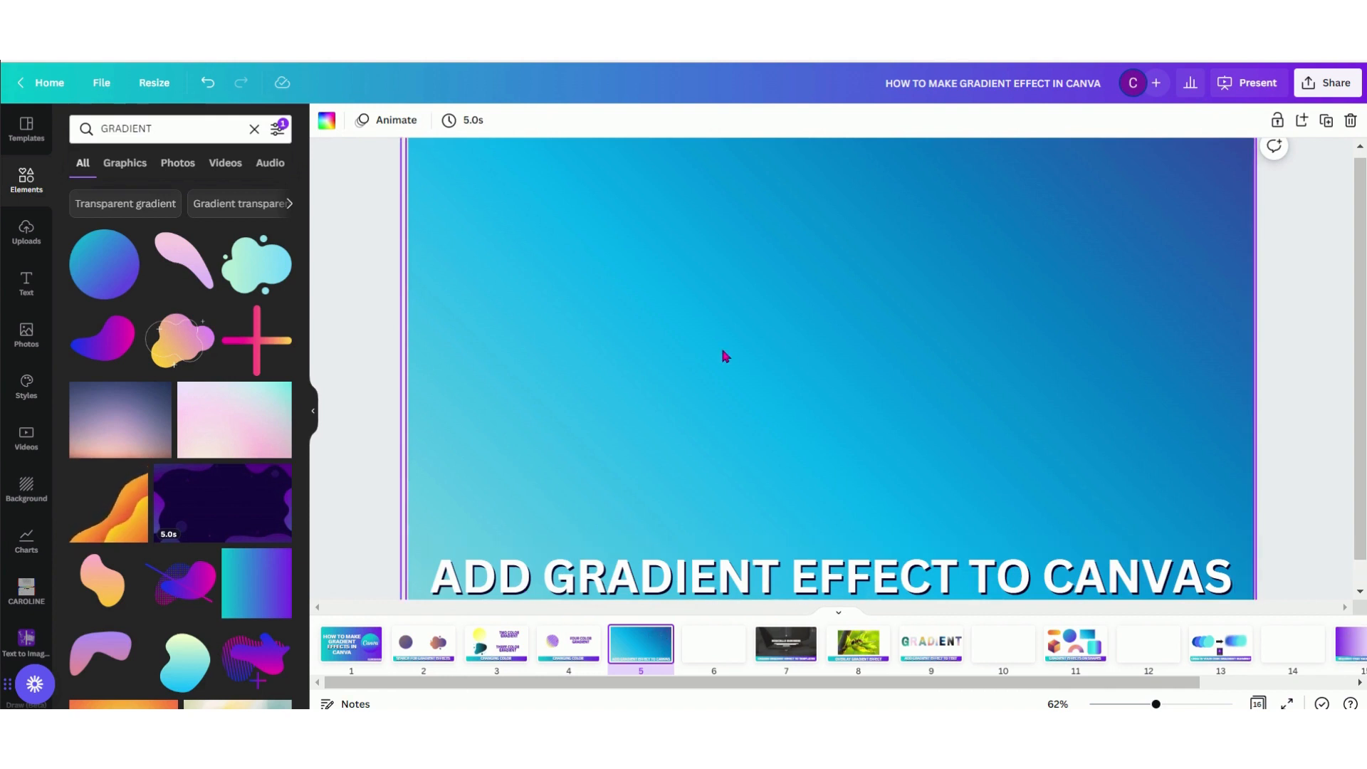
click(708, 656)
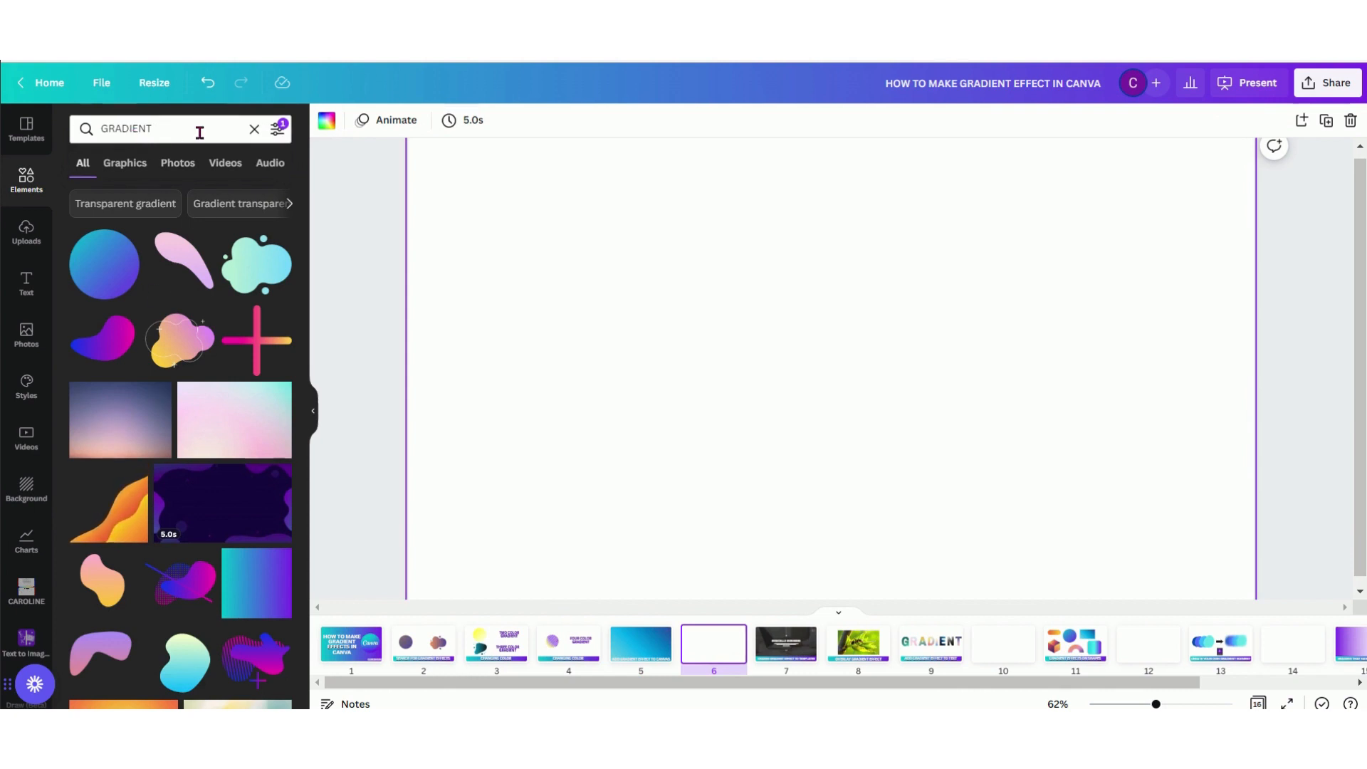
click(118, 433)
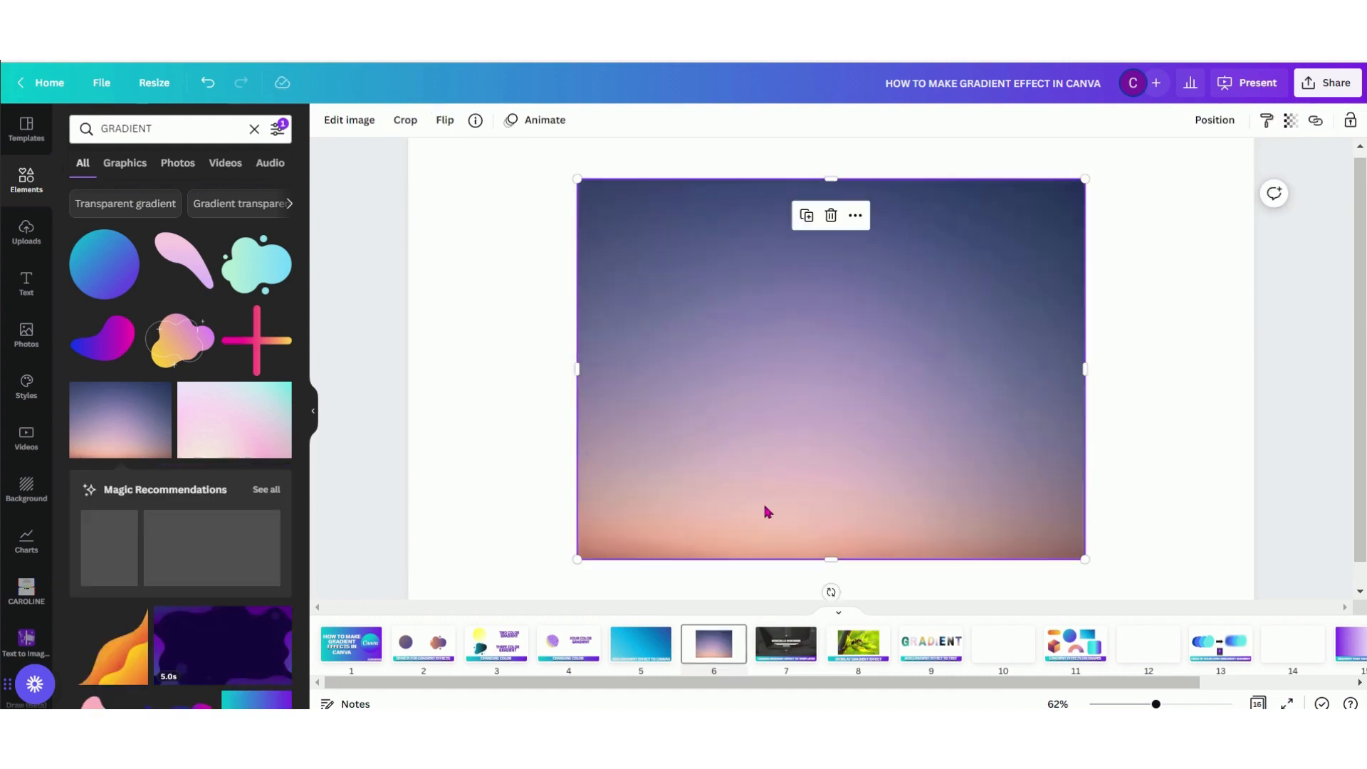
right_click(770, 378)
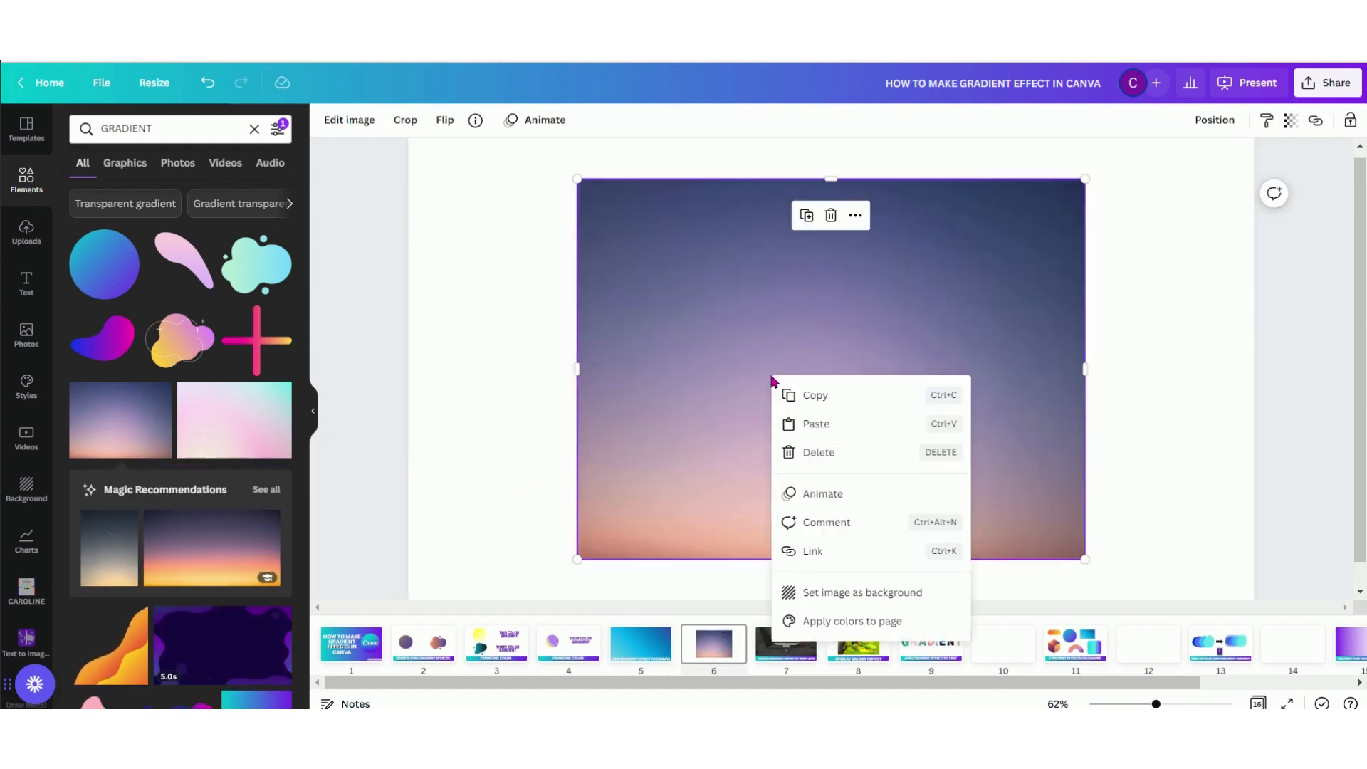
click(843, 594)
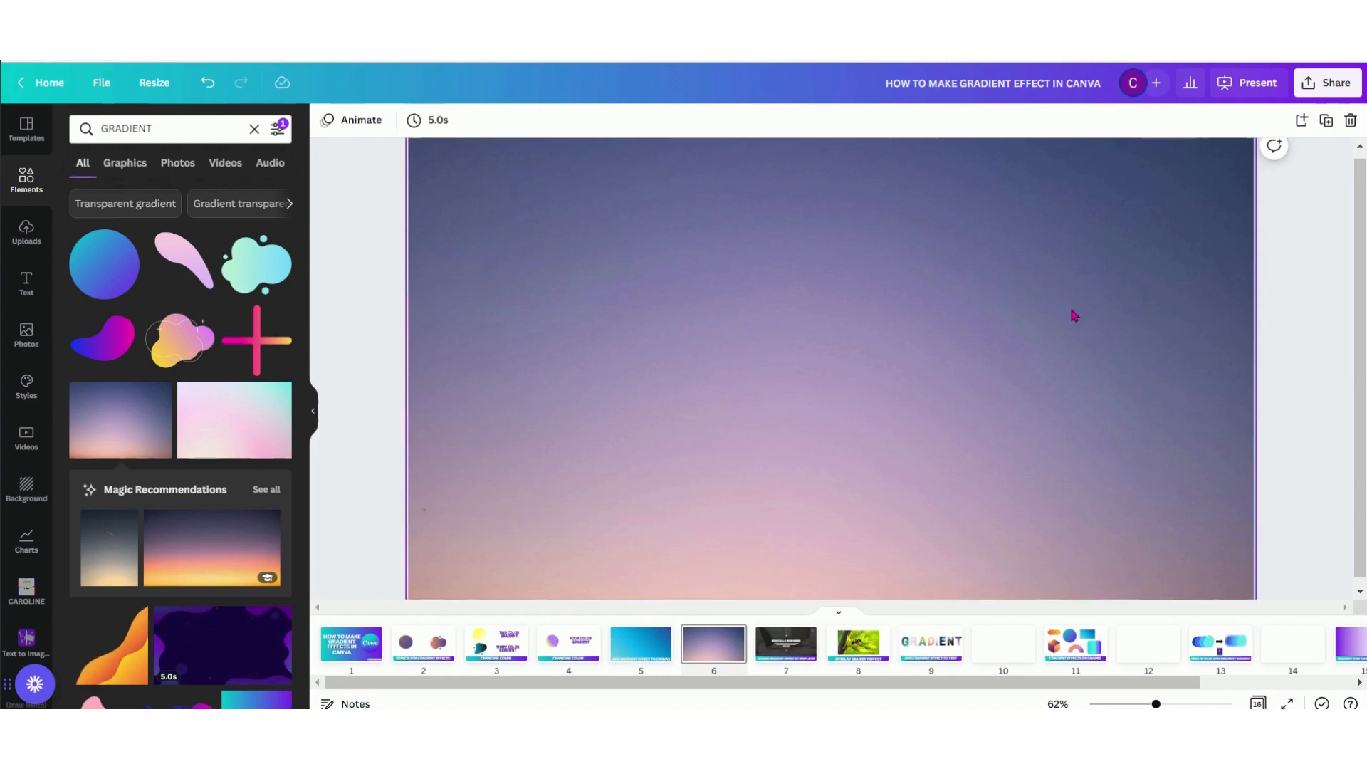
Detach the gradient image from page 6's background and add the heading "BECAUSE IT IS IMAGE" over it
right_click(919, 310)
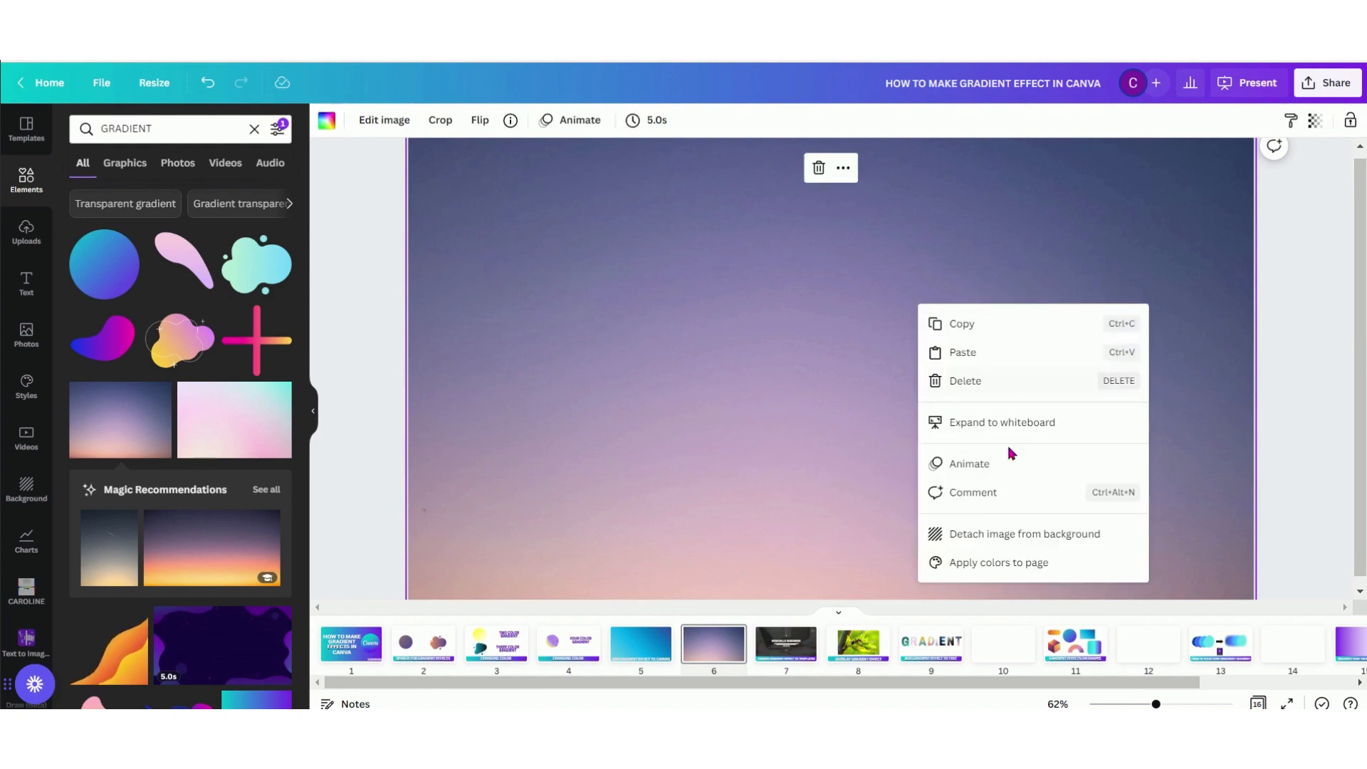
click(991, 532)
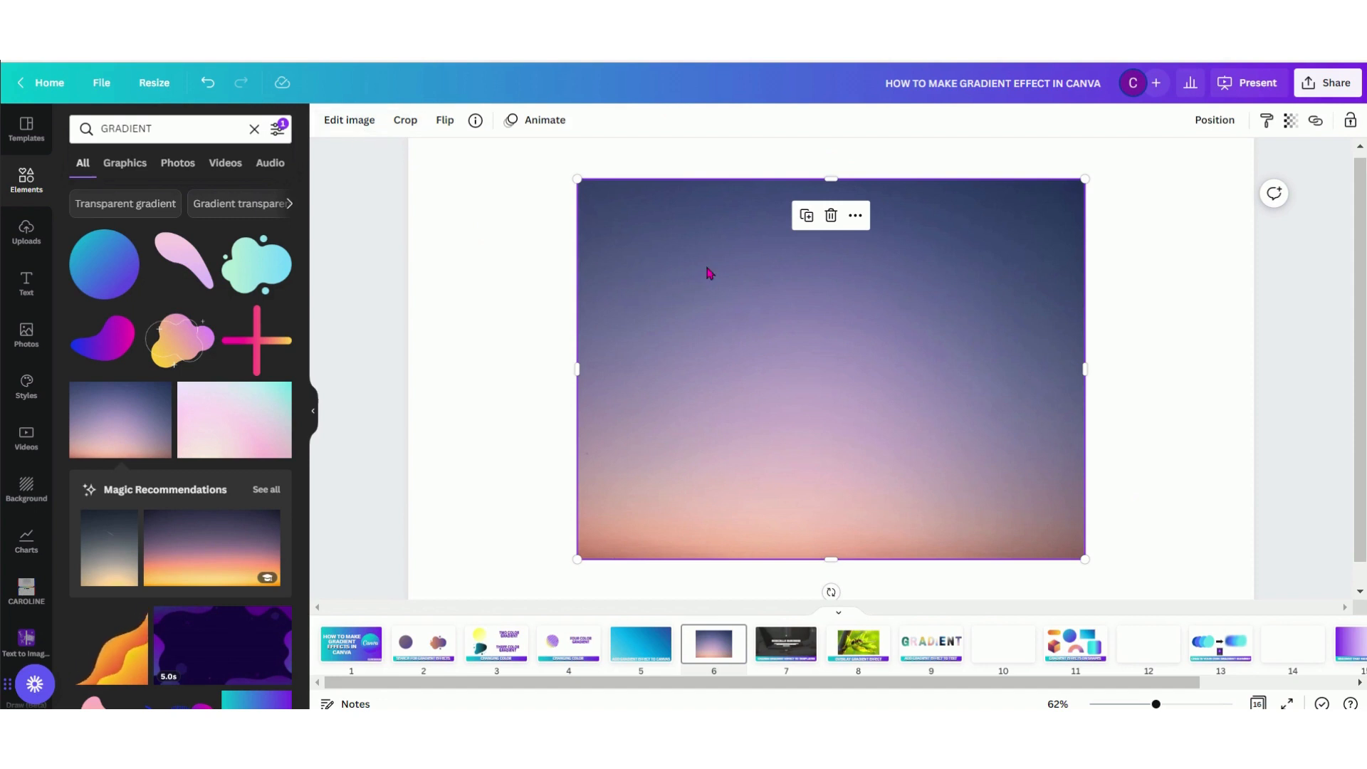
click(27, 285)
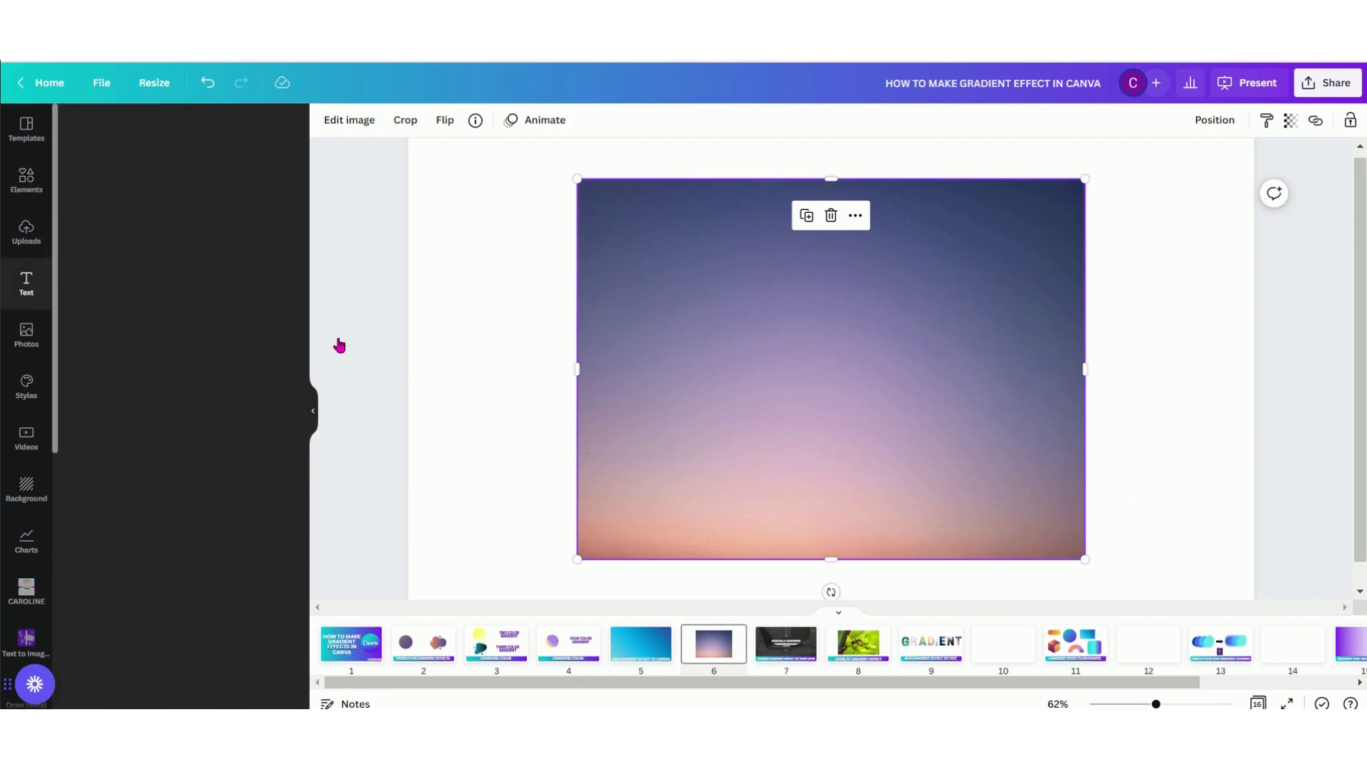
click(187, 235)
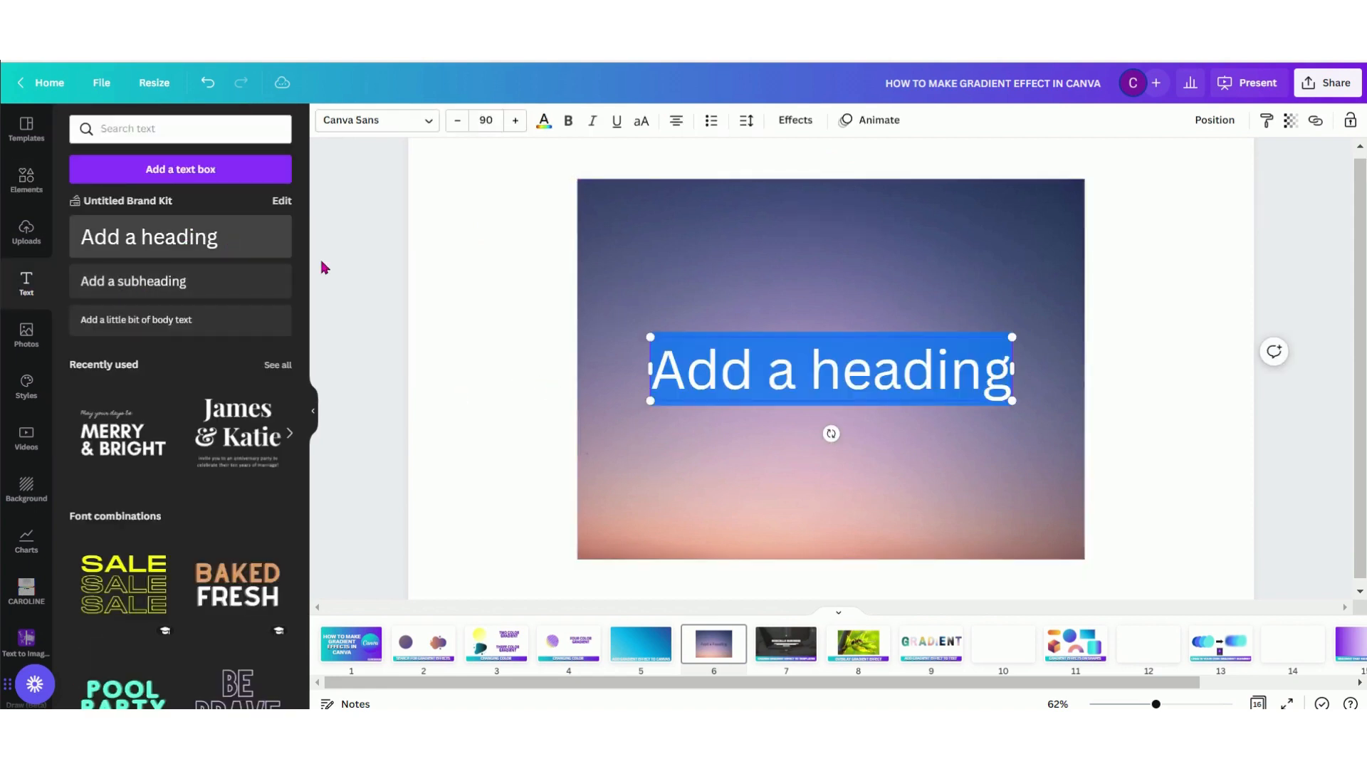
text(BEA)
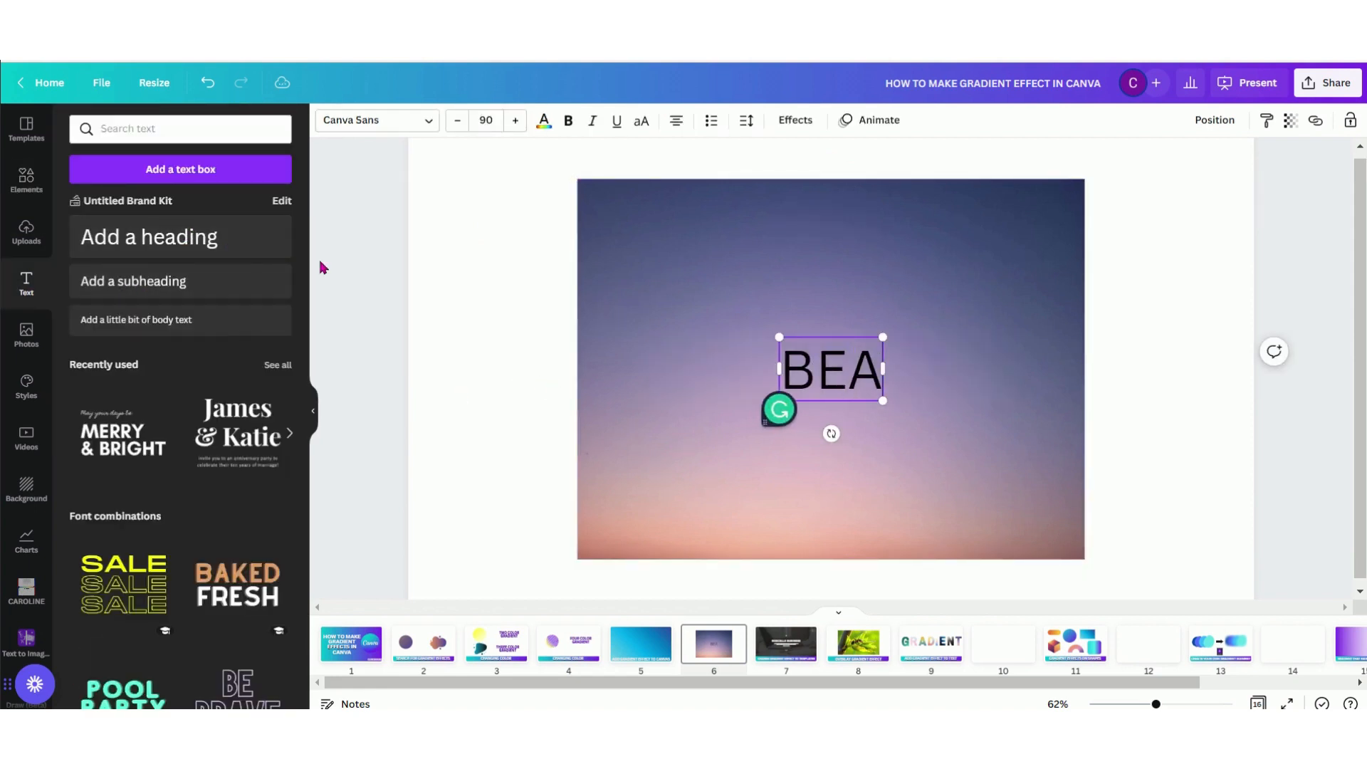
key(BackSpace)
text(CAUSE IT)
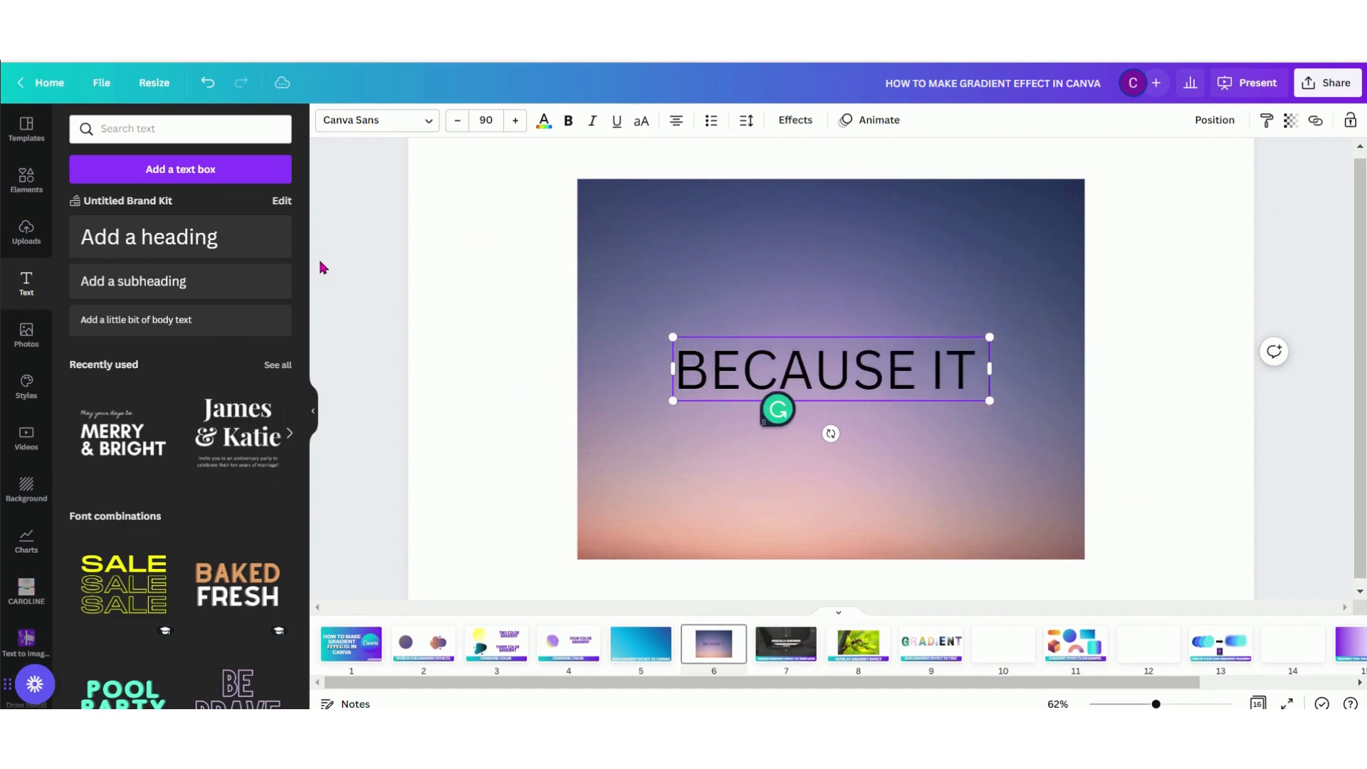
text( IS IMAGE)
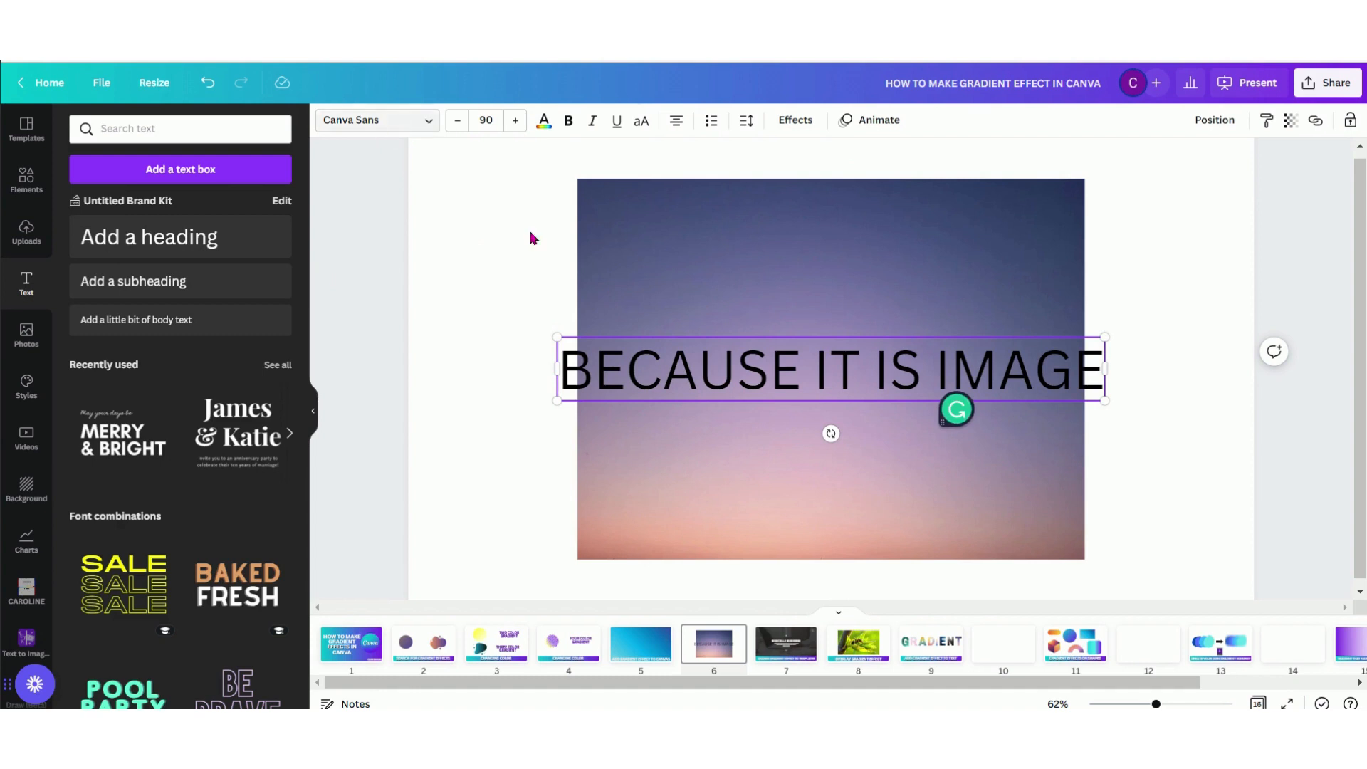
Delete the heading and the gradient image from page 6
click(829, 255)
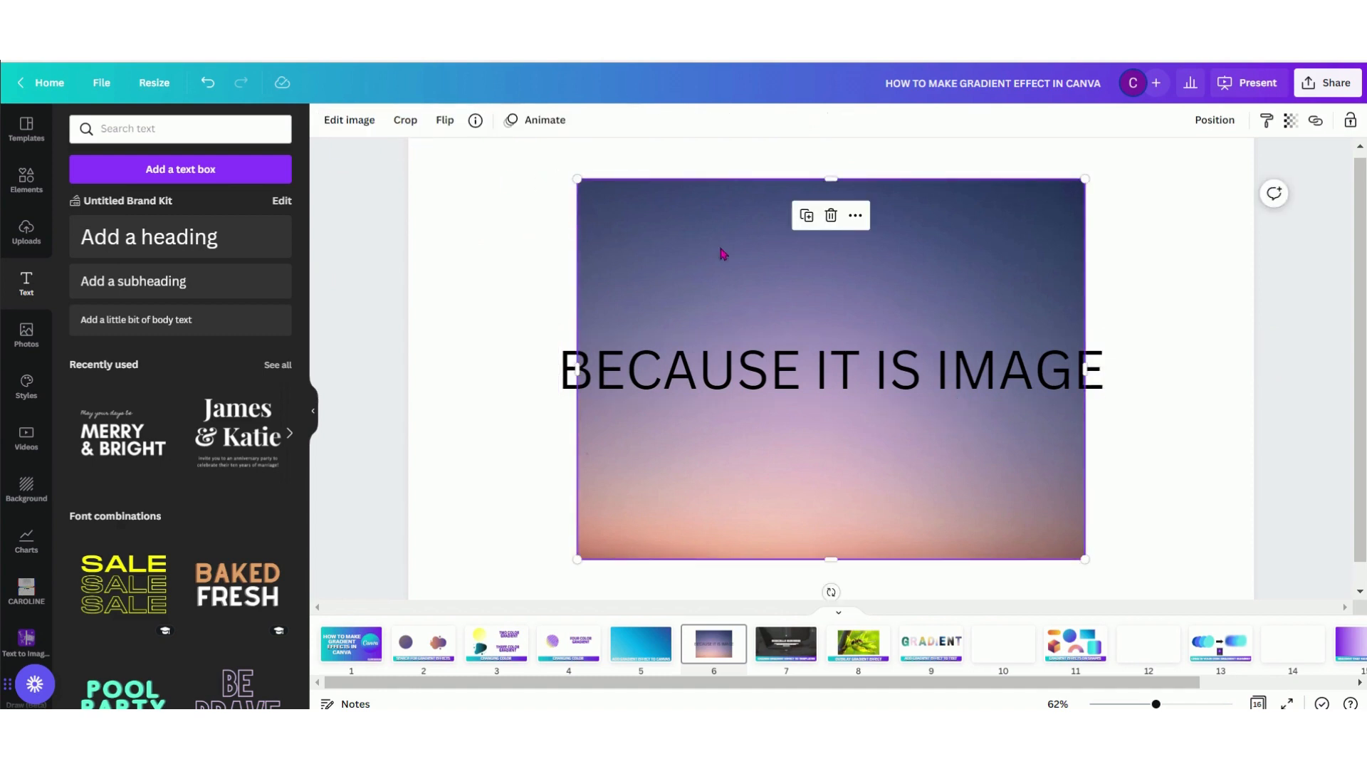
key(/)
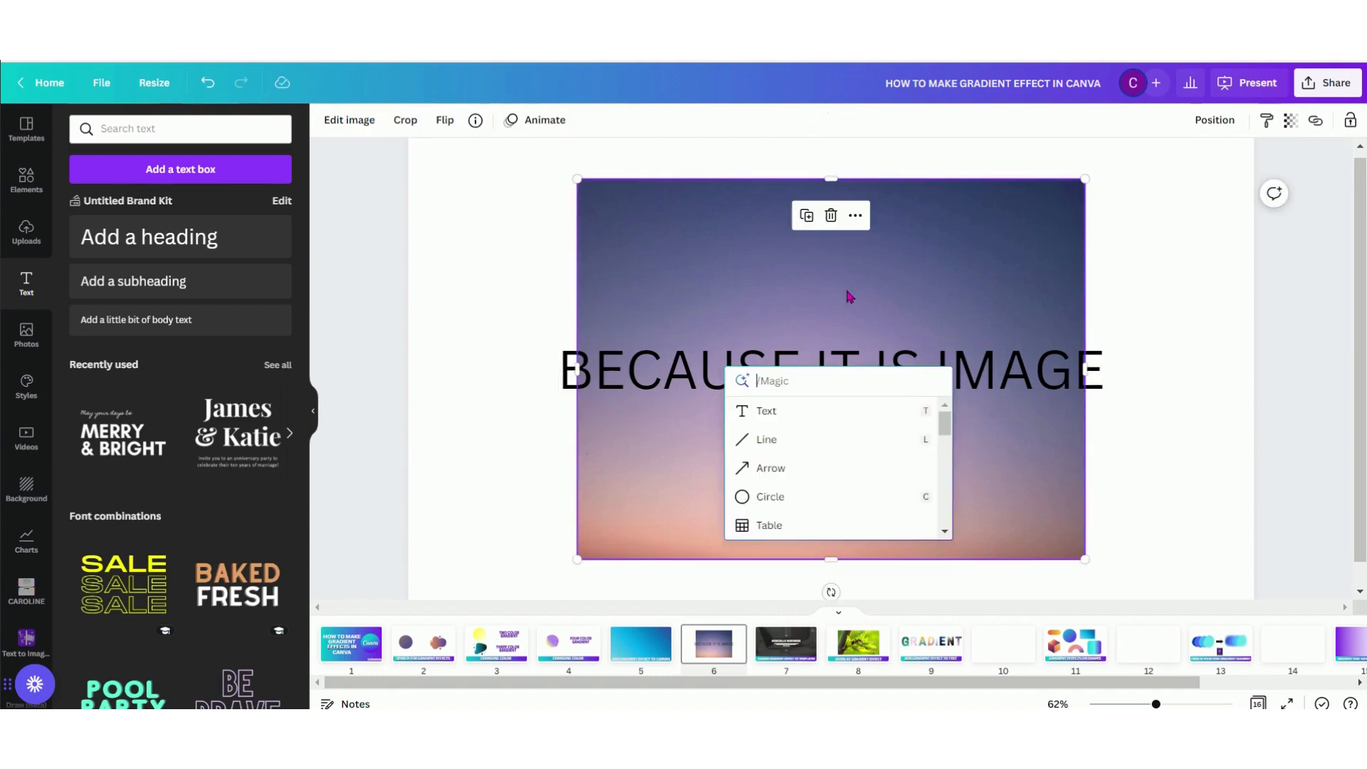
click(1018, 356)
key(Delete)
click(947, 271)
key(Delete)
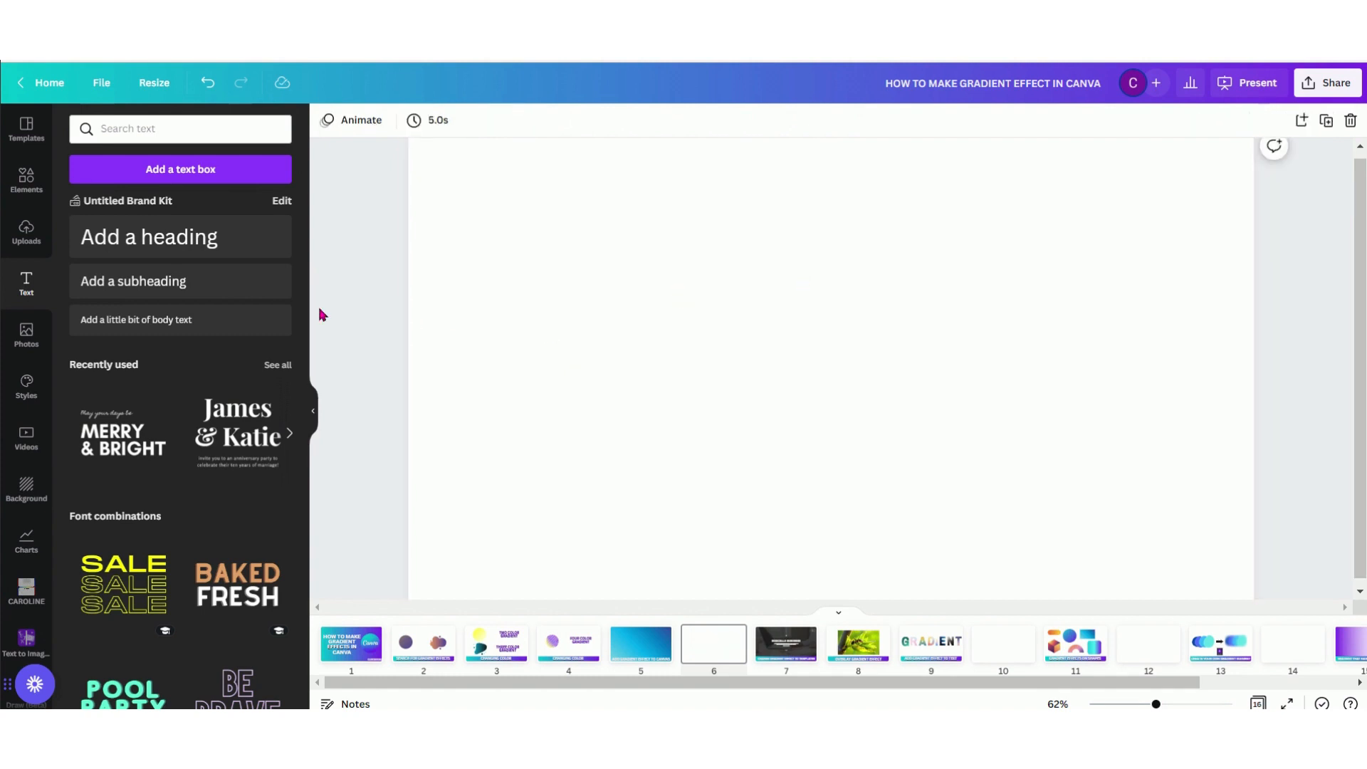
Add the teal-to-purple gradient circle from the gradient elements to page 6 and check its available object actions
click(26, 178)
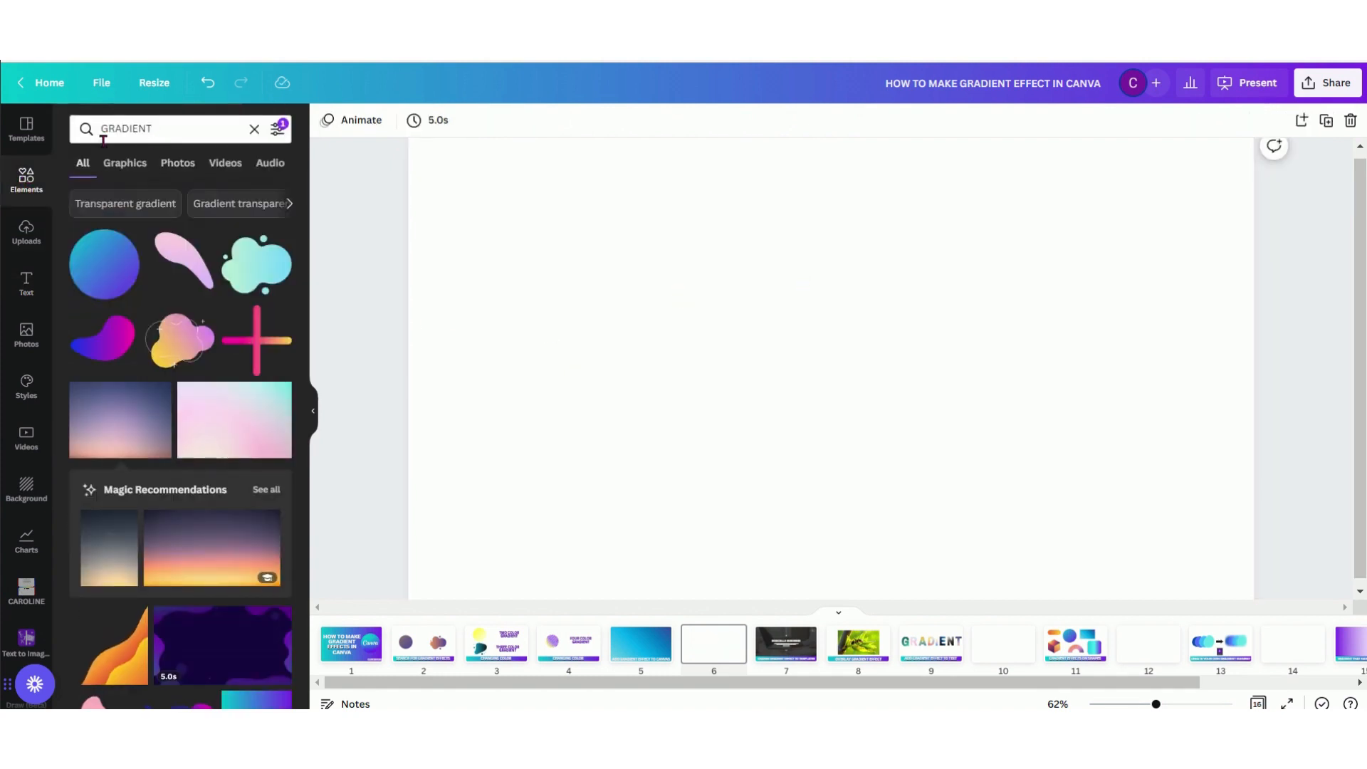
click(118, 288)
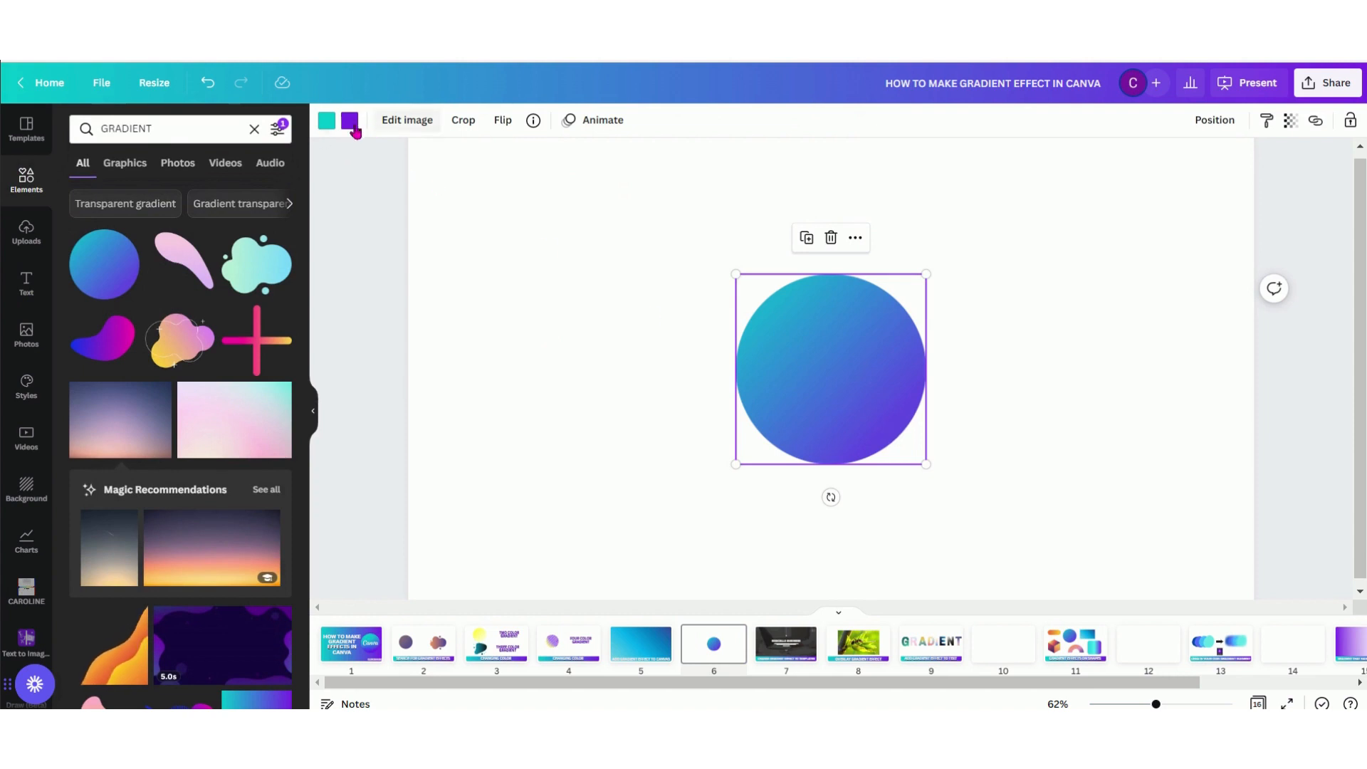
right_click(852, 343)
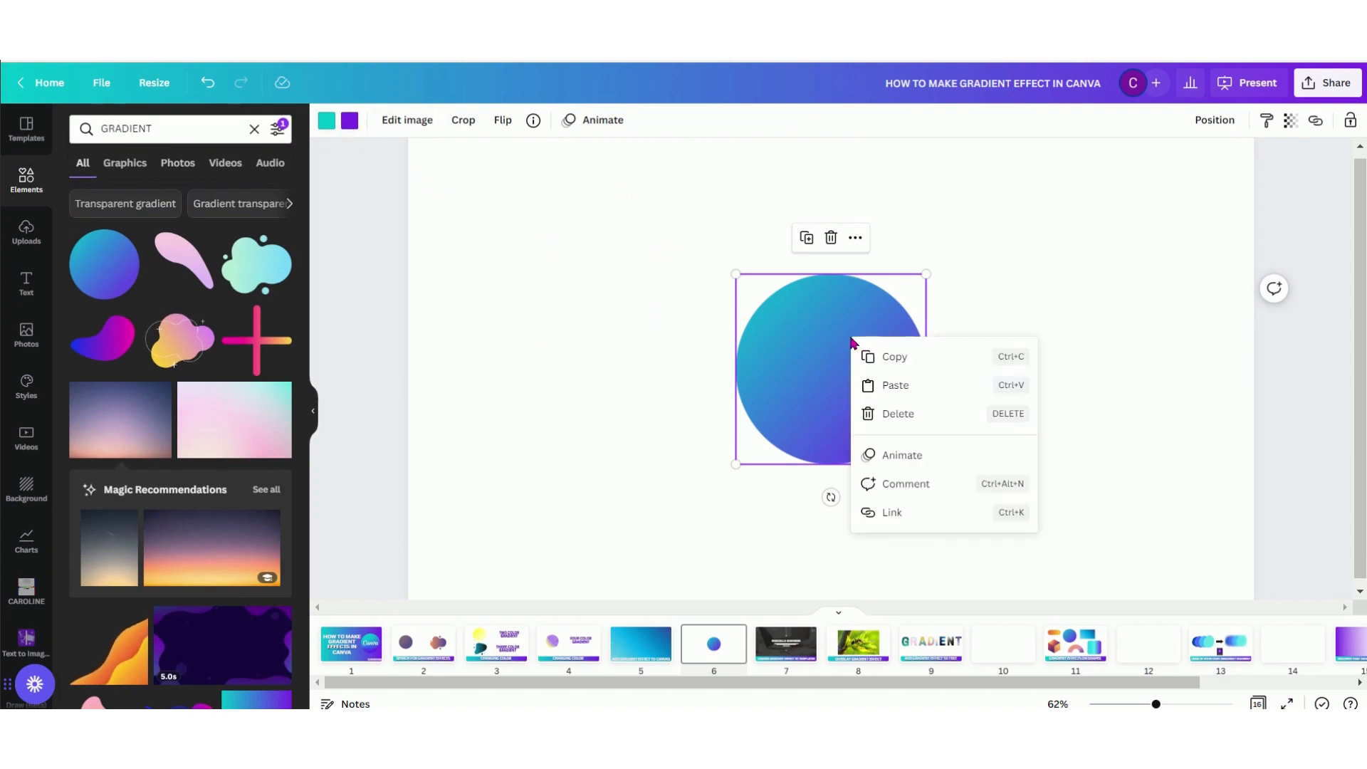
click(784, 381)
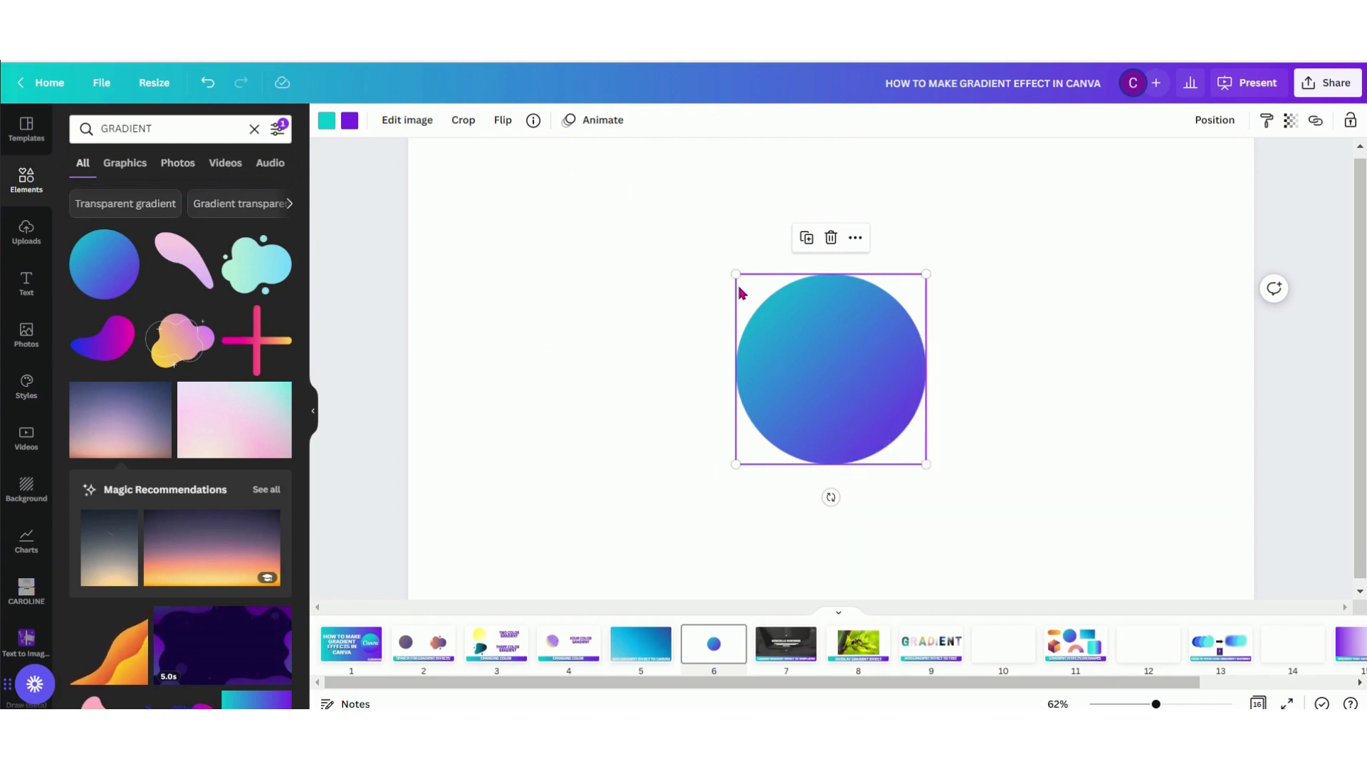
Enlarge and reposition the gradient circle on page 6 until its gradient covers the whole page
drag(737, 274, 541, 78)
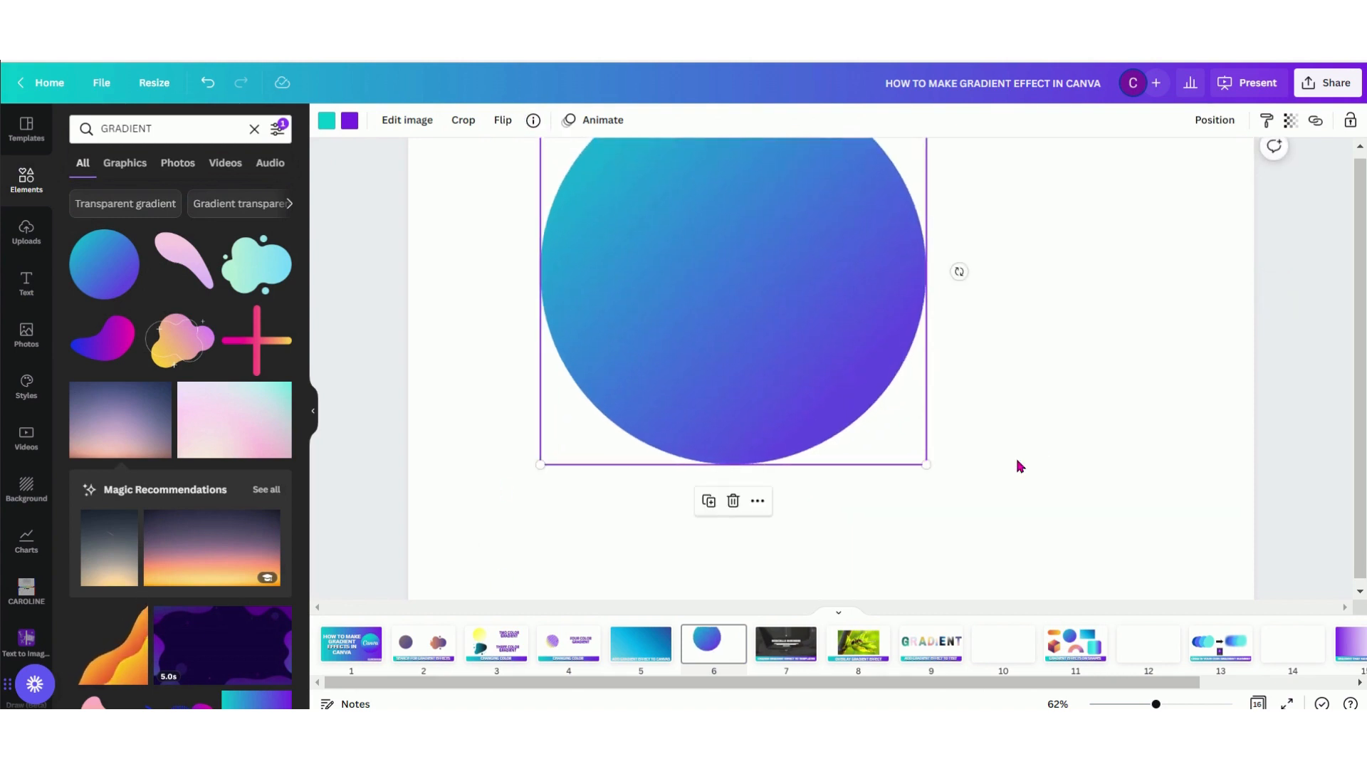
drag(928, 464, 1181, 702)
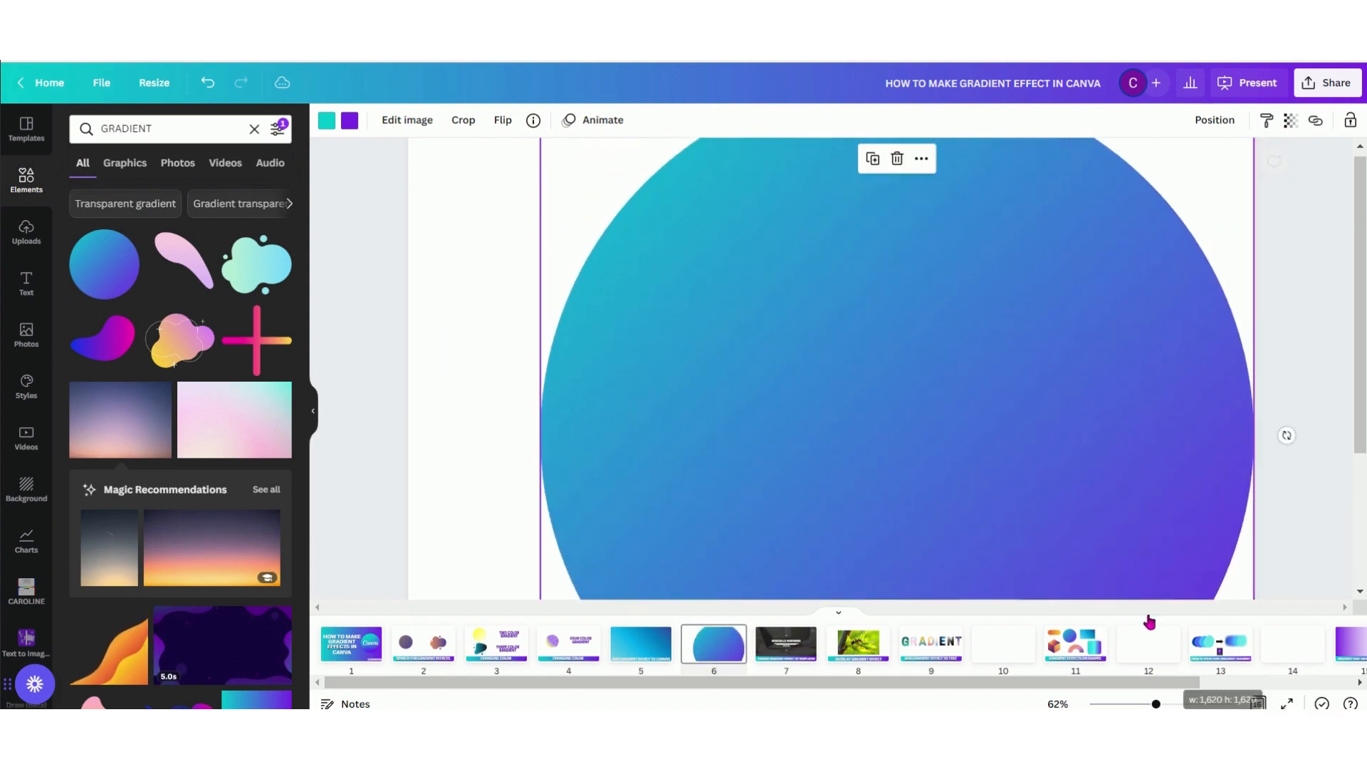
drag(970, 475, 804, 409)
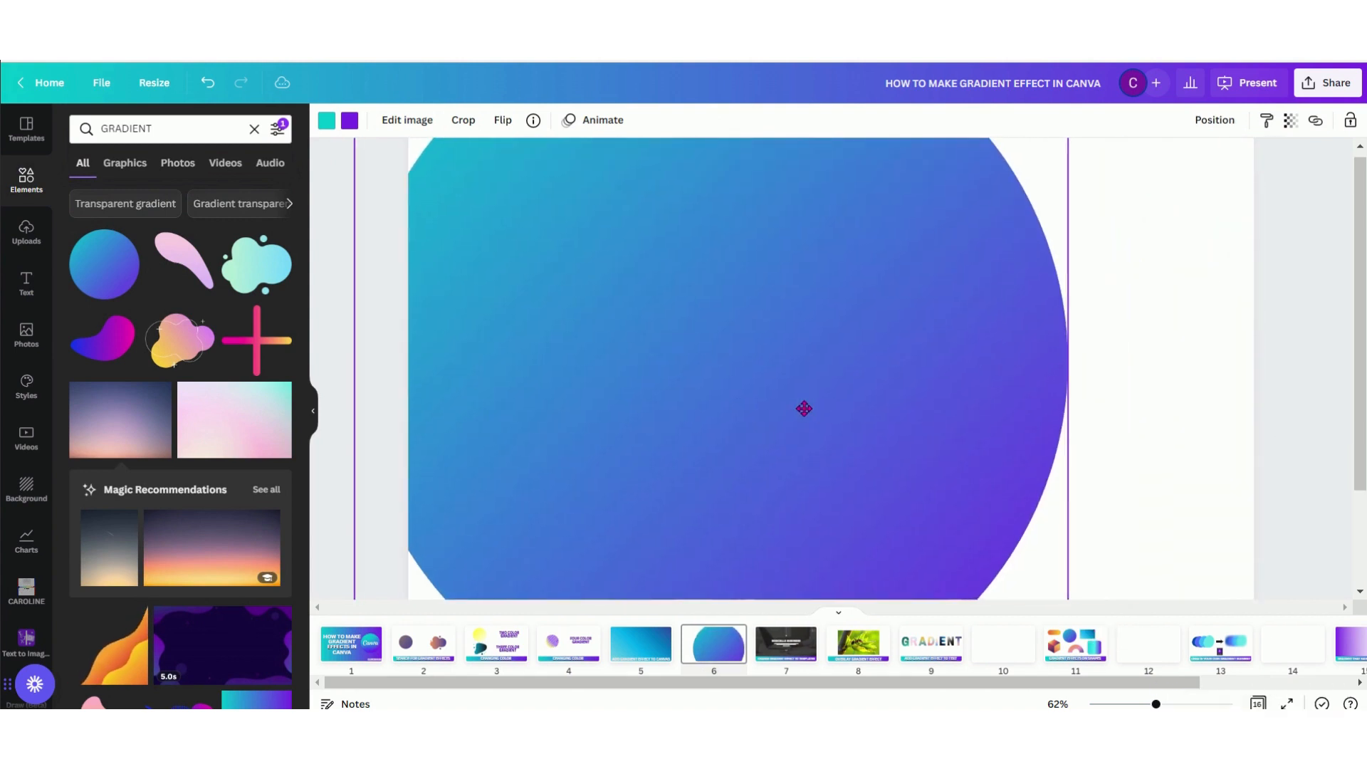
click(1129, 705)
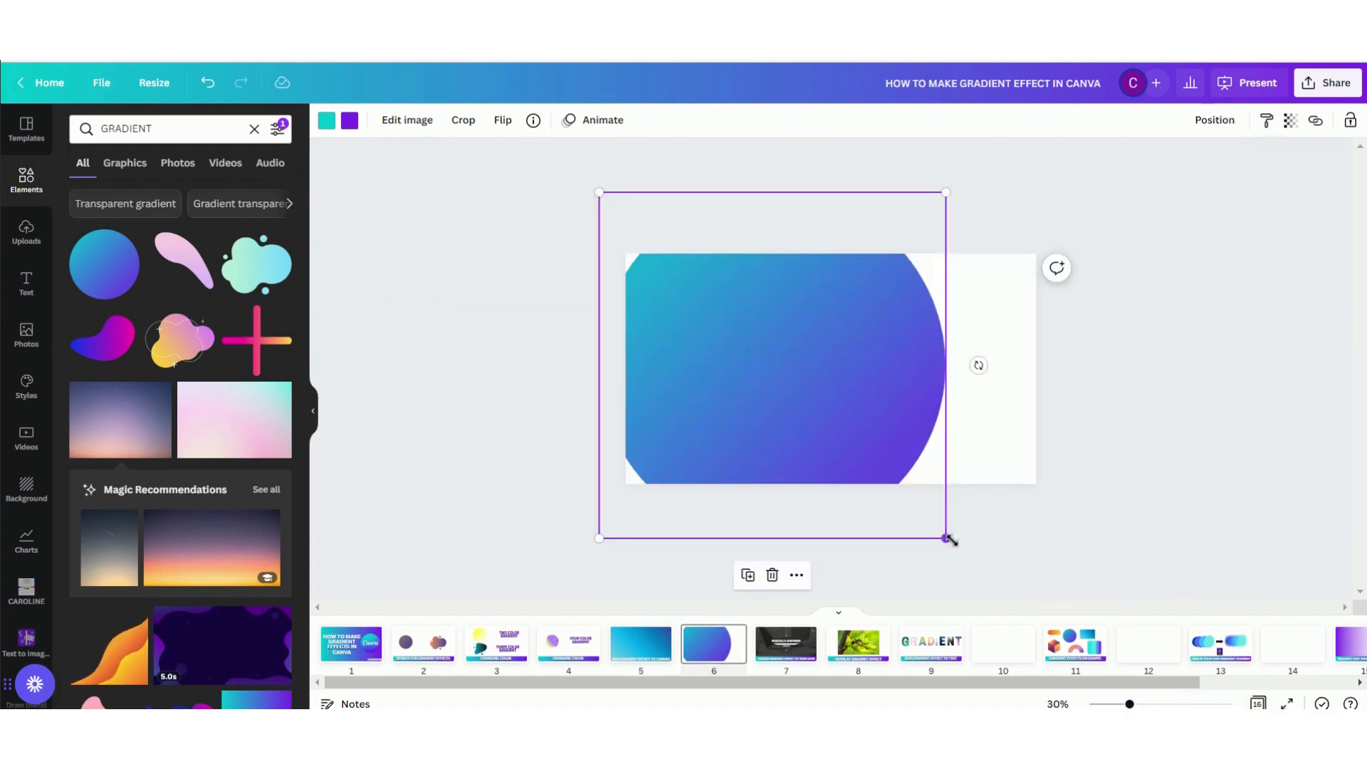
drag(947, 539, 1069, 644)
drag(601, 188, 470, 108)
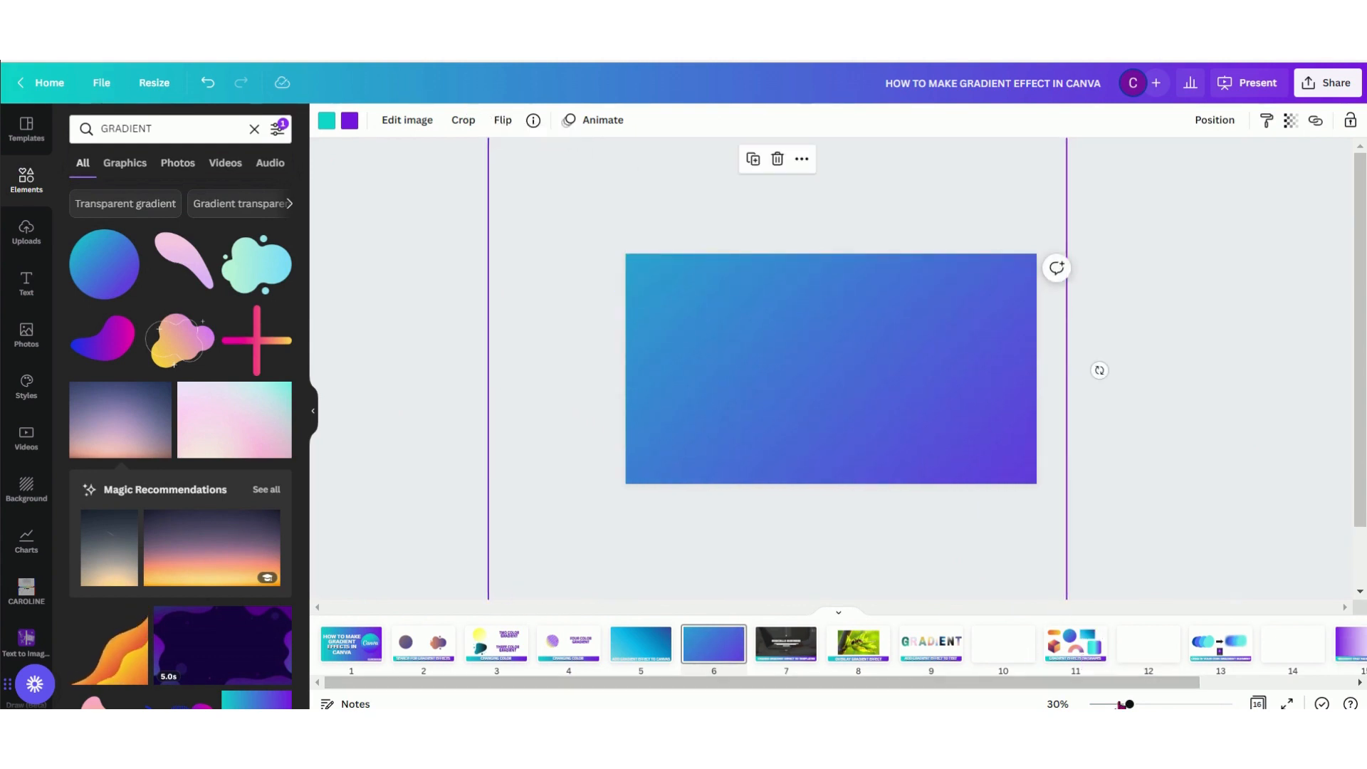
Delete the enlarged gradient circle from page 6
click(1120, 705)
drag(1140, 705, 1149, 705)
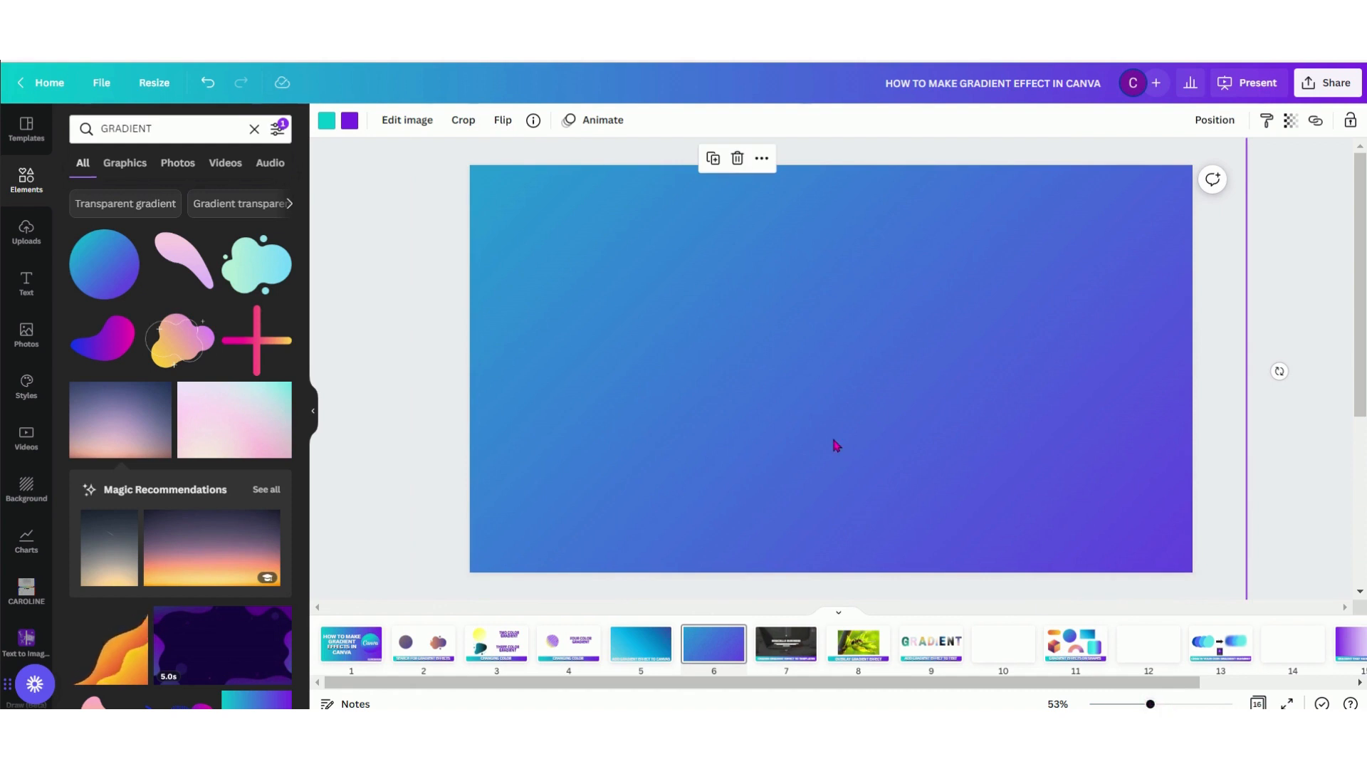
key(Delete)
Add the teal-to-purple gradient square to page 6 and enlarge it from the page's upper-left corner to cover the whole page
scroll(183, 470, down, 5)
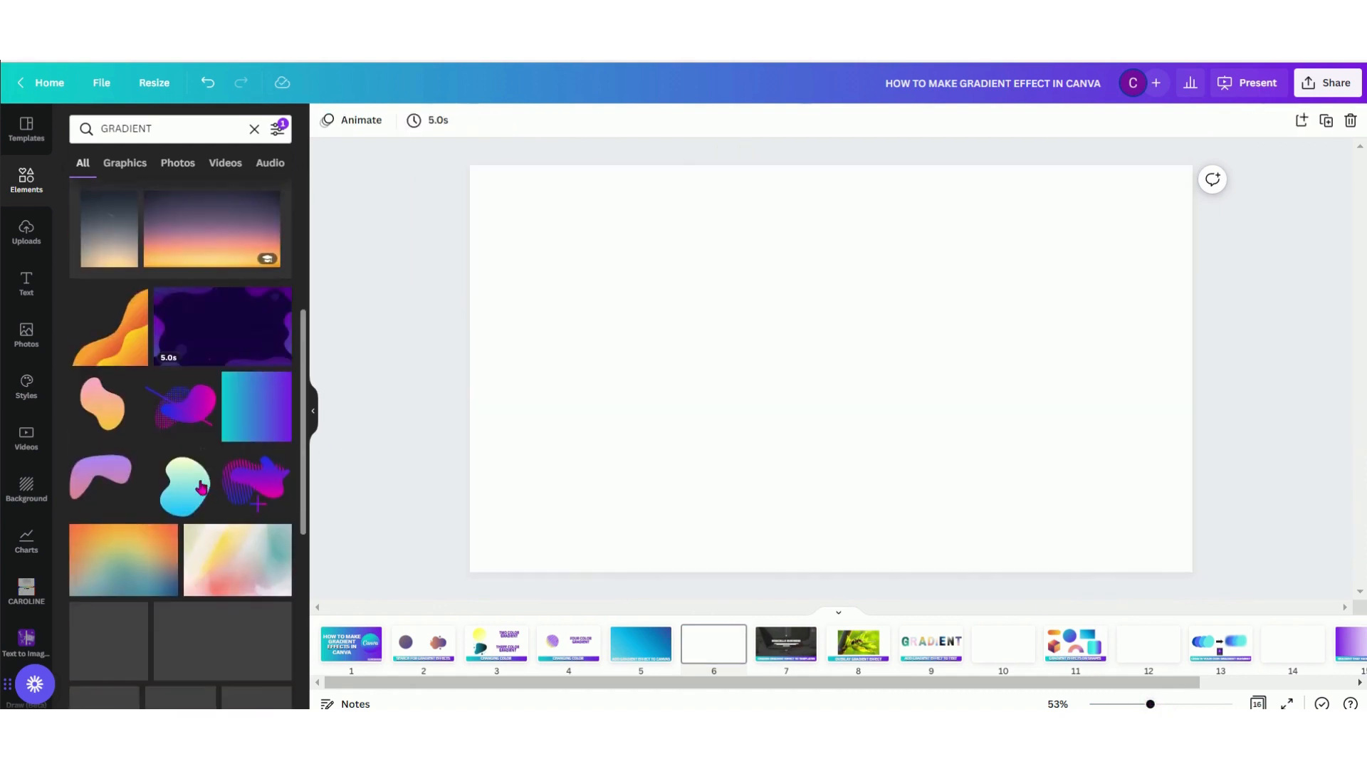
click(262, 413)
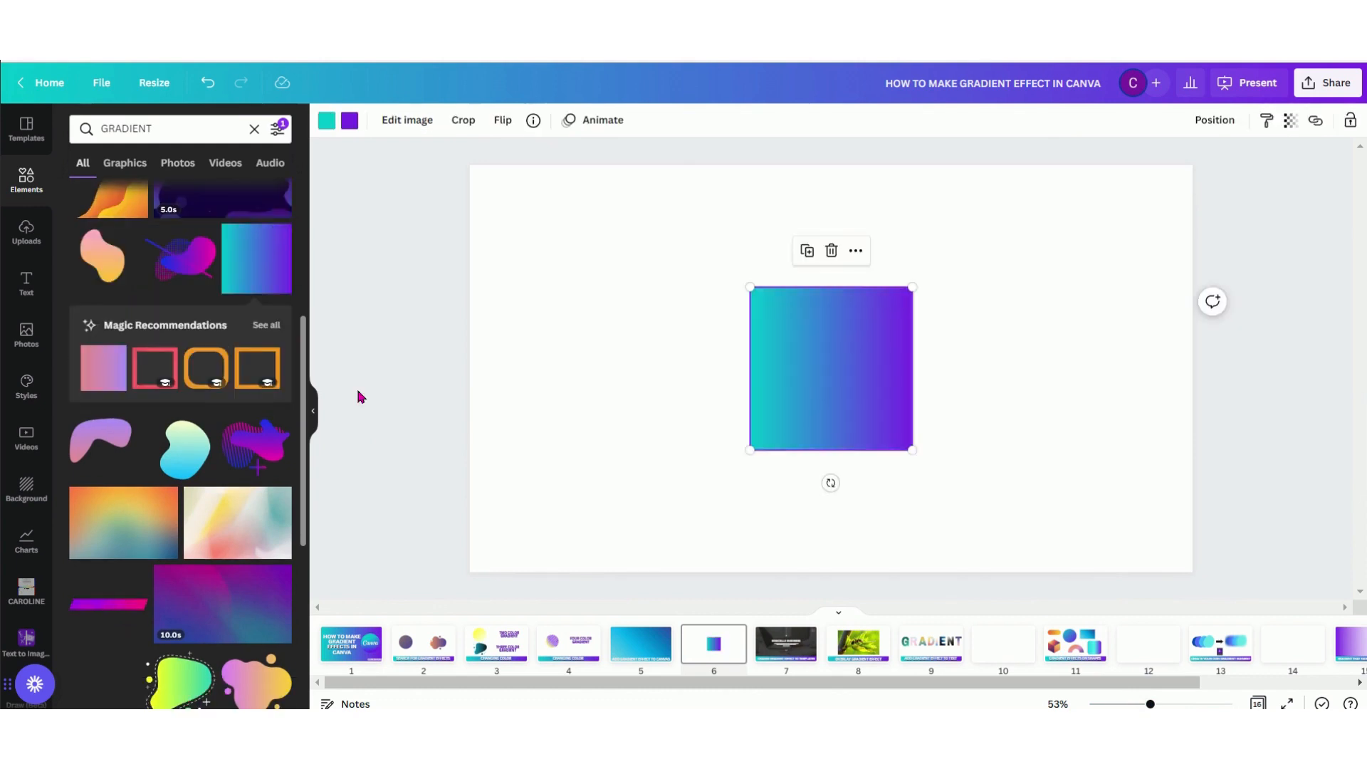
drag(820, 395, 537, 271)
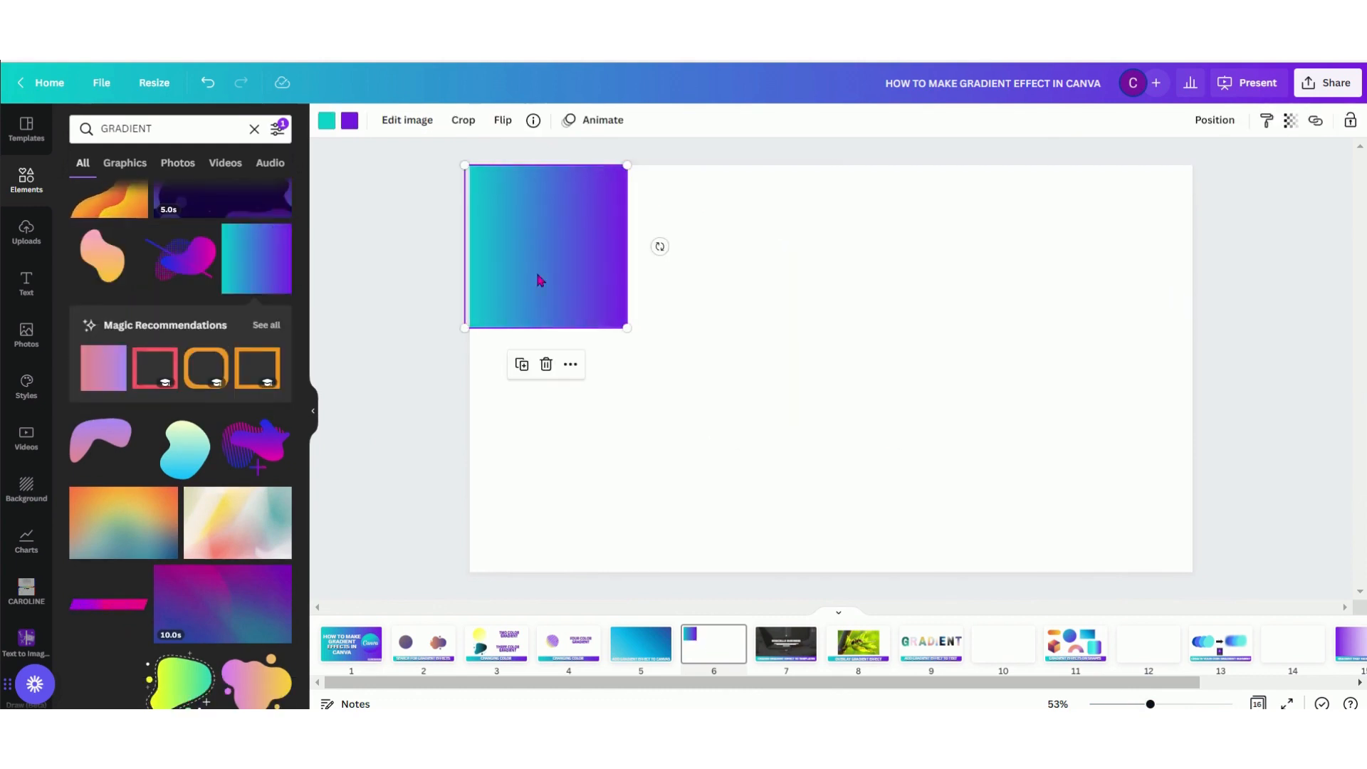
drag(626, 326, 891, 591)
drag(984, 646, 1276, 721)
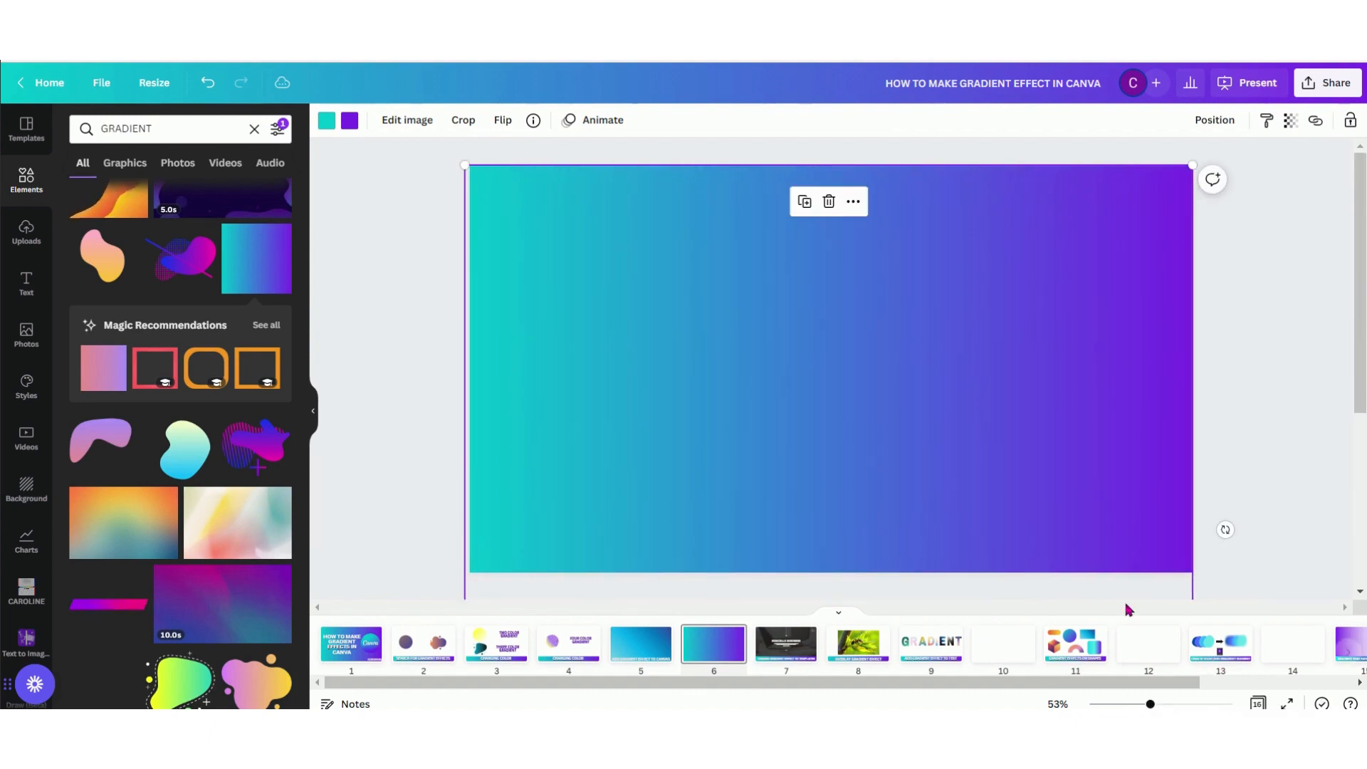
click(1280, 458)
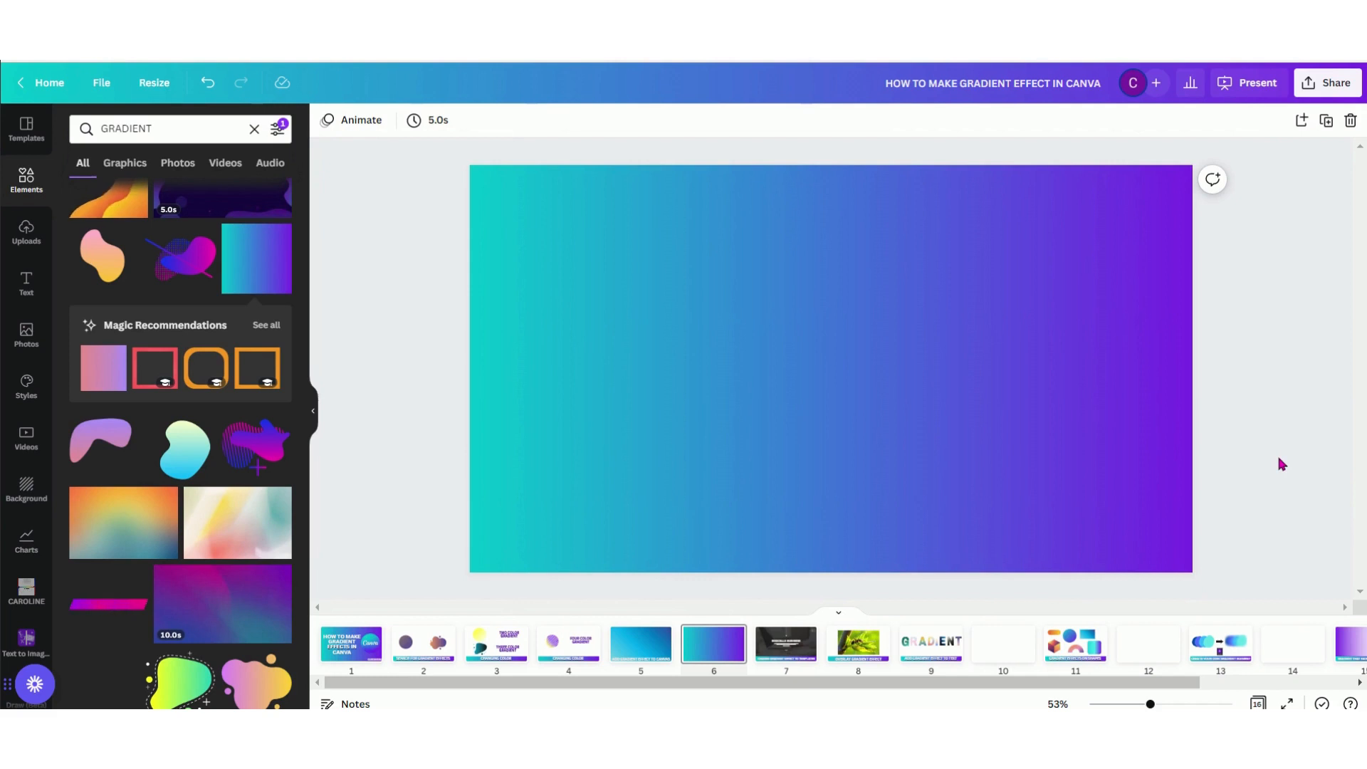
click(310, 413)
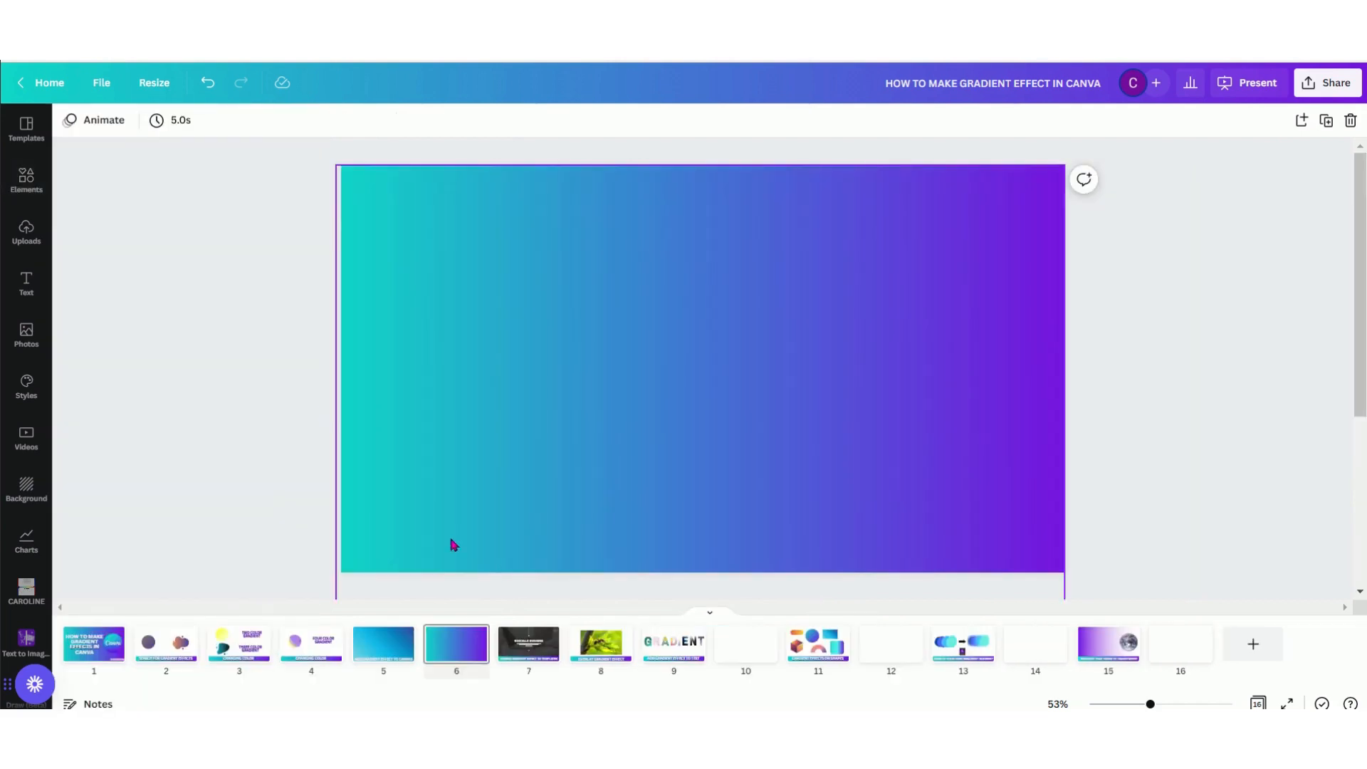
Open page 7 and browse the "EVENT" presentation templates
click(536, 659)
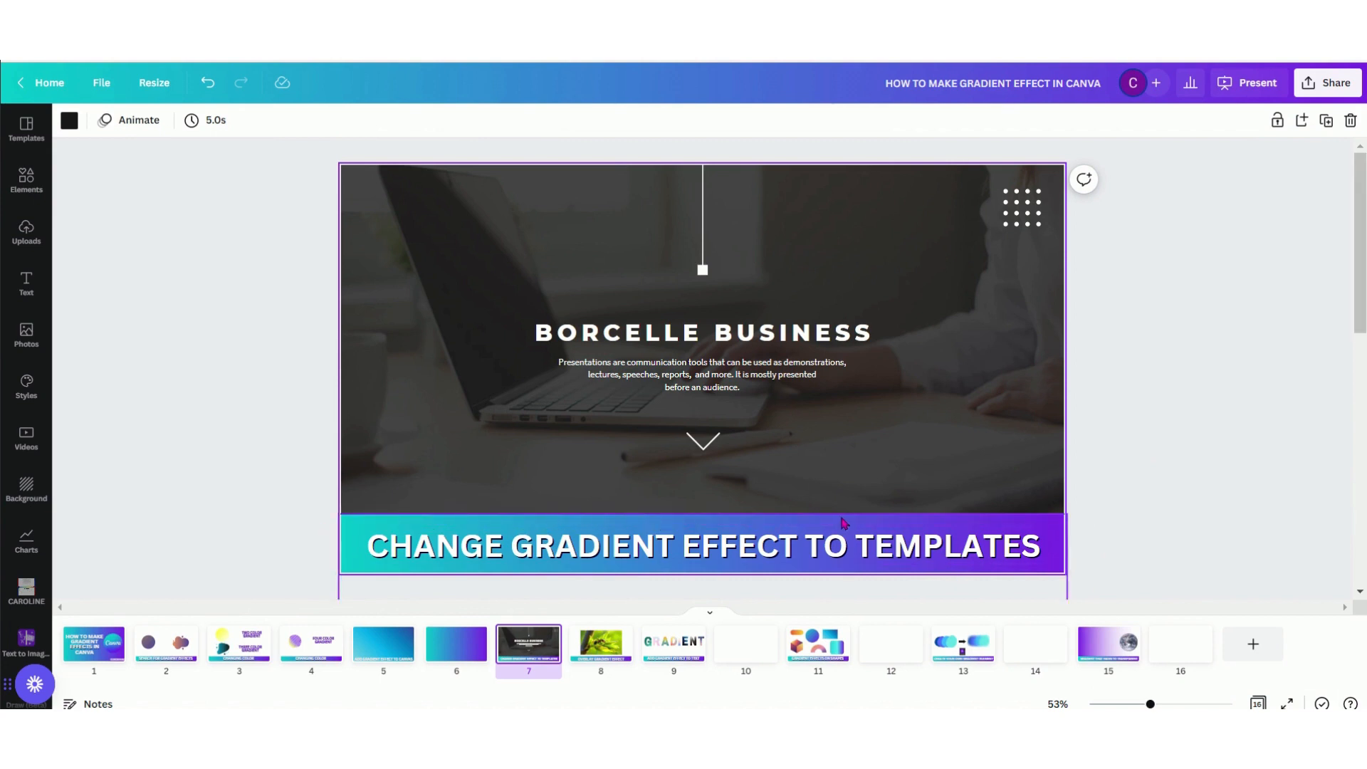
click(27, 131)
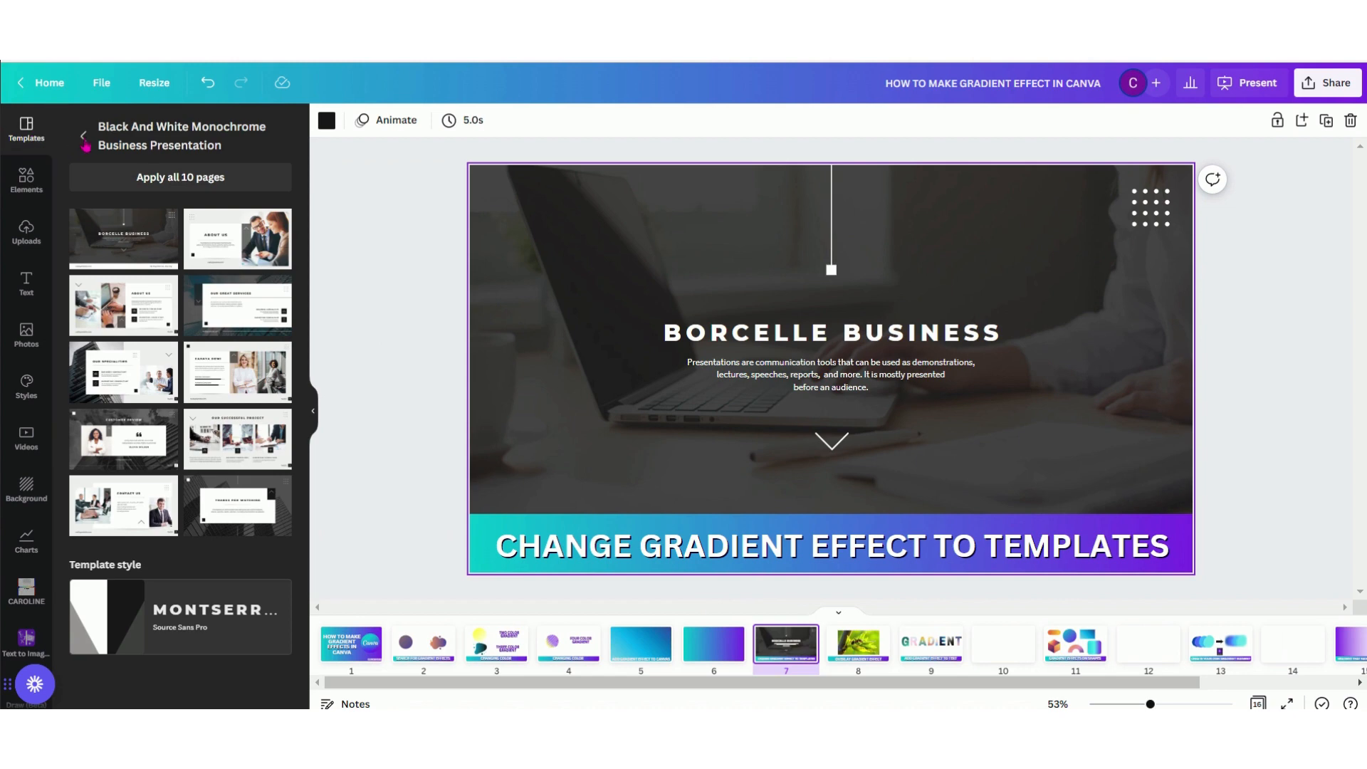
click(84, 137)
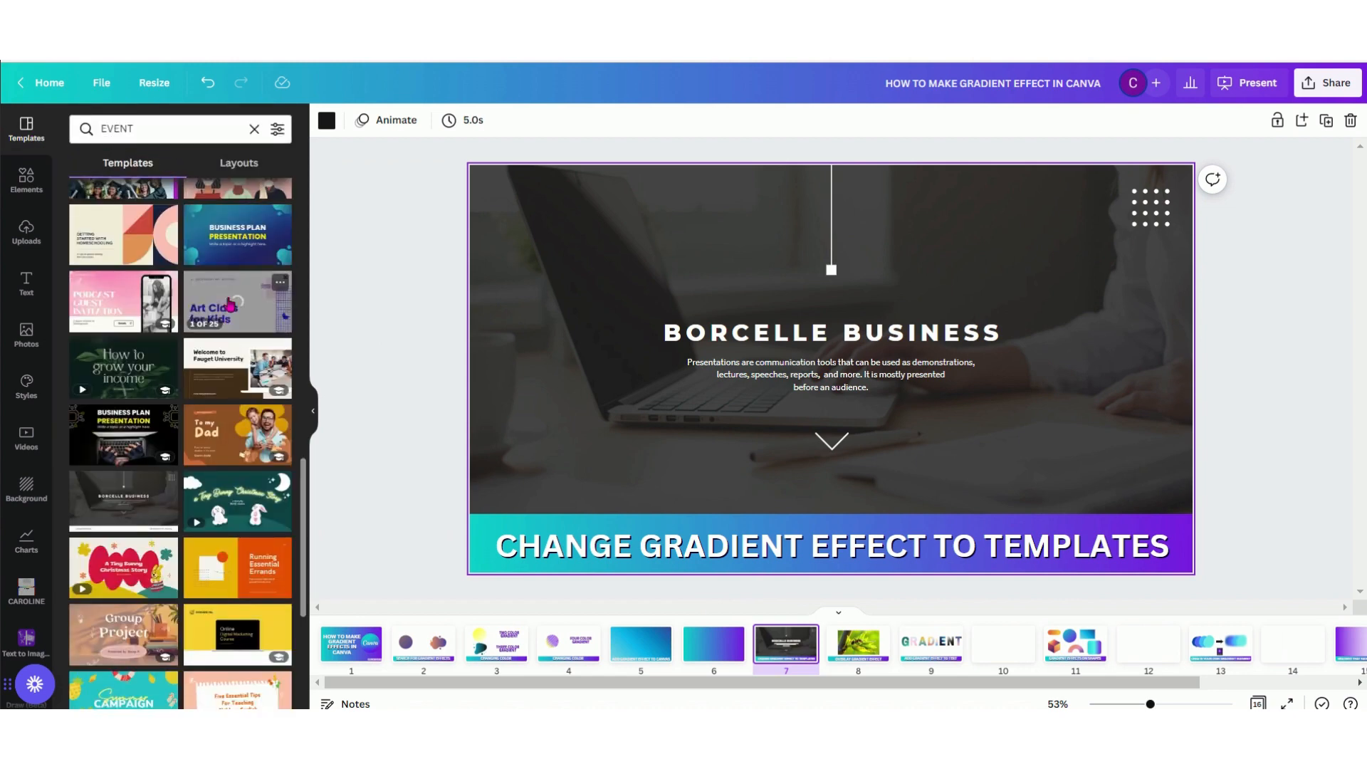
scroll(100, 581, down, 3)
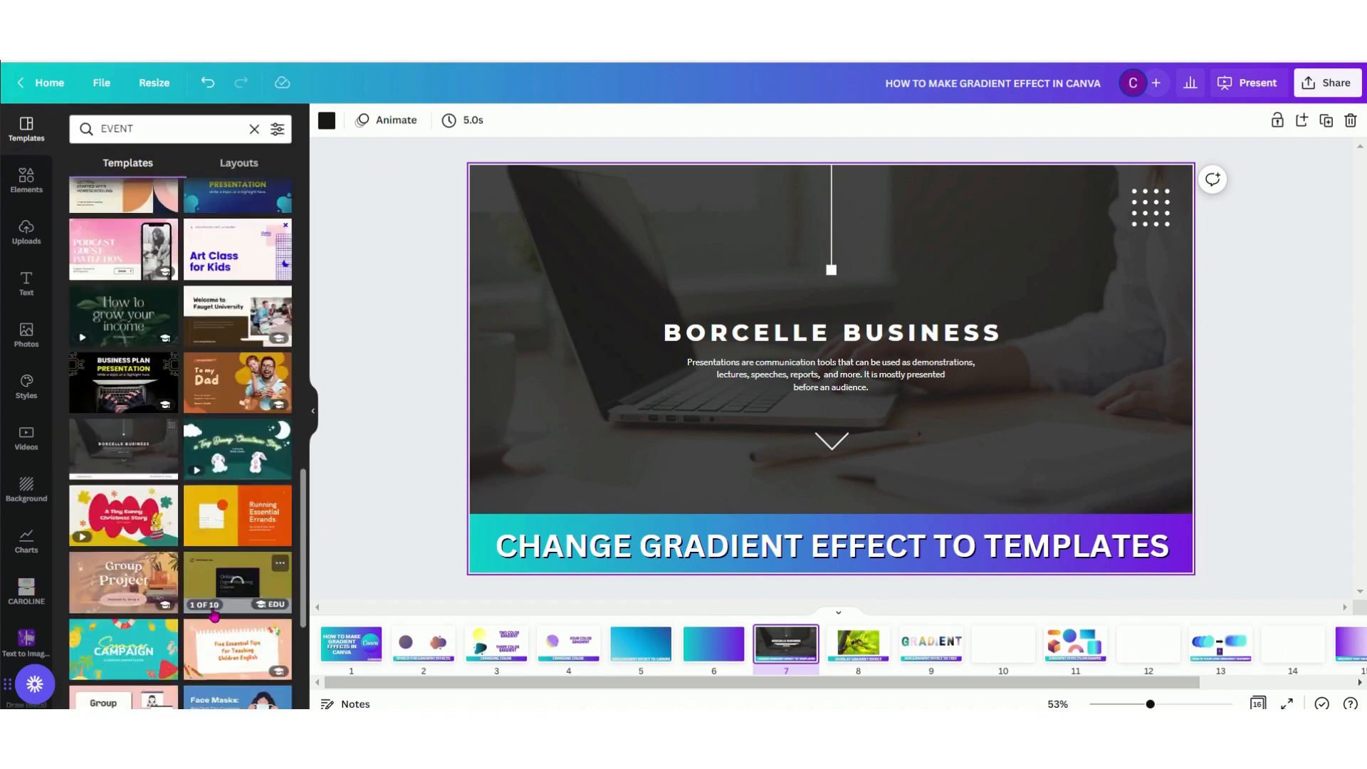
scroll(99, 582, down, 3)
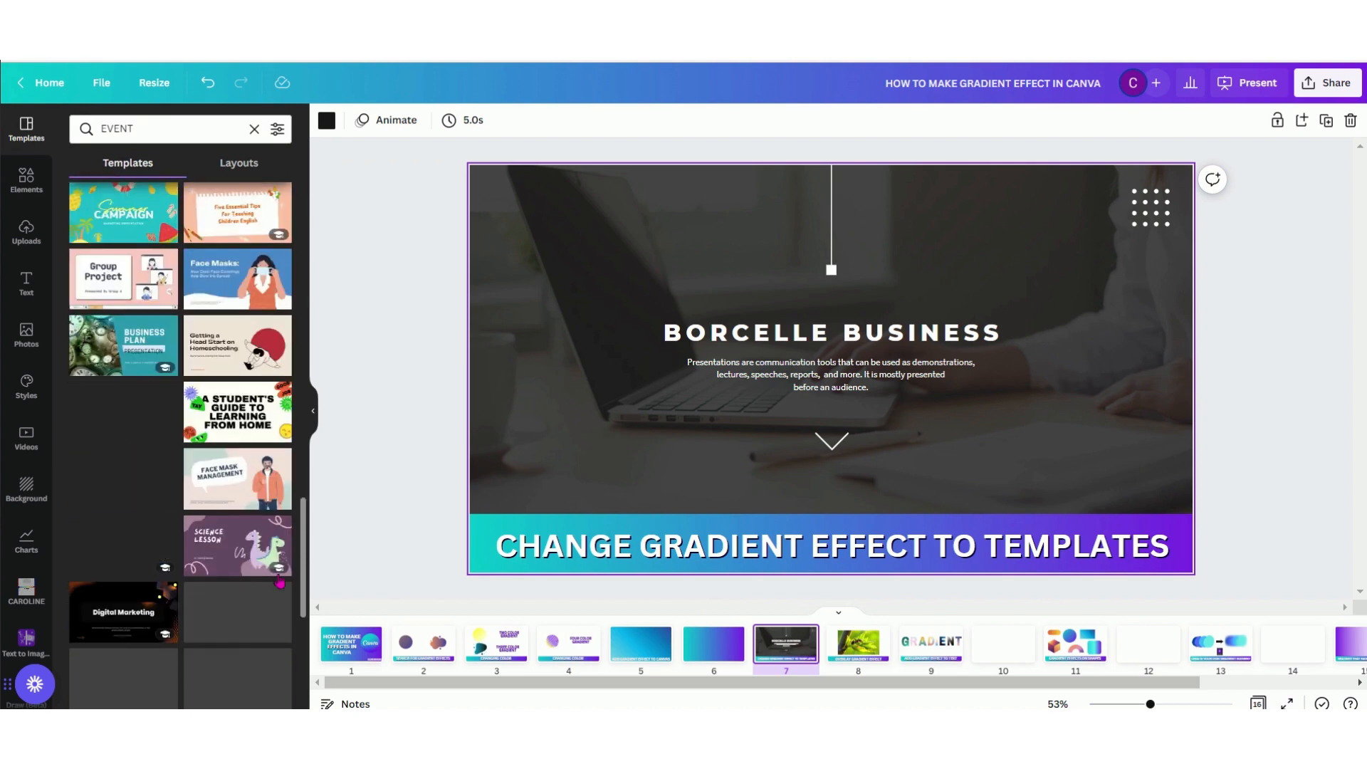
Browse the gradient elements for images that could replace the background photo of the template on page 7
click(600, 382)
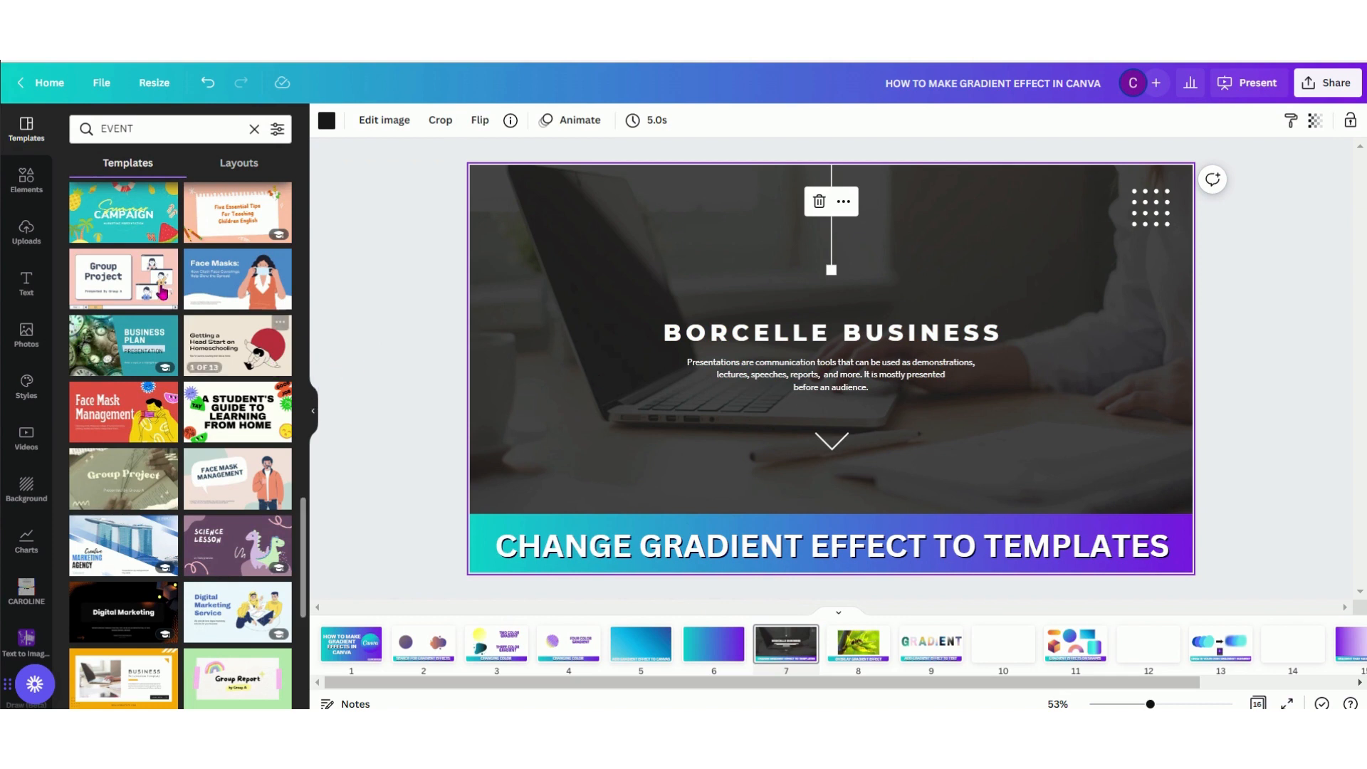
click(30, 202)
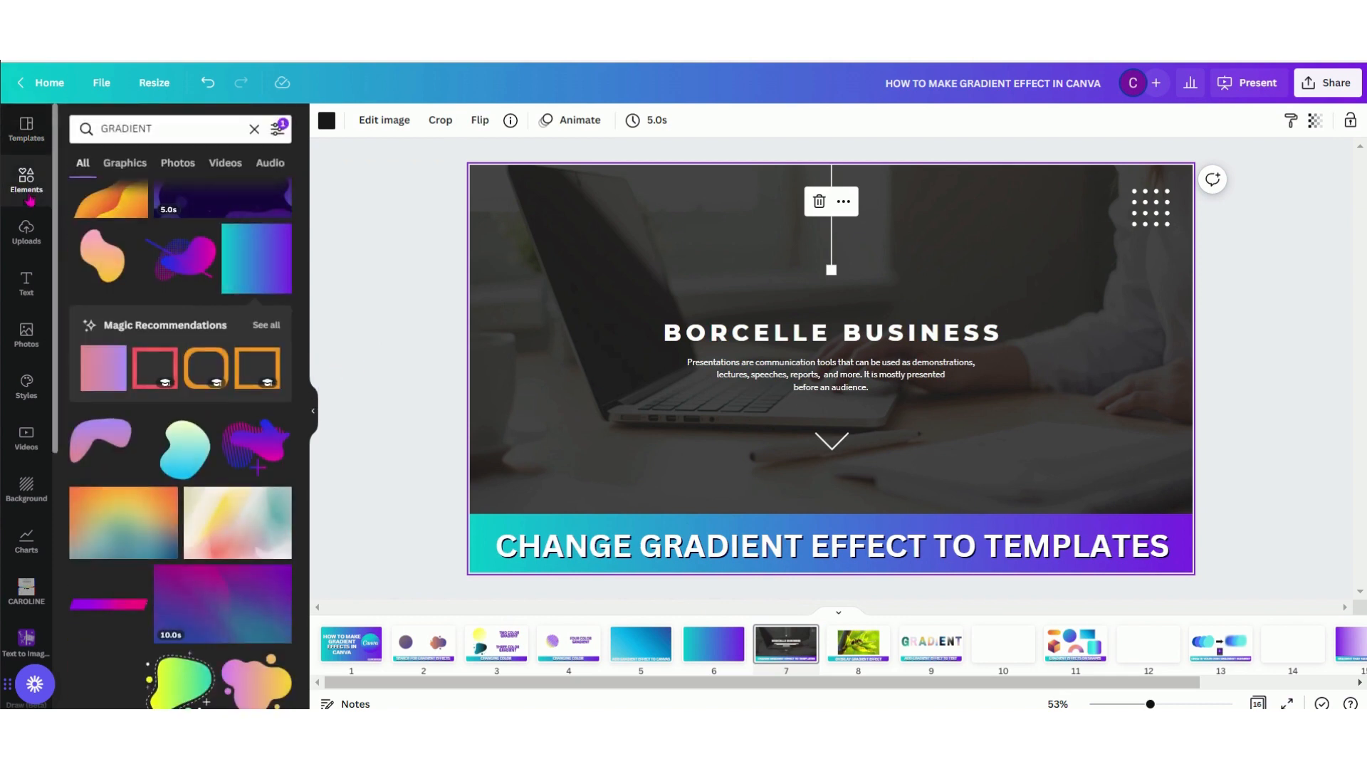
scroll(265, 335, up, 3)
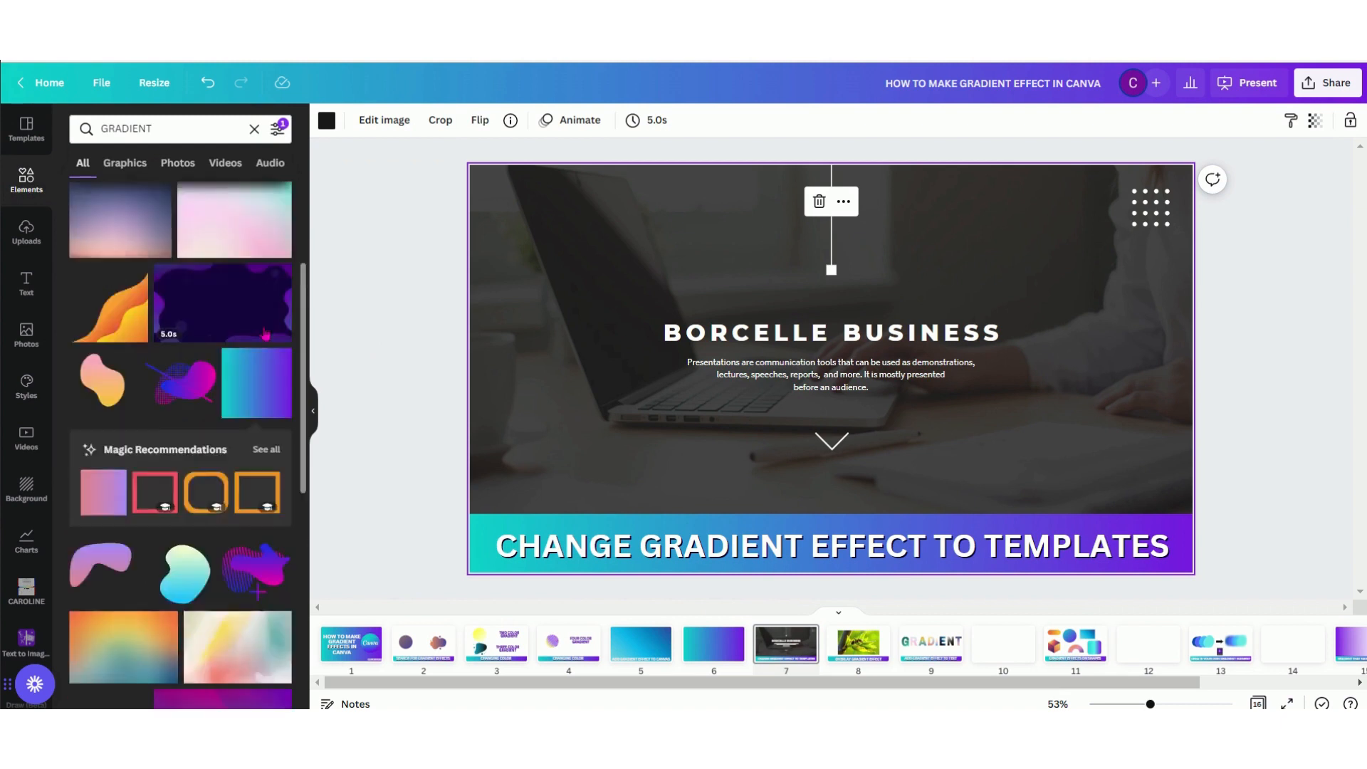
scroll(265, 335, up, 1)
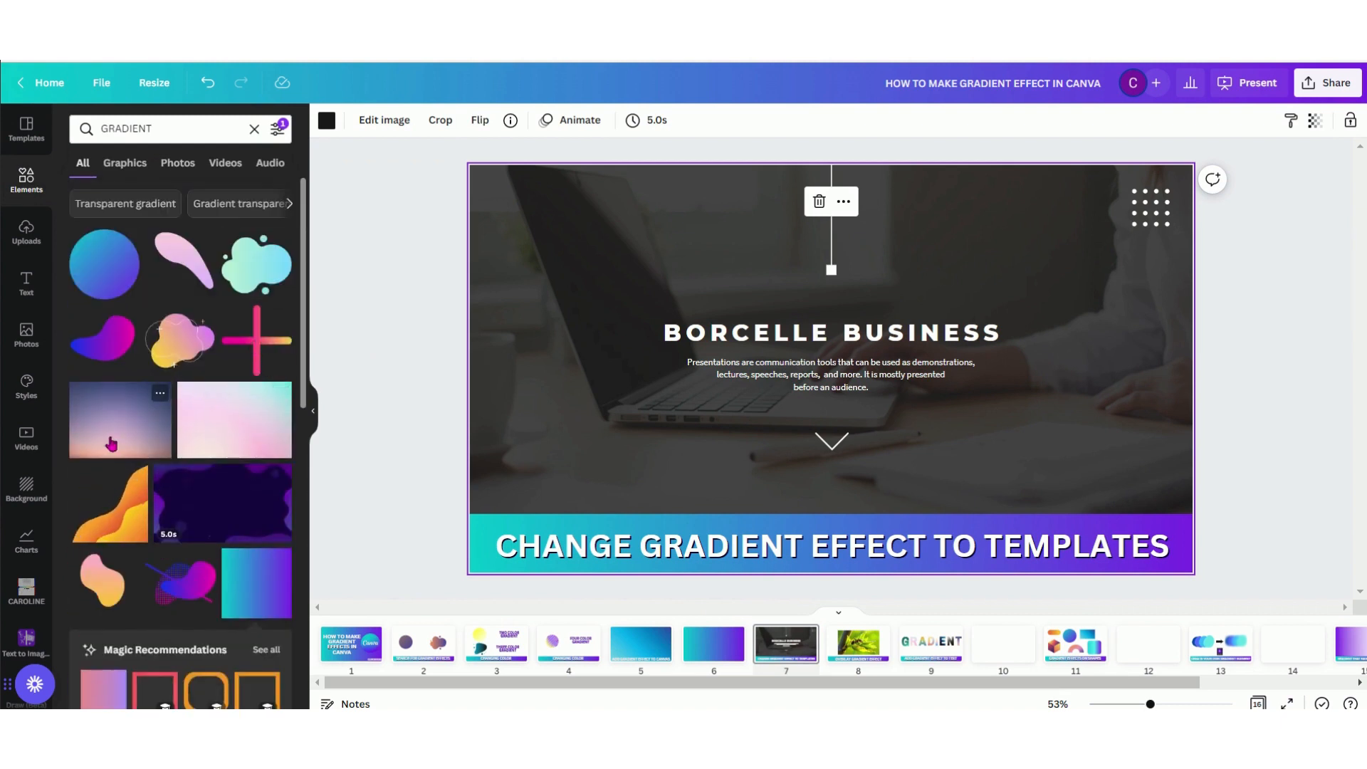
drag(112, 443, 226, 441)
scroll(227, 441, down, 5)
scroll(226, 441, down, 3)
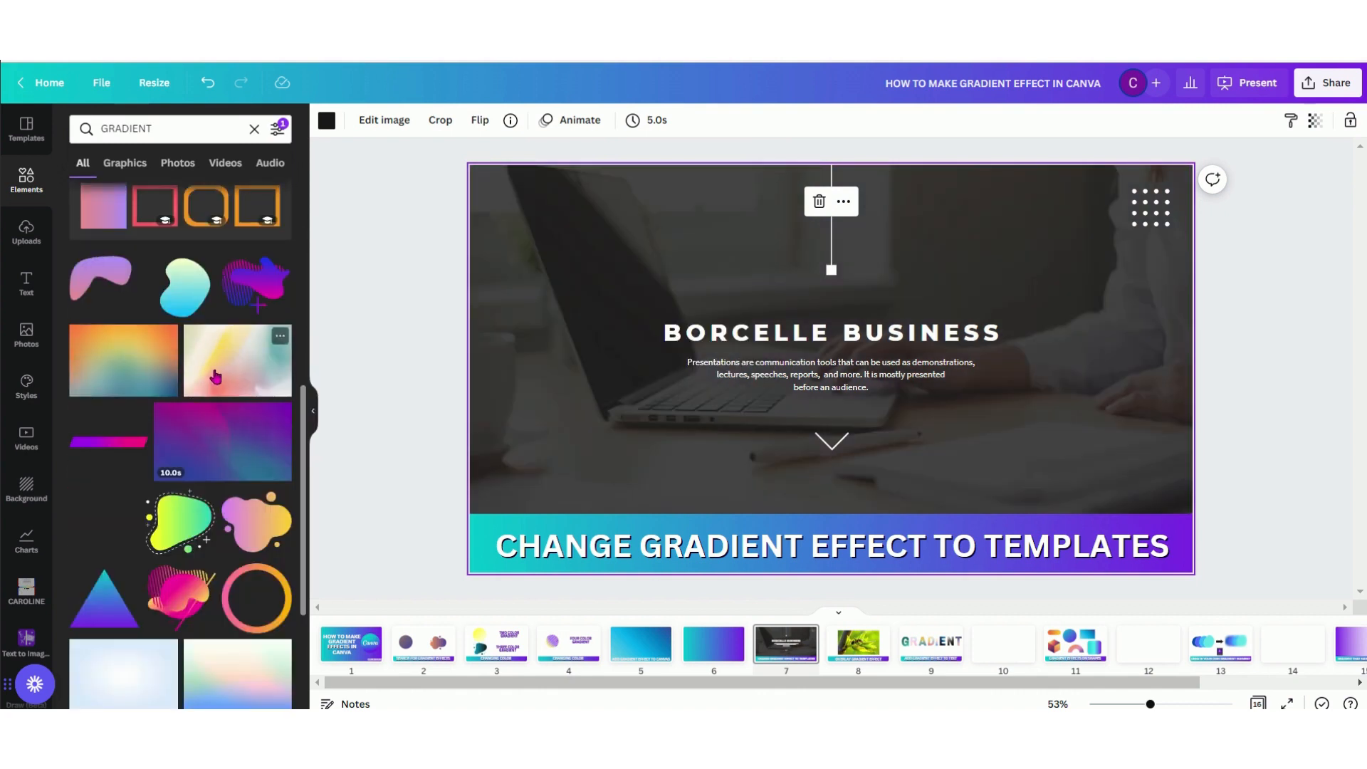
mouse_move(238, 360)
mouse_down()
mouse_move(497, 227)
mouse_move(146, 401)
mouse_move(503, 245)
mouse_move(235, 349)
mouse_up()
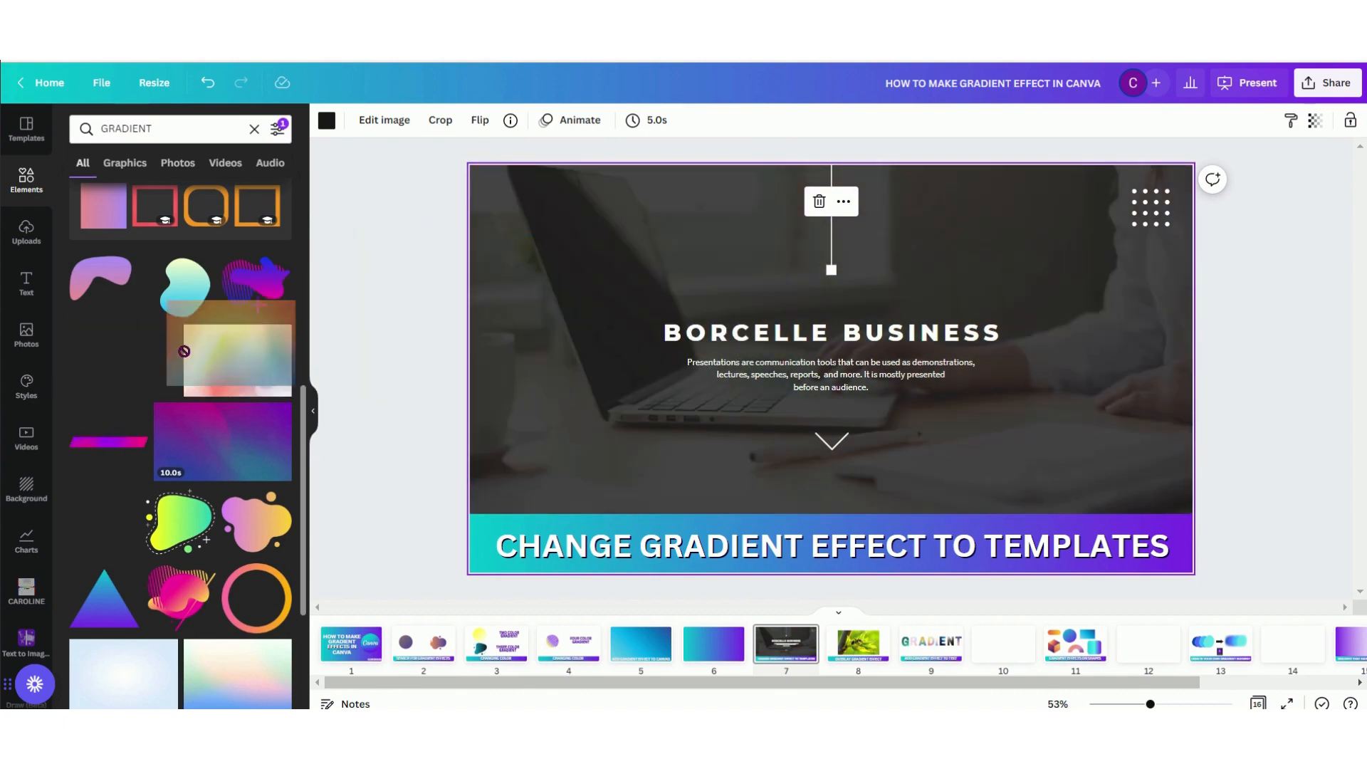
scroll(264, 526, down, 3)
scroll(263, 526, down, 5)
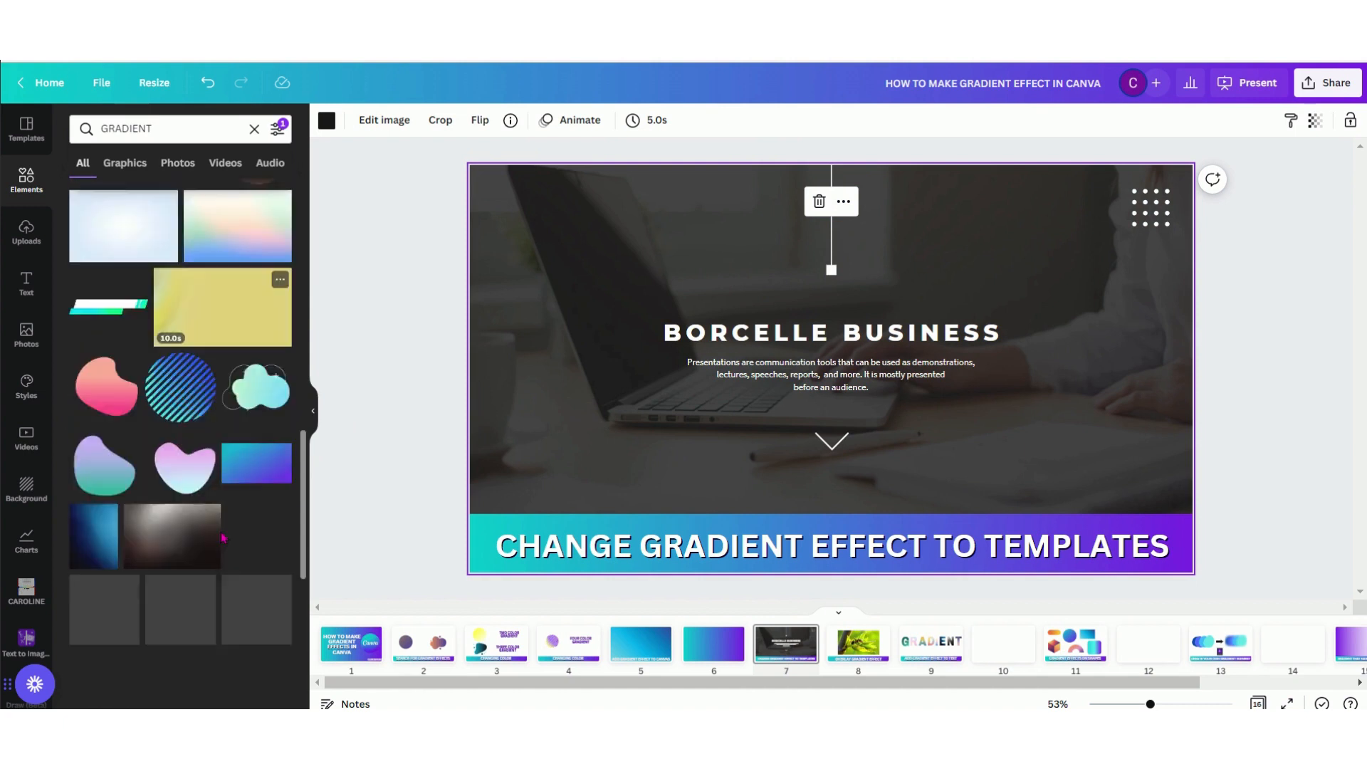
drag(173, 413, 101, 509)
drag(90, 434, 164, 417)
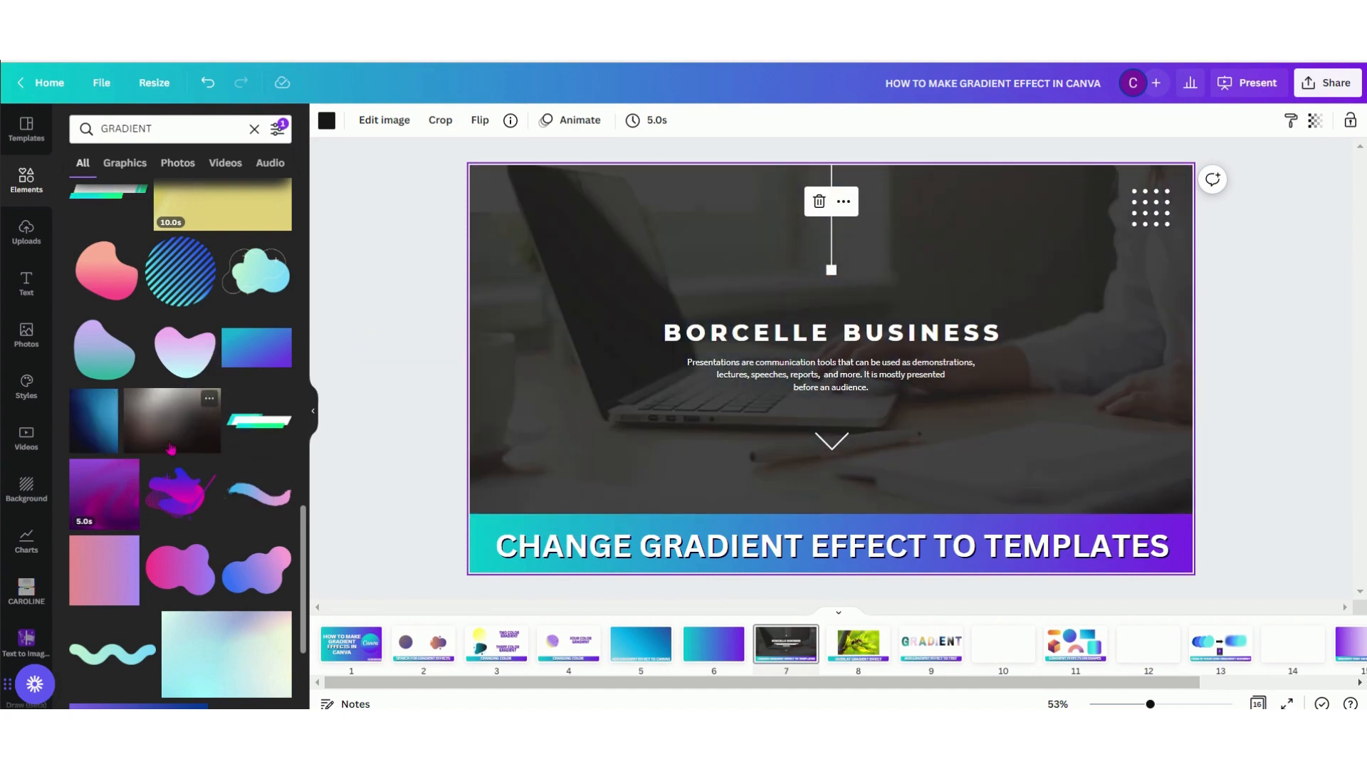
Try the purple-to-transparent gradient graphic on page 7's background and delete it
scroll(172, 449, down, 6)
drag(135, 345, 165, 324)
drag(246, 428, 507, 346)
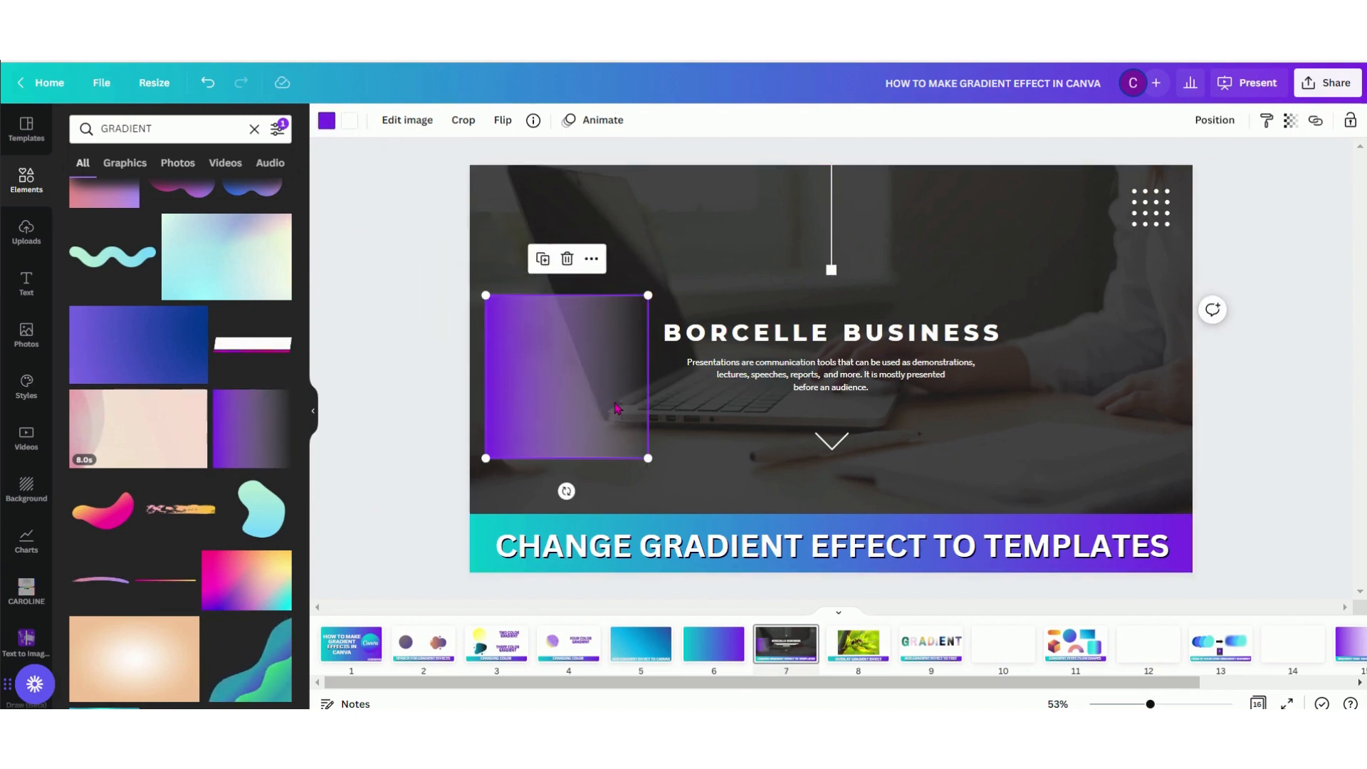
key(Delete)
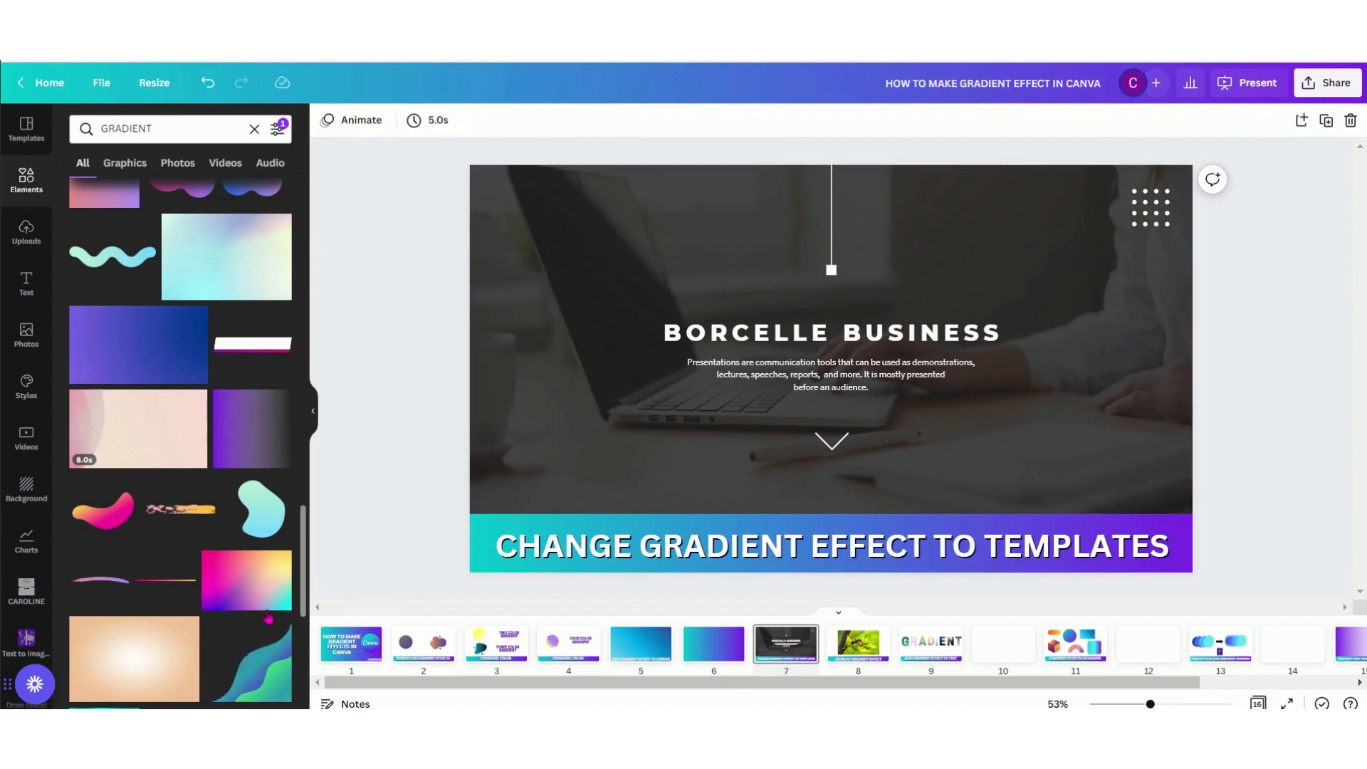
Replace page 7's background photo with the multicolored pink, yellow and teal gradient image
scroll(223, 430, down, 3)
drag(223, 430, 495, 222)
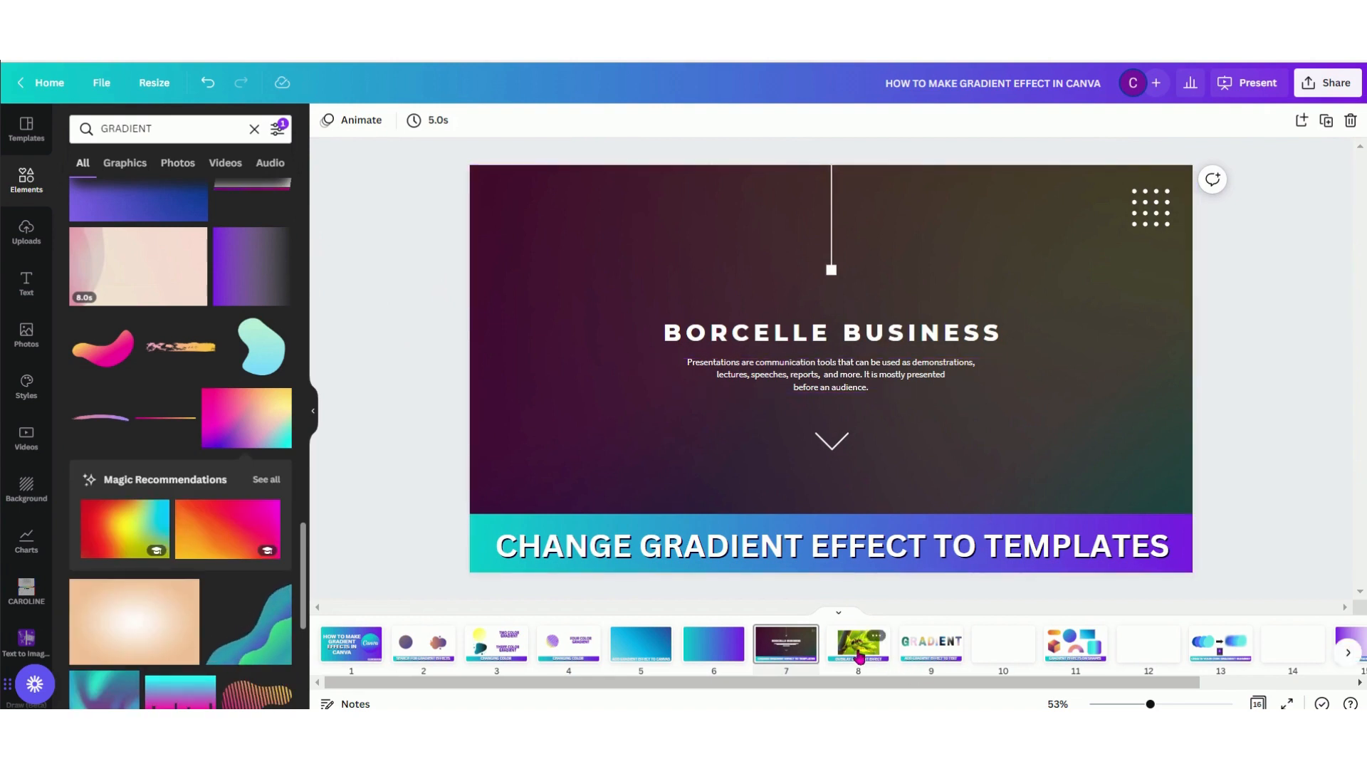
Add the teal-to-purple gradient square to page 8 and enlarge it from the ant photo's upper-left corner to cover the photo
click(860, 657)
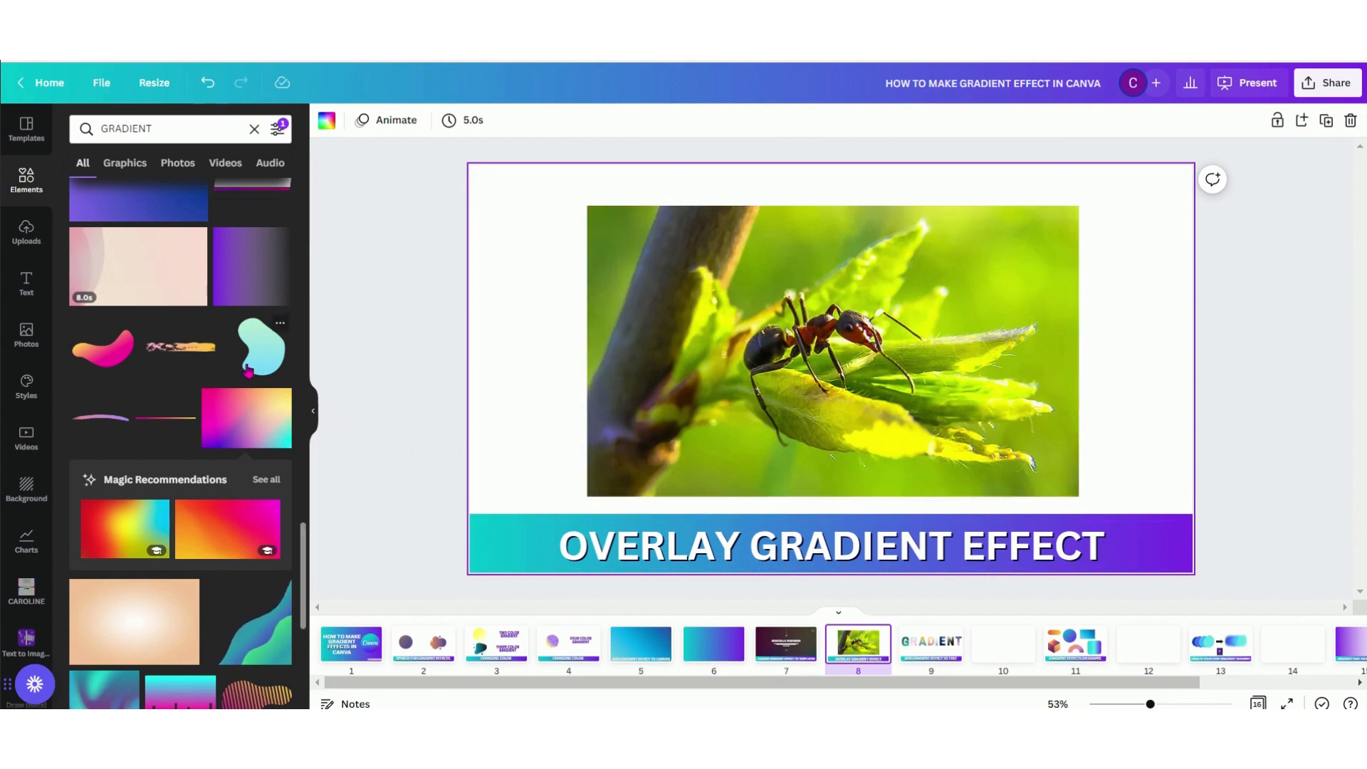
scroll(200, 355, up, 5)
scroll(200, 355, up, 5)
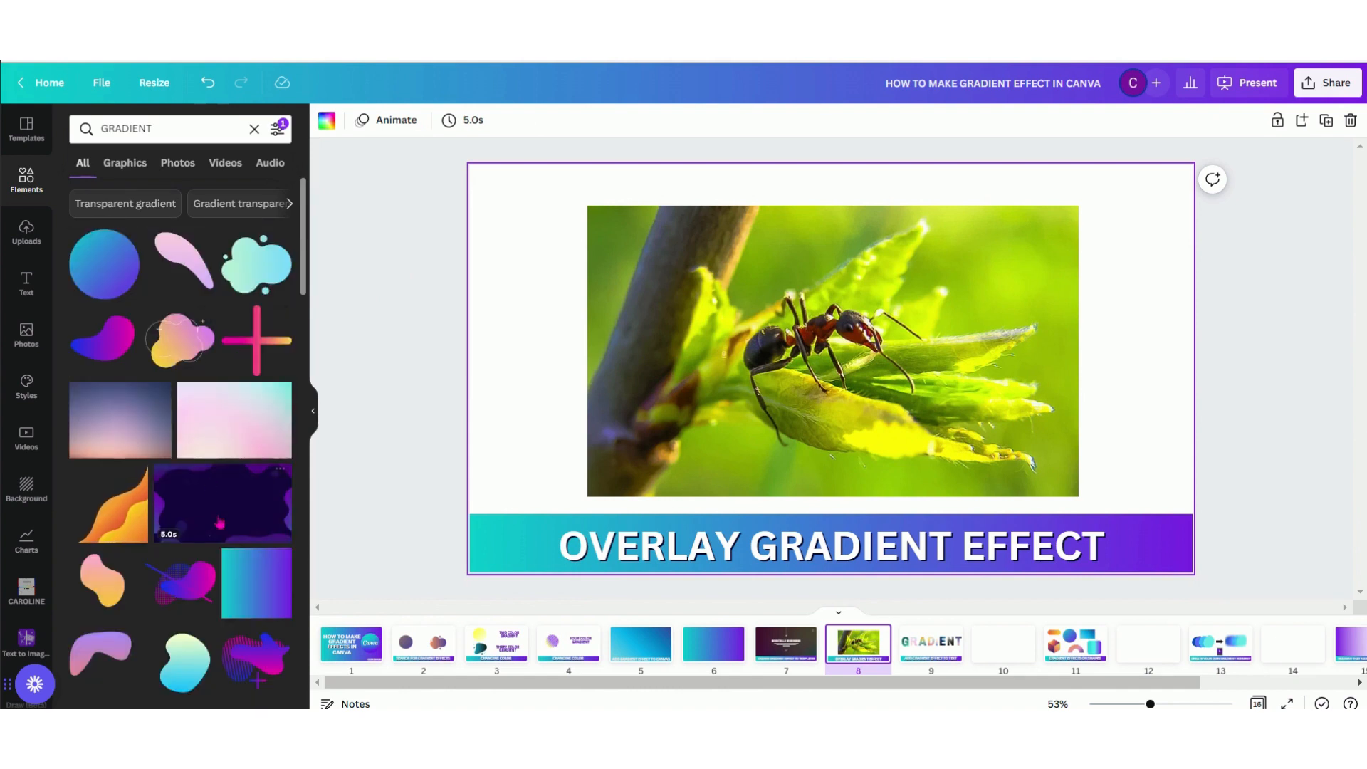
click(260, 584)
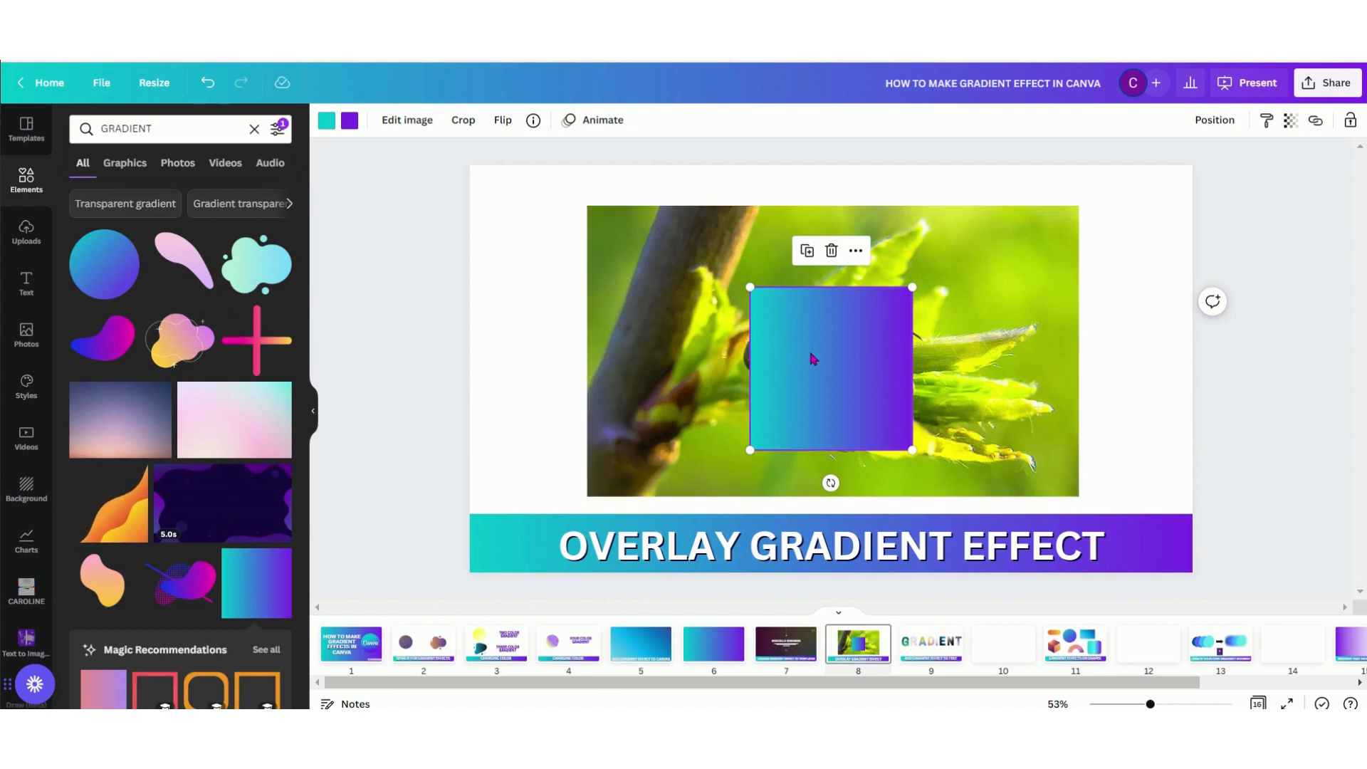
drag(809, 348, 651, 271)
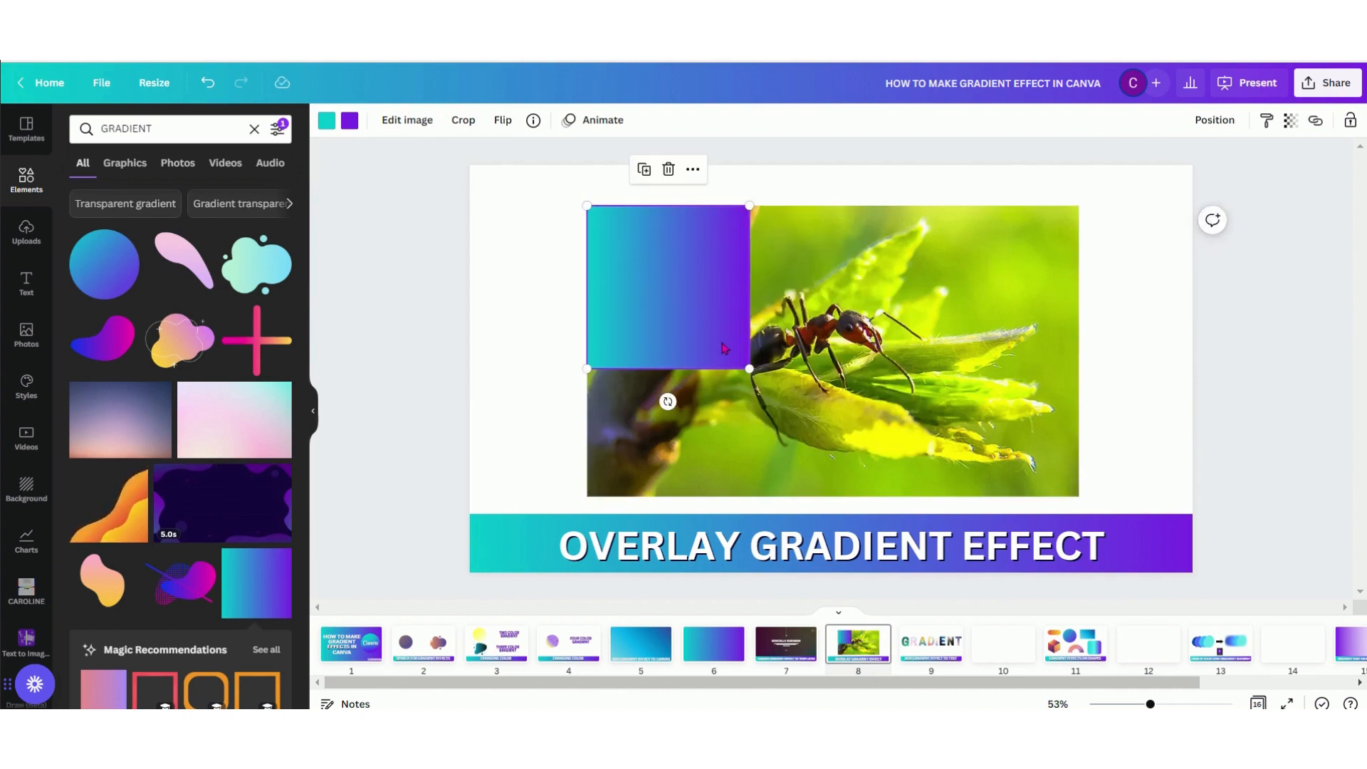
drag(750, 368, 1229, 554)
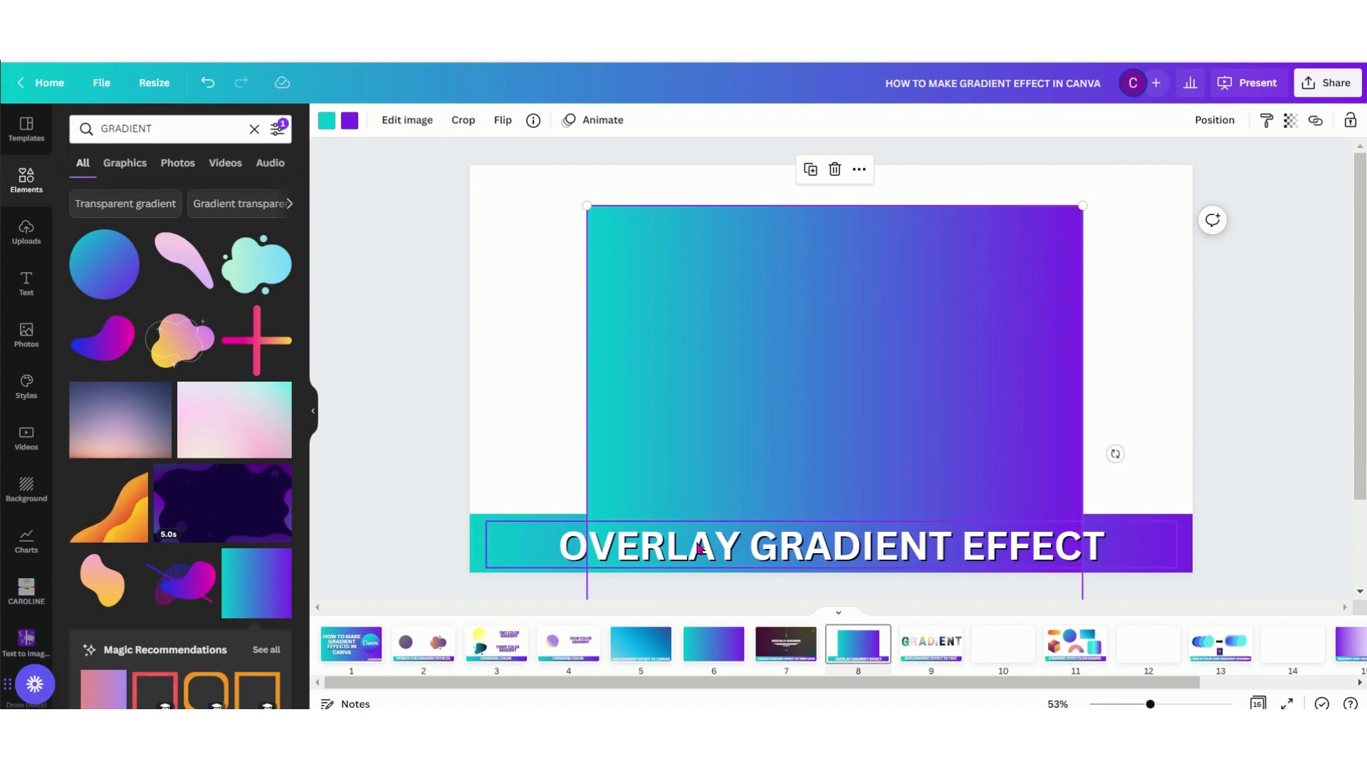
Set the transparency of the gradient square over the ant photo to 44
click(1291, 119)
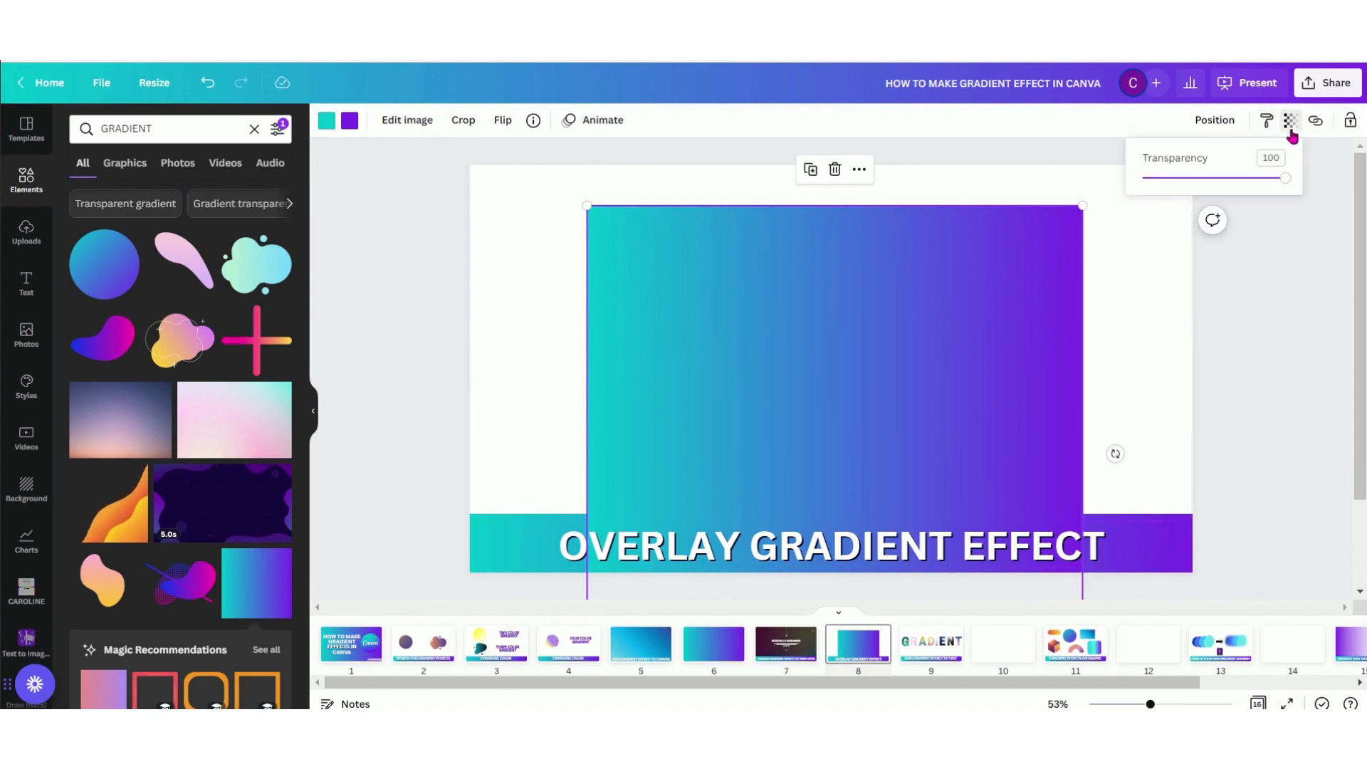
drag(1284, 184, 1207, 193)
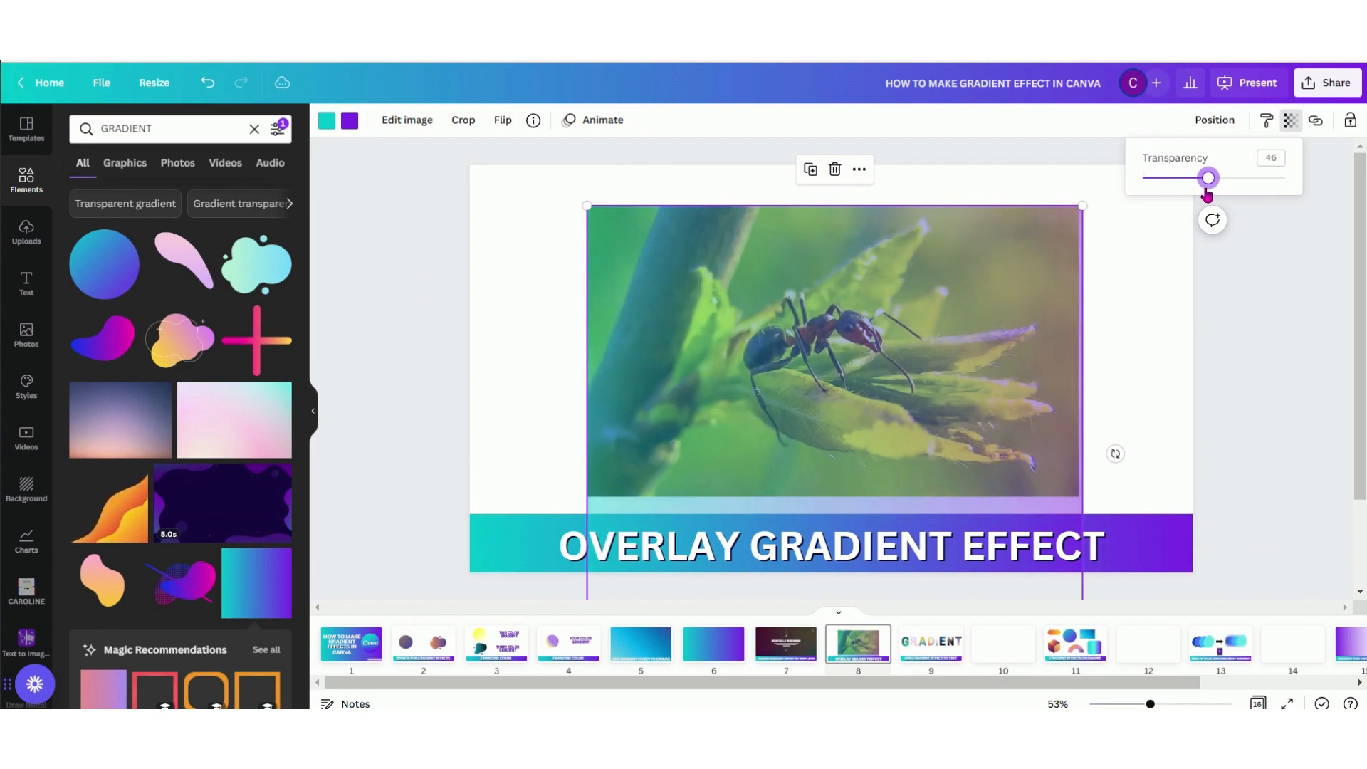
click(1124, 367)
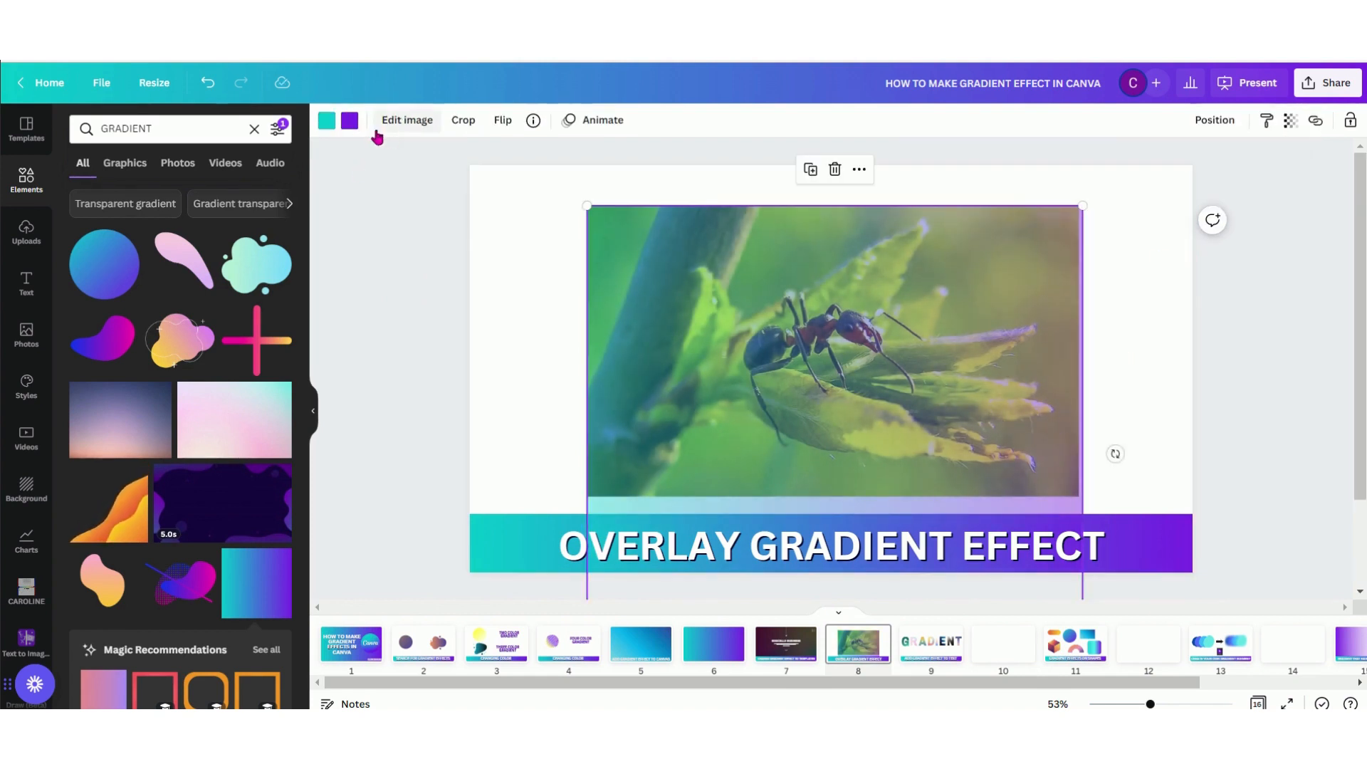
Change the gradient overlay's purple color to yellow from the document colors and deselect the overlay
click(349, 121)
click(274, 318)
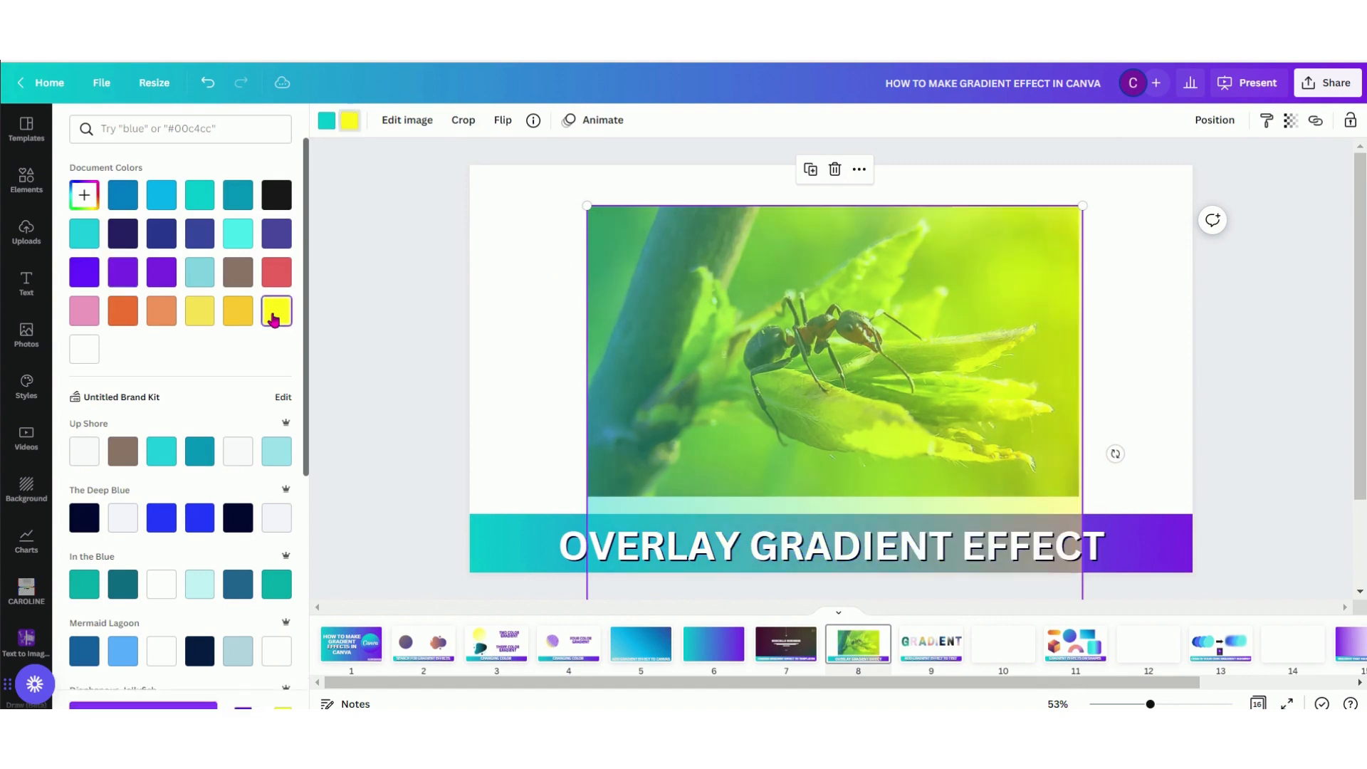
key(Escape)
click(1237, 463)
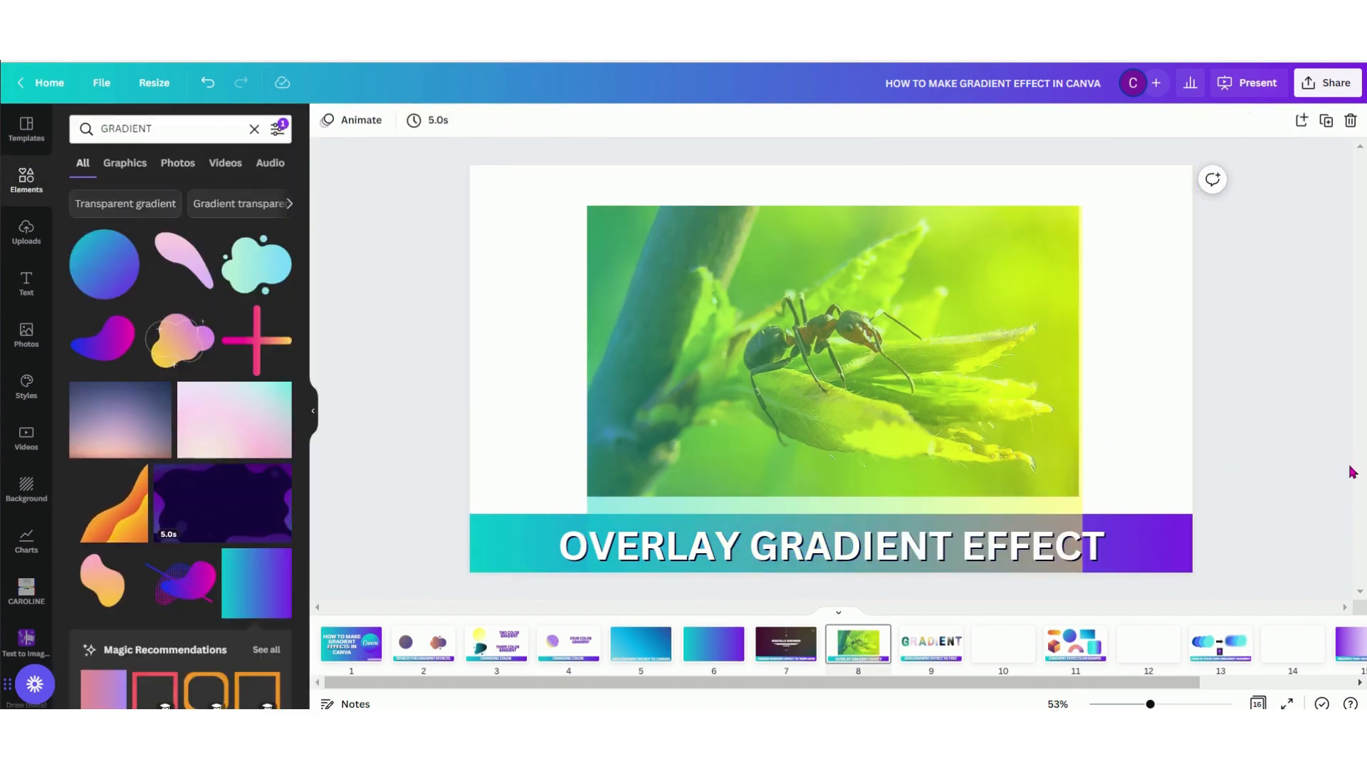
Open blank page 10 and search the elements for FRAMES
click(935, 654)
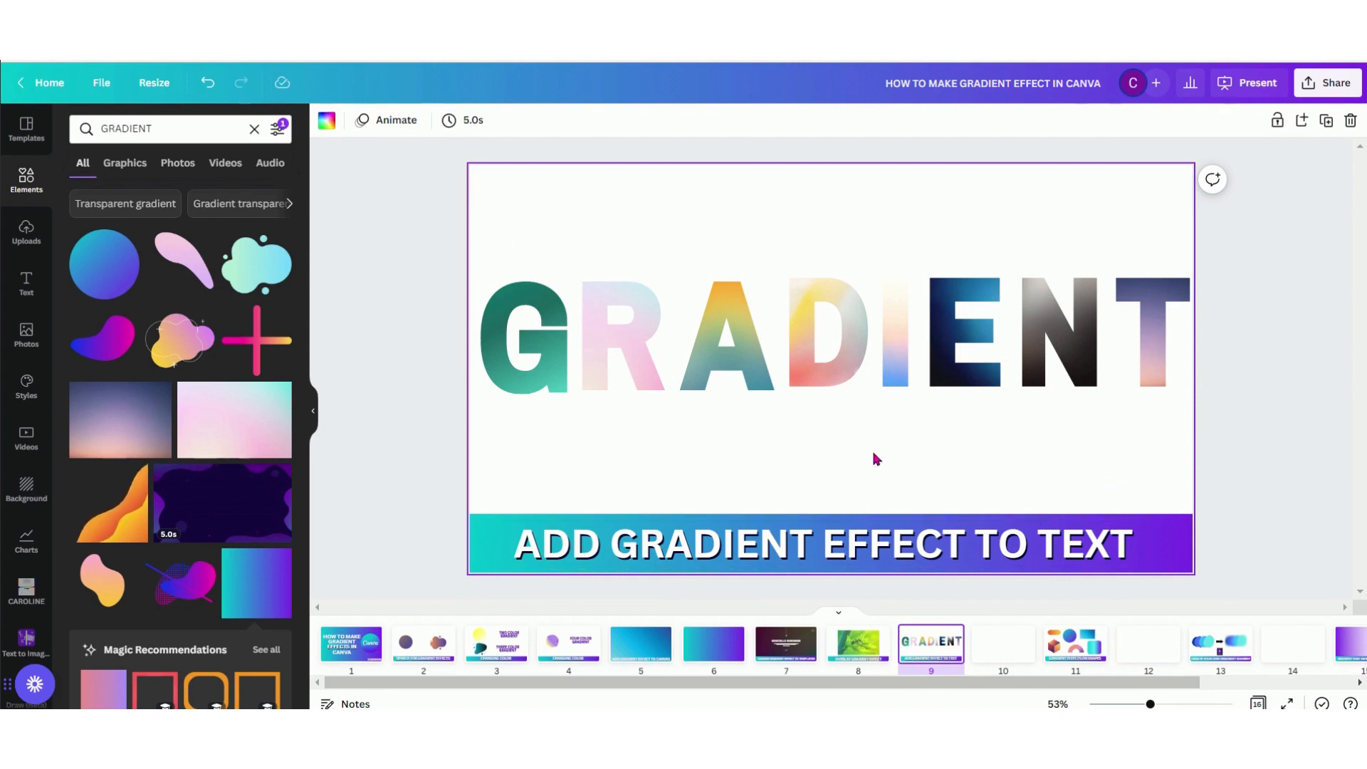
click(1002, 649)
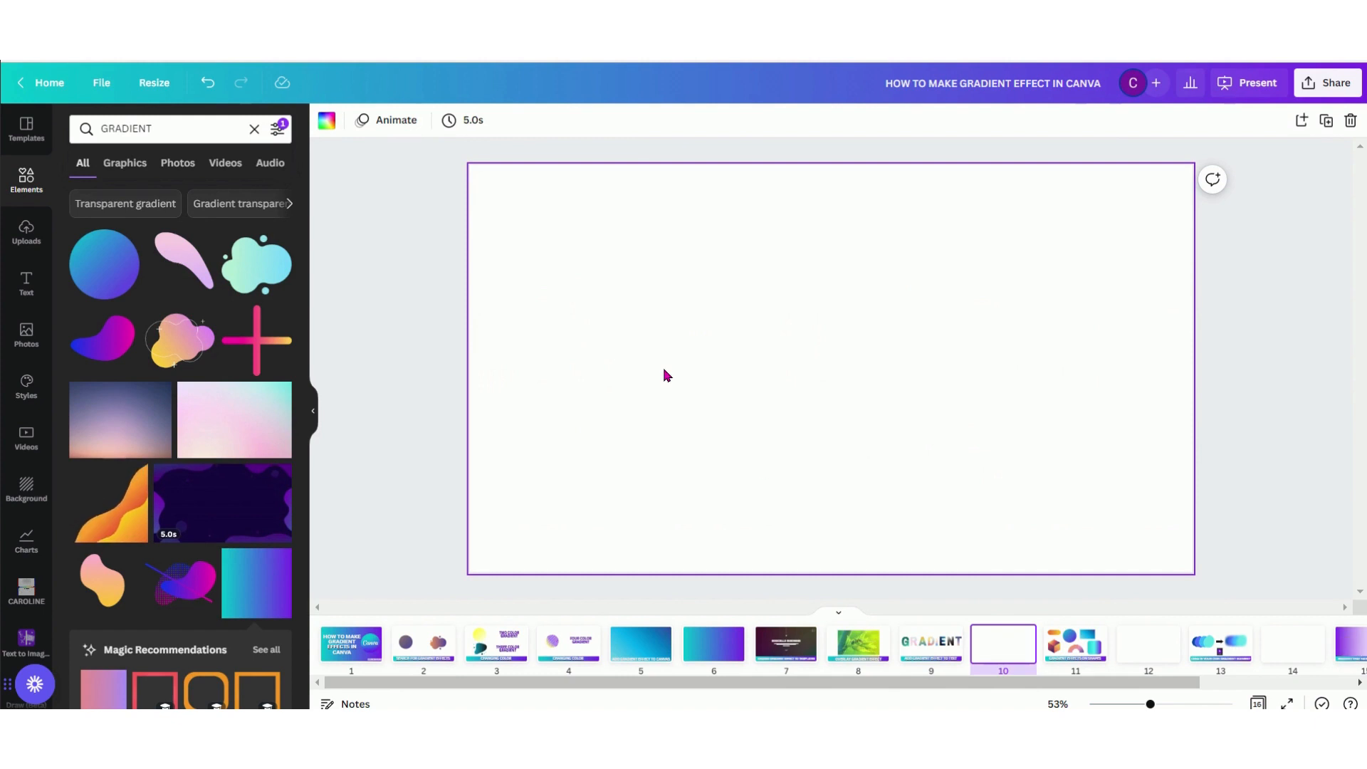
click(178, 128)
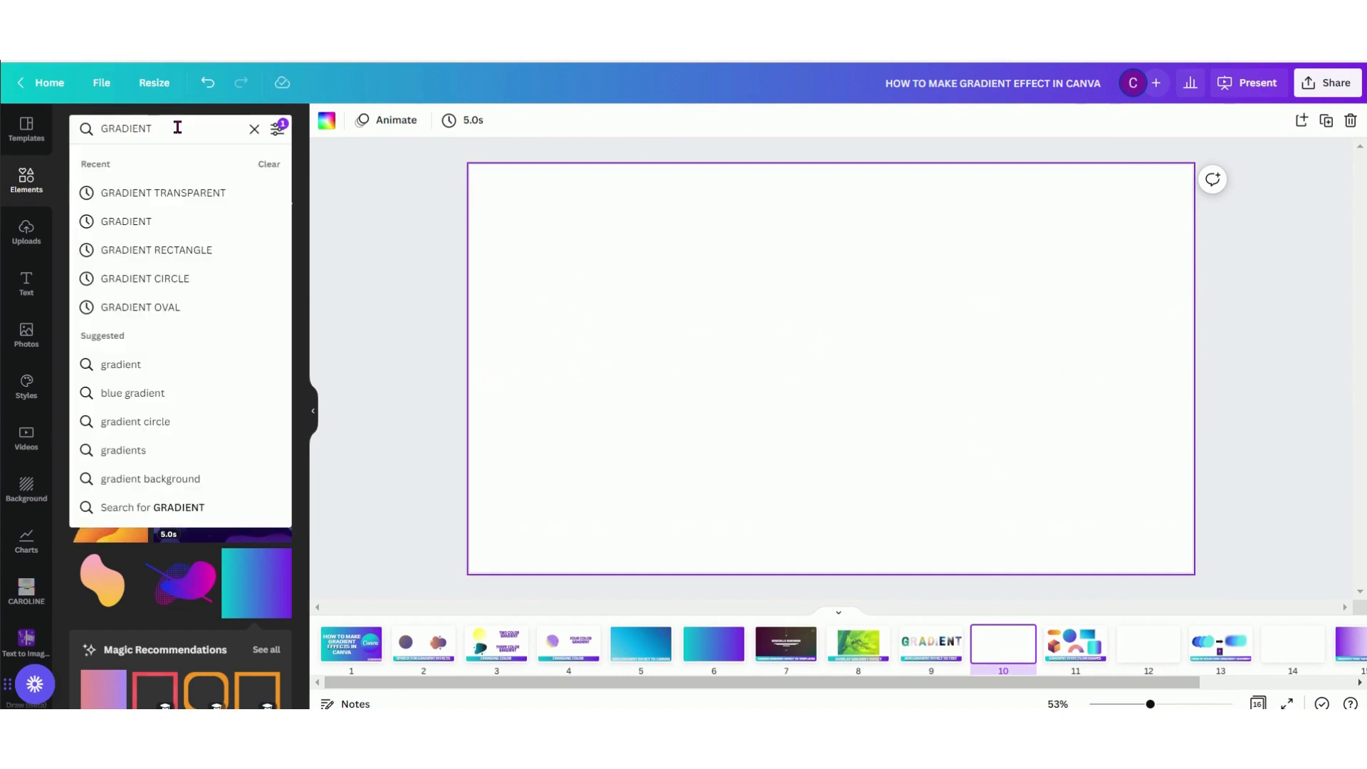
double_click(177, 128)
text(FRAMES)
key(Return)
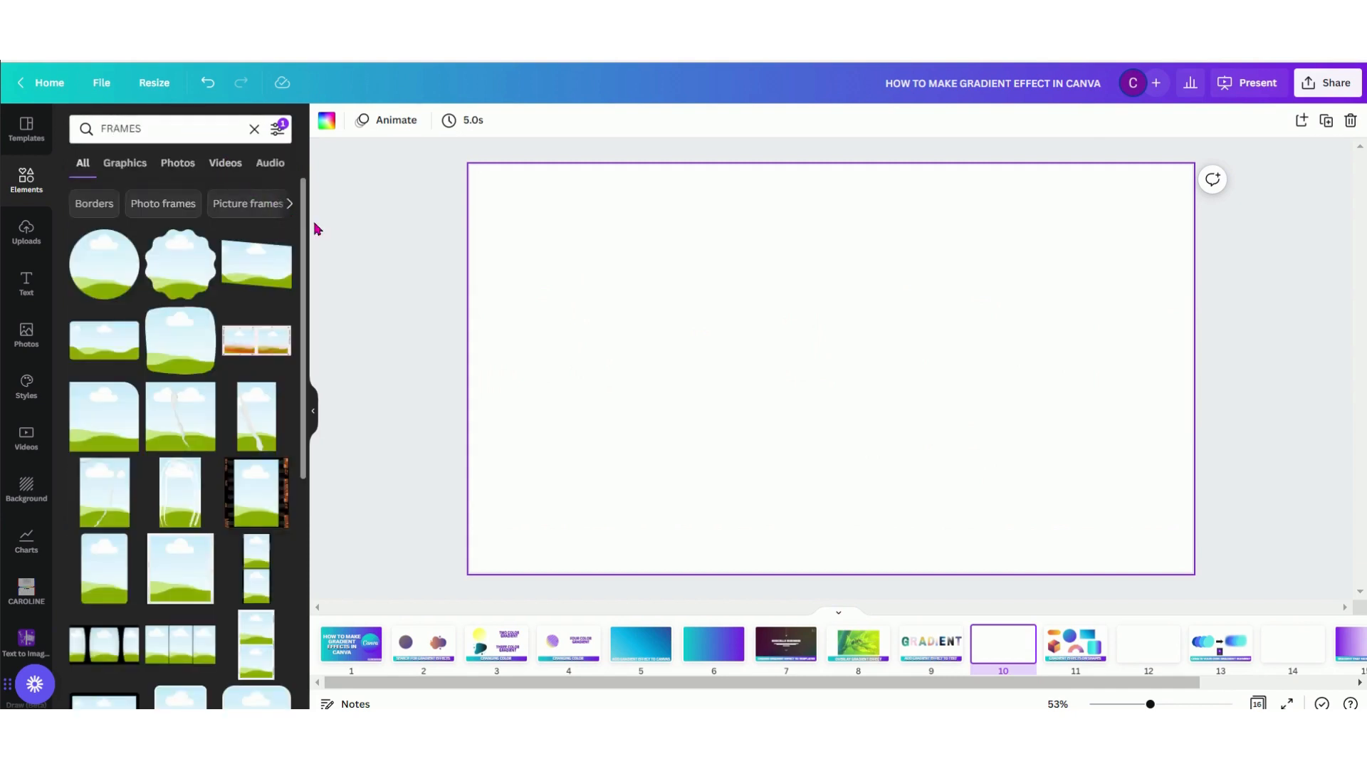
Add the letter frames T, E and X from the frame results to page 10
scroll(301, 278, down, 15)
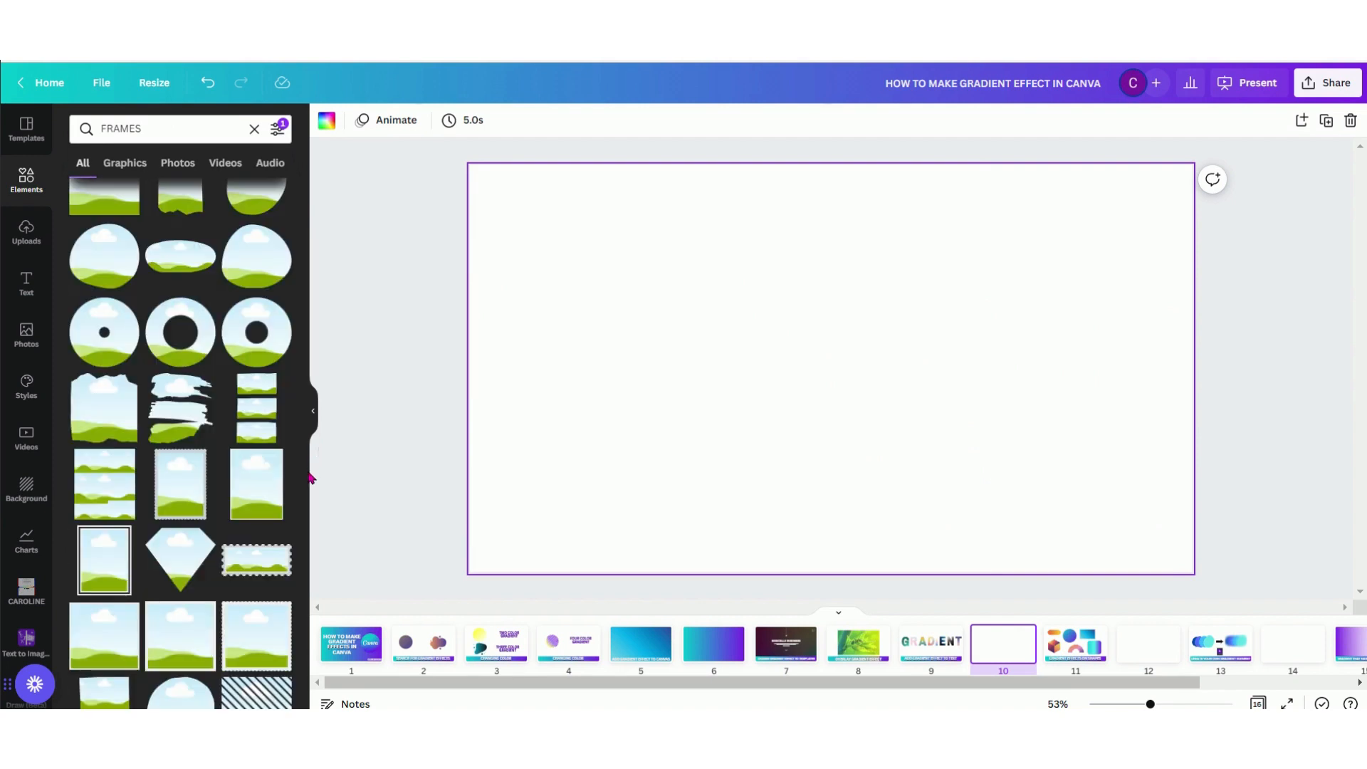
scroll(285, 580, down, 10)
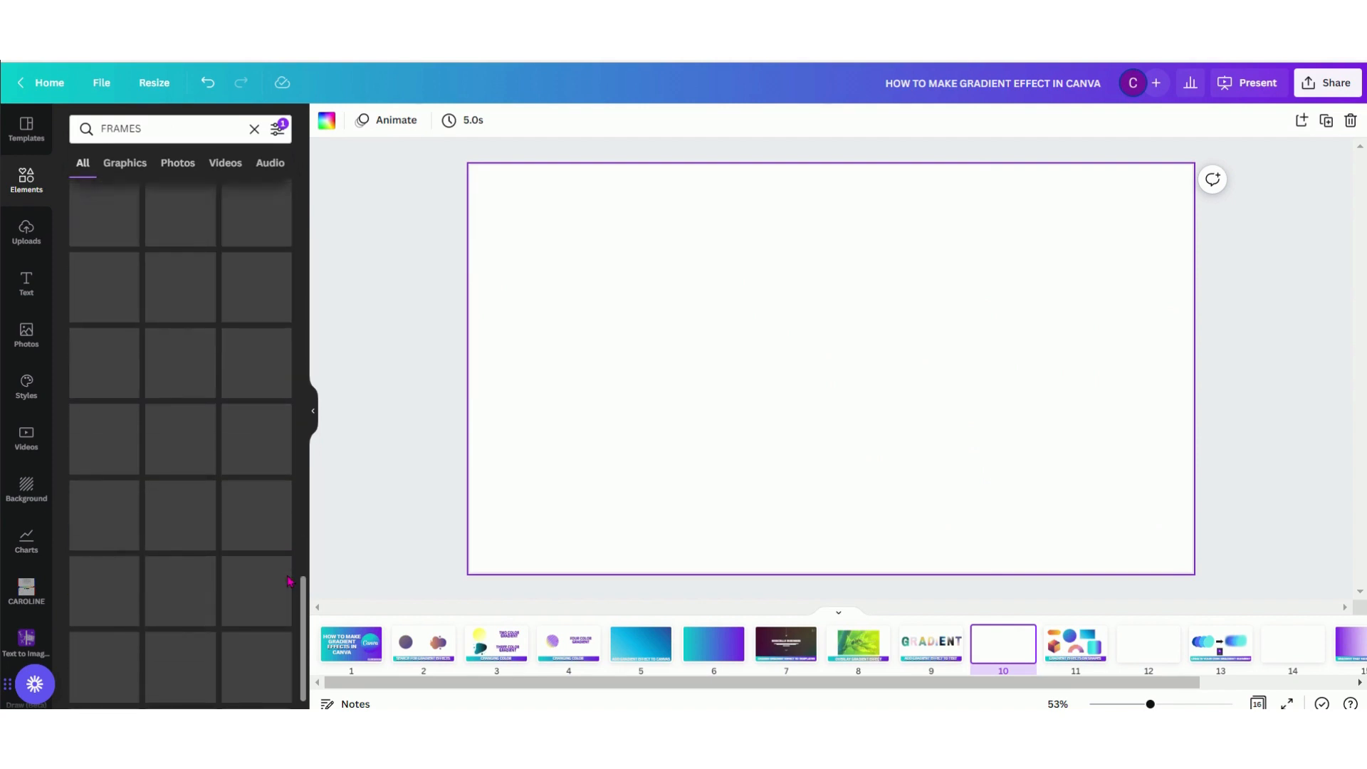
scroll(288, 583, down, 2)
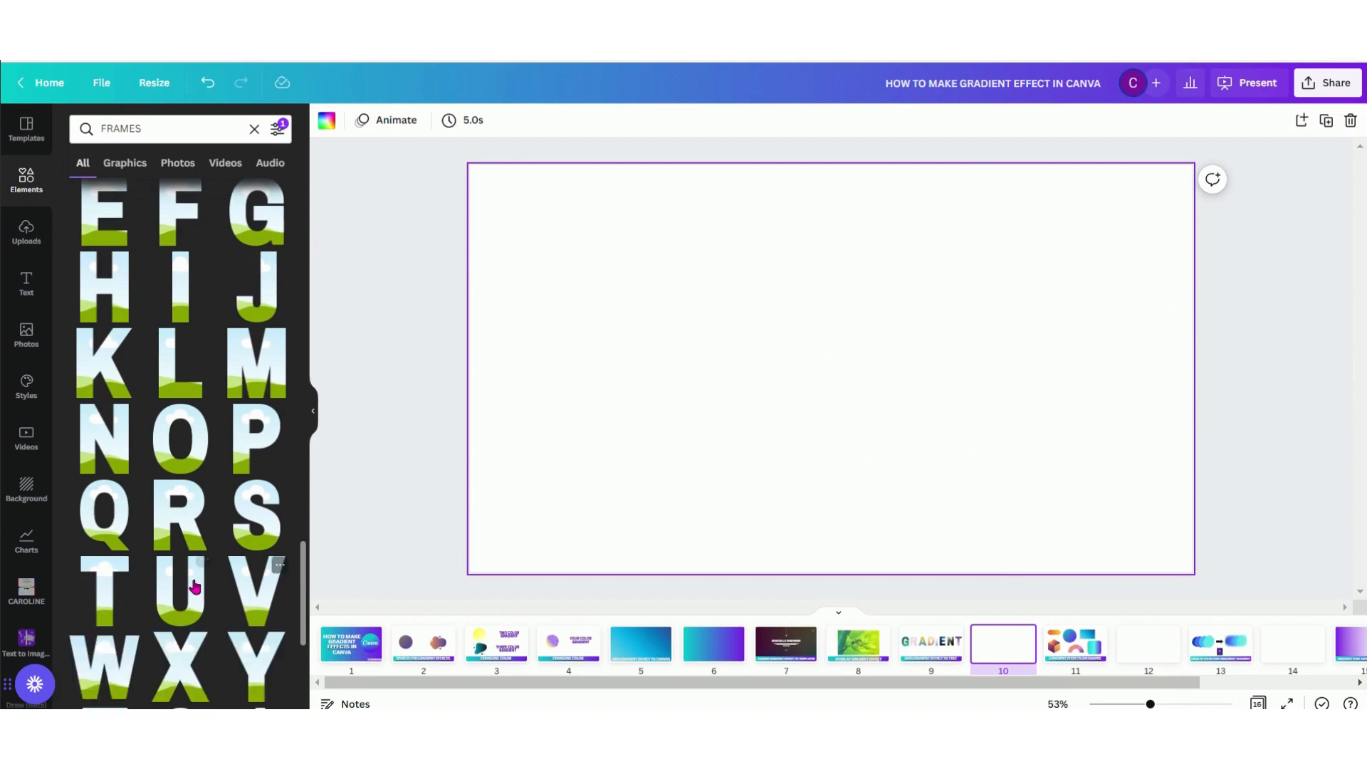
click(102, 588)
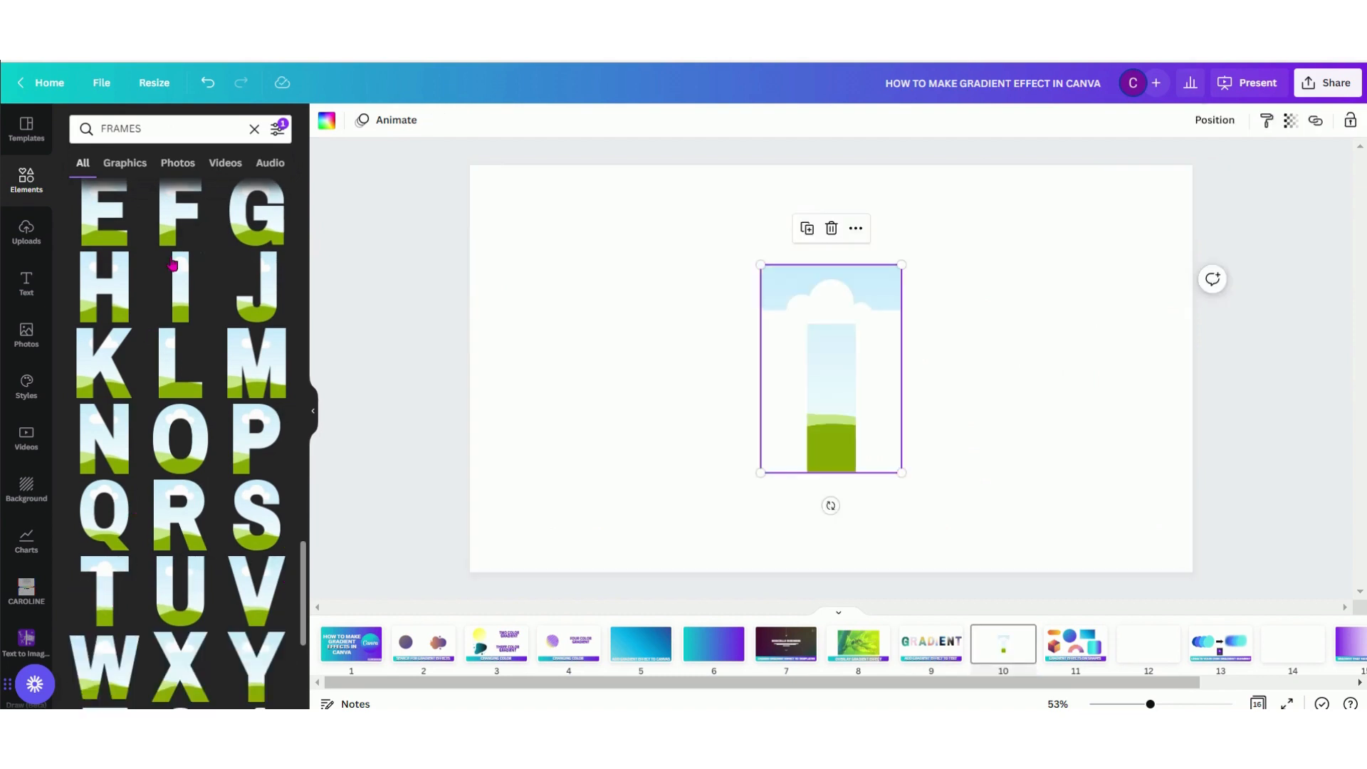
click(101, 230)
click(196, 683)
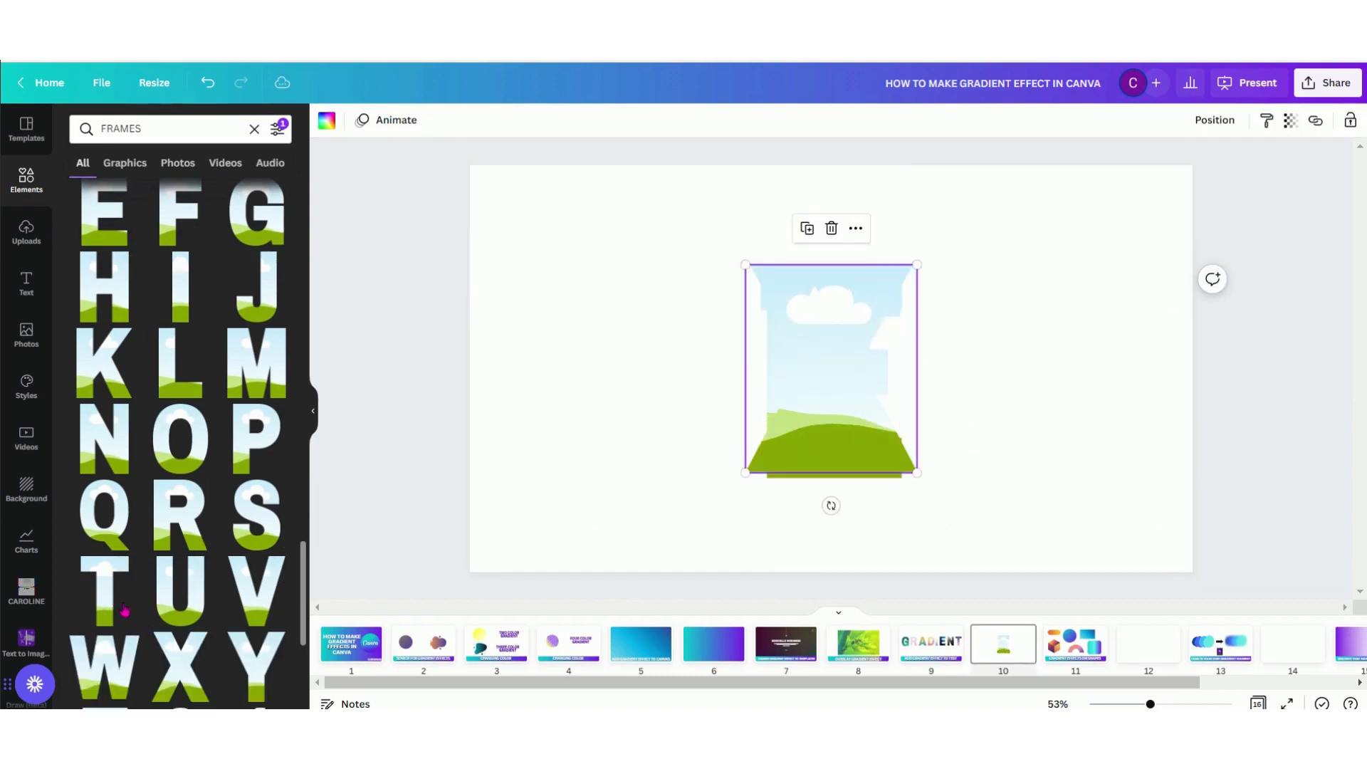
Add a second T frame and arrange the four letter frames in a row across page 10 to spell TEXT
drag(682, 217, 1033, 557)
drag(830, 417, 1047, 385)
click(754, 427)
drag(552, 386, 890, 382)
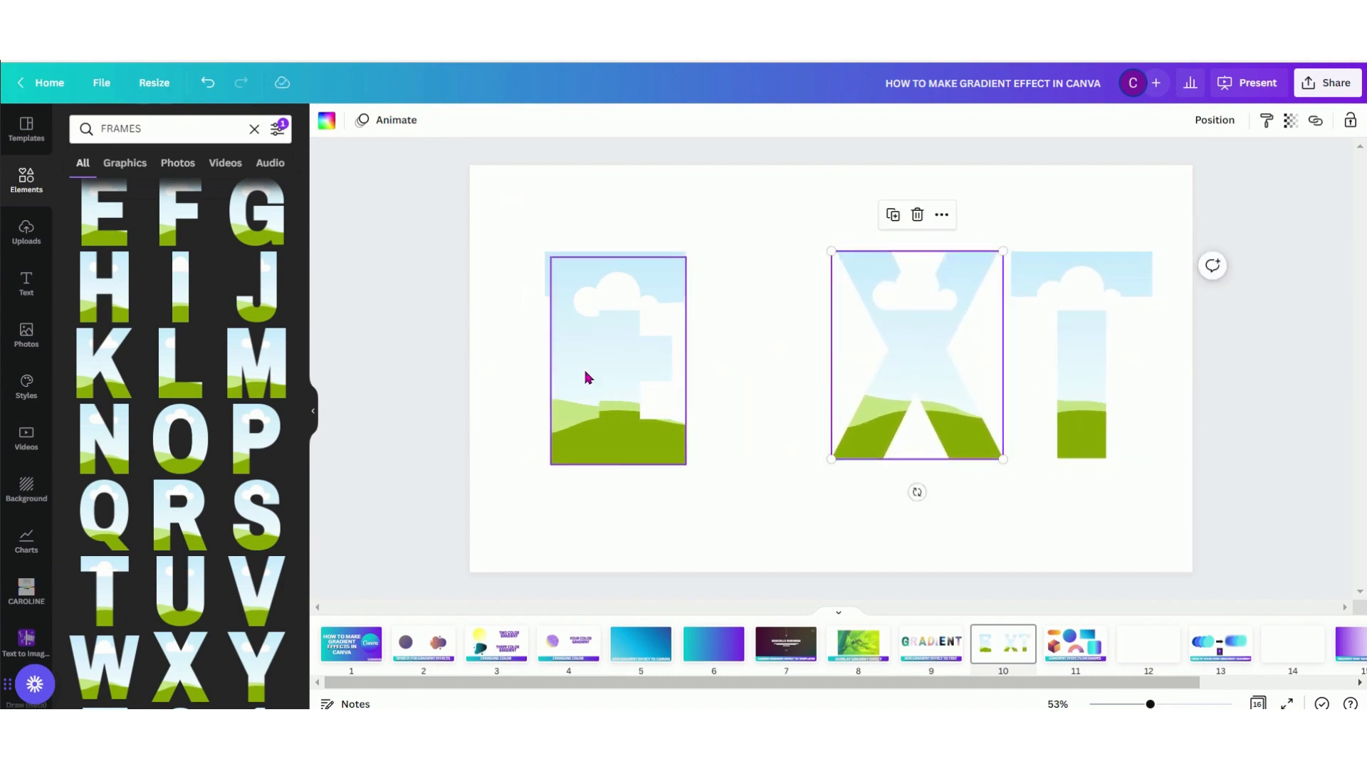
drag(586, 378, 724, 364)
drag(602, 354, 574, 357)
drag(708, 354, 699, 347)
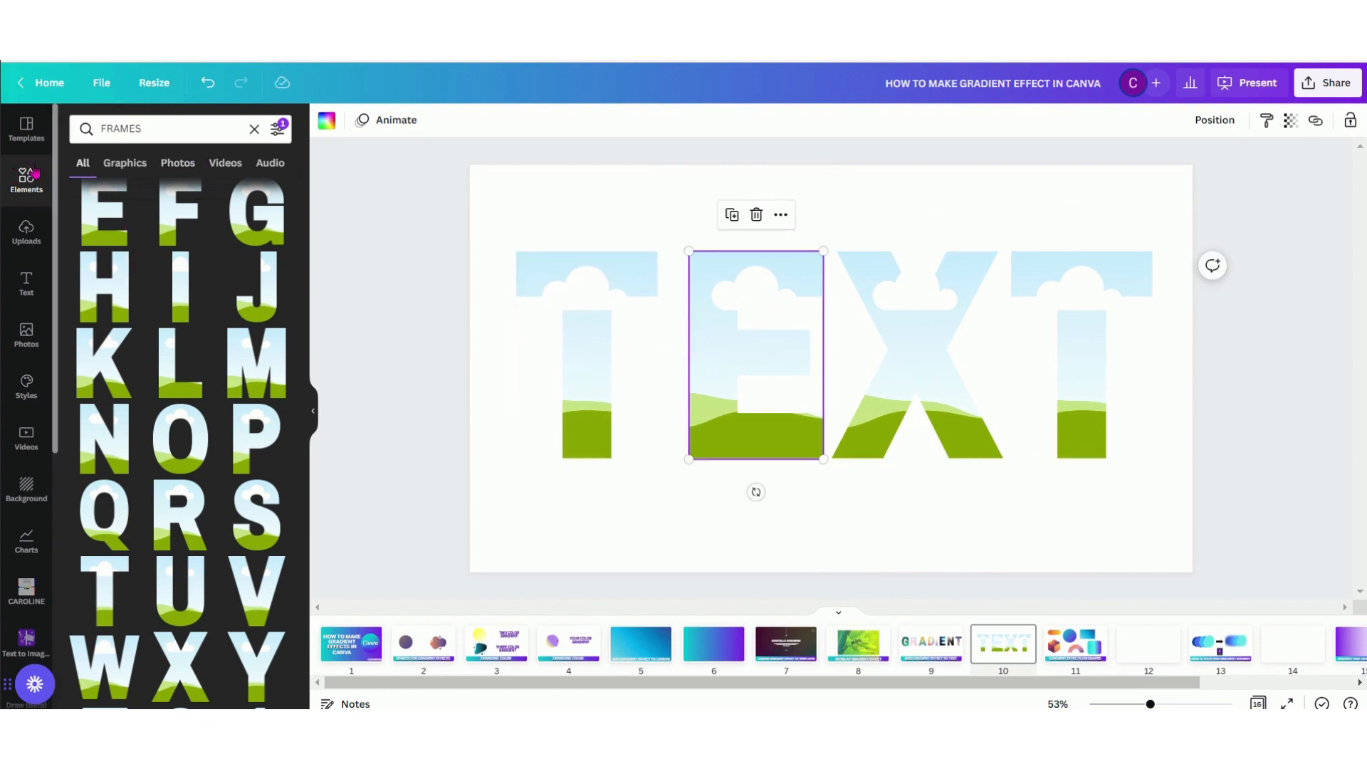
Search the elements for GRADIENT and fill the first T with the dusk gradient and the E with the pastel pink gradient
drag(161, 128, 69, 122)
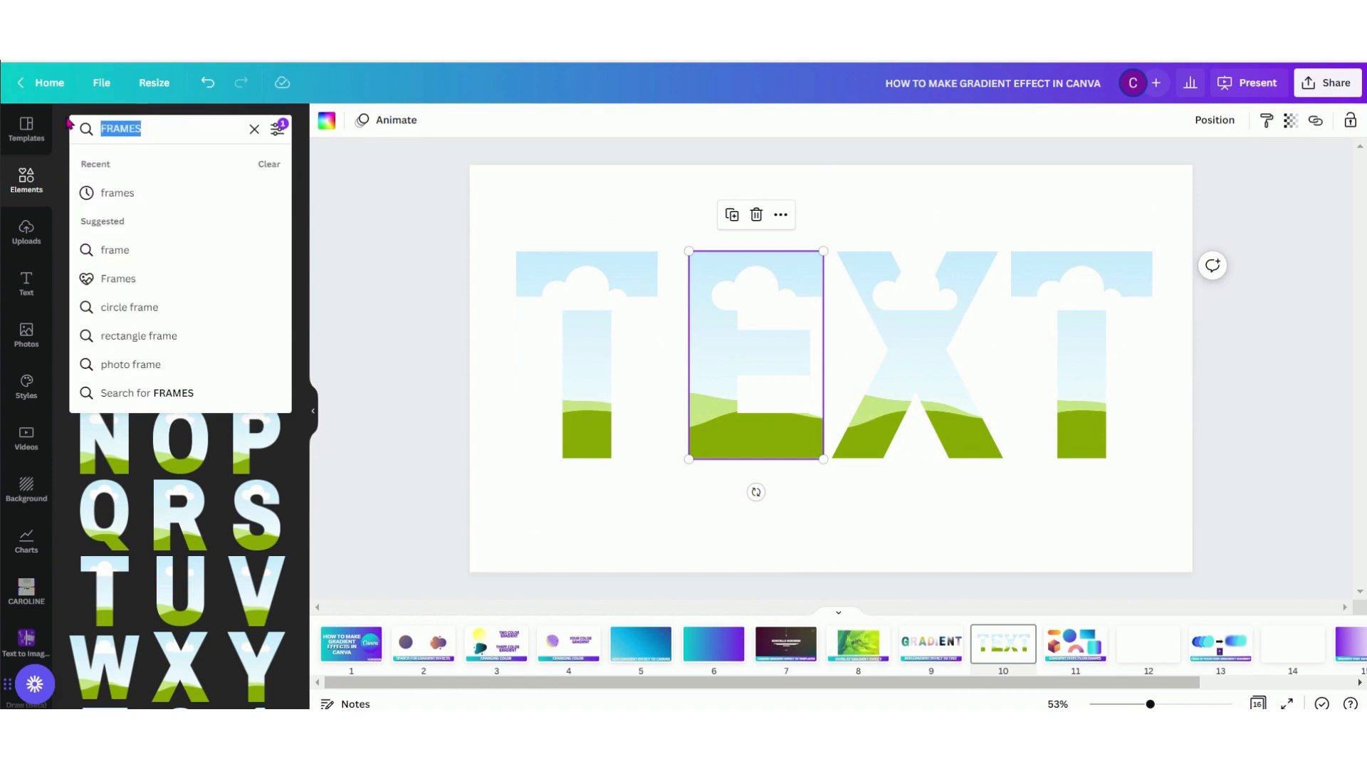
text(GRADIENT)
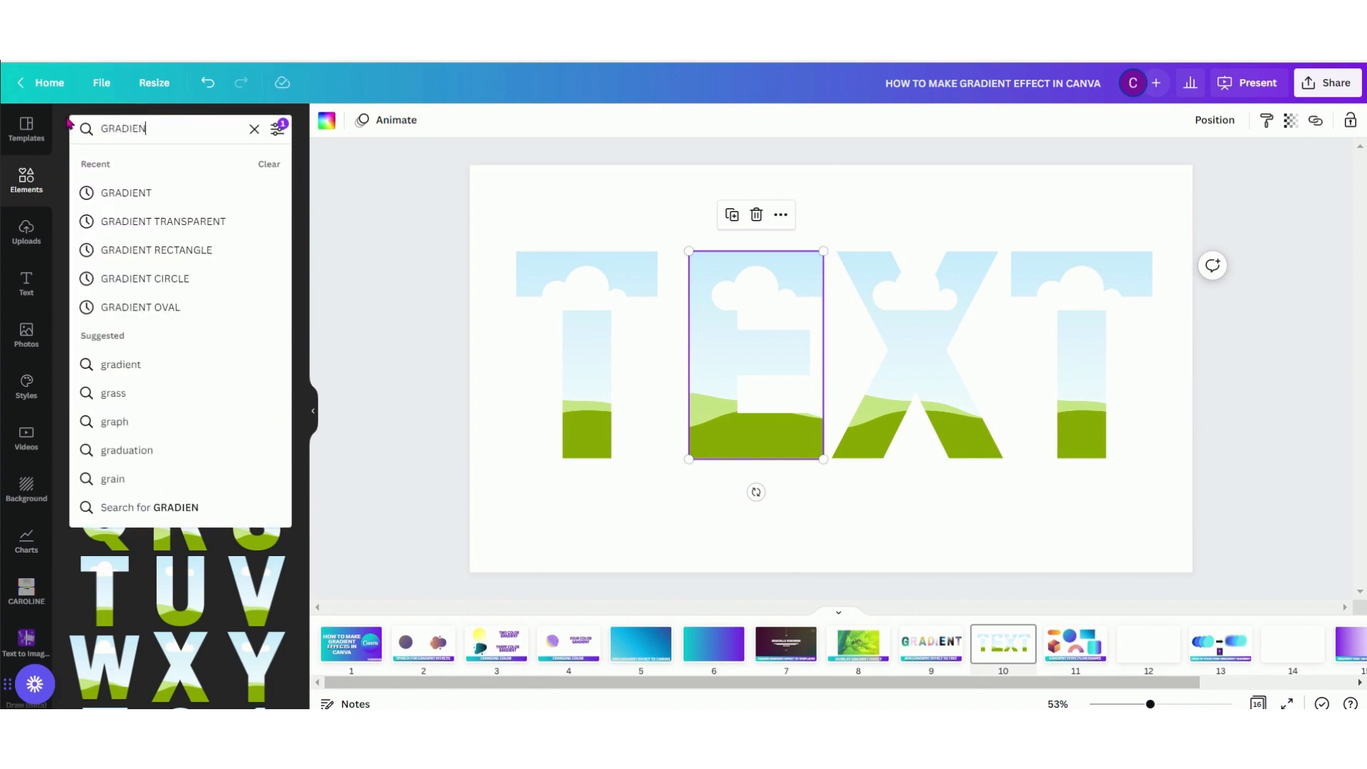
key(Return)
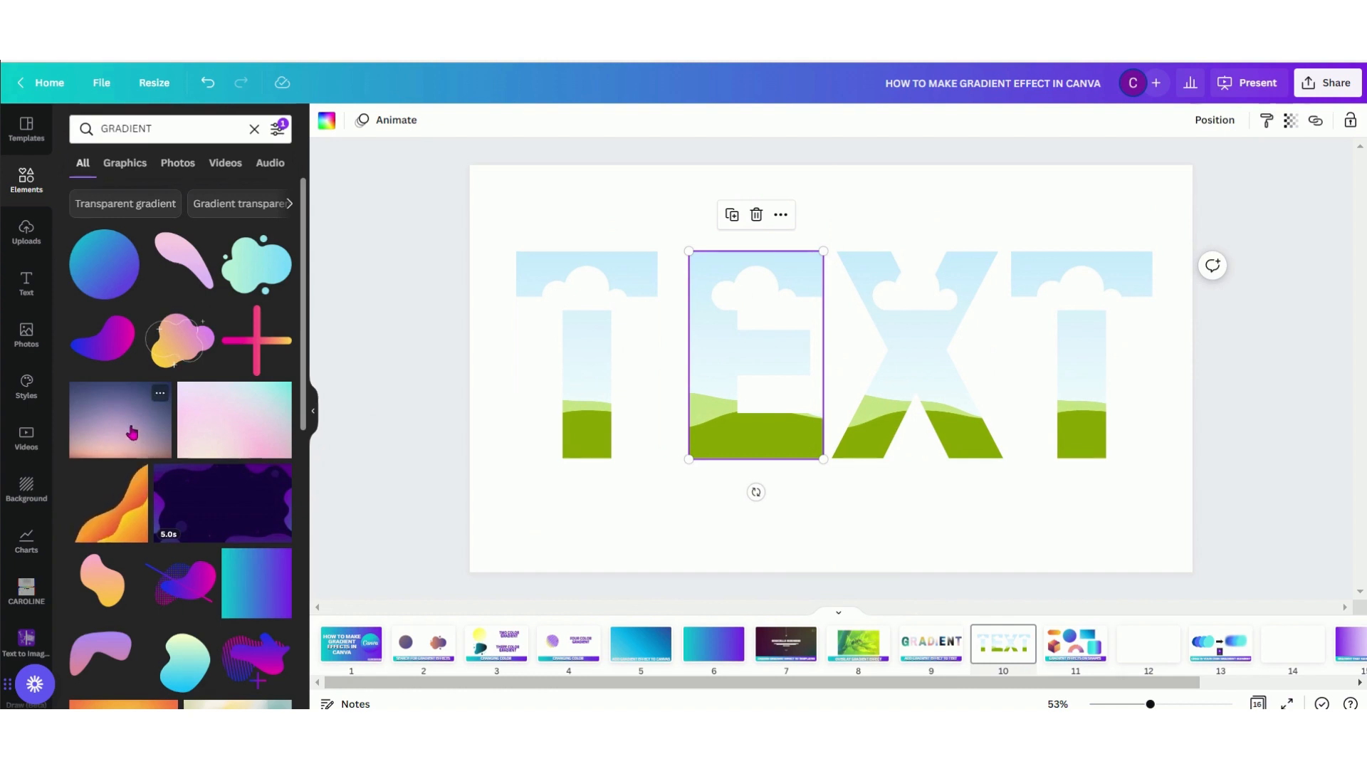
drag(131, 432, 595, 305)
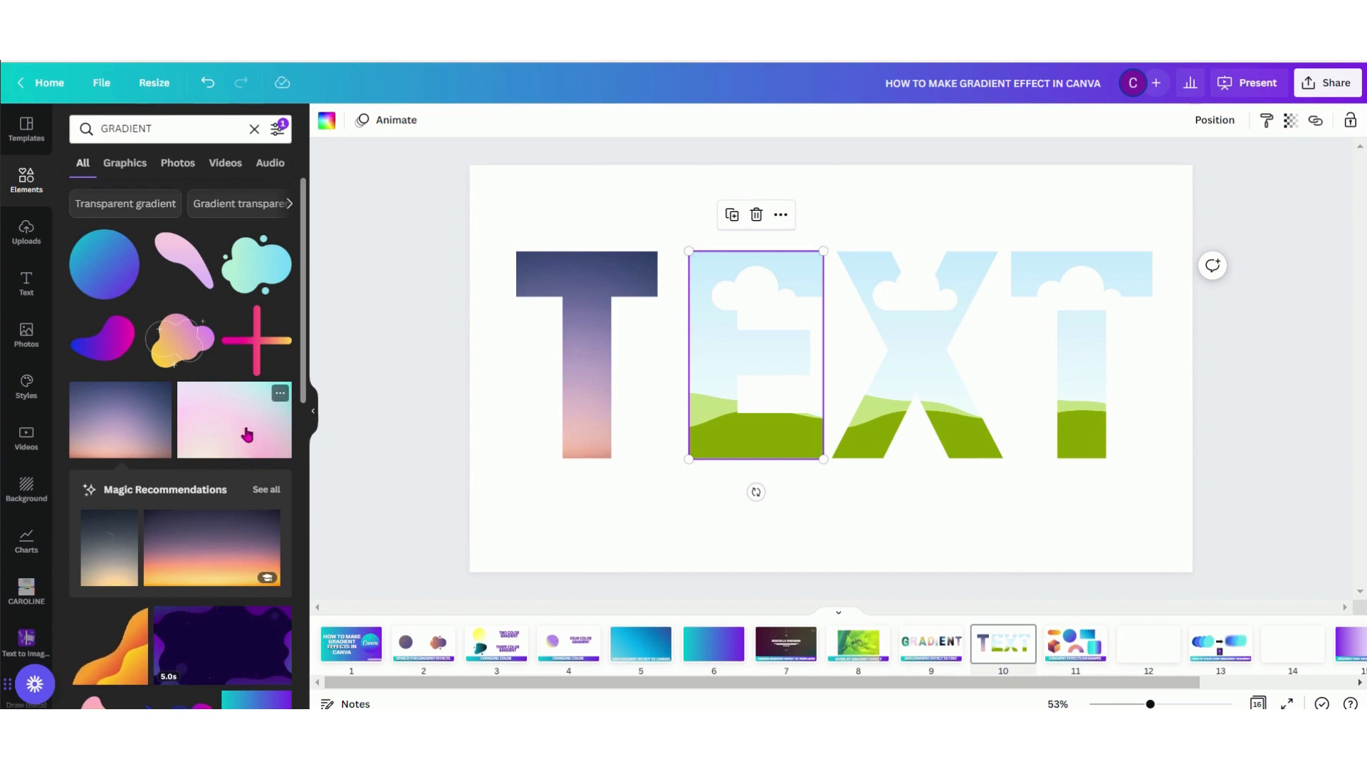
drag(234, 419, 747, 406)
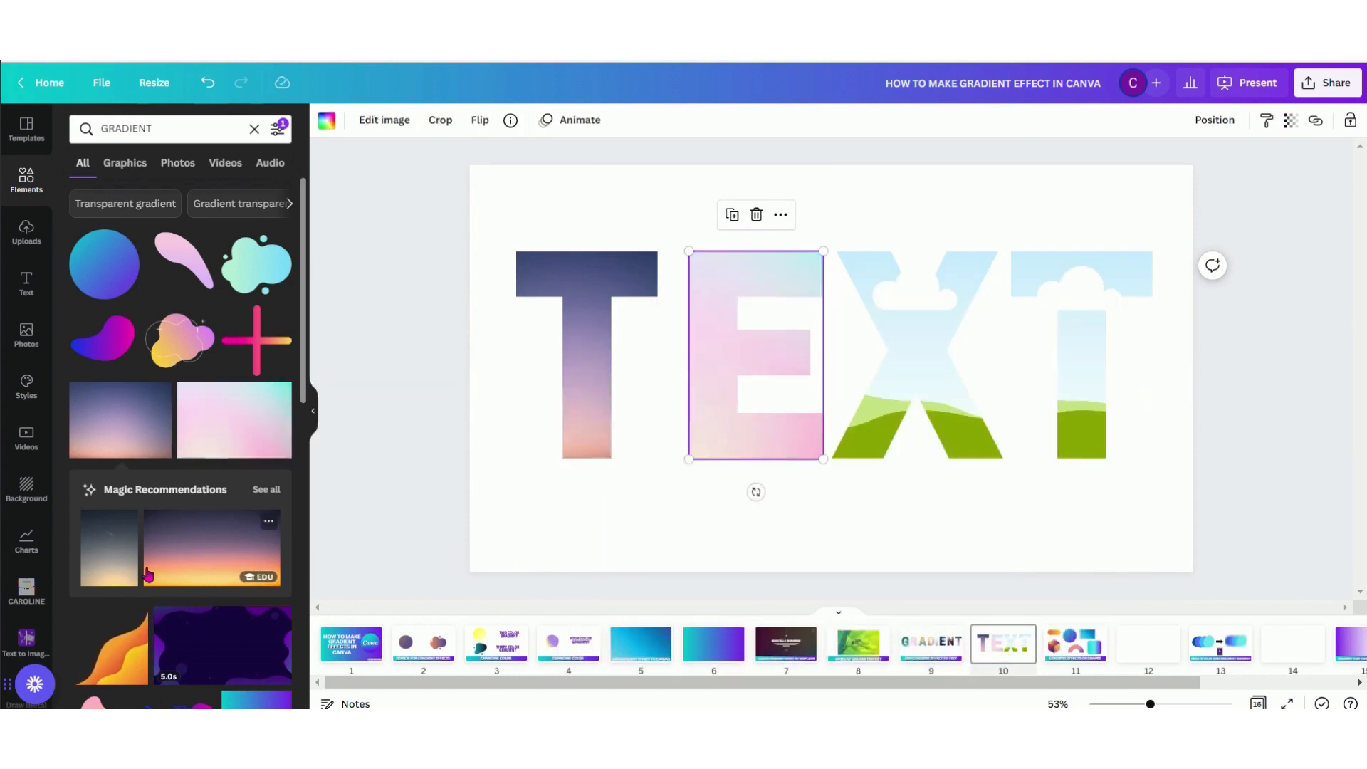
Fill the X frame with the dark blue gradient and the last T with the gray-to-black gradient, and deselect the letters
scroll(251, 509, down, 10)
scroll(242, 520, down, 5)
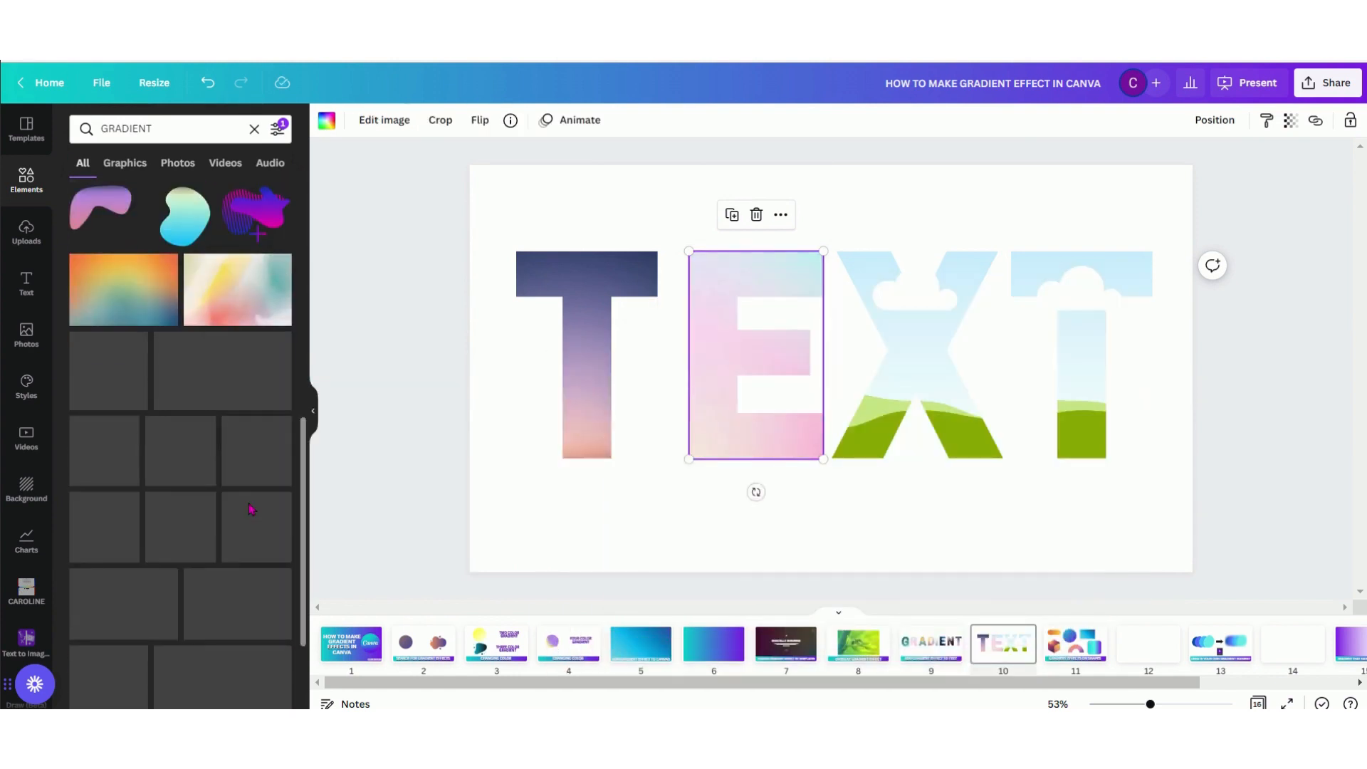
scroll(233, 536, down, 5)
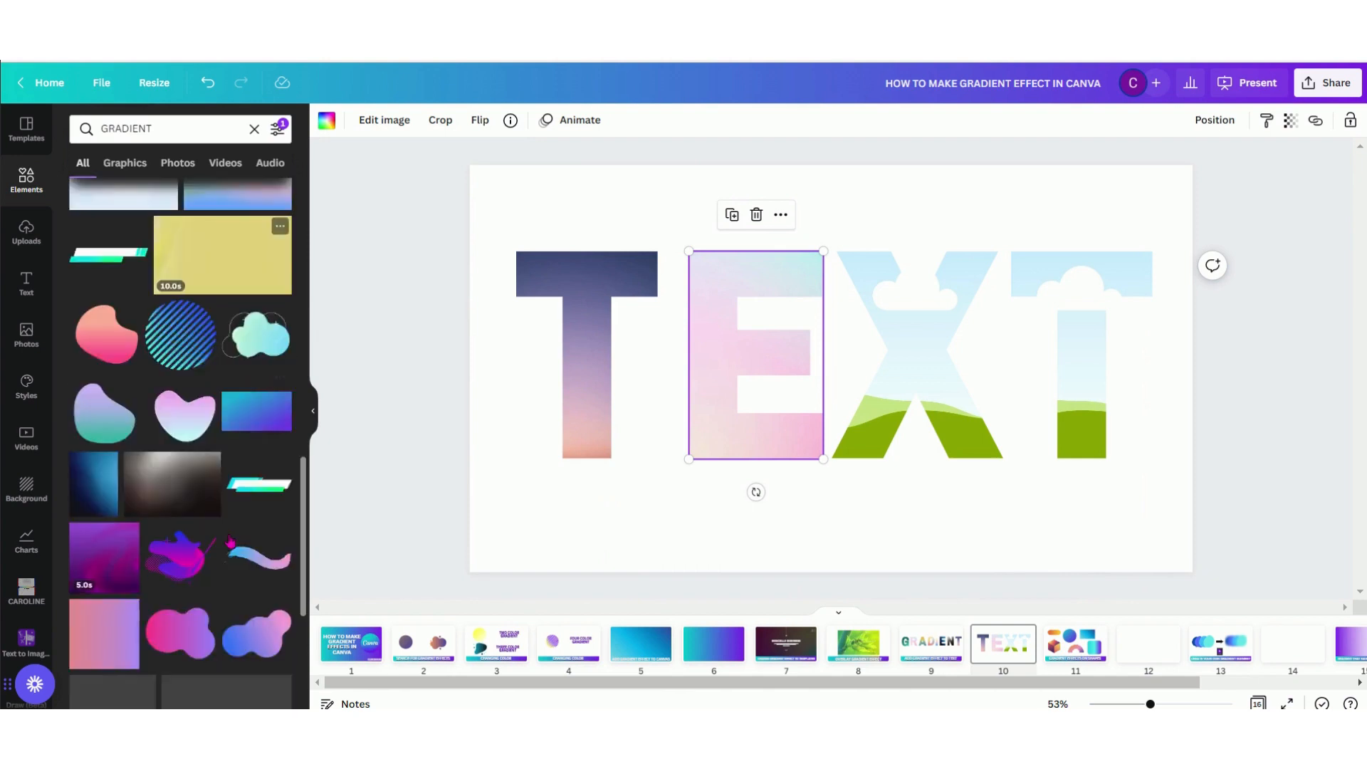
drag(100, 435, 902, 329)
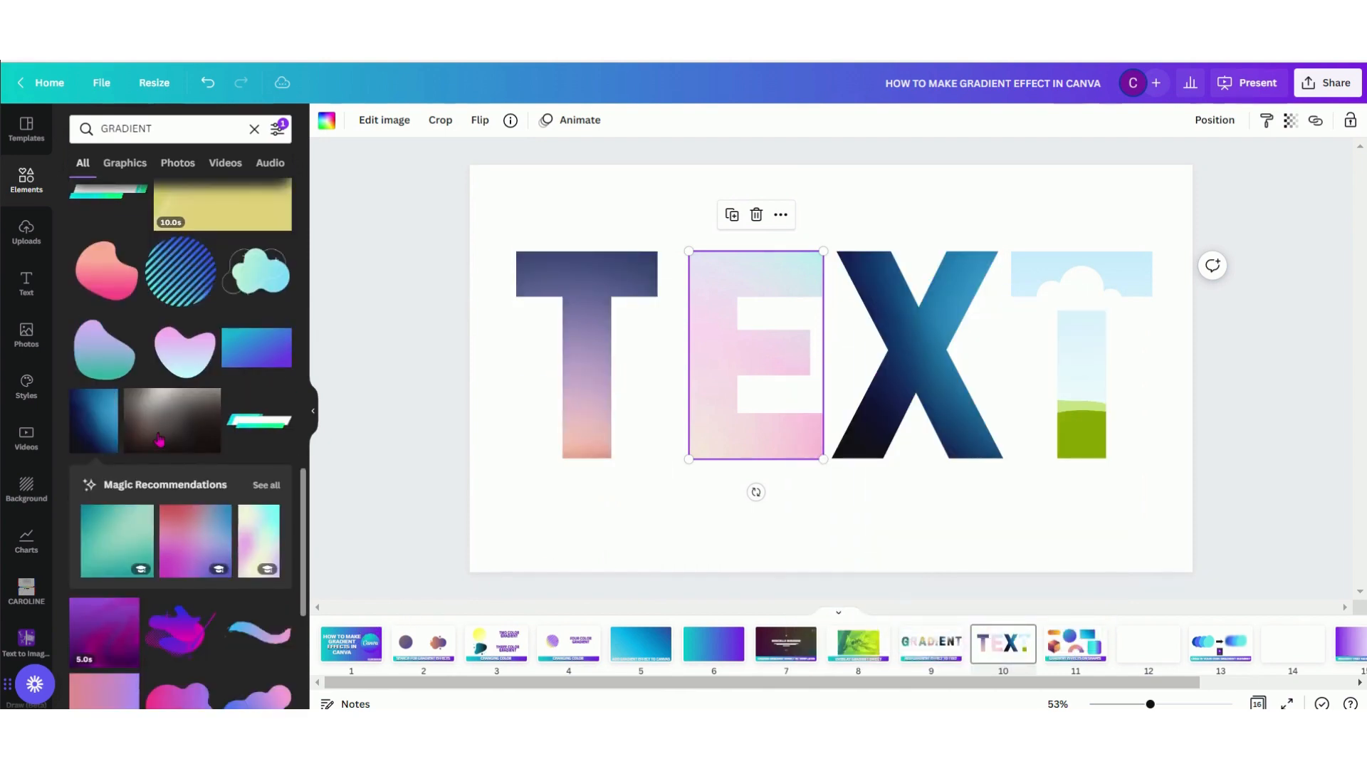
drag(172, 420, 1059, 281)
click(771, 544)
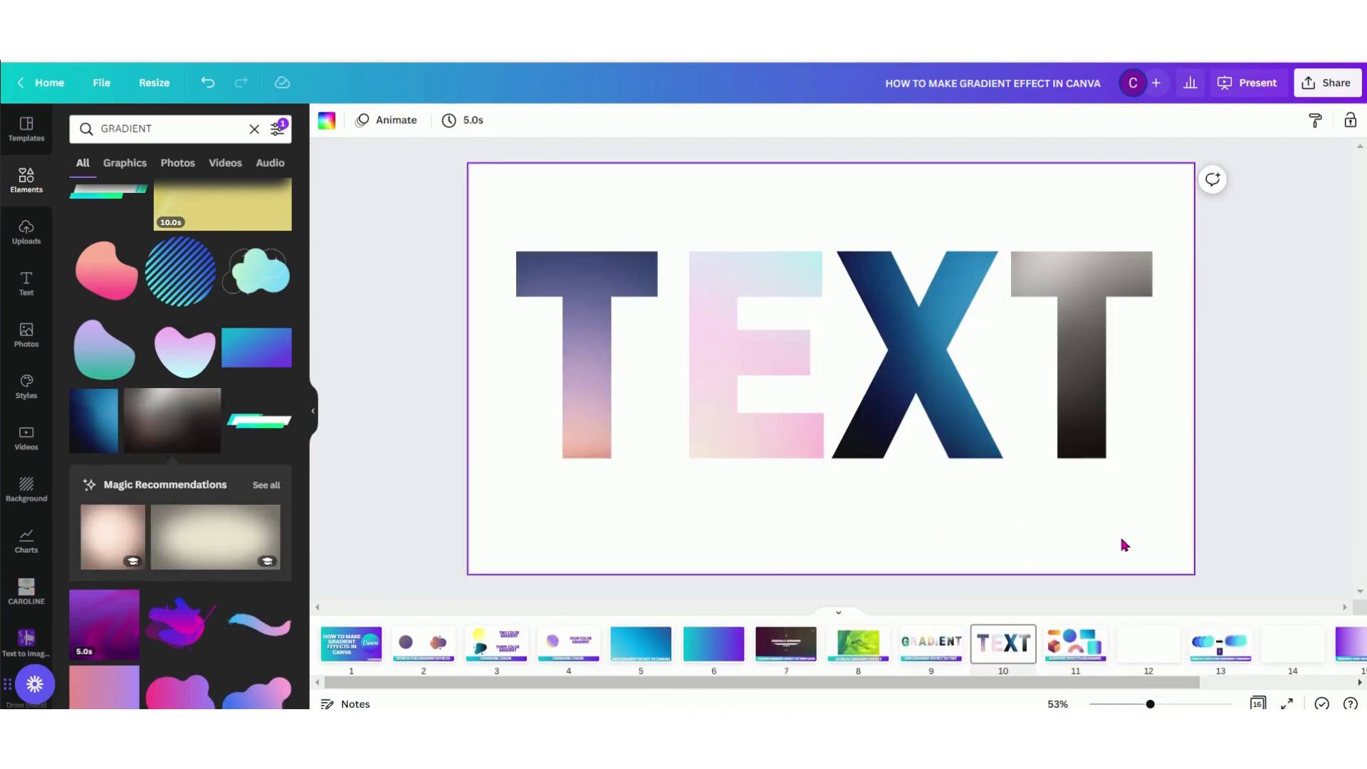
On page 11, change the orange color of the pill shape to purple from the document colors
click(1075, 650)
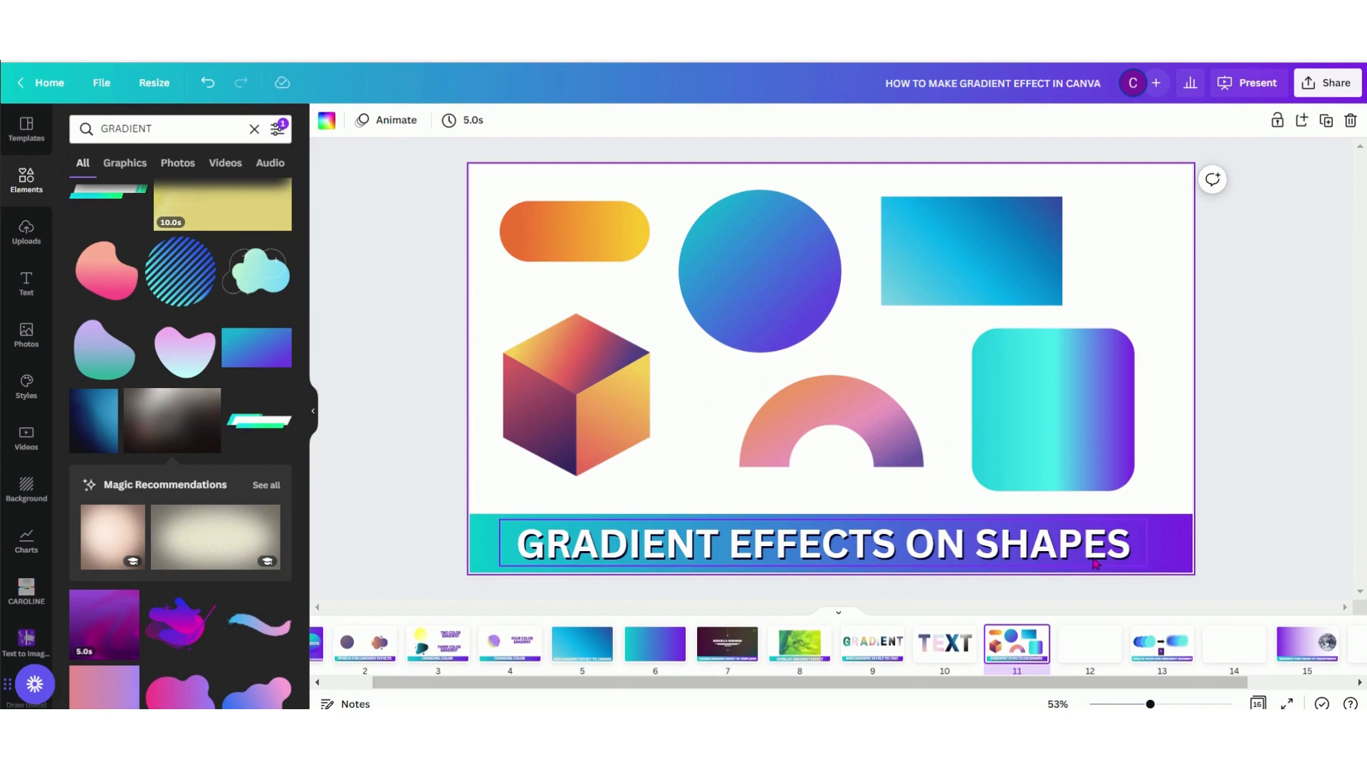
click(611, 246)
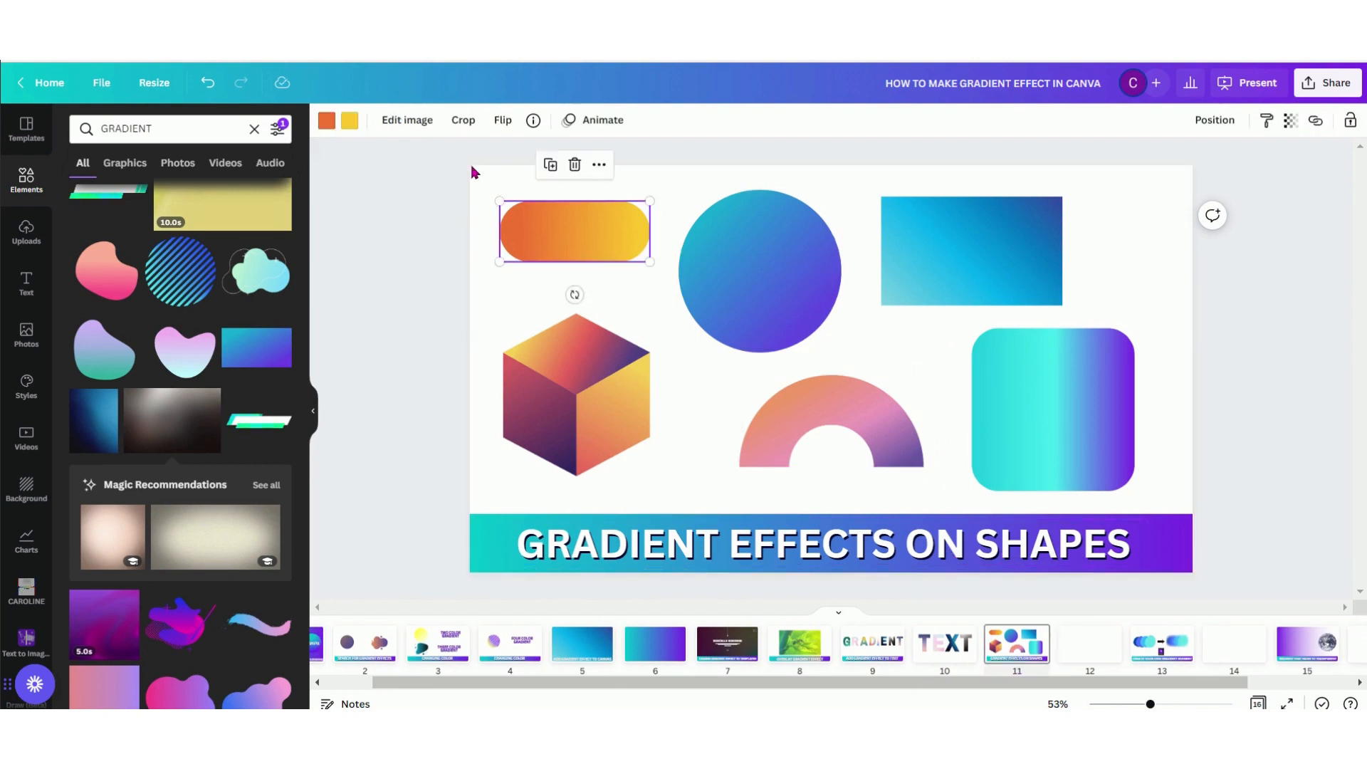
click(332, 125)
click(276, 244)
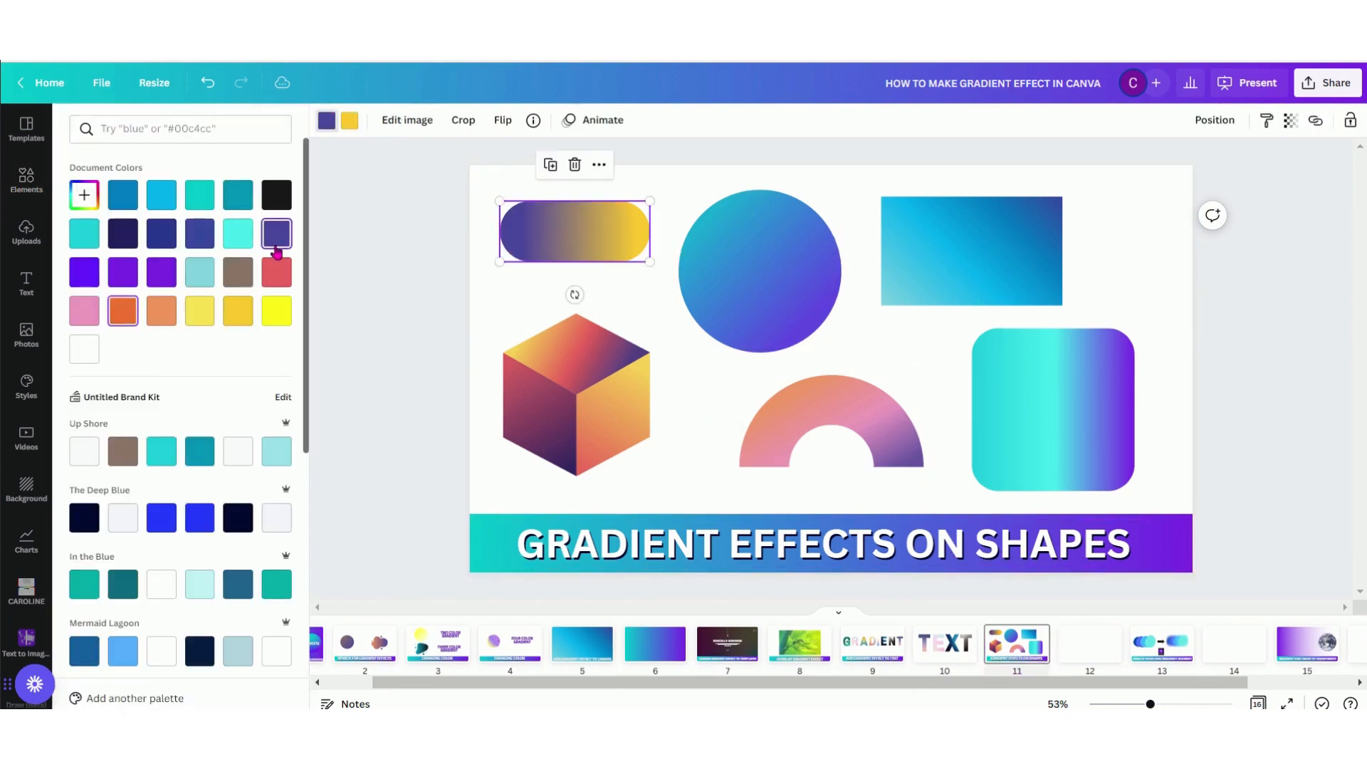
Inspect the editable colors of the circle, rectangle, rounded square, arch and cube on page 11
click(766, 255)
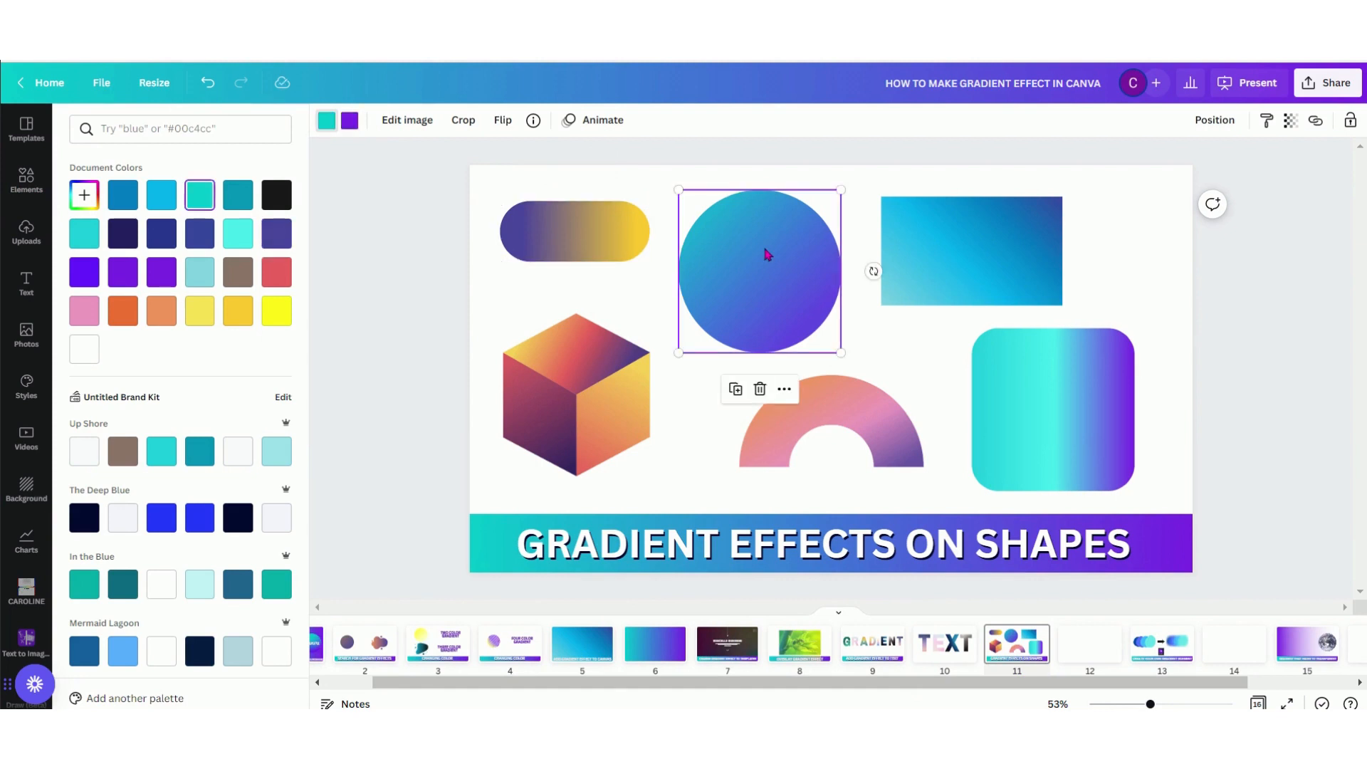
click(986, 251)
click(1054, 399)
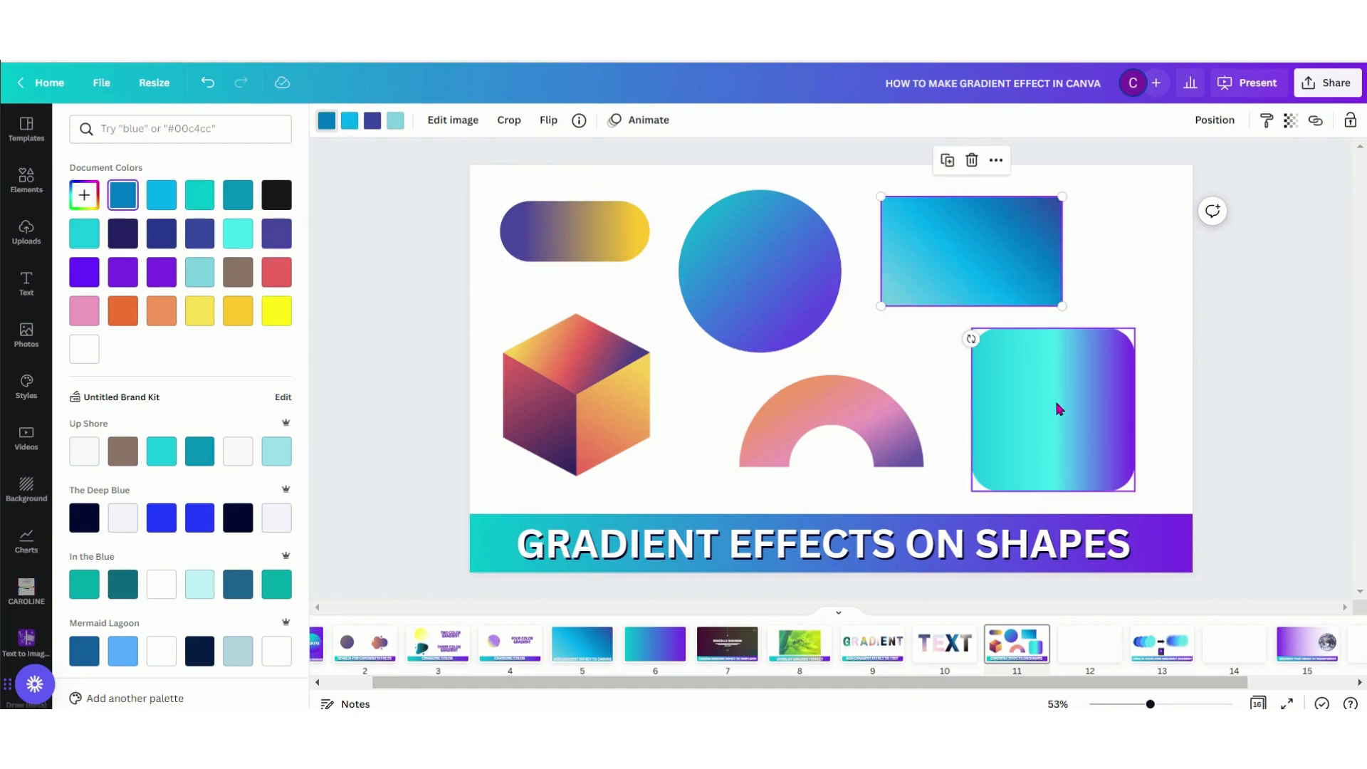
click(896, 456)
click(594, 424)
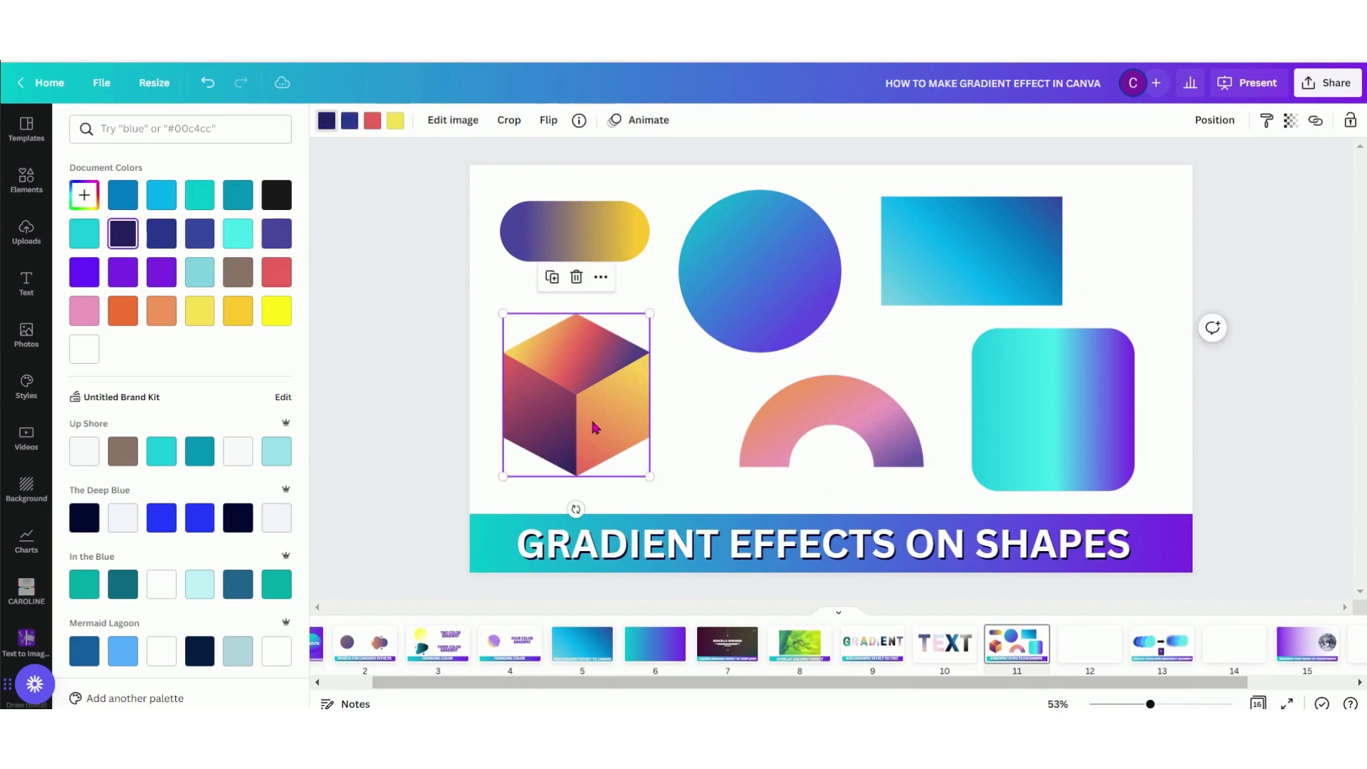
Search the elements for GRADIENT SHAPES and place the orange-to-yellow pill in the upper-left area of blank page 12
click(1074, 644)
click(174, 127)
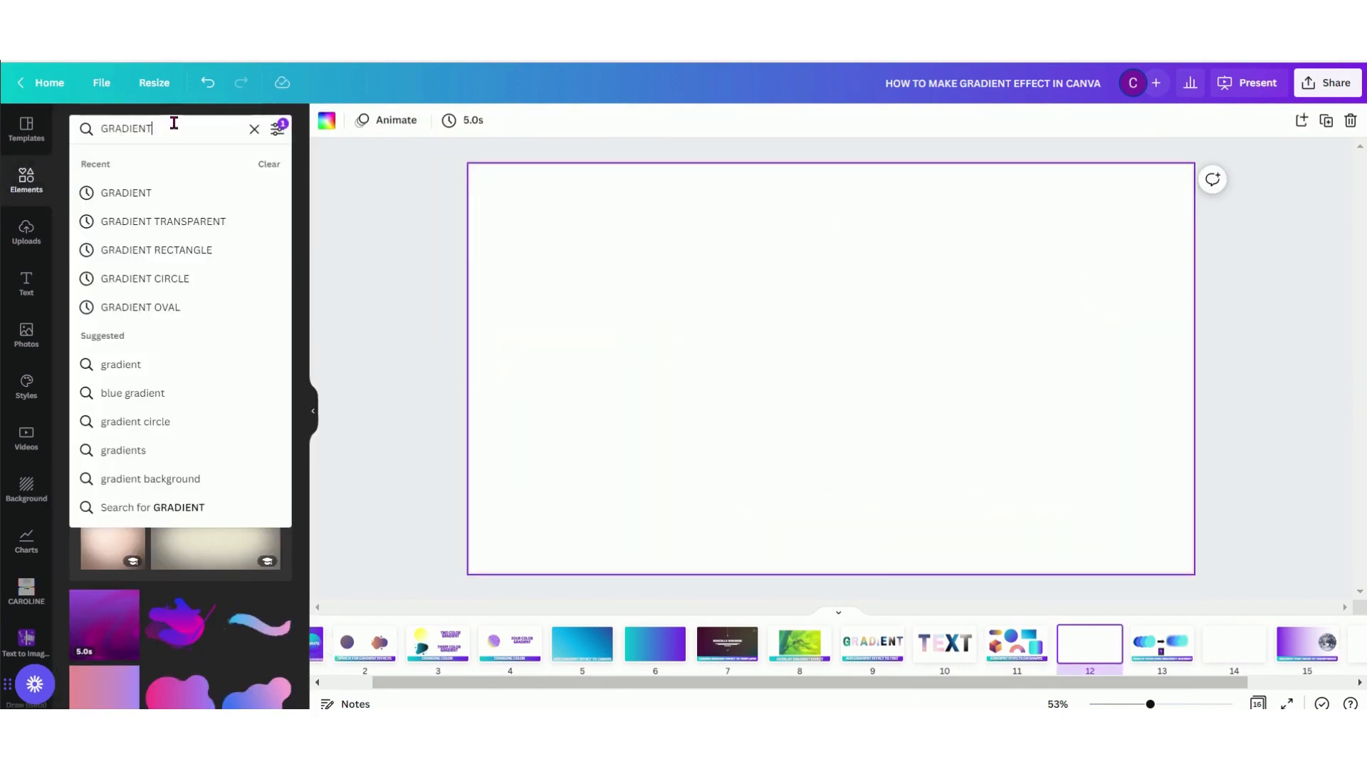
drag(179, 125, 103, 122)
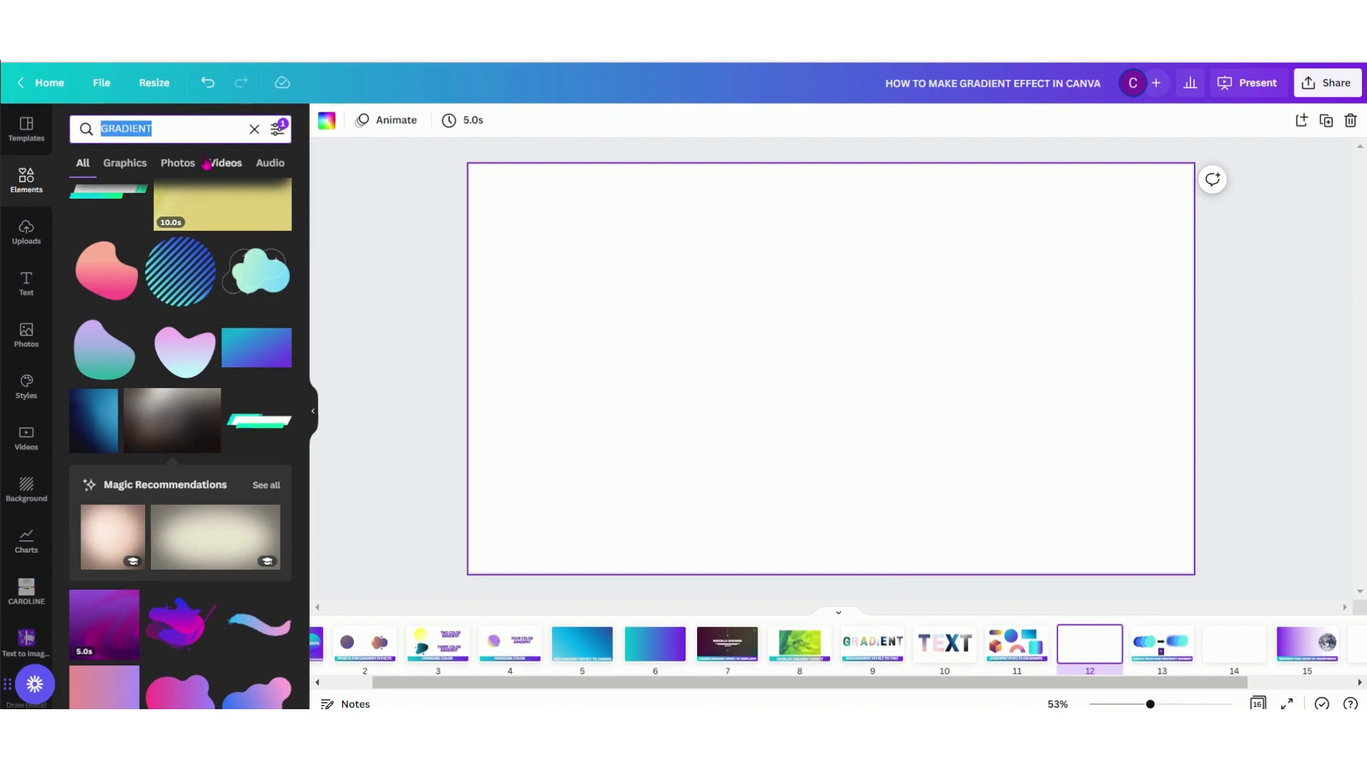
text(SHAPES)
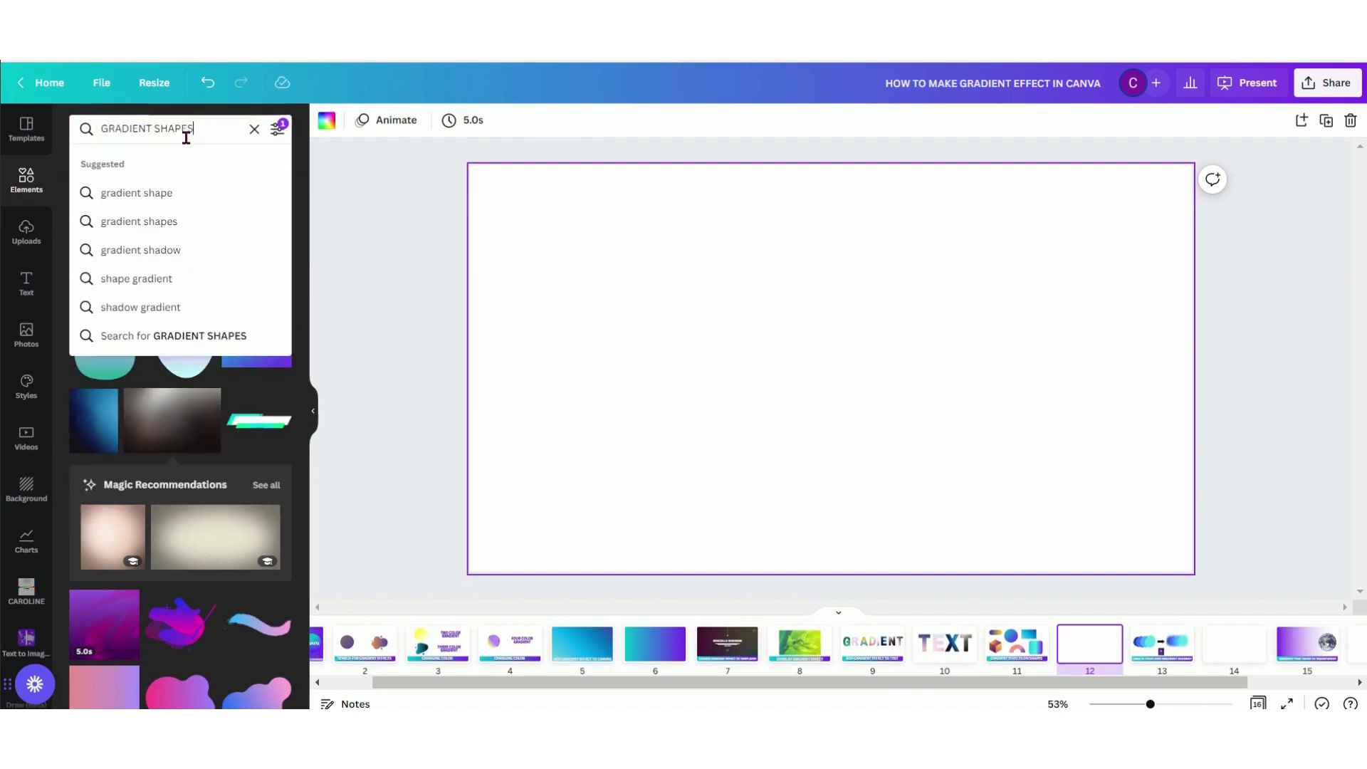
key(Return)
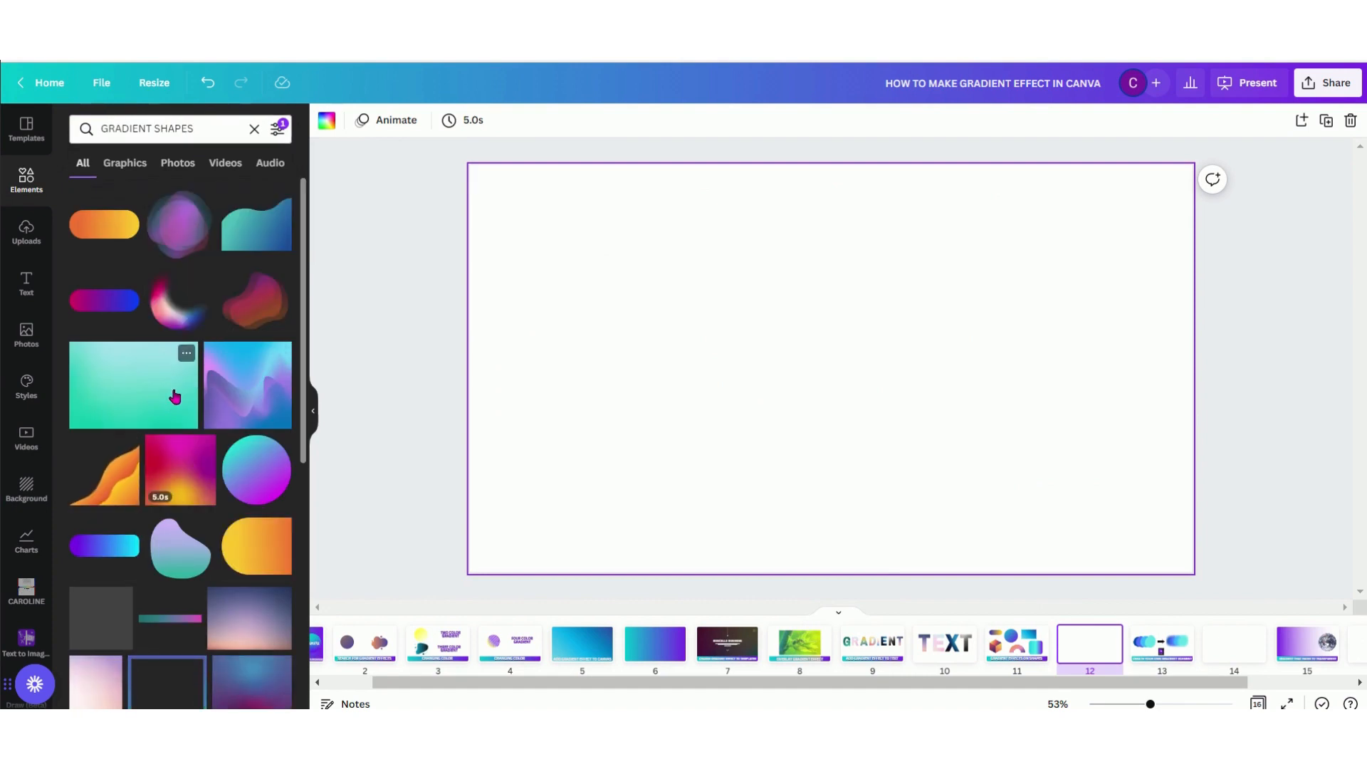
click(98, 229)
drag(854, 349, 637, 246)
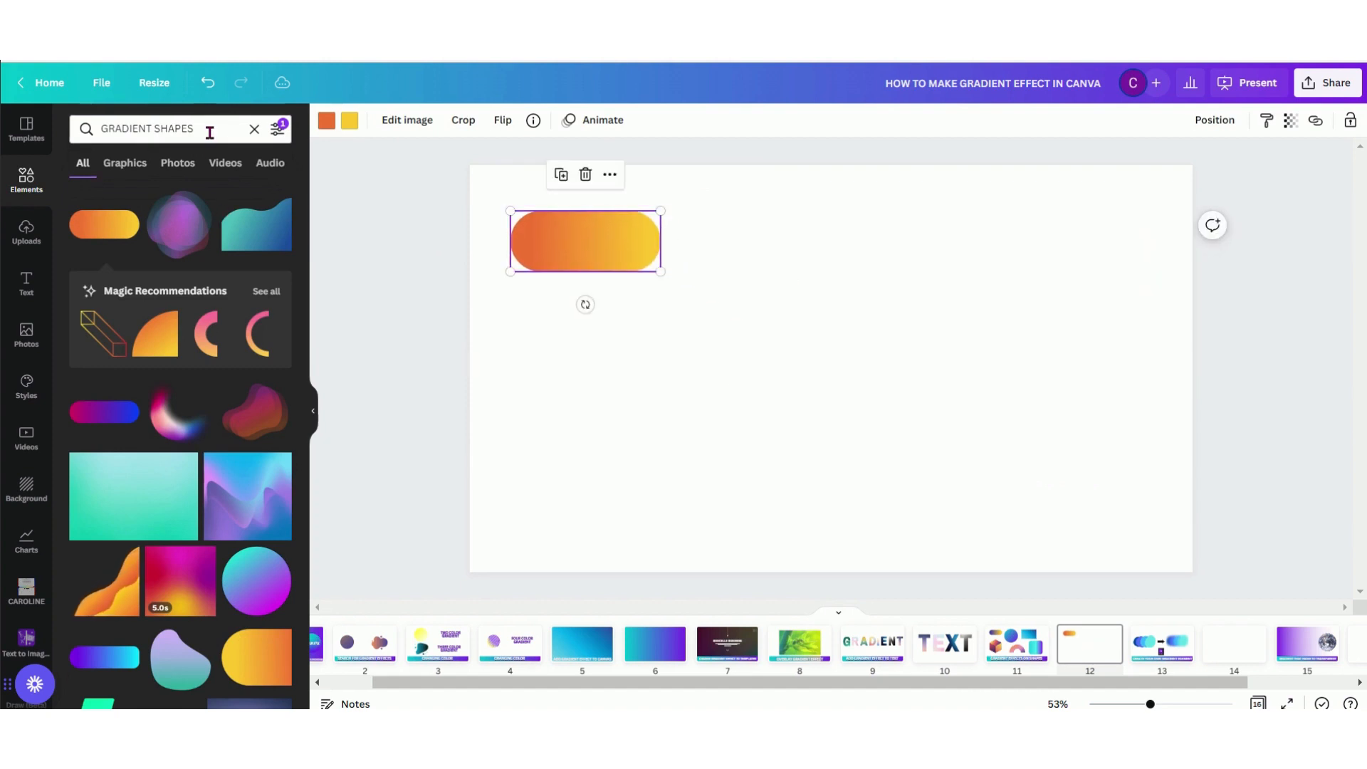
Search the elements for GRADIENT RECTANGLE and place the blue gradient rectangle to the right of the pill
drag(193, 128, 163, 131)
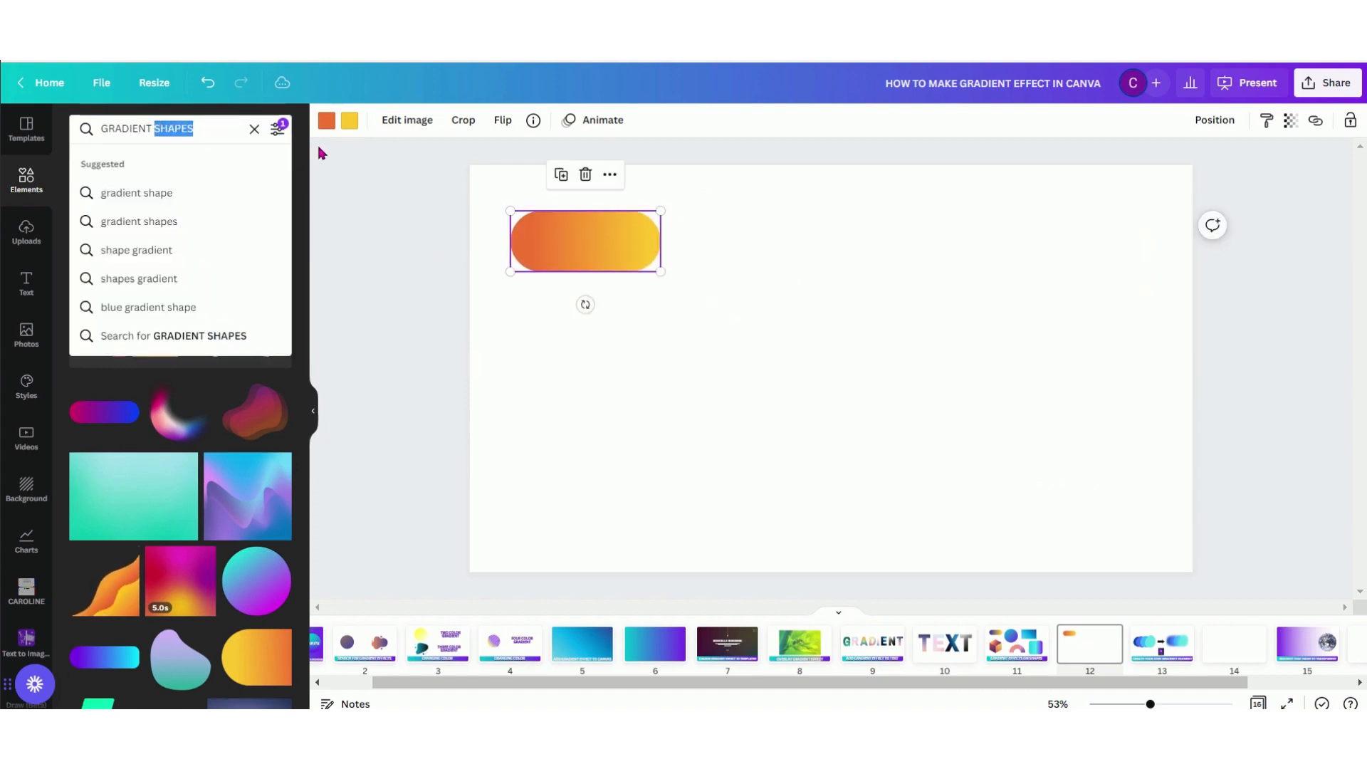
text(RECTANGLE)
key(Return)
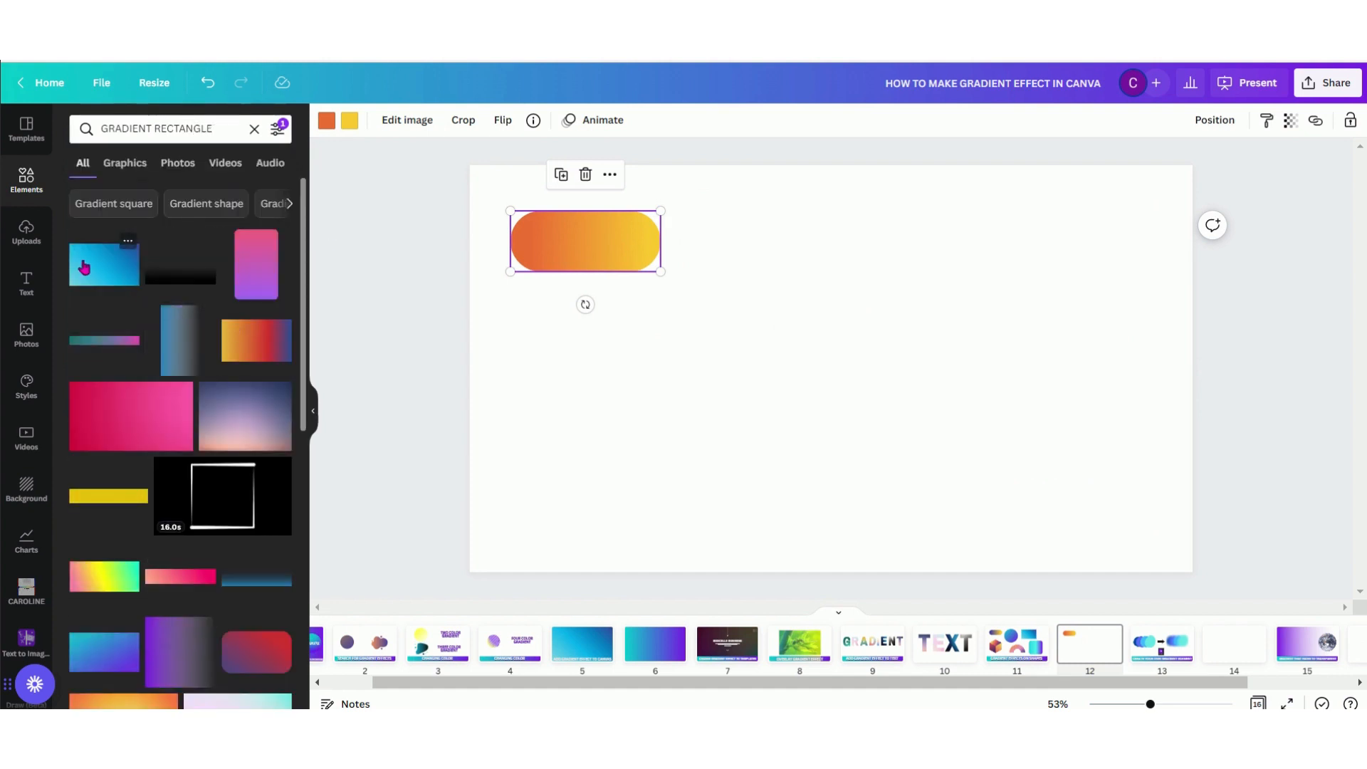
click(84, 267)
drag(776, 328, 770, 253)
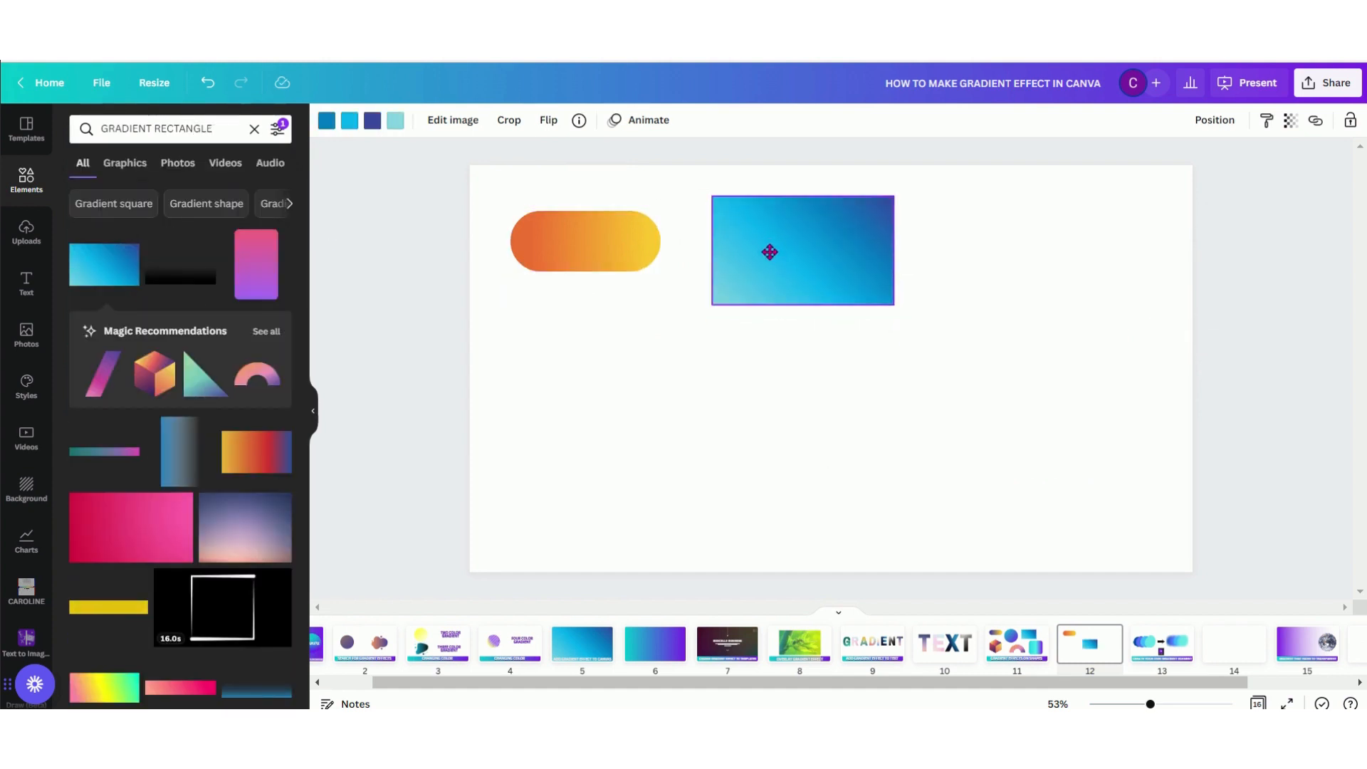
Search the elements for GRADIENT TRIANGLE and place the green fading triangle to the right of the blue rectangle on page 12
click(211, 129)
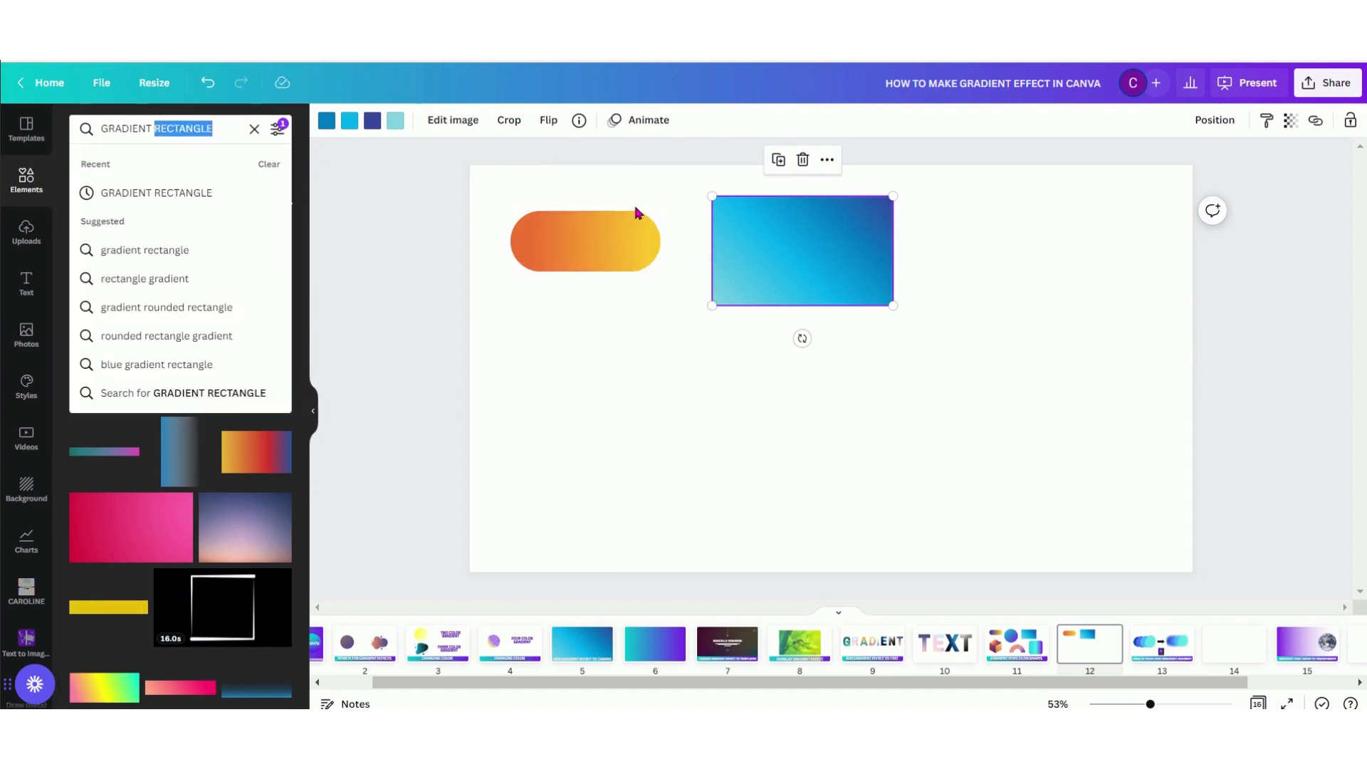
text(TRIAN)
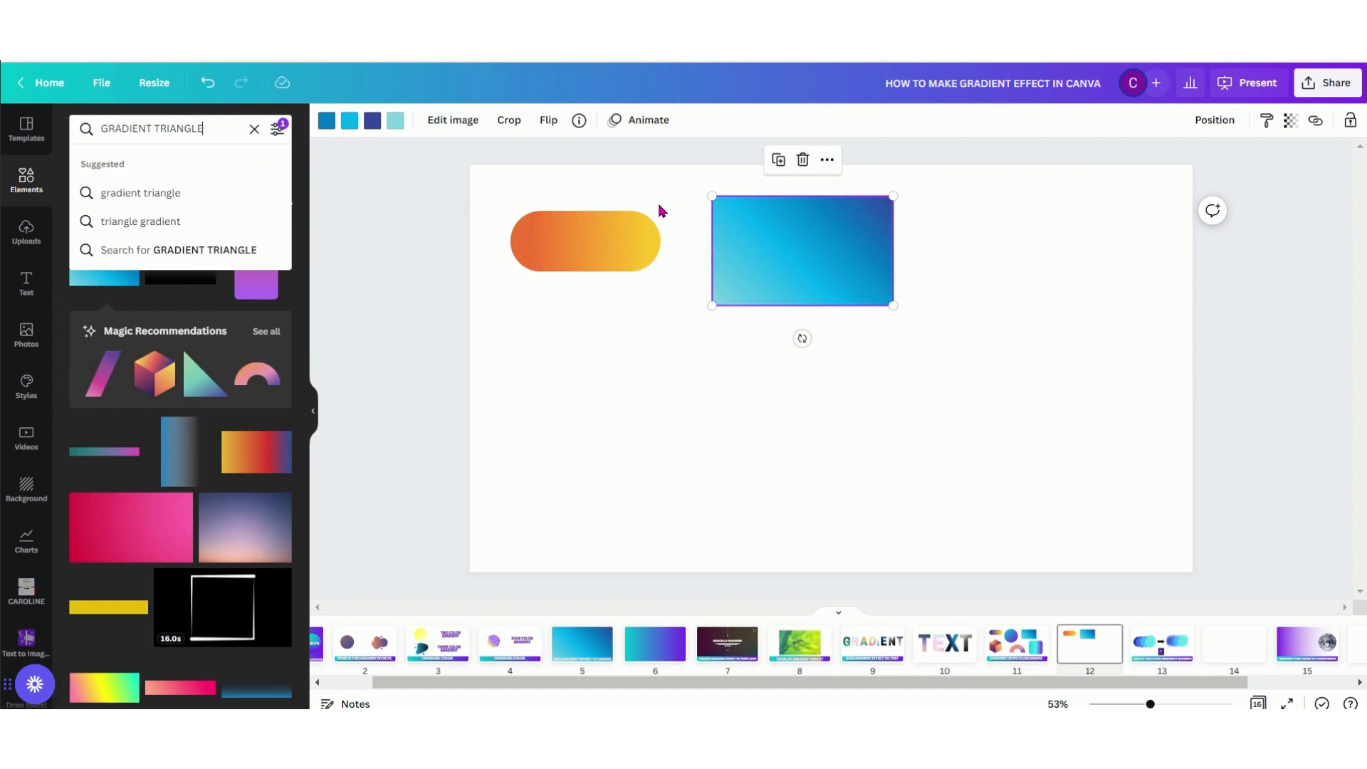
key(Return)
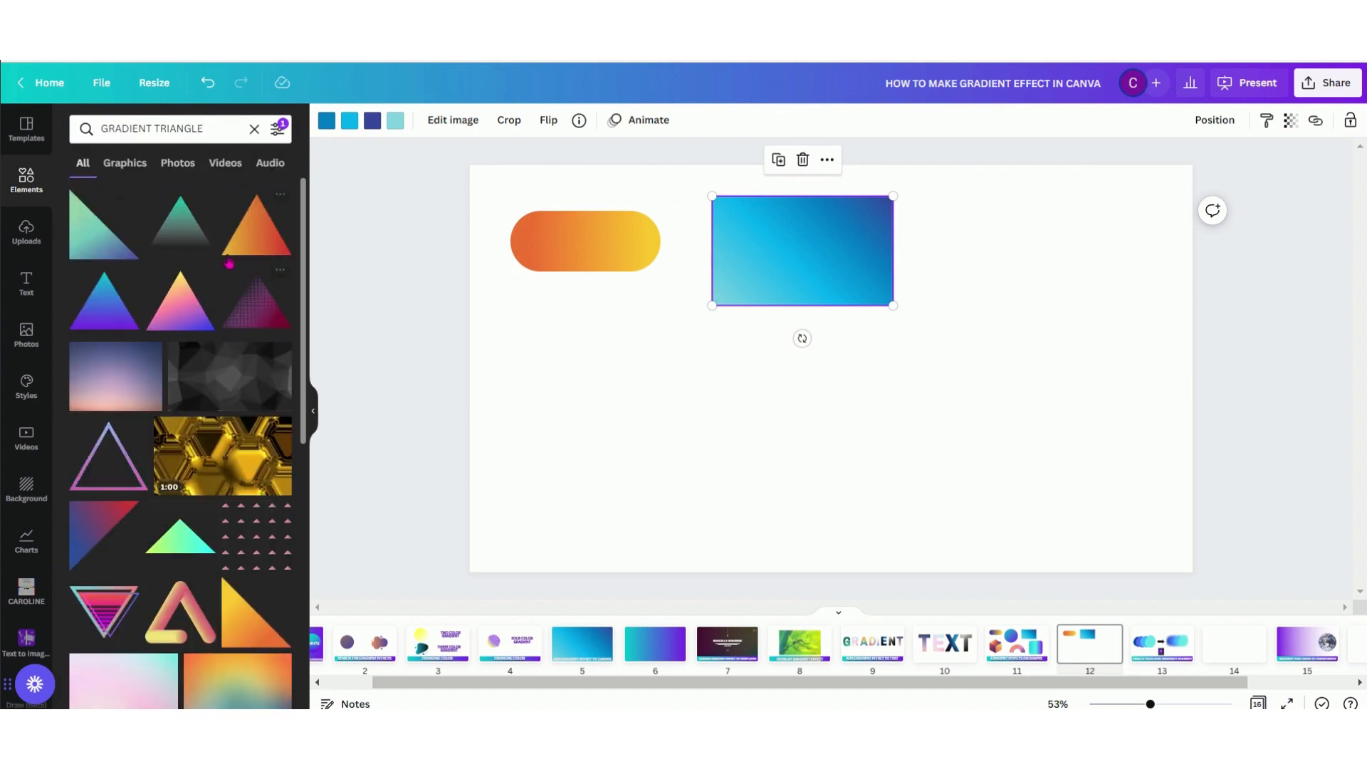
click(172, 234)
drag(848, 345, 1020, 262)
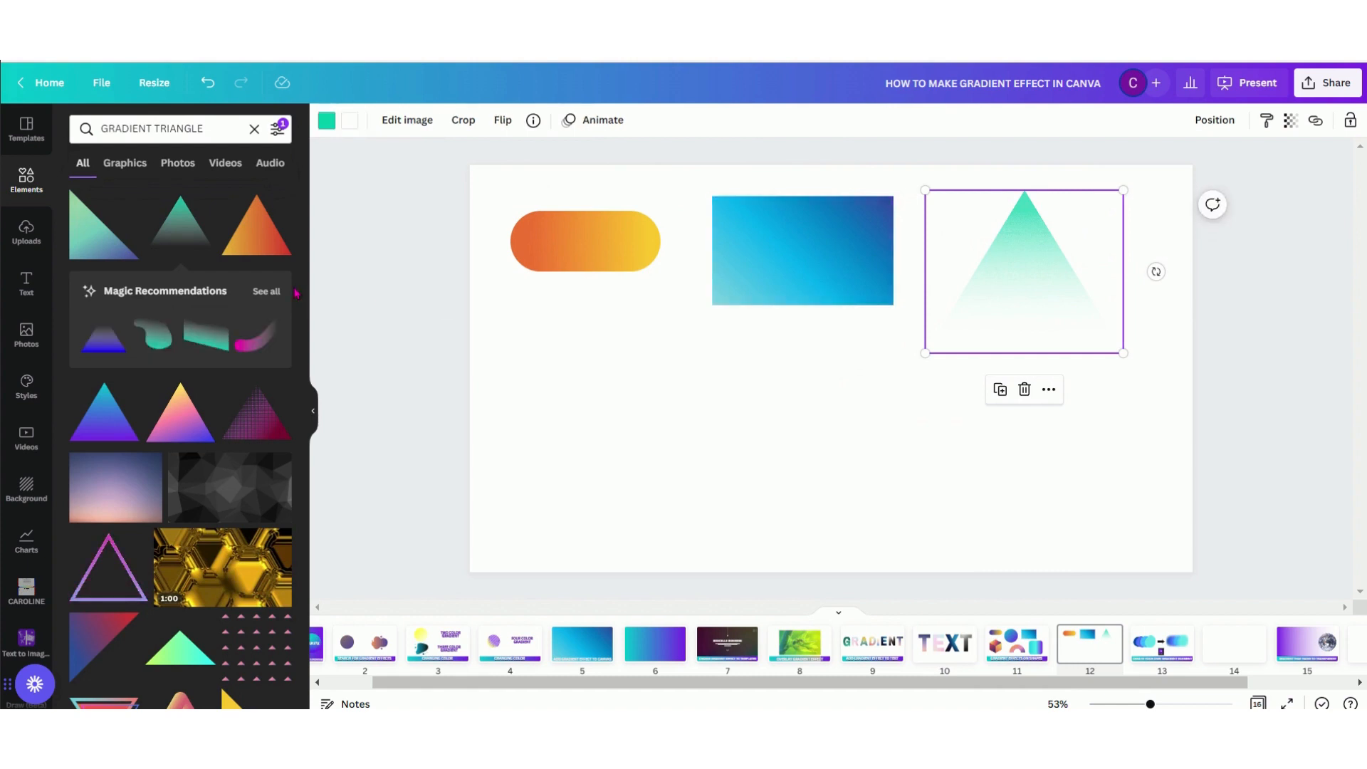
Search the elements for GRADIENT ISOMETRIC SHAPE and place the pink cone below the pill and the purple cube below the blue rectangle
click(216, 128)
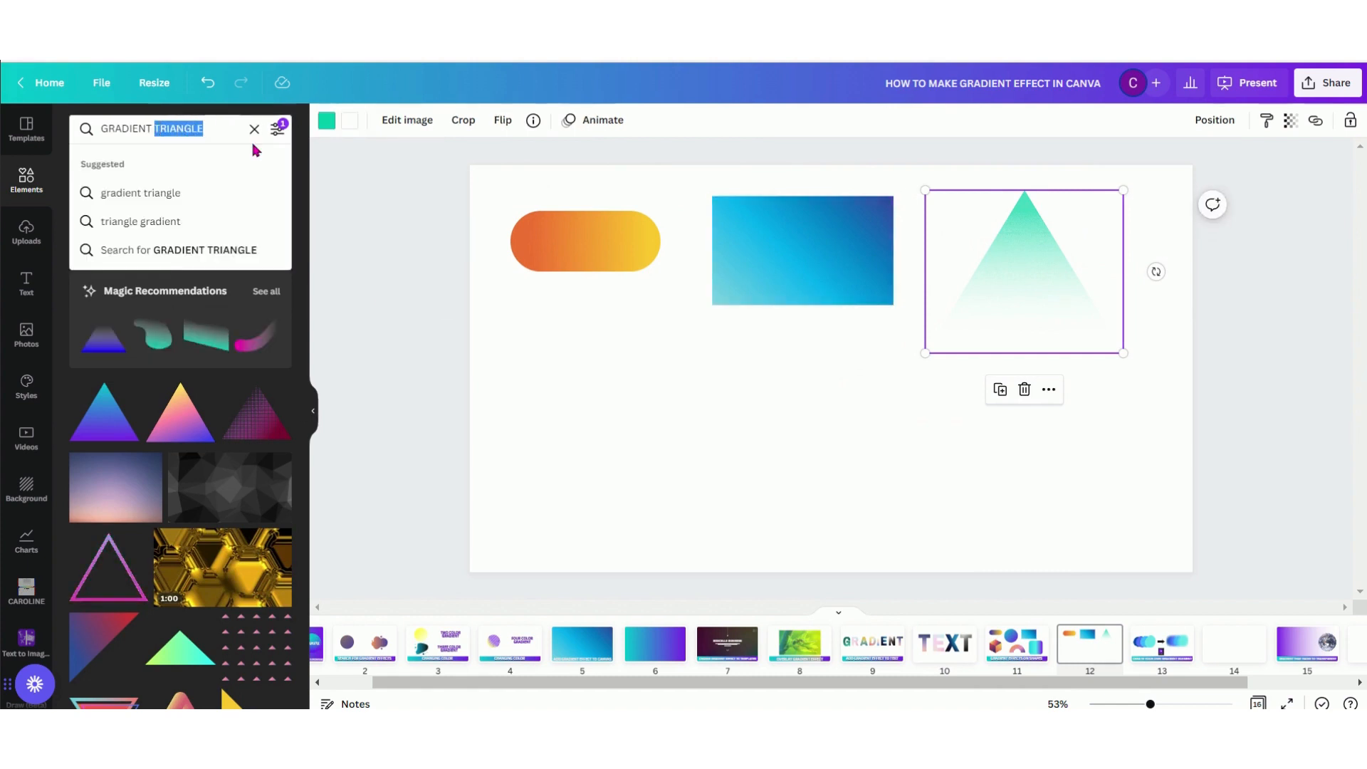
text(ISOME)
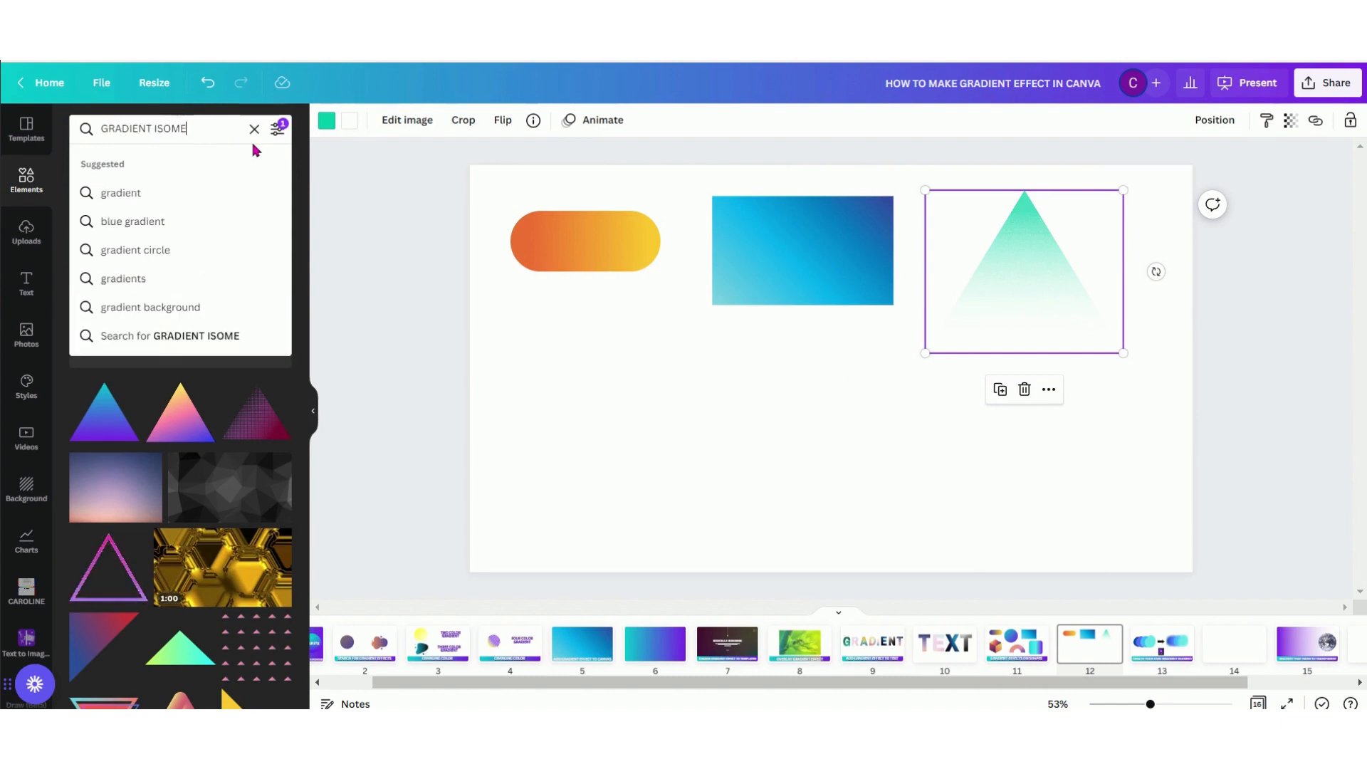
text(TRIC SHAPE)
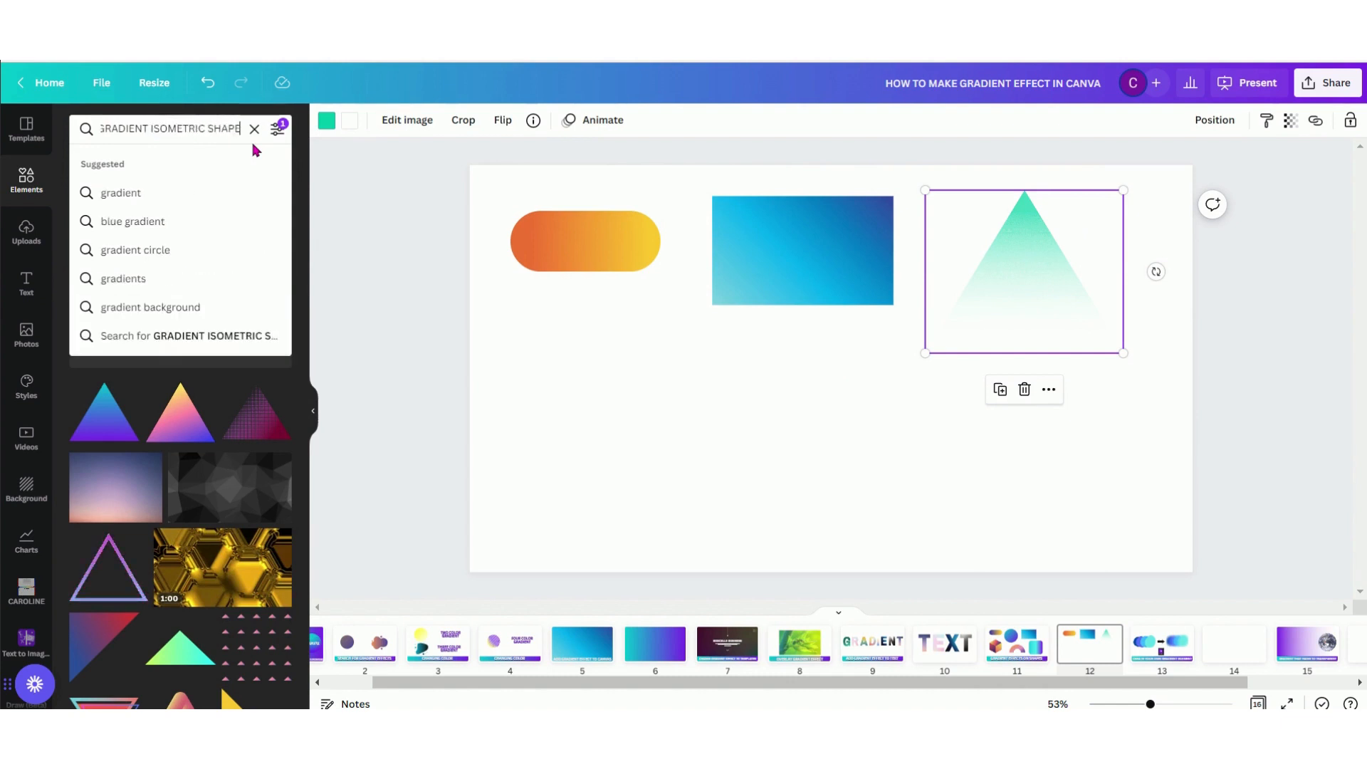
key(Return)
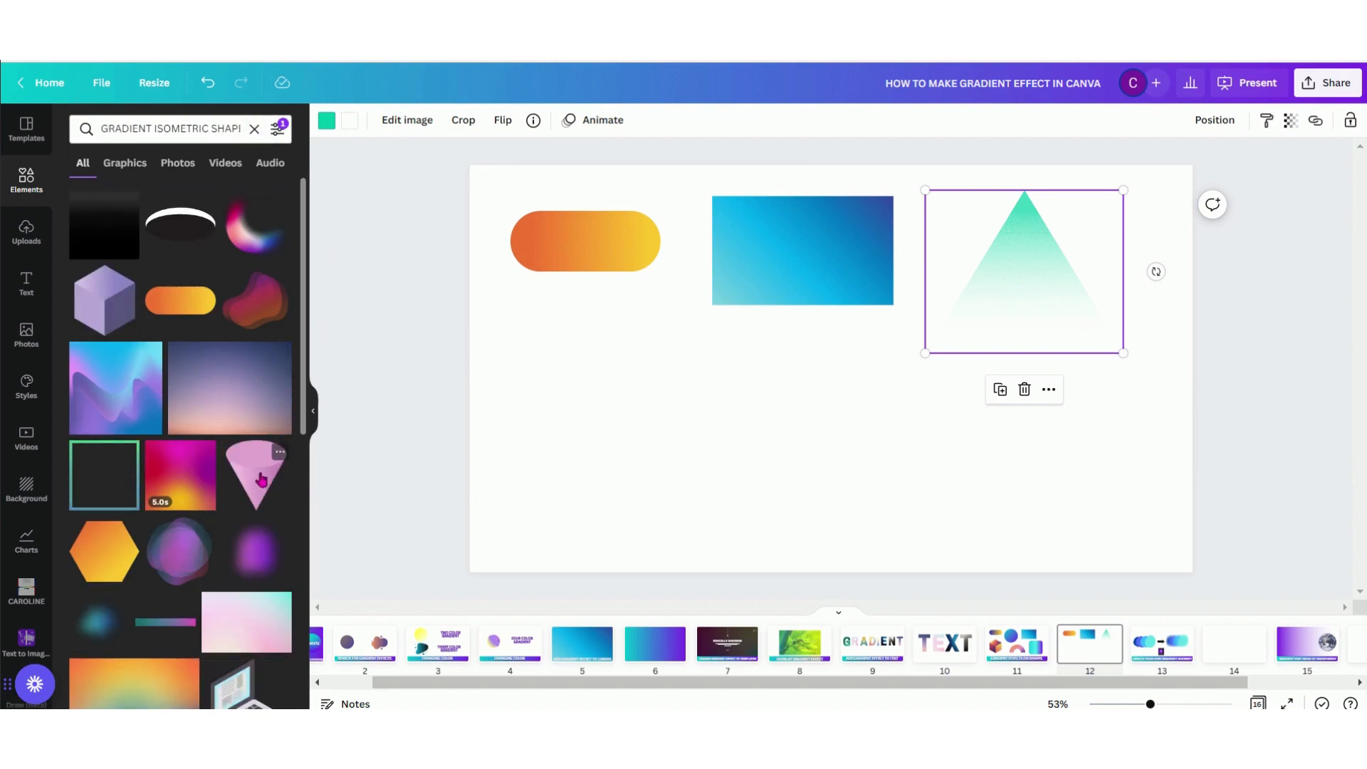
click(261, 480)
drag(831, 342, 580, 373)
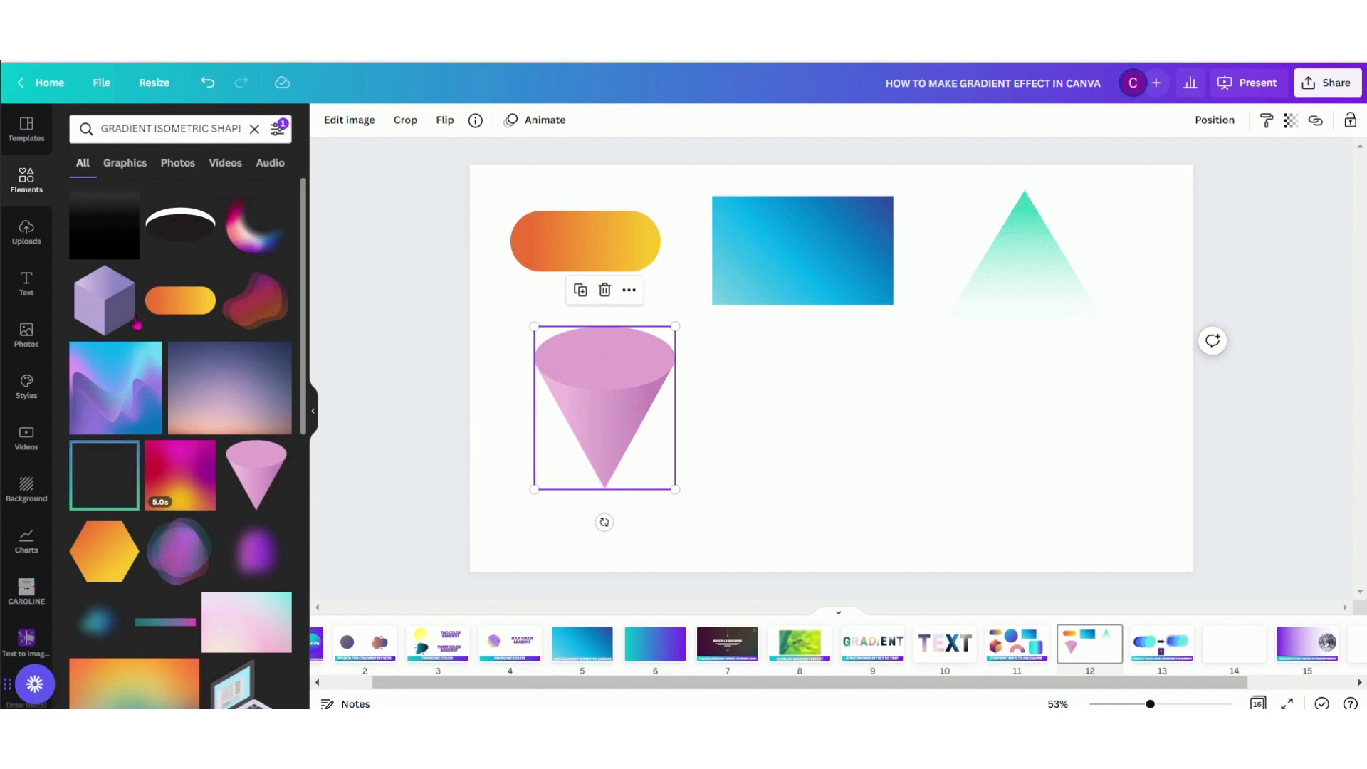
click(112, 307)
drag(826, 375, 803, 423)
Browse the isometric shape search results for more gradient graphics
scroll(214, 515, down, 5)
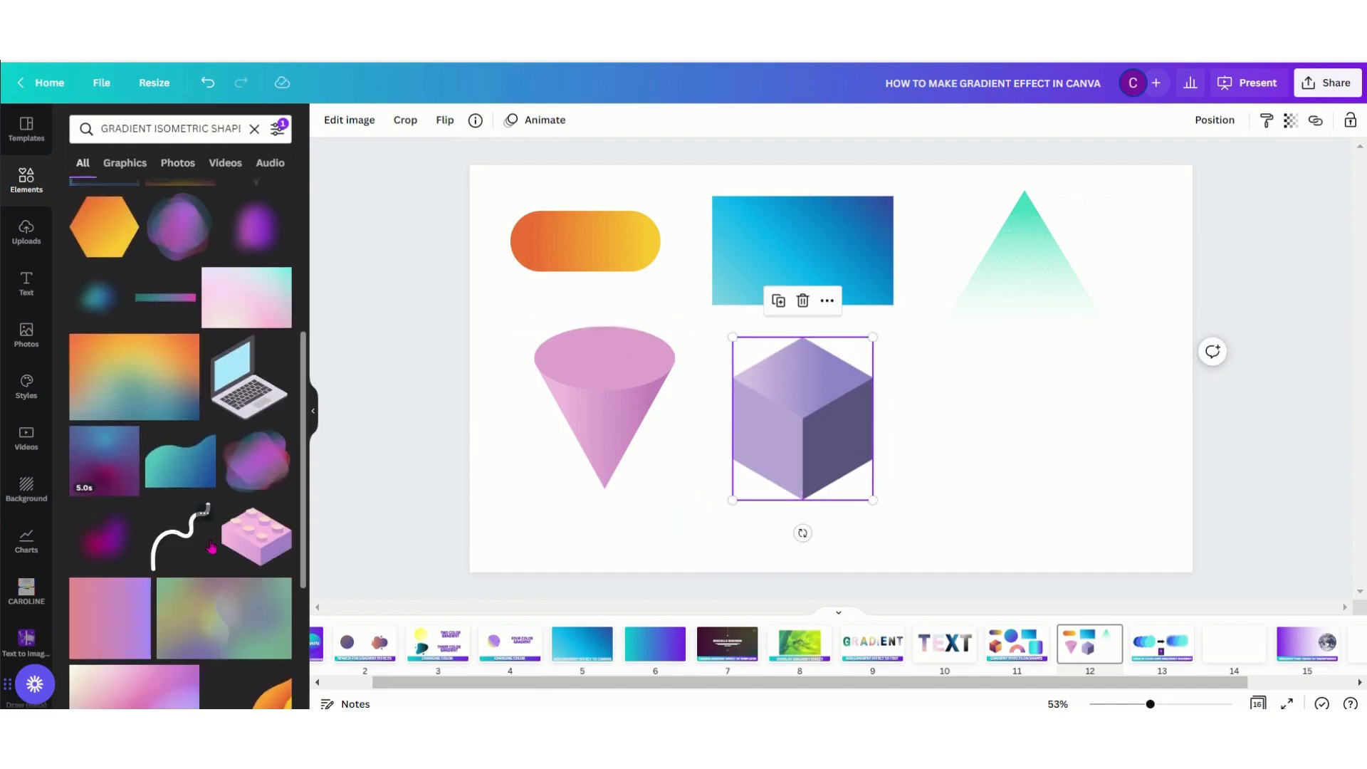
scroll(212, 547, down, 10)
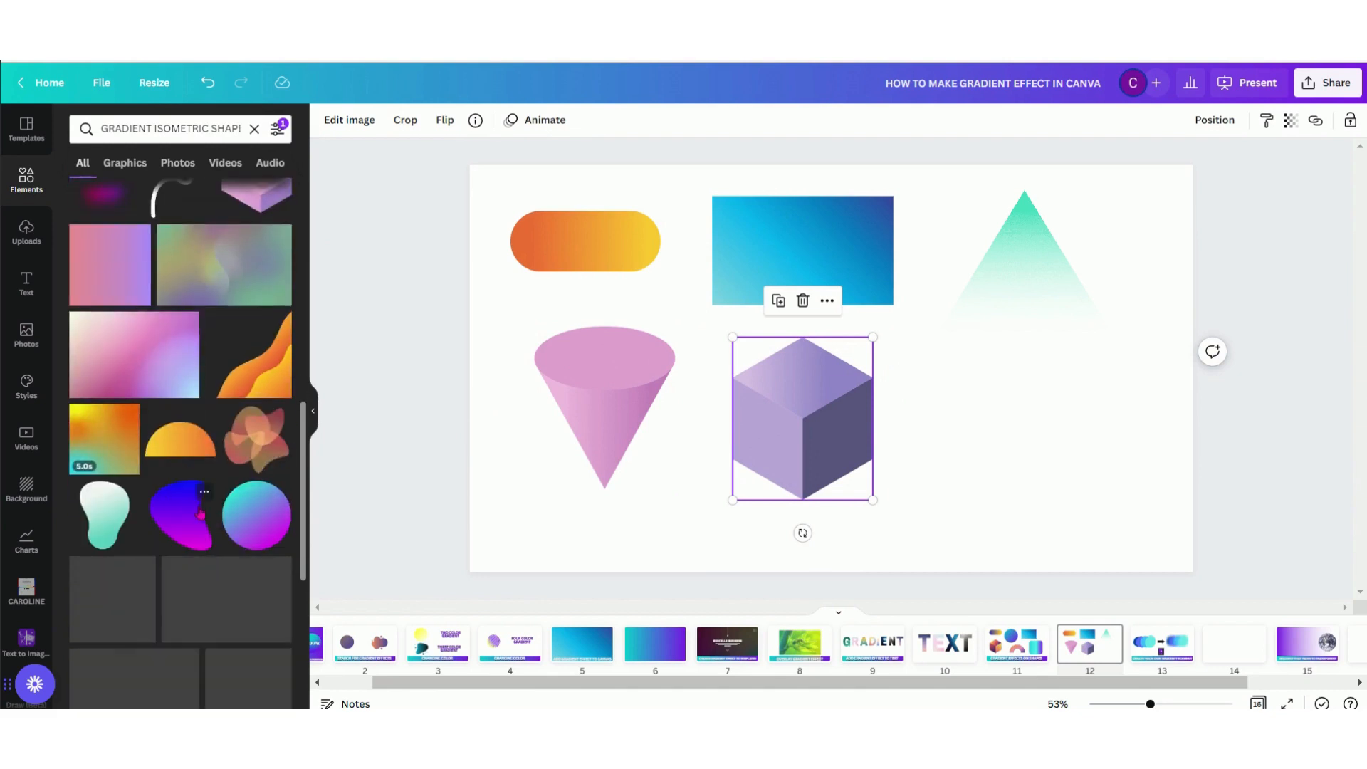
scroll(185, 550, down, 6)
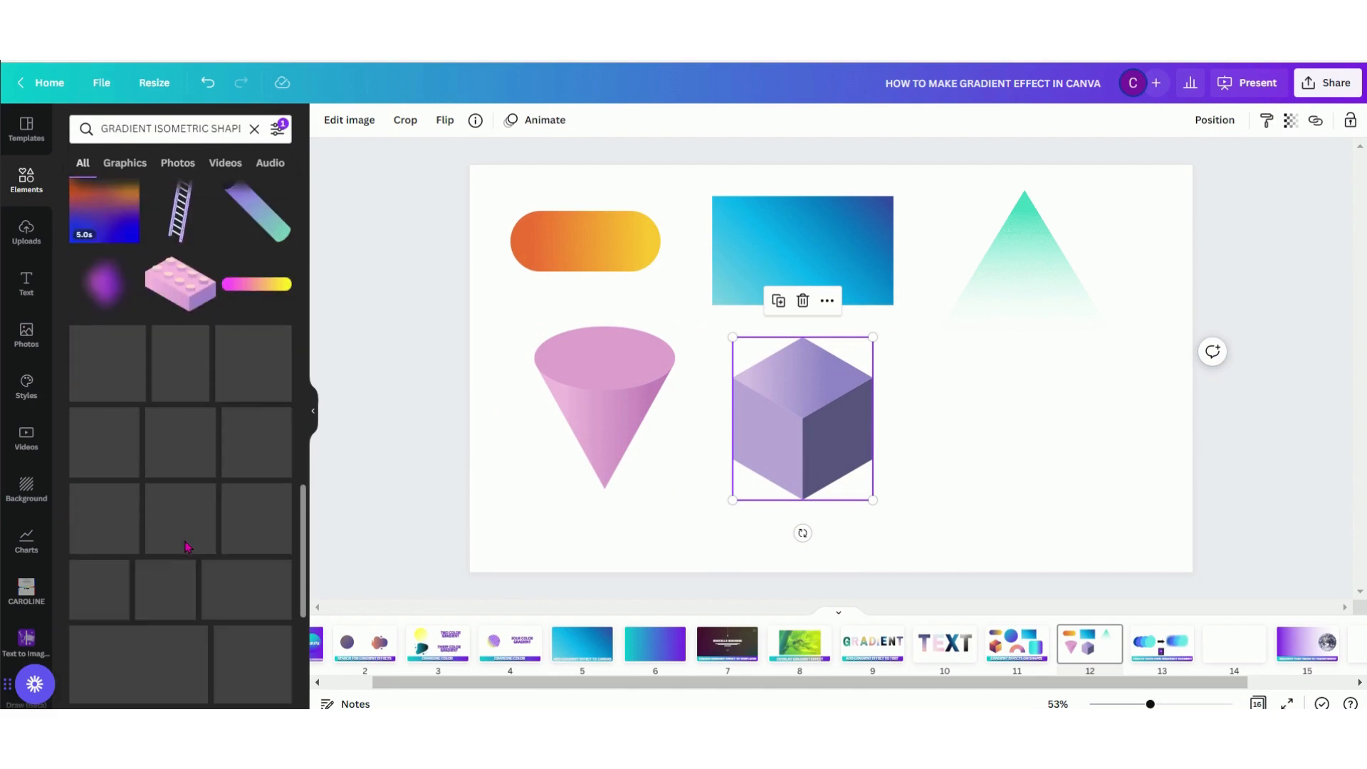
scroll(207, 573, down, 4)
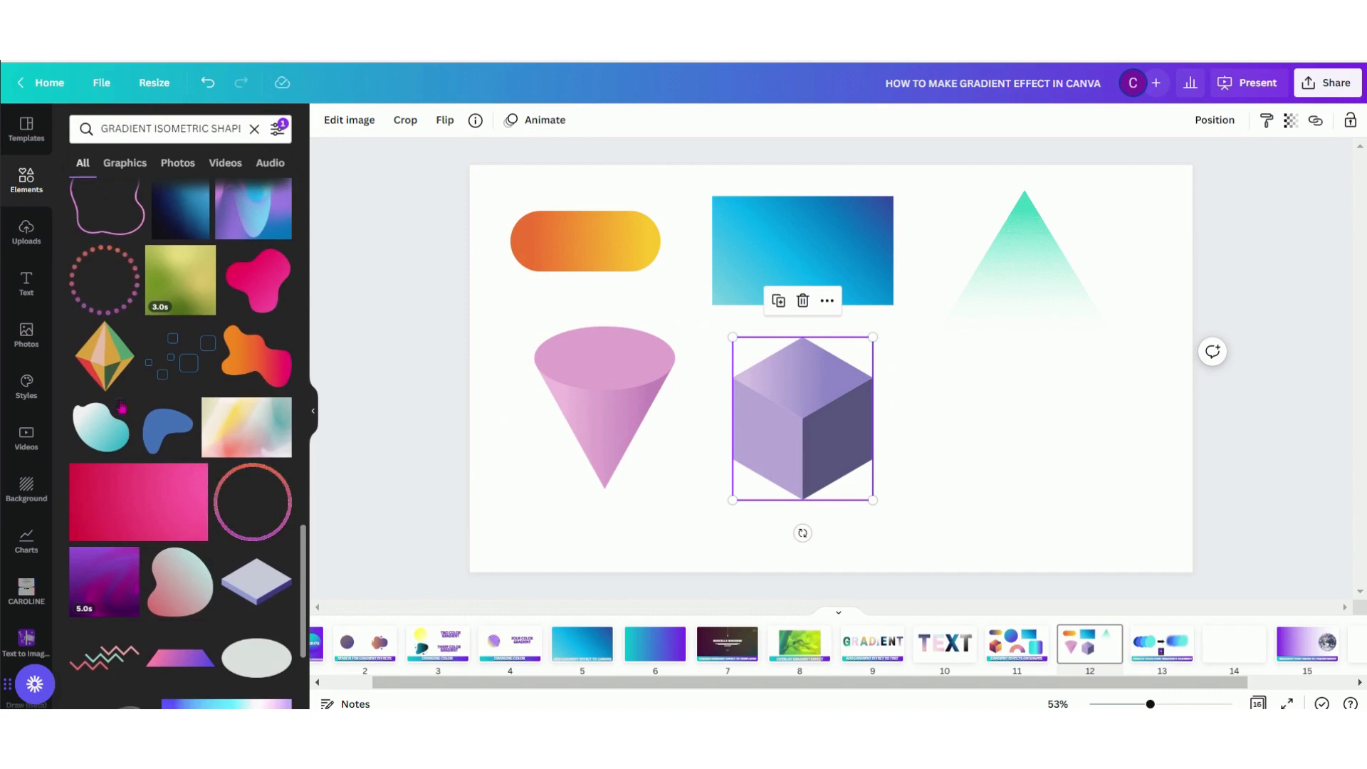
scroll(114, 367, down, 2)
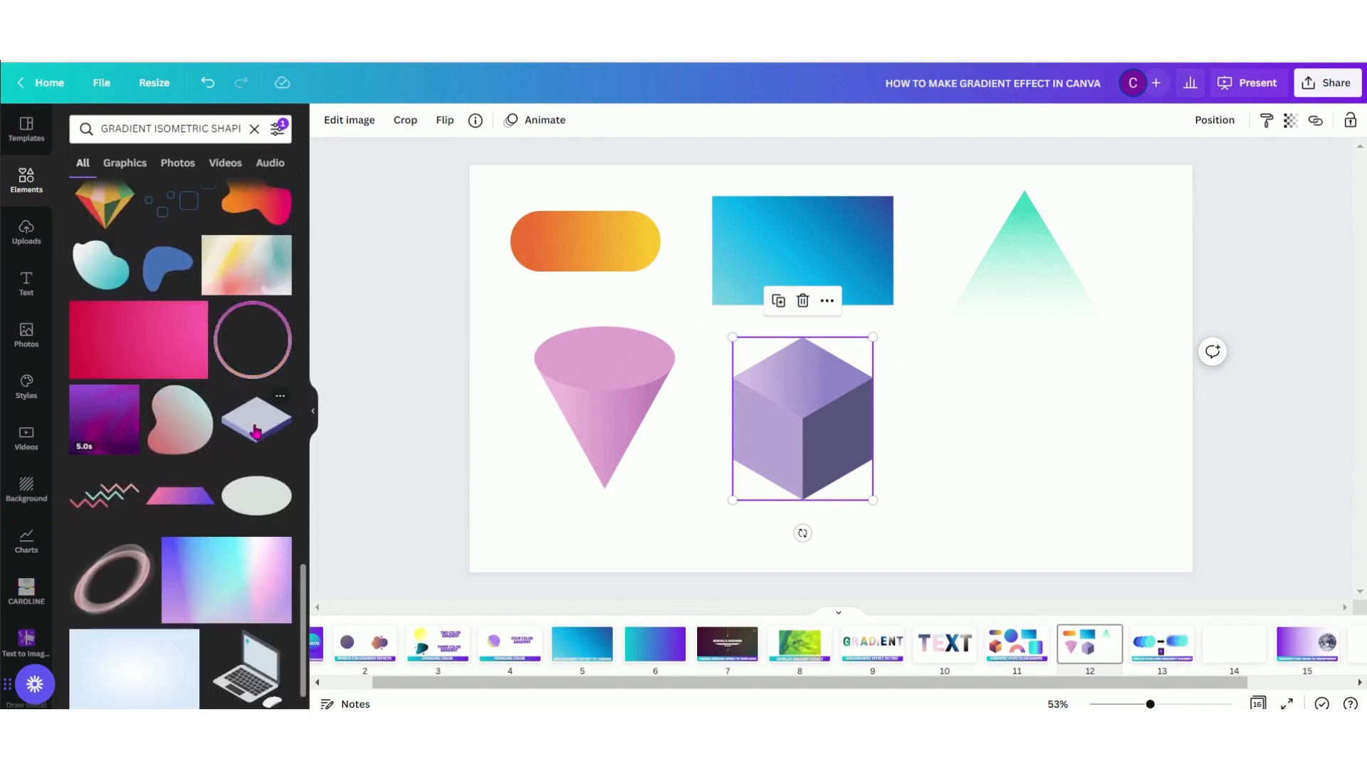
scroll(257, 431, down, 7)
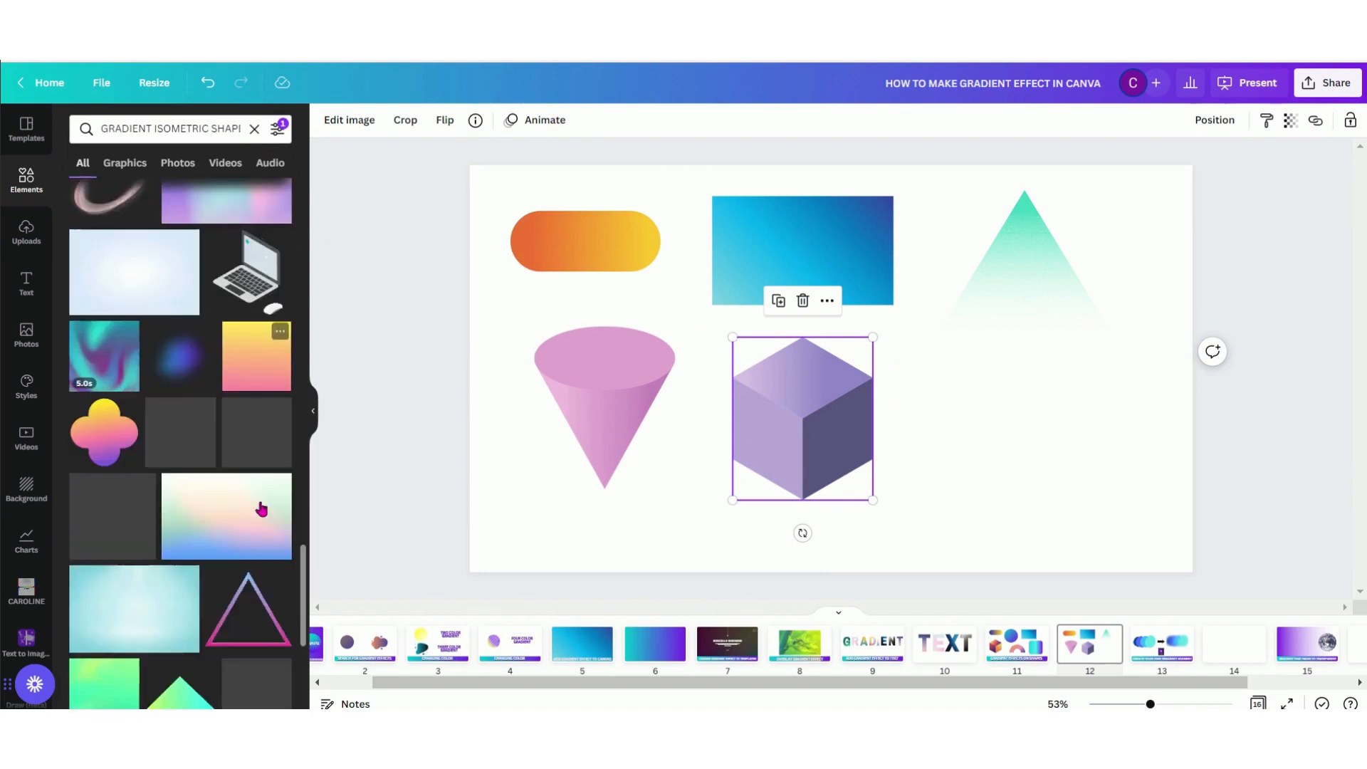
scroll(261, 509, down, 8)
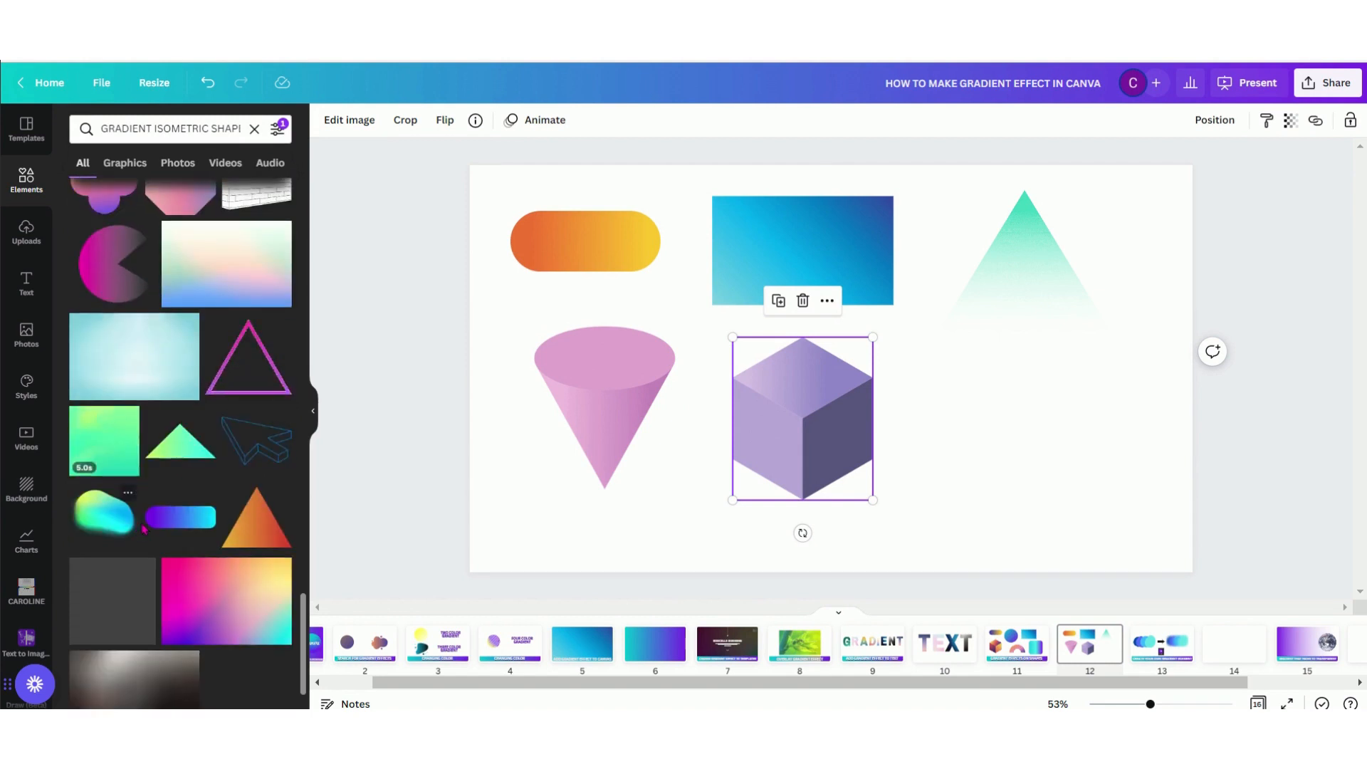
scroll(221, 513, down, 10)
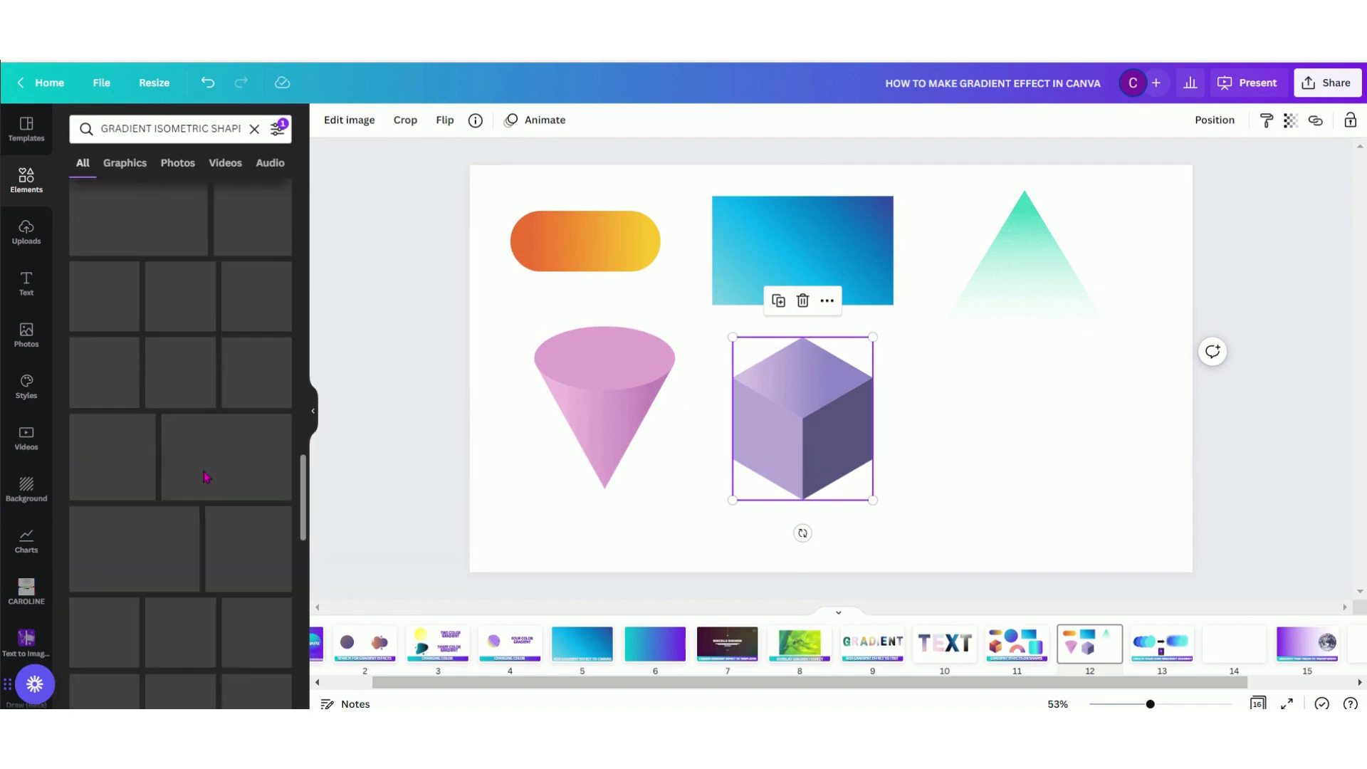
scroll(210, 472, up, 20)
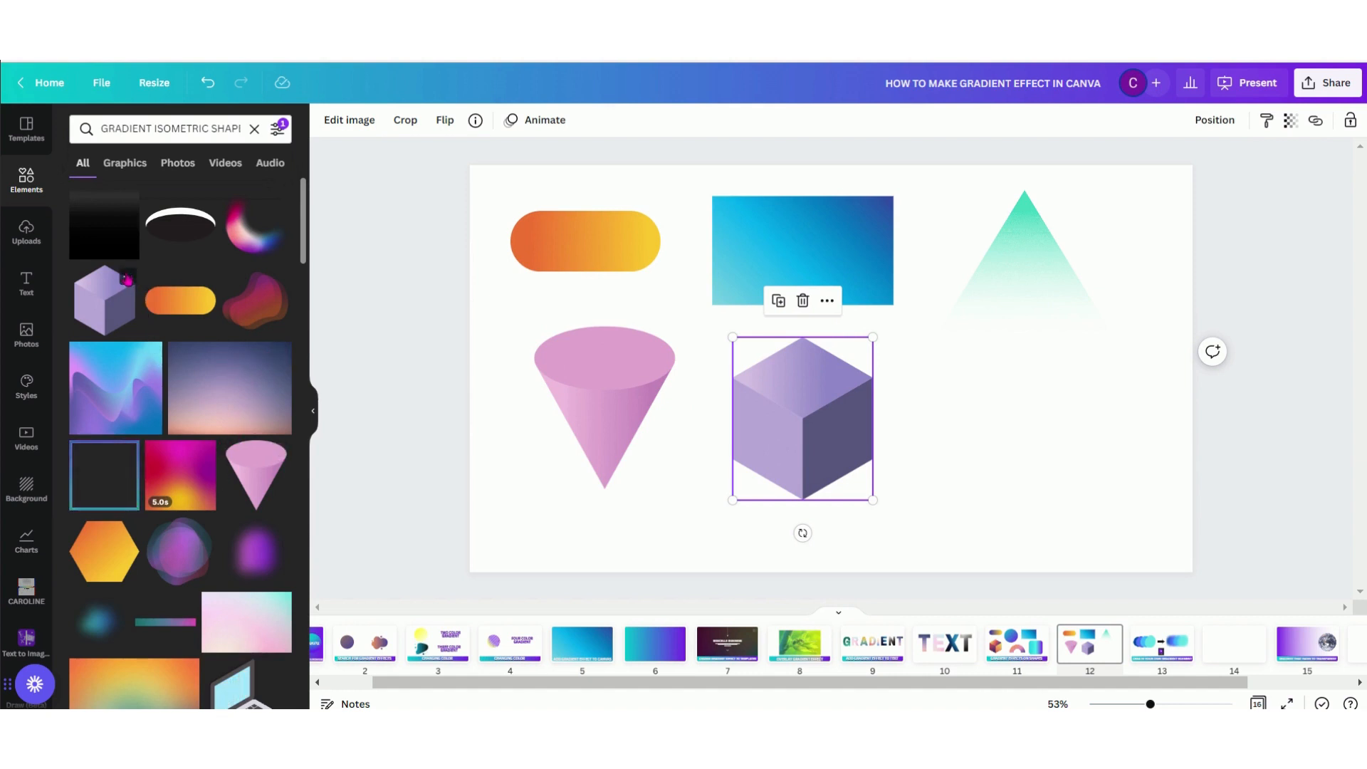
Check the details and license of the purple cube graphic in the search results
click(127, 279)
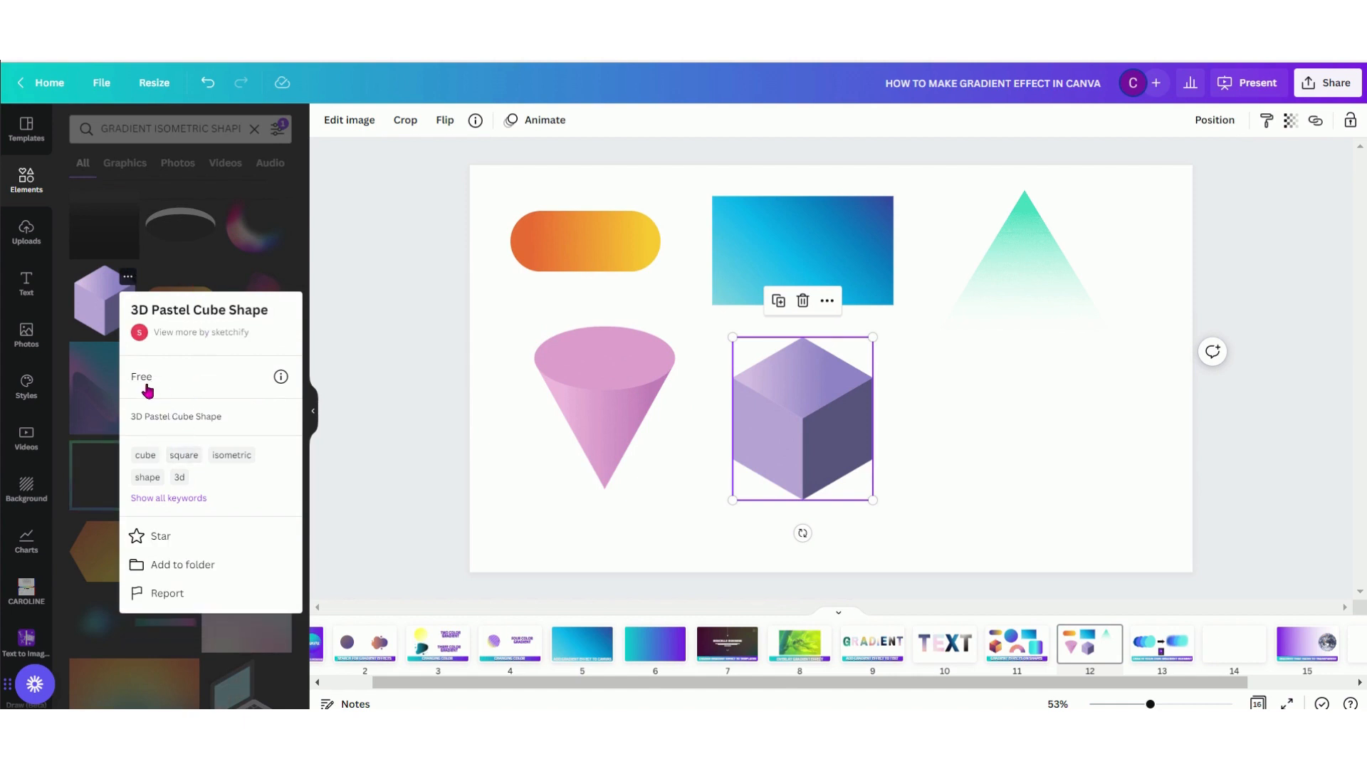
click(401, 515)
click(402, 514)
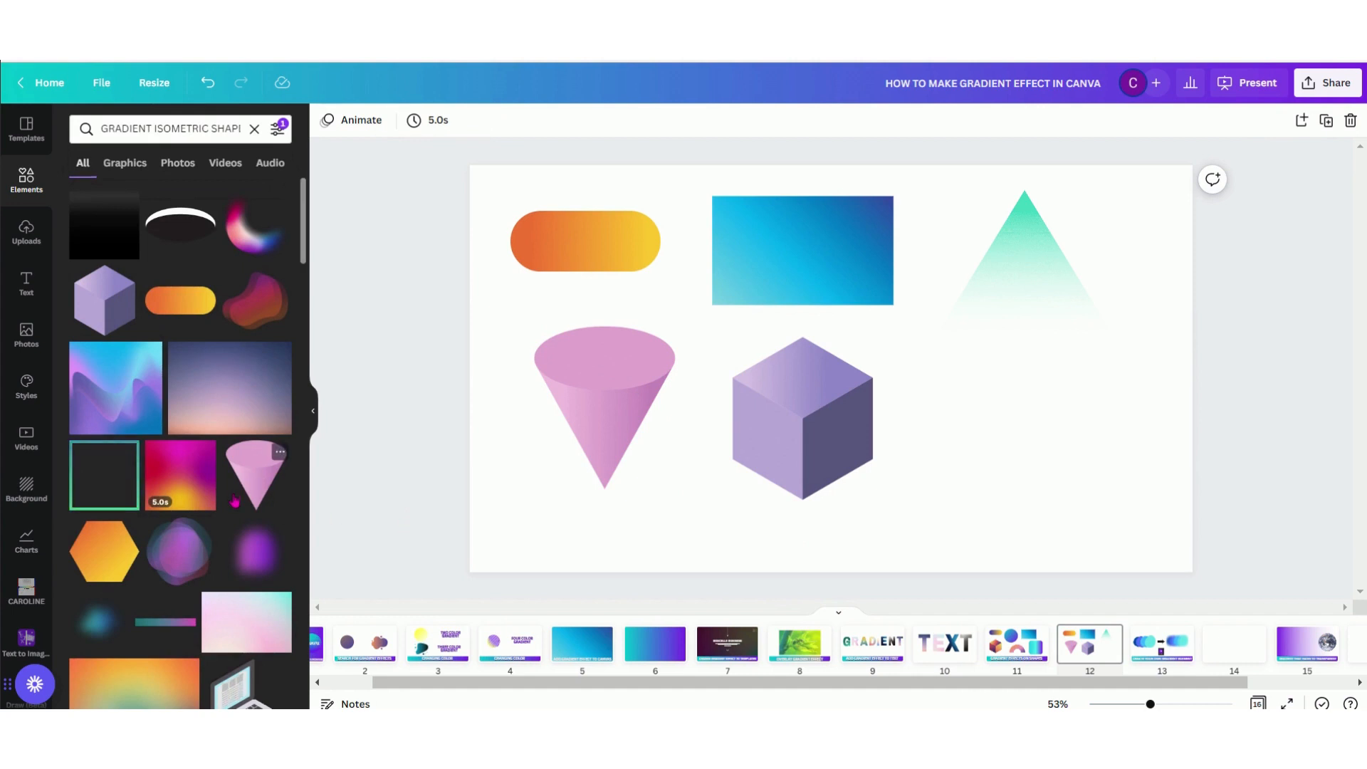
scroll(234, 501, down, 3)
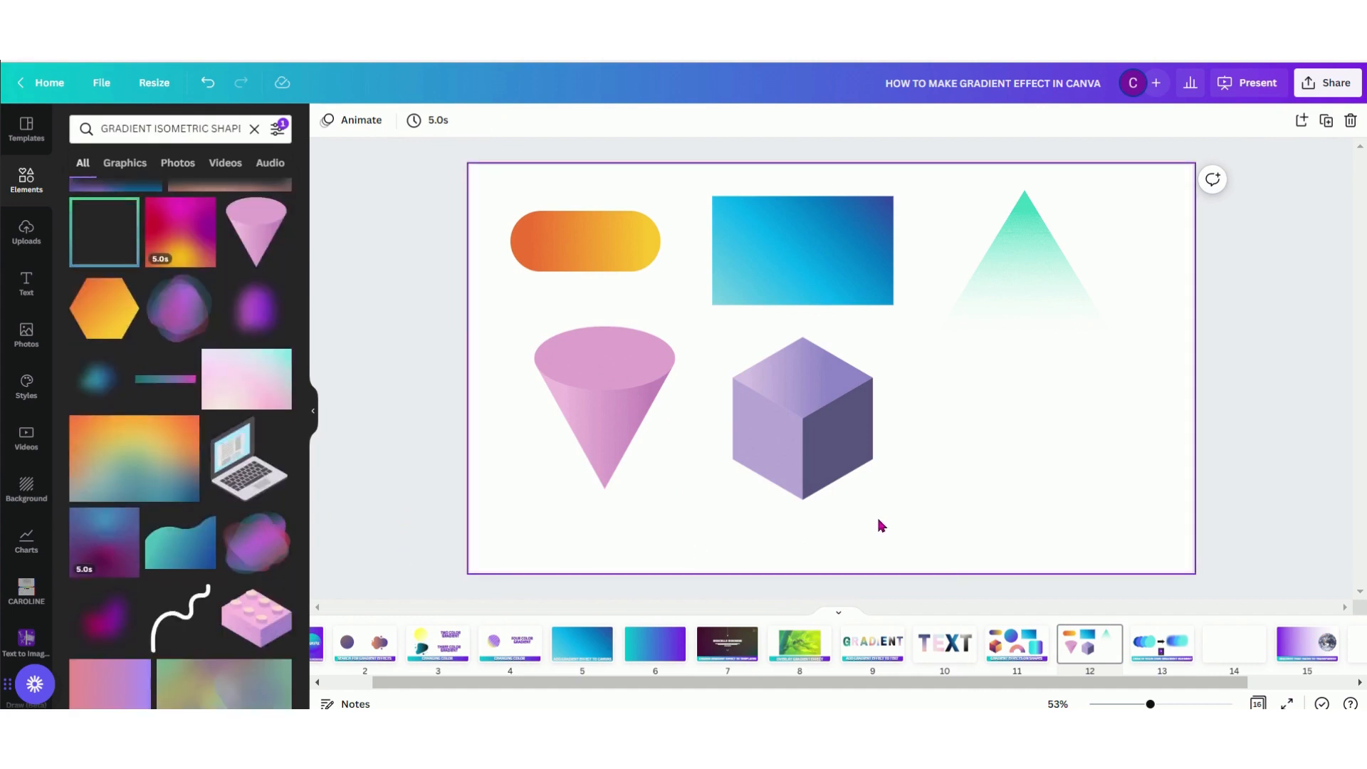
View the example on page 13 and open the Draw (Beta) tool on blank page 14
drag(1076, 683, 1200, 686)
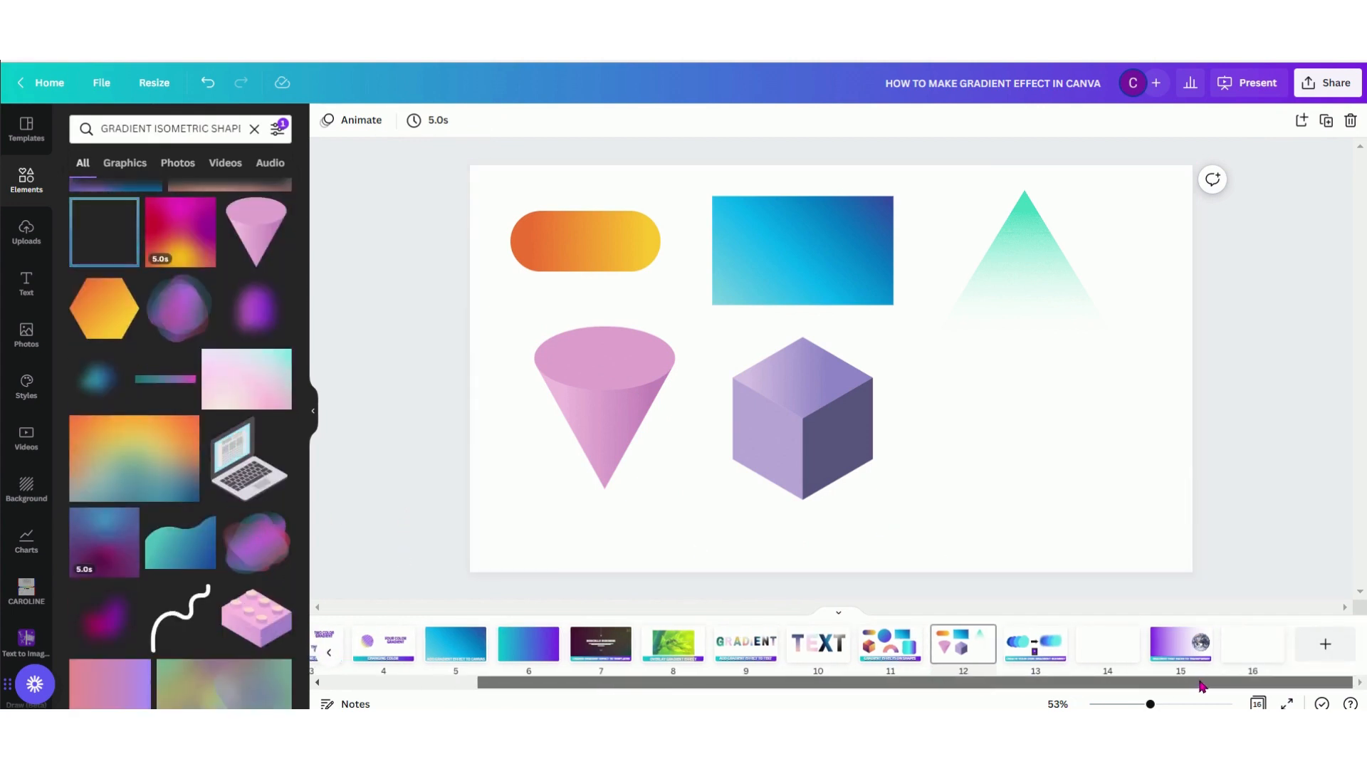
click(1055, 662)
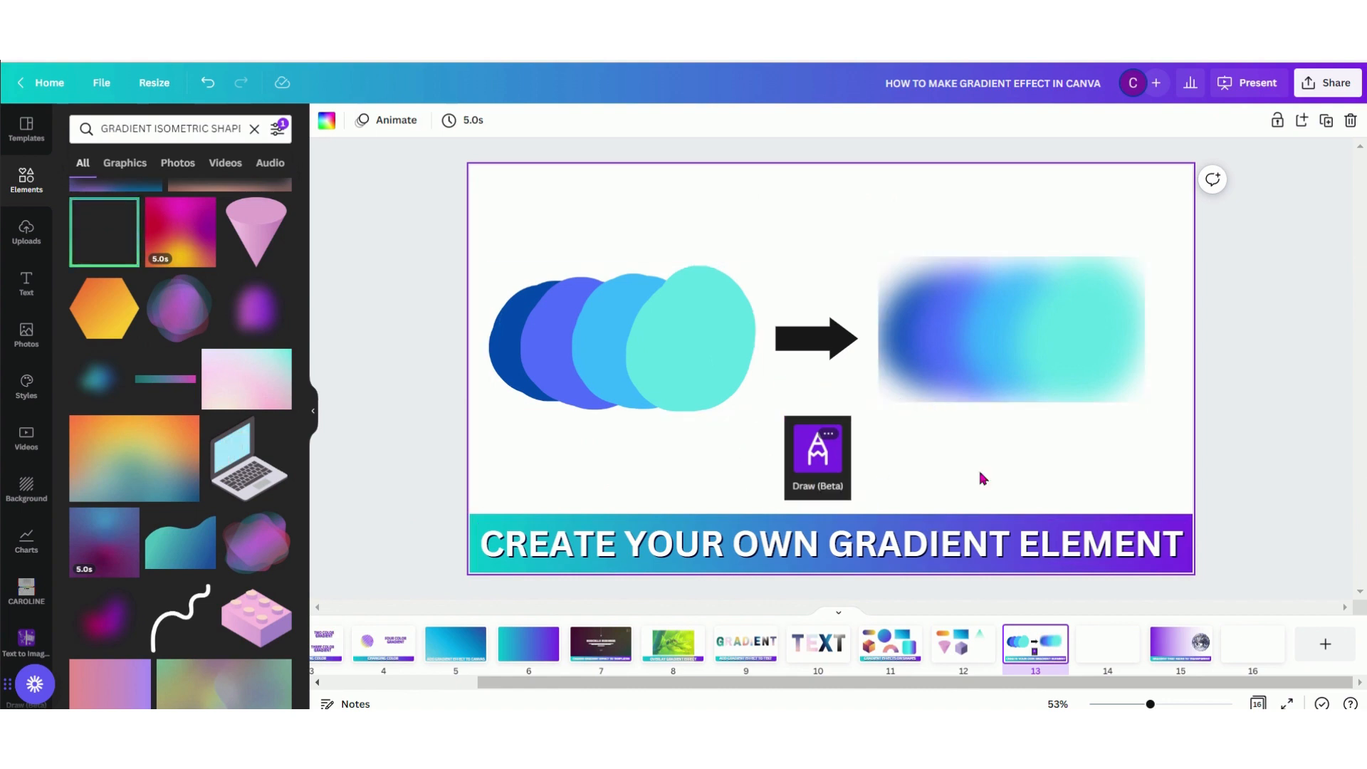
click(1098, 645)
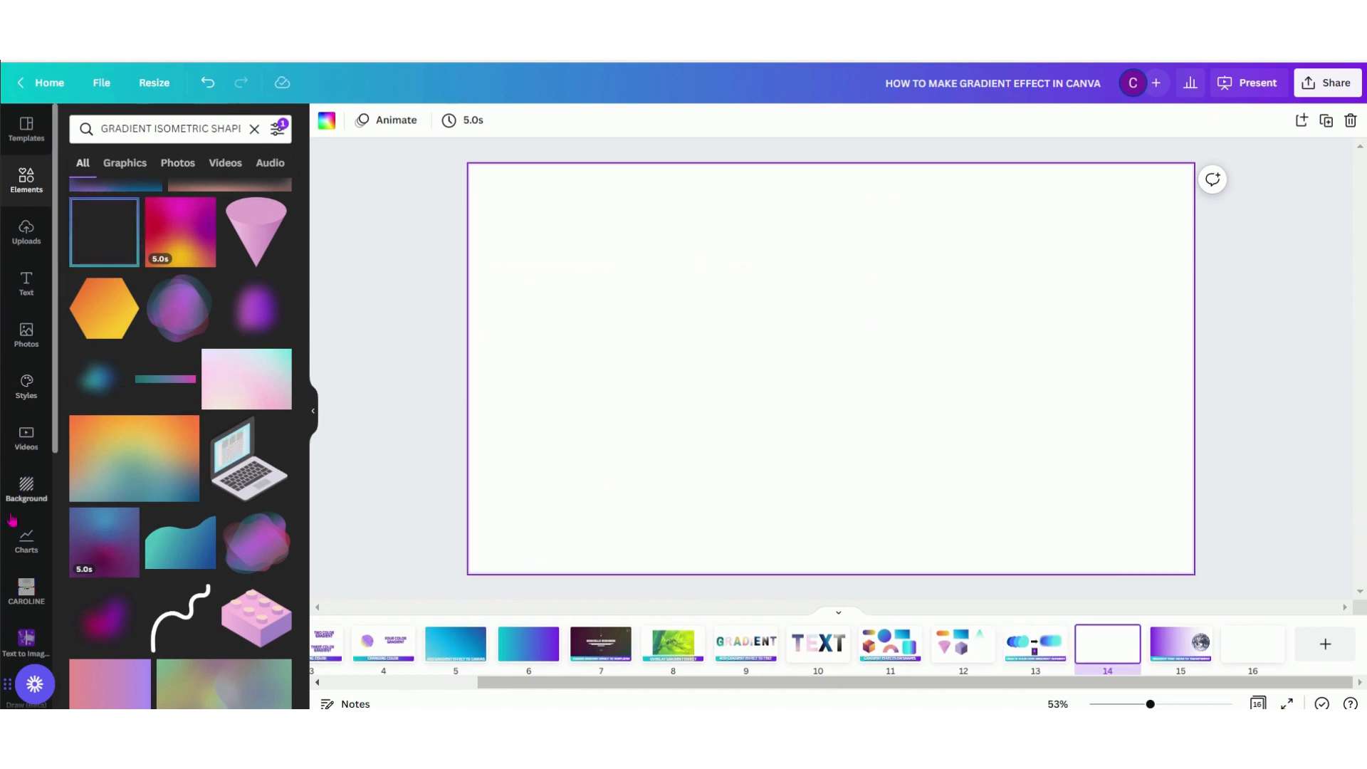
scroll(24, 663, down, 5)
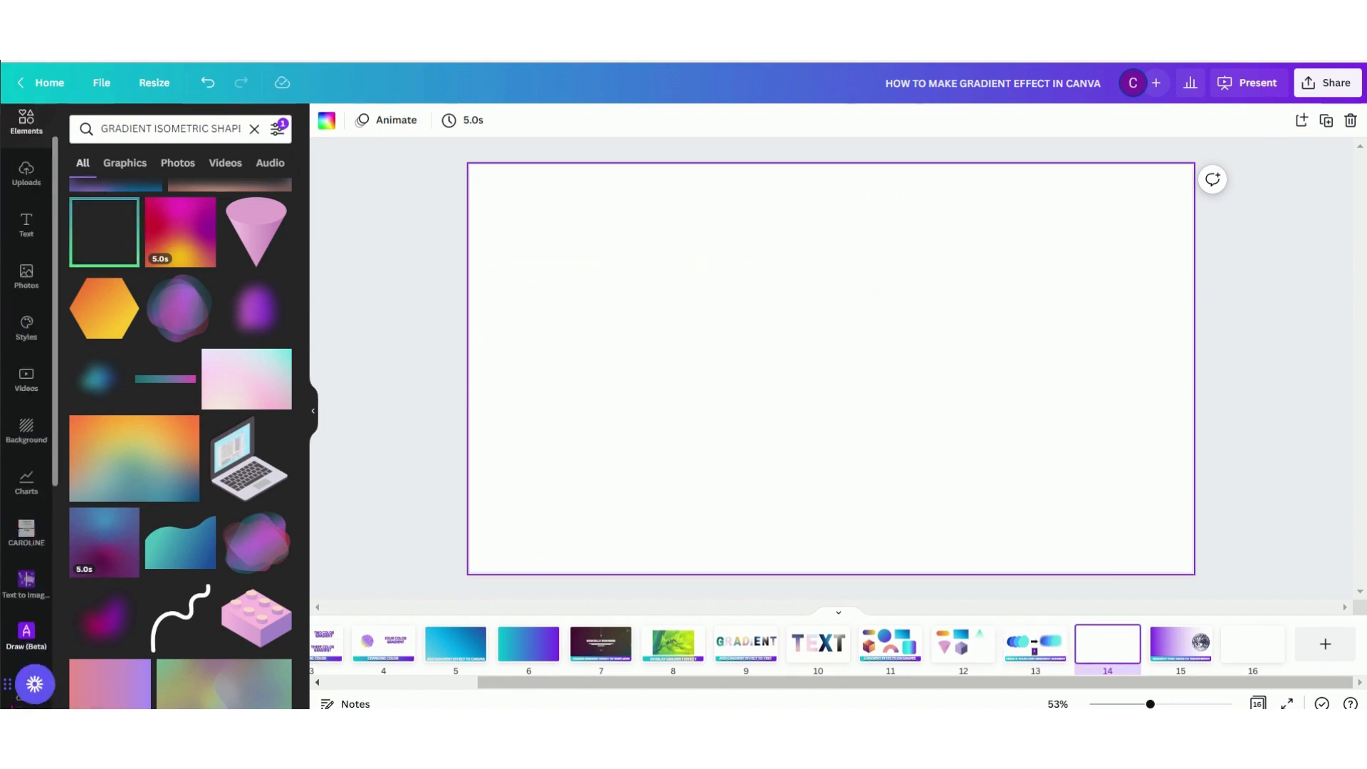
scroll(26, 385, down, 2)
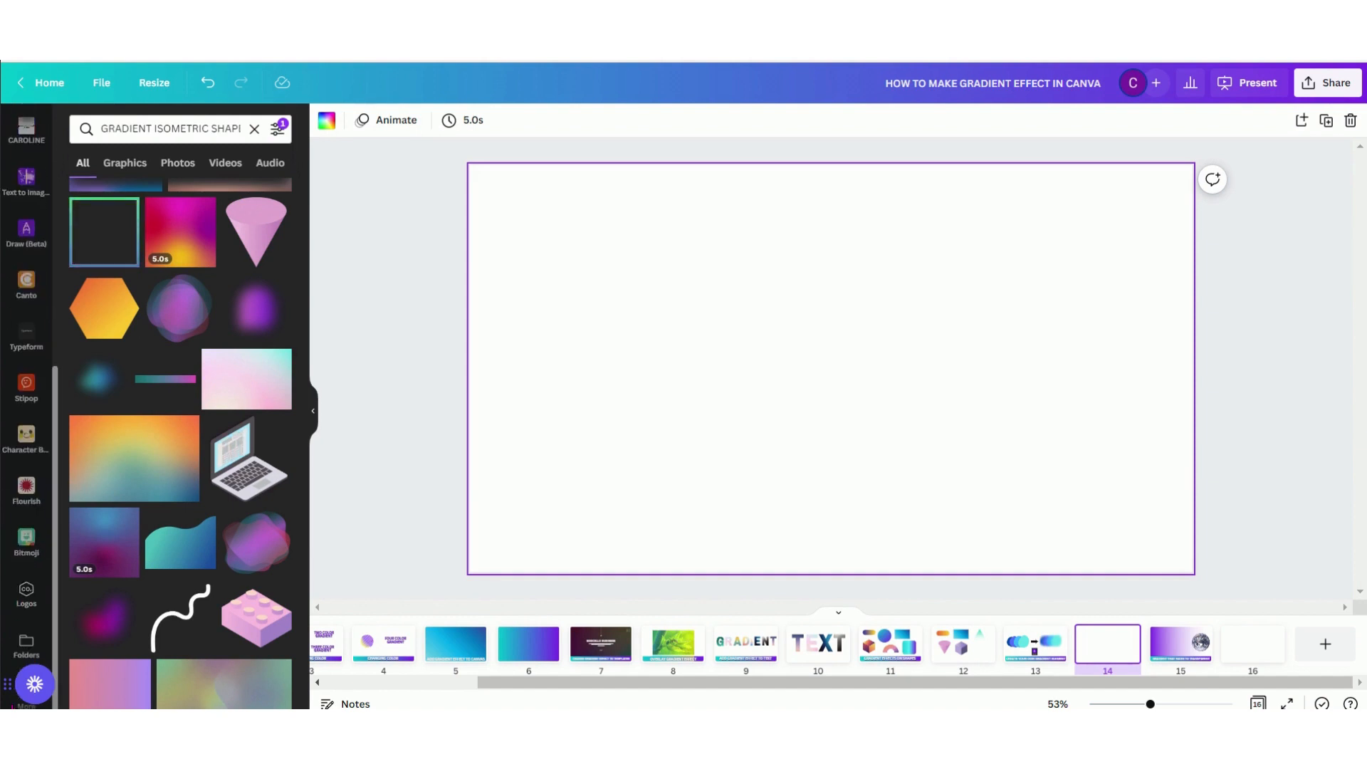
click(33, 248)
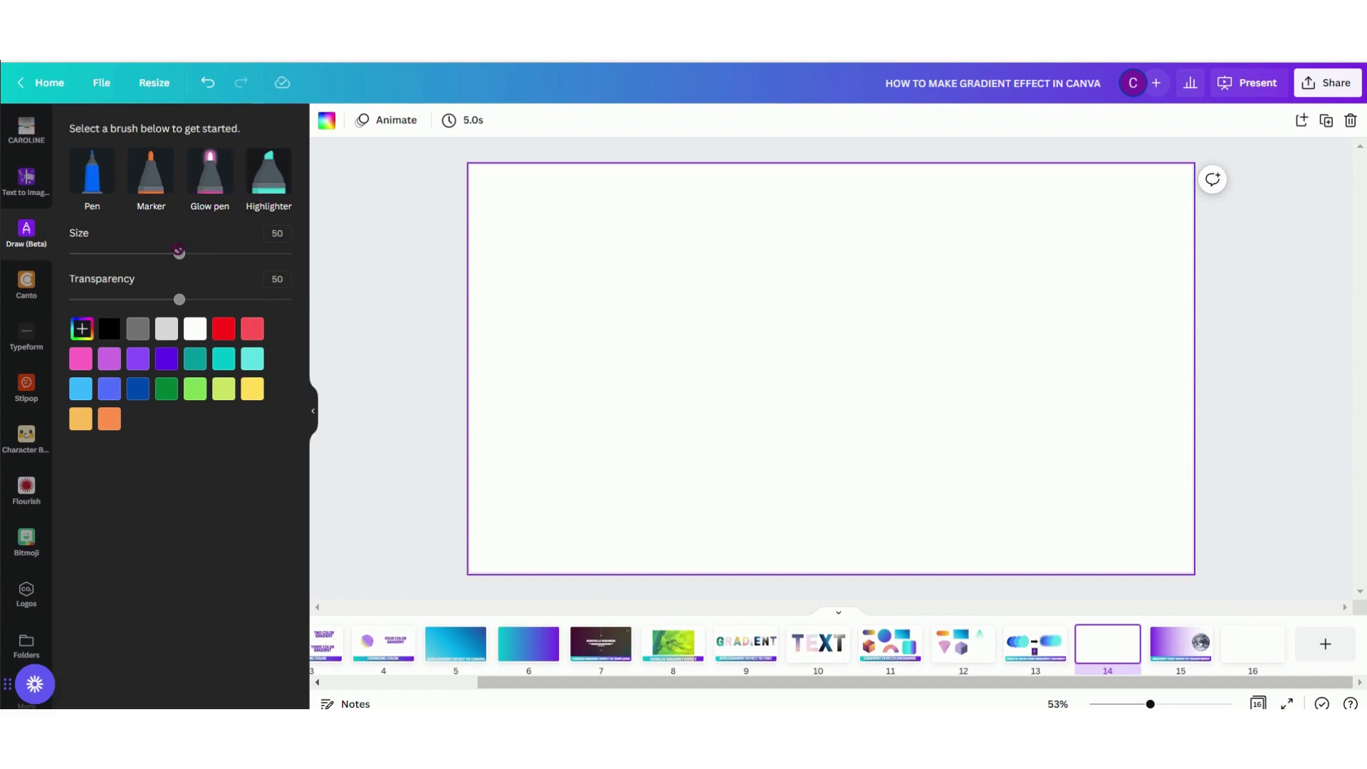
With the Marker at size 100 and transparency 100, paint four adjoining vertical bands in red, coral, pink and purple across page 14
click(141, 184)
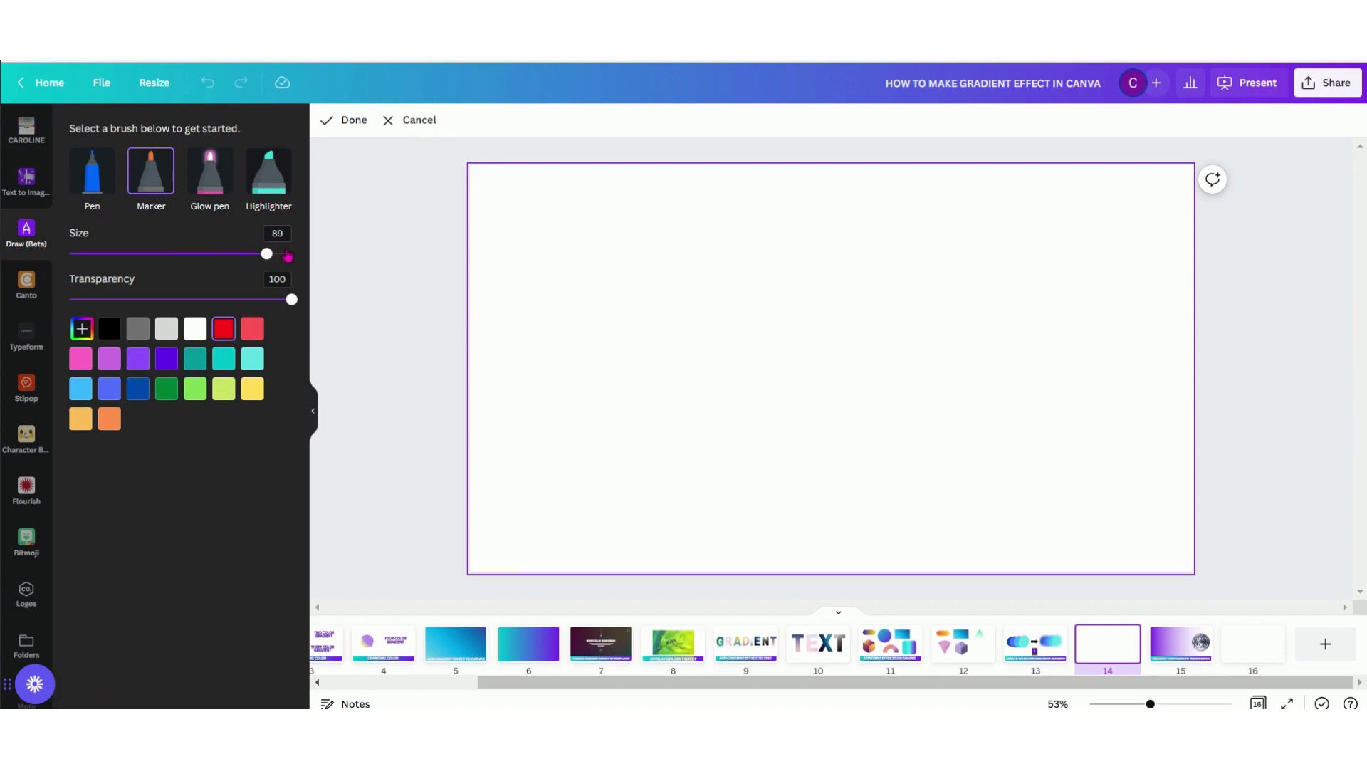
mouse_move(559, 238)
mouse_down()
mouse_move(559, 451)
mouse_move(573, 477)
mouse_move(589, 415)
mouse_move(580, 250)
mouse_move(596, 226)
mouse_move(623, 317)
mouse_move(625, 488)
mouse_up()
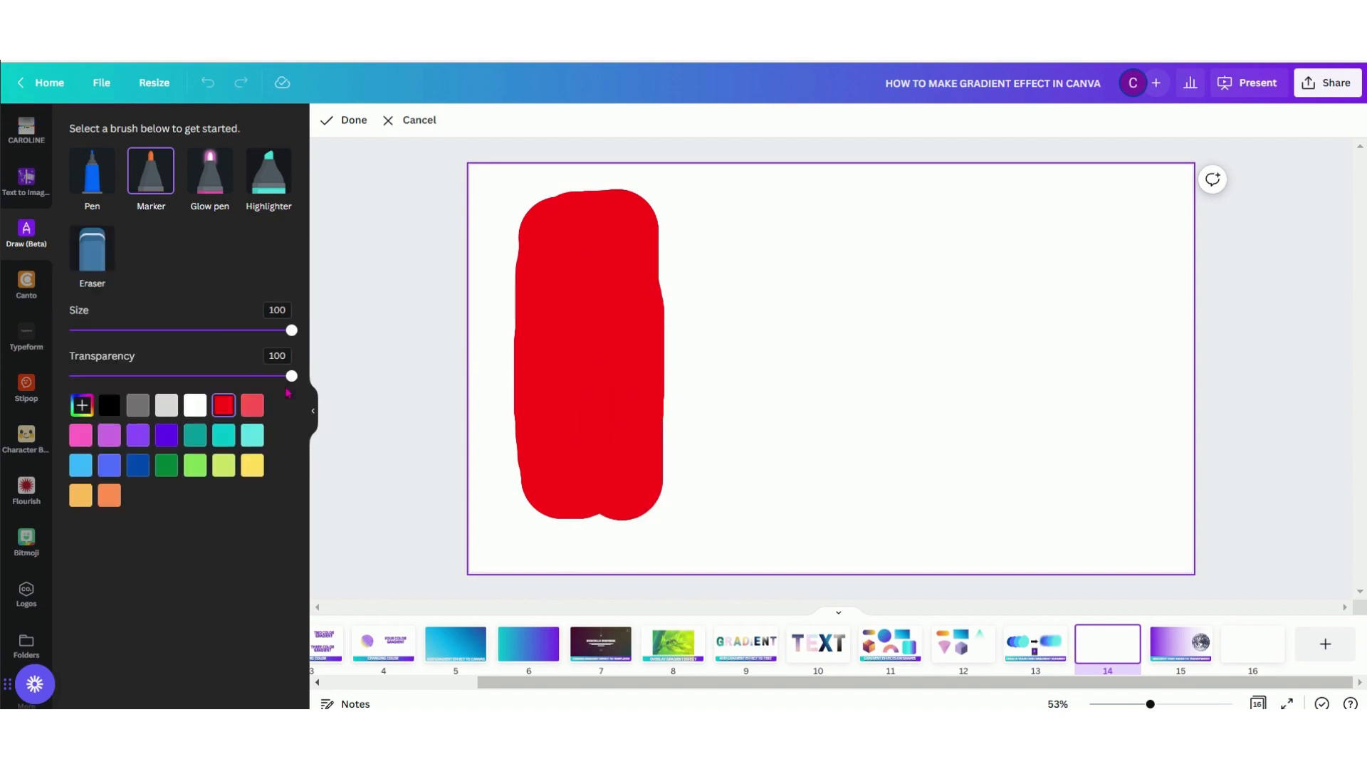
click(253, 405)
mouse_move(680, 216)
mouse_down()
mouse_move(691, 480)
mouse_move(742, 482)
mouse_move(751, 457)
mouse_move(739, 229)
mouse_move(906, 228)
mouse_move(905, 503)
mouse_move(845, 498)
mouse_move(831, 482)
mouse_move(814, 283)
mouse_move(845, 300)
mouse_move(857, 468)
mouse_up()
click(81, 435)
click(108, 438)
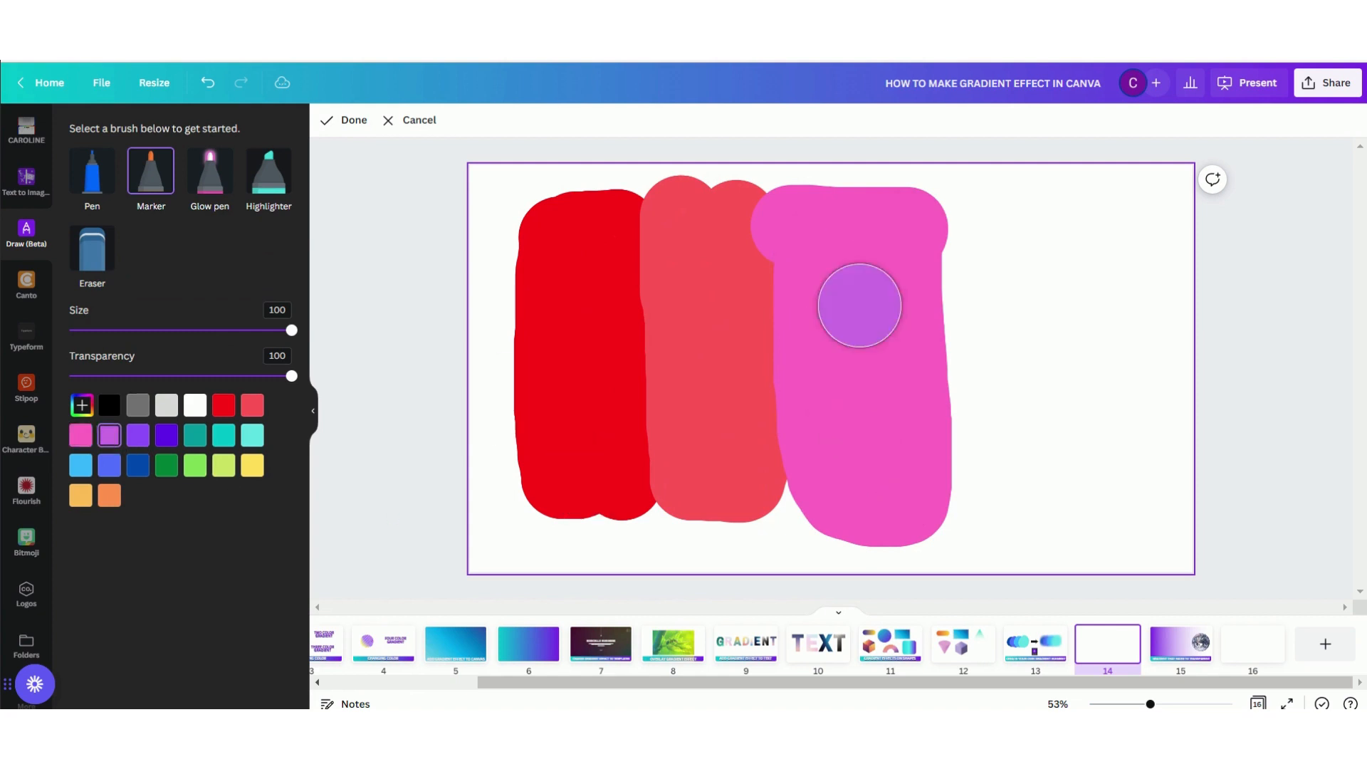
mouse_move(965, 218)
mouse_down()
mouse_move(976, 513)
mouse_move(1061, 473)
mouse_move(1047, 255)
mouse_move(1034, 217)
mouse_move(1013, 290)
mouse_move(1024, 476)
mouse_up()
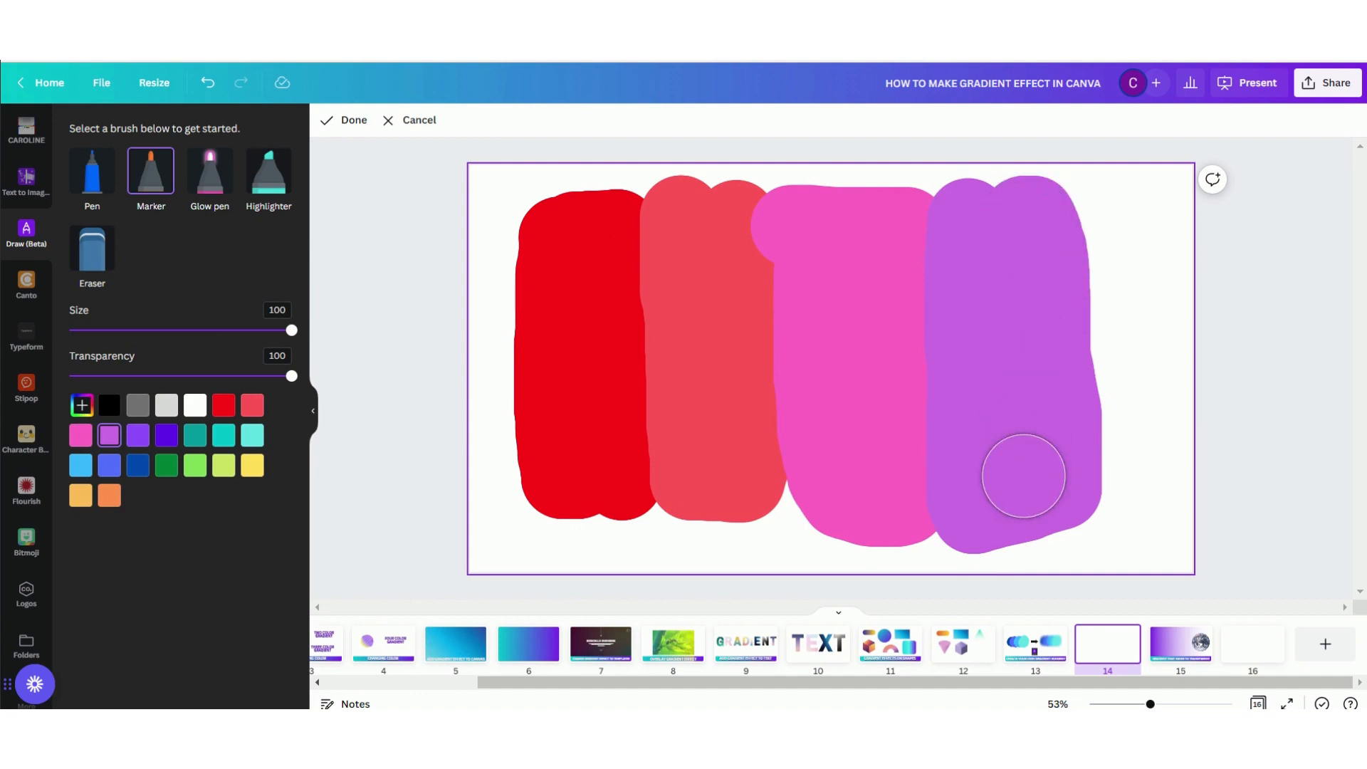
Paint white along the purple band's right edge to trim it and finish the drawing
click(194, 406)
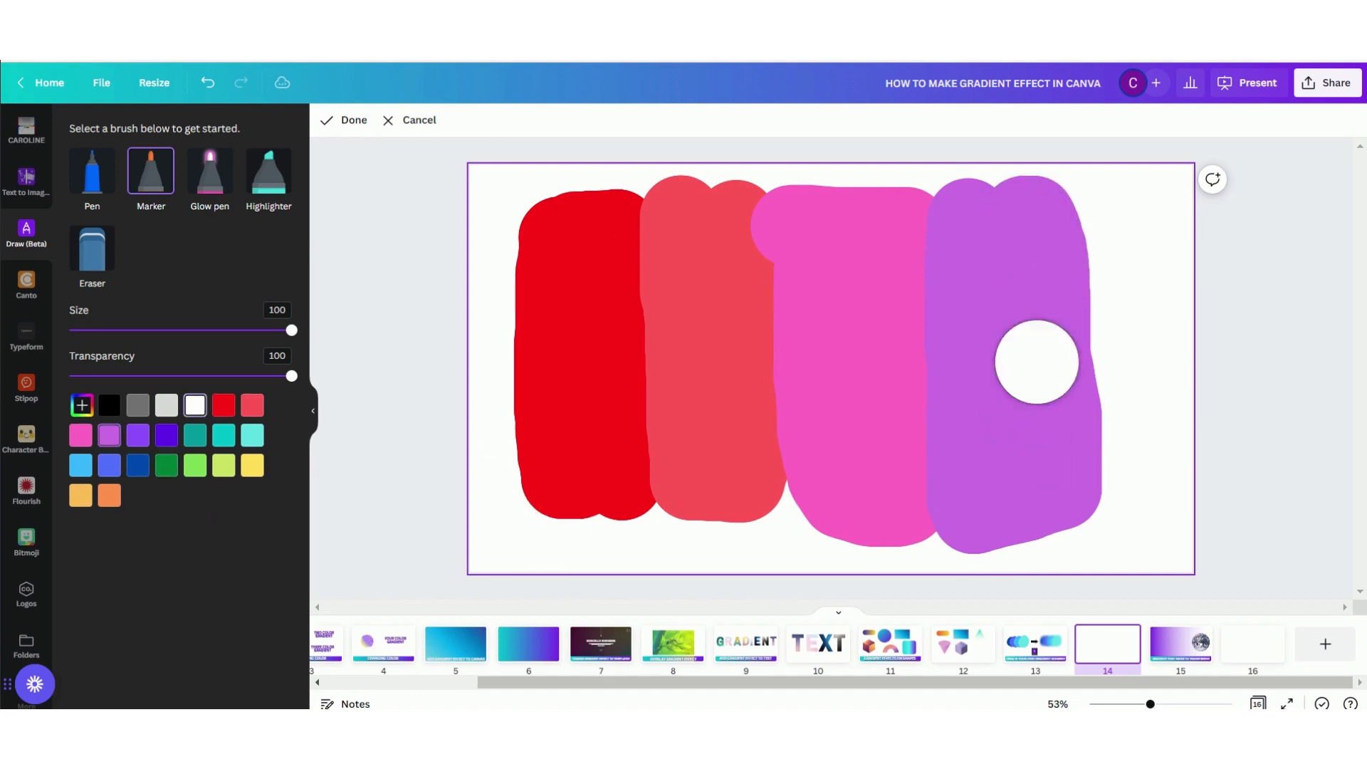
drag(1104, 223, 1153, 513)
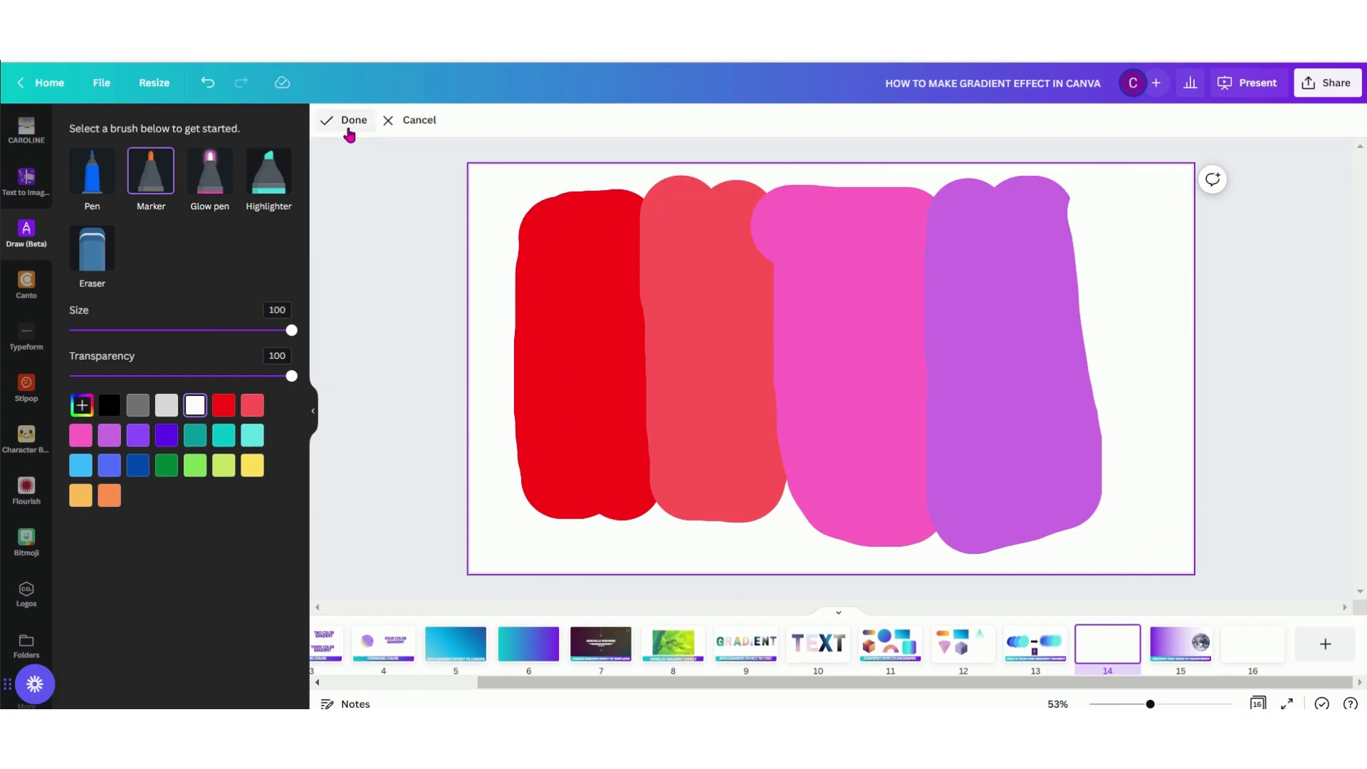
click(356, 121)
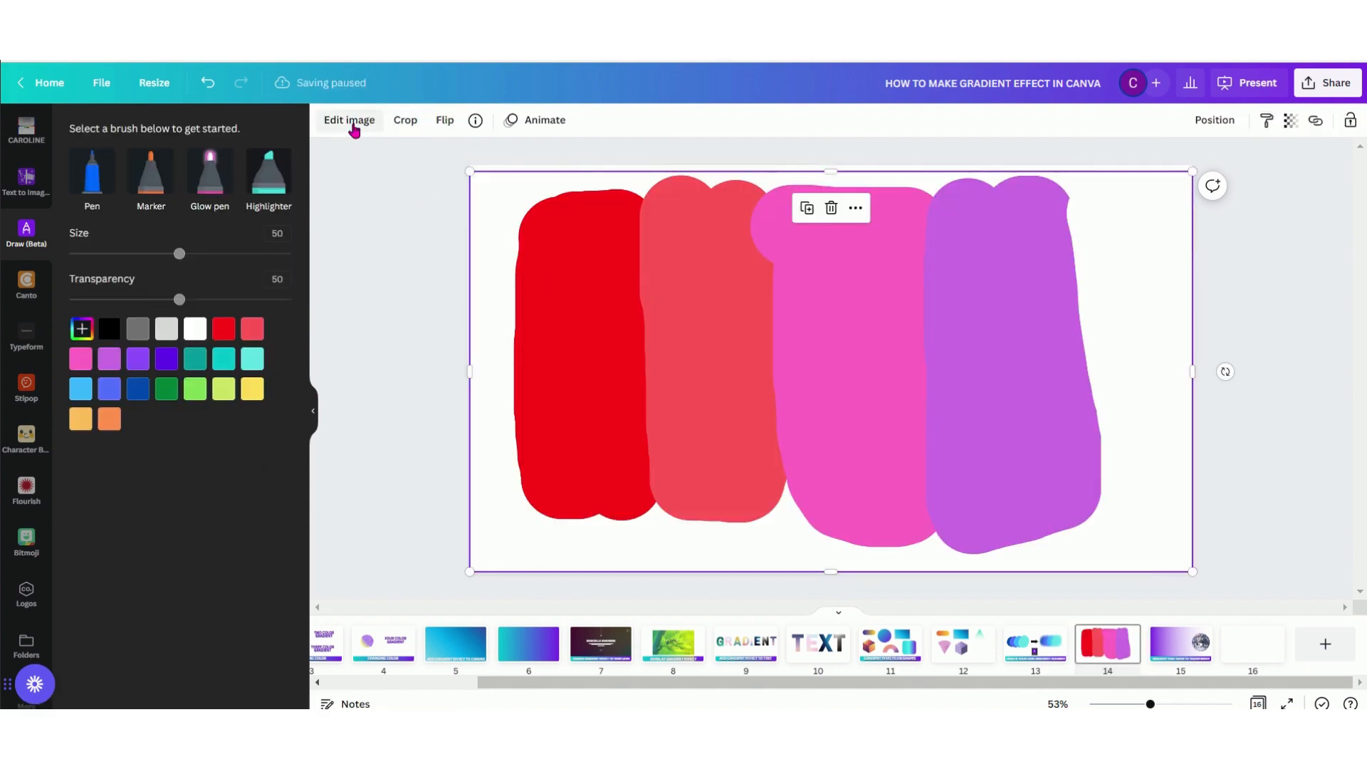
Set the blur of the red-to-purple drawing on page 14 to 100
click(353, 122)
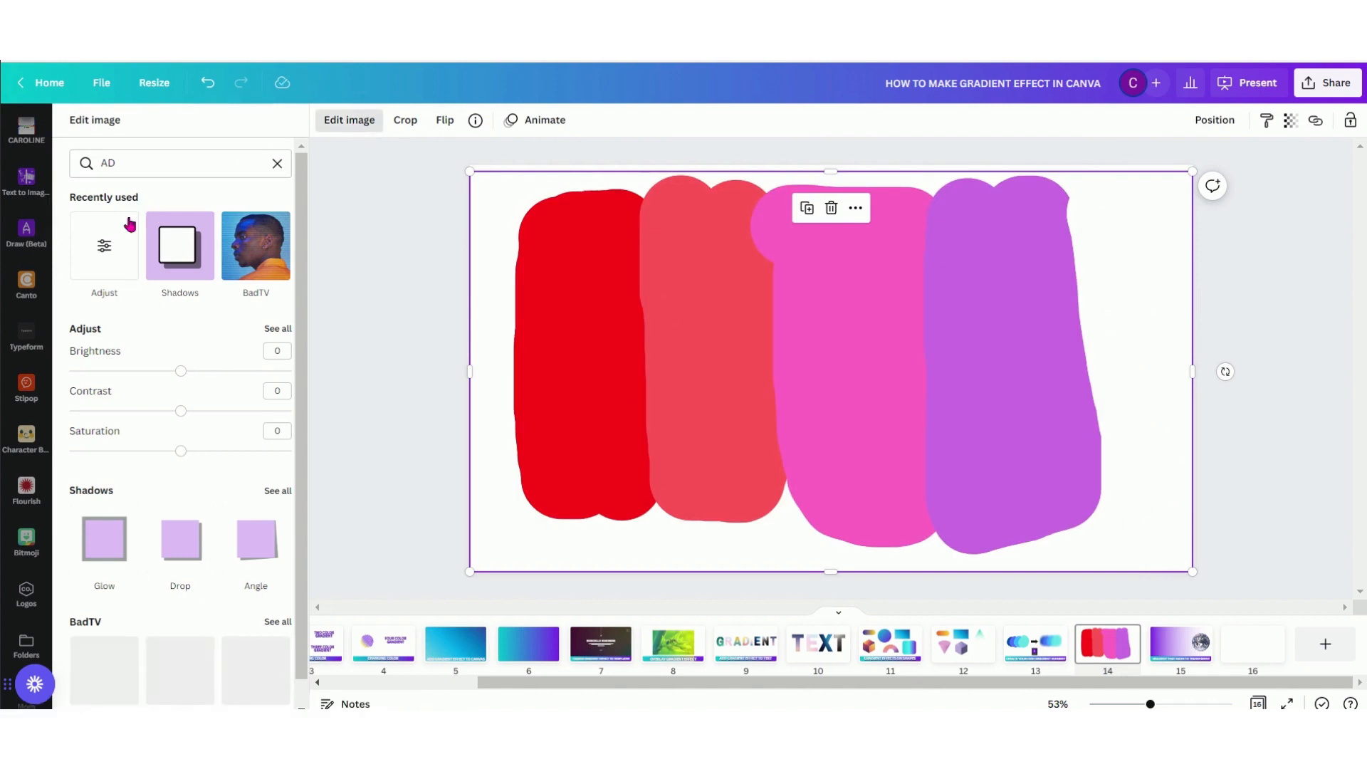
click(104, 256)
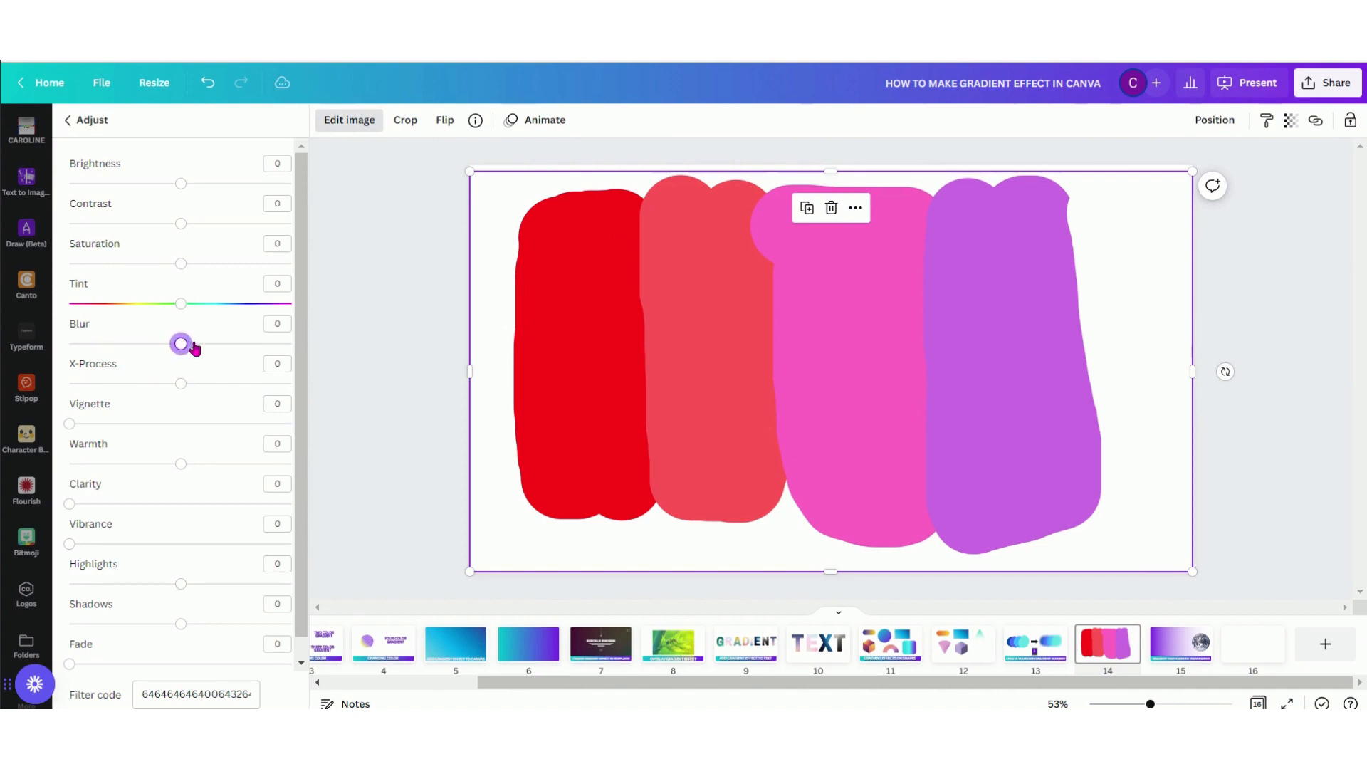
drag(194, 348, 312, 358)
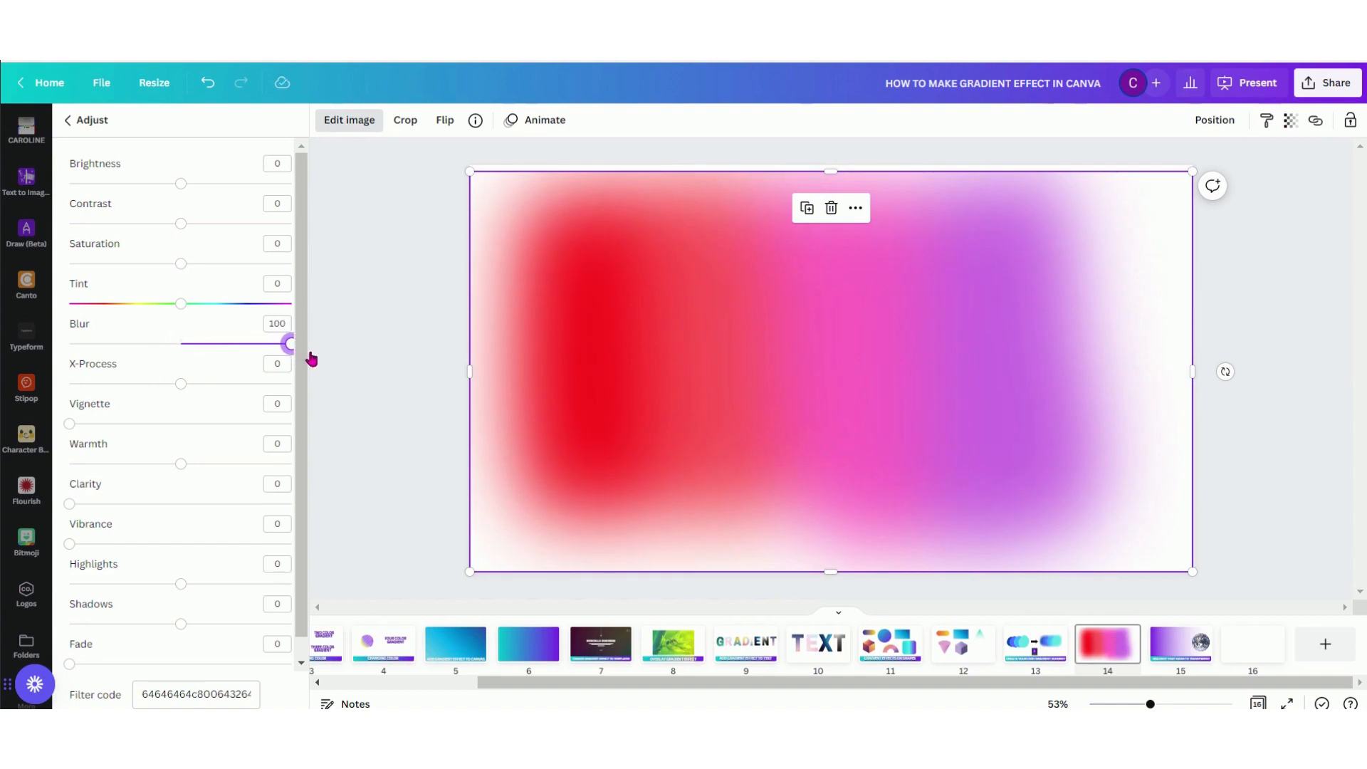
Resize the blurred red-to-purple drawing and reposition it so that it covers the whole page
drag(1195, 570, 930, 412)
click(866, 587)
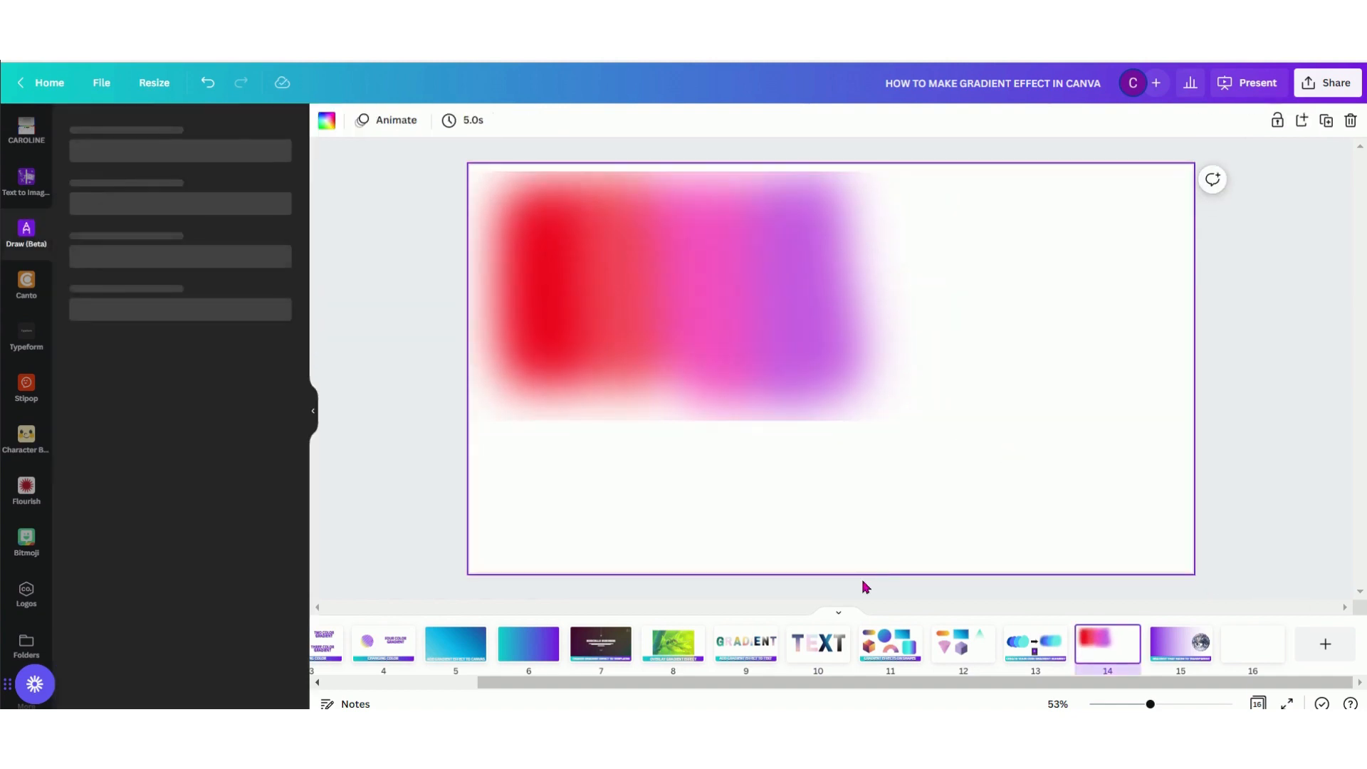
drag(647, 306, 620, 284)
drag(887, 405, 1307, 683)
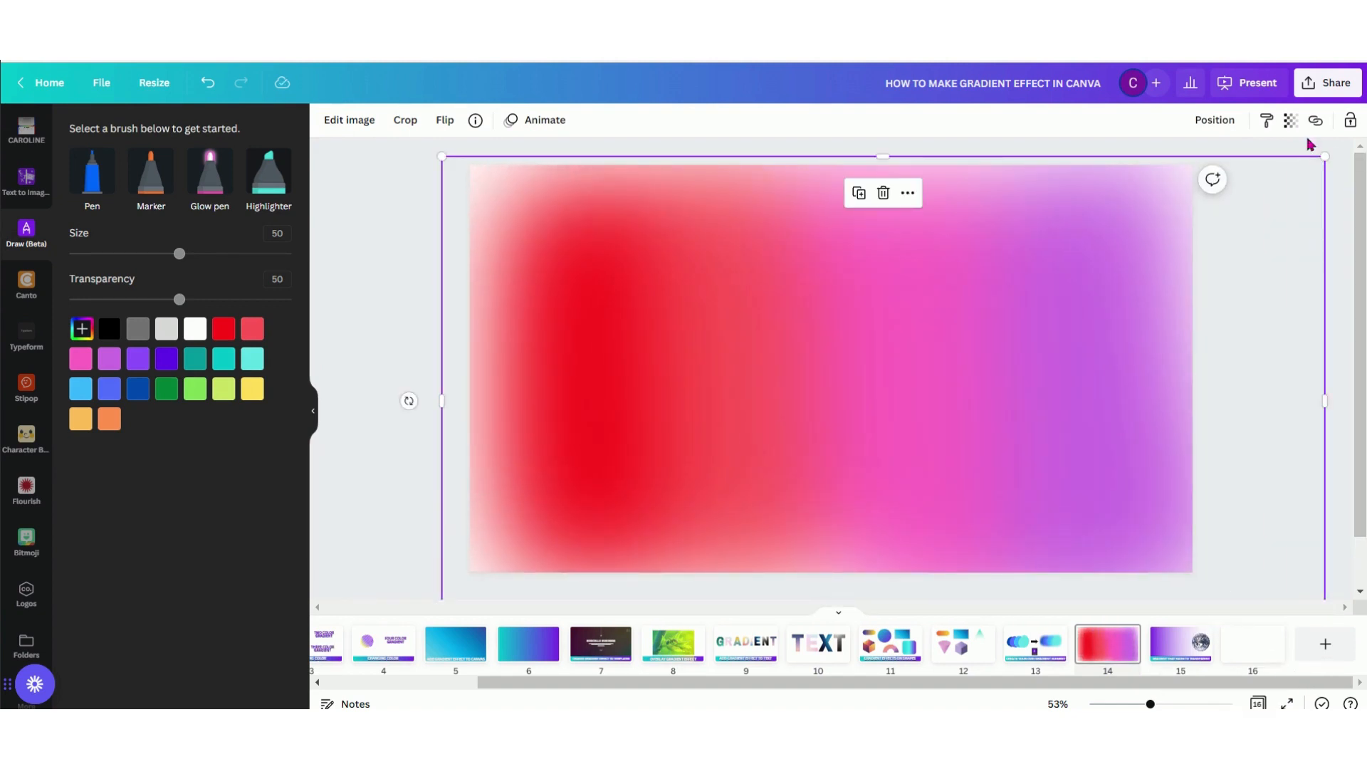
Lower the transparency value of the enlarged red-to-purple gradient to make it semi-transparent, and deselect it
click(1291, 120)
drag(1289, 180, 1236, 183)
click(497, 266)
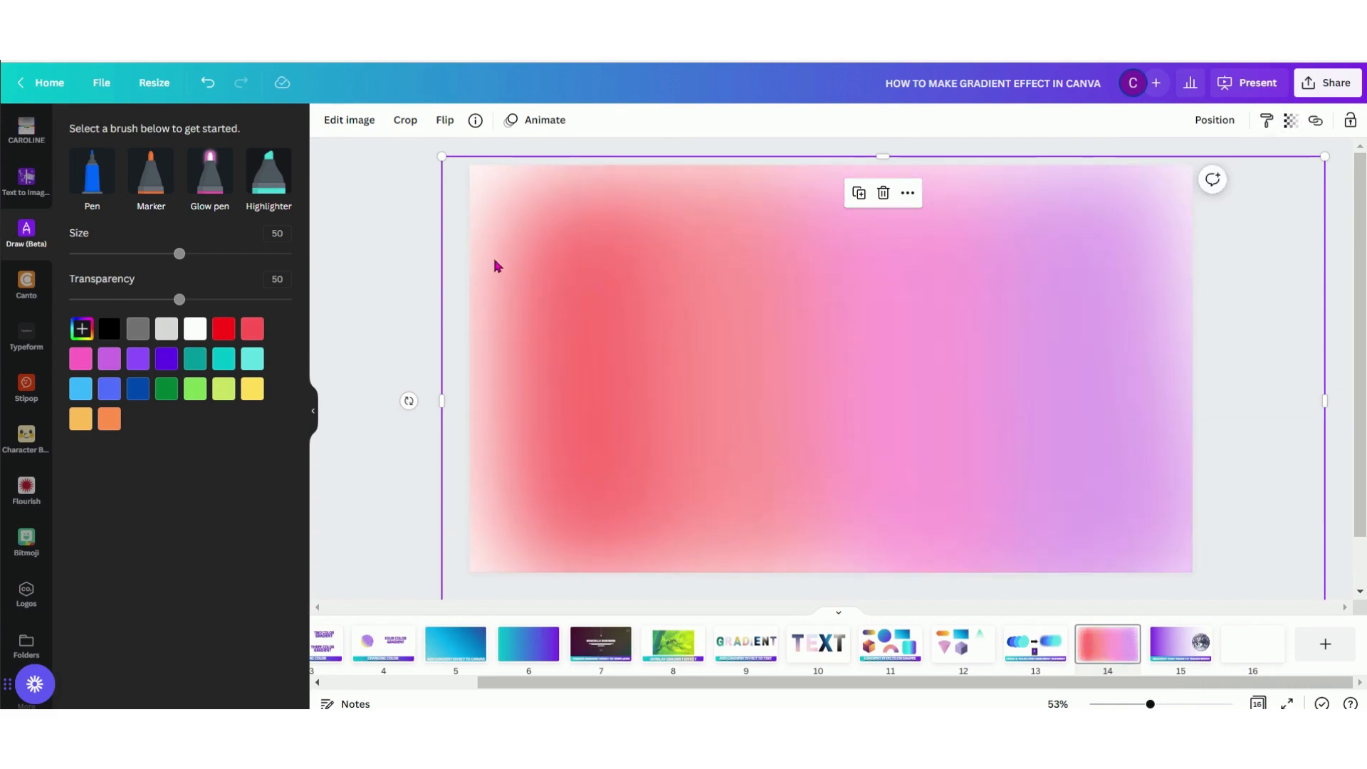
click(1336, 362)
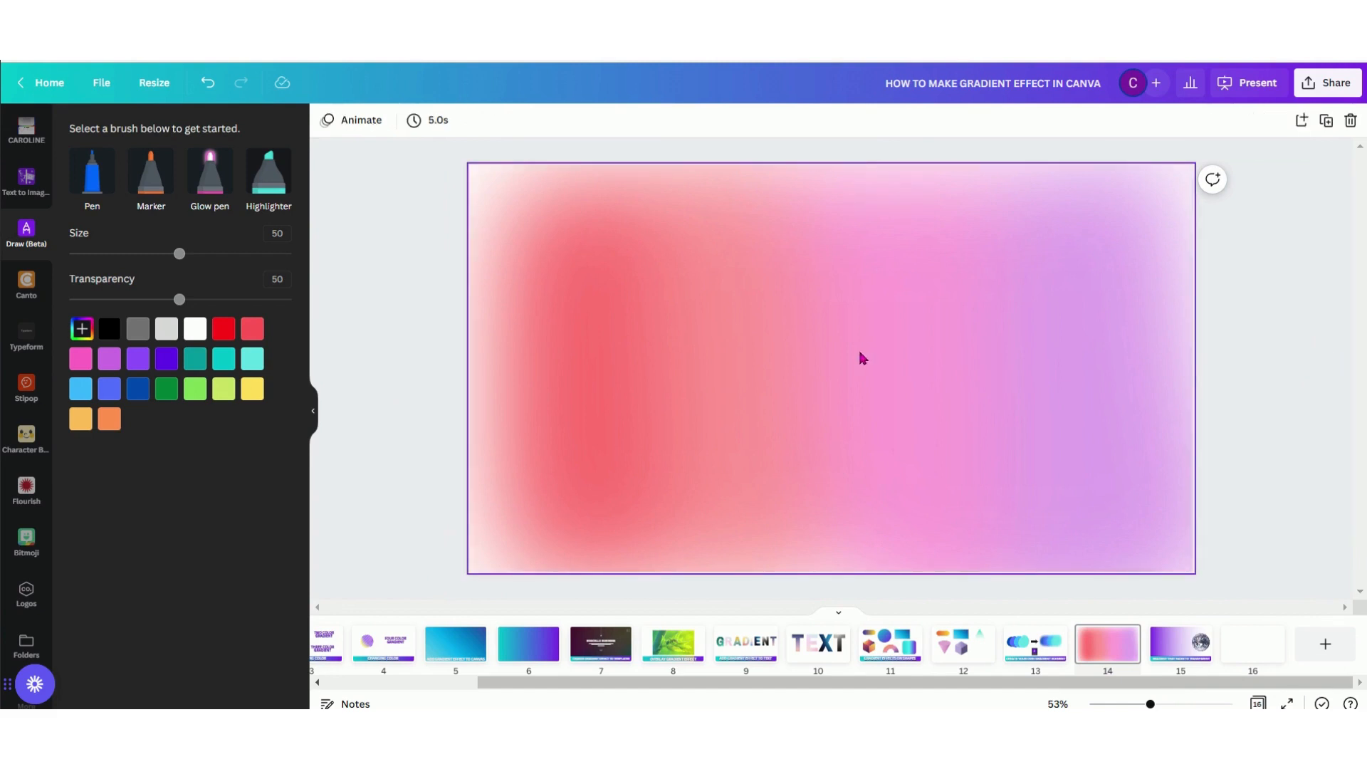
Replace the drawing on page 14 with two overlapping blobs in dark blue and light blue, painted with the Marker at size 100
click(896, 302)
key(Delete)
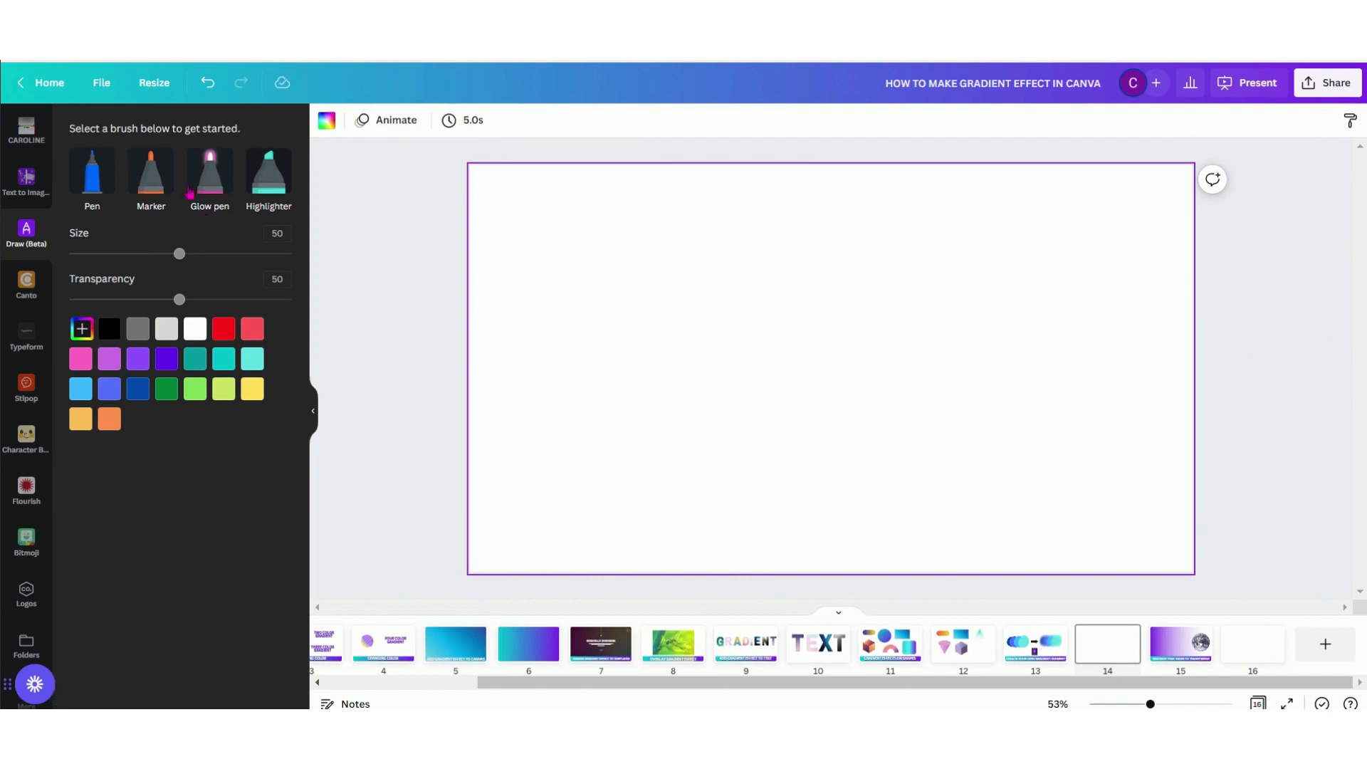
click(165, 193)
drag(179, 254, 293, 255)
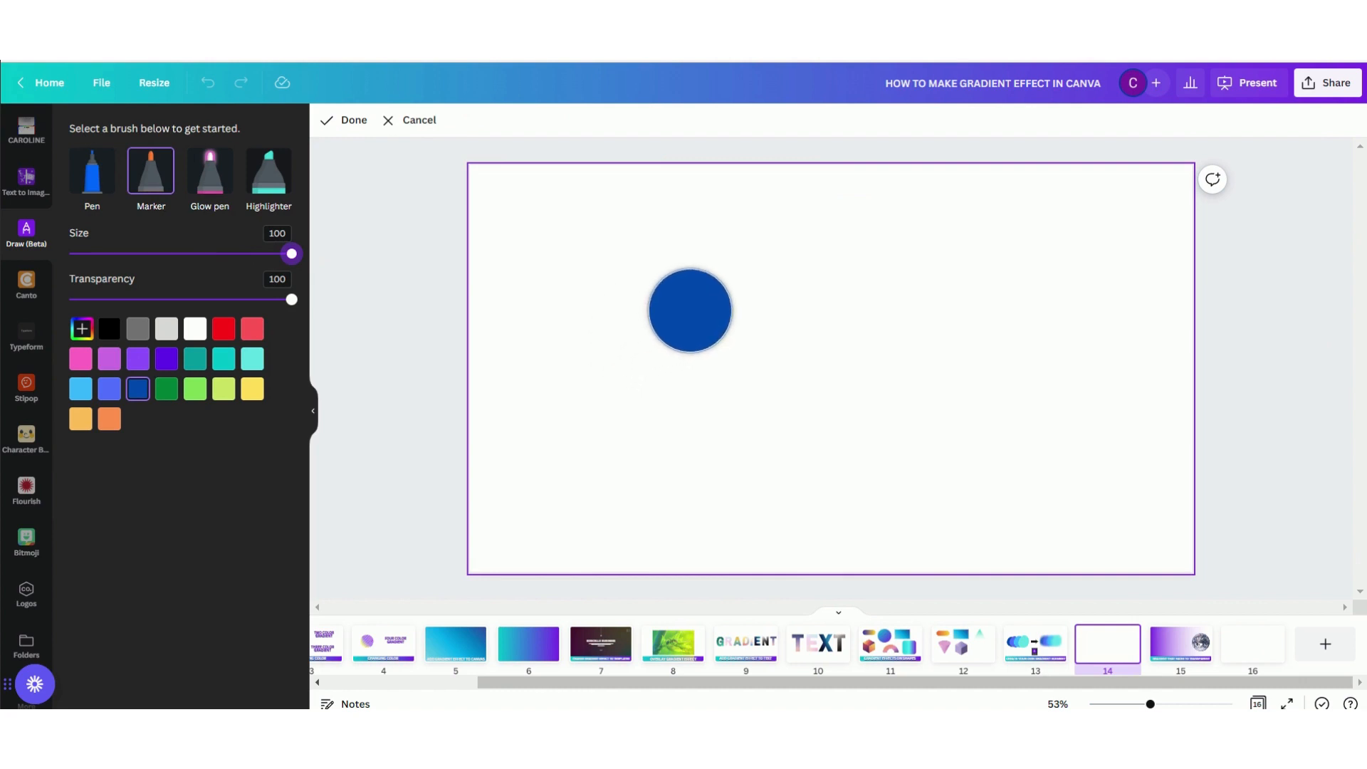
mouse_move(690, 311)
mouse_down()
mouse_move(691, 353)
mouse_move(730, 350)
mouse_move(727, 305)
mouse_move(681, 302)
mouse_move(674, 339)
mouse_move(722, 360)
mouse_move(752, 304)
mouse_move(684, 275)
mouse_move(635, 292)
mouse_move(629, 354)
mouse_move(680, 390)
mouse_move(733, 390)
mouse_move(772, 366)
mouse_move(774, 302)
mouse_move(748, 278)
mouse_up()
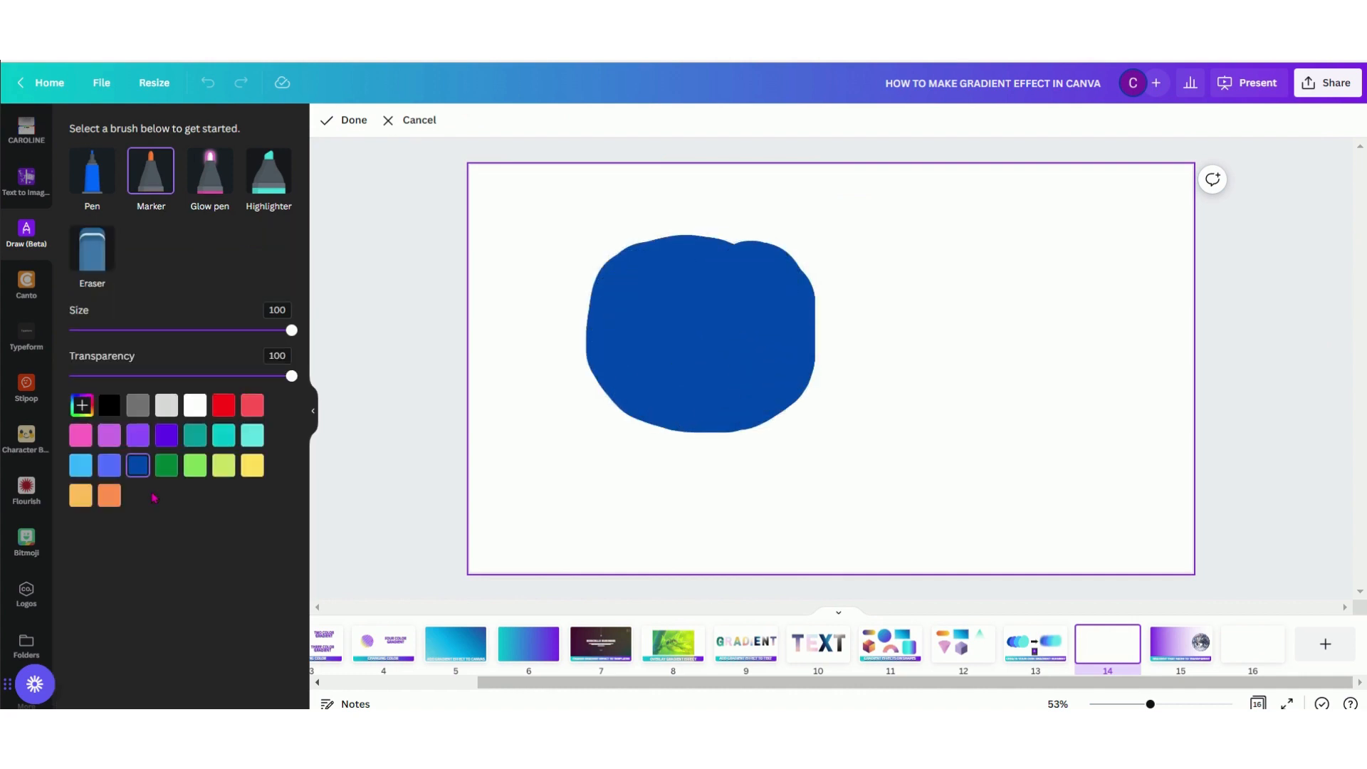
click(81, 470)
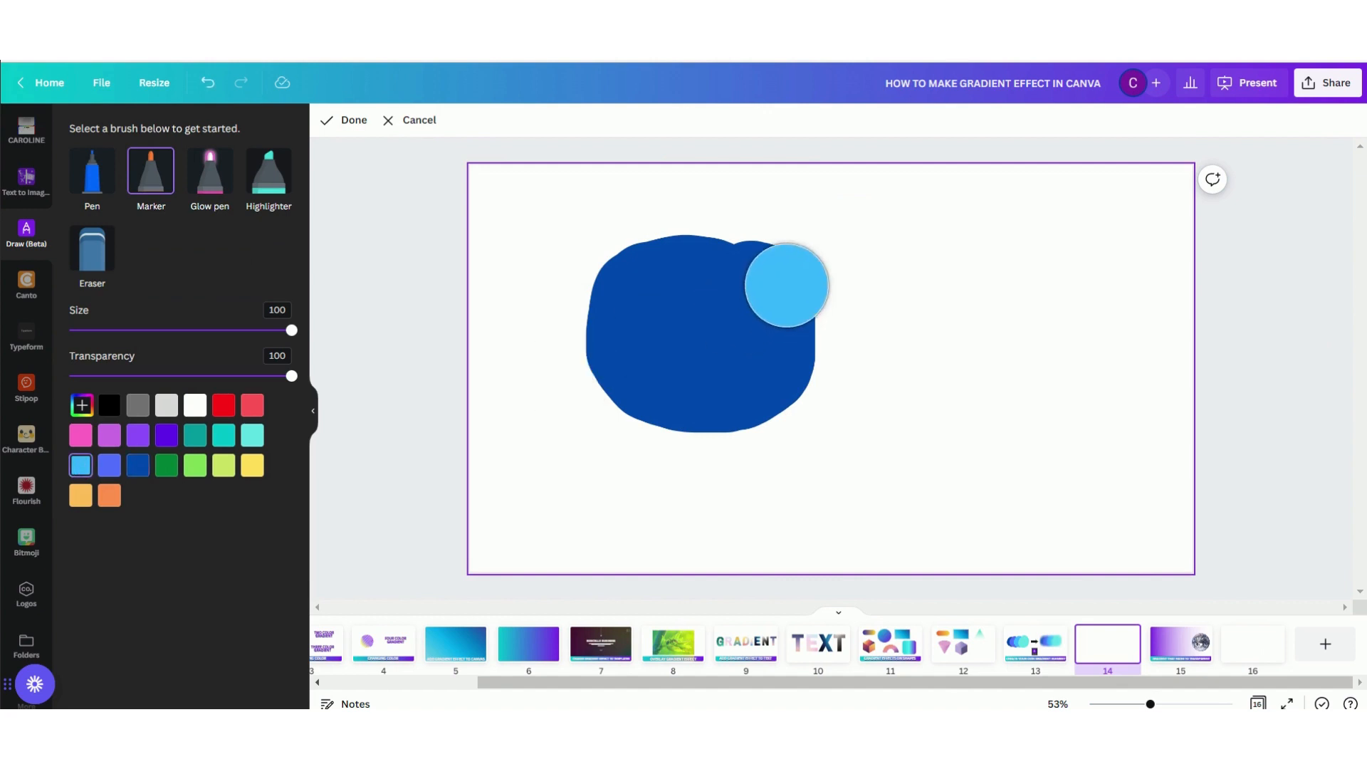
mouse_move(783, 274)
mouse_down()
mouse_move(771, 380)
mouse_move(834, 369)
mouse_move(843, 313)
mouse_move(818, 284)
mouse_move(773, 343)
mouse_move(872, 391)
mouse_move(895, 325)
mouse_move(872, 291)
mouse_move(774, 331)
mouse_move(828, 412)
mouse_move(897, 363)
mouse_move(888, 302)
mouse_move(830, 260)
mouse_up()
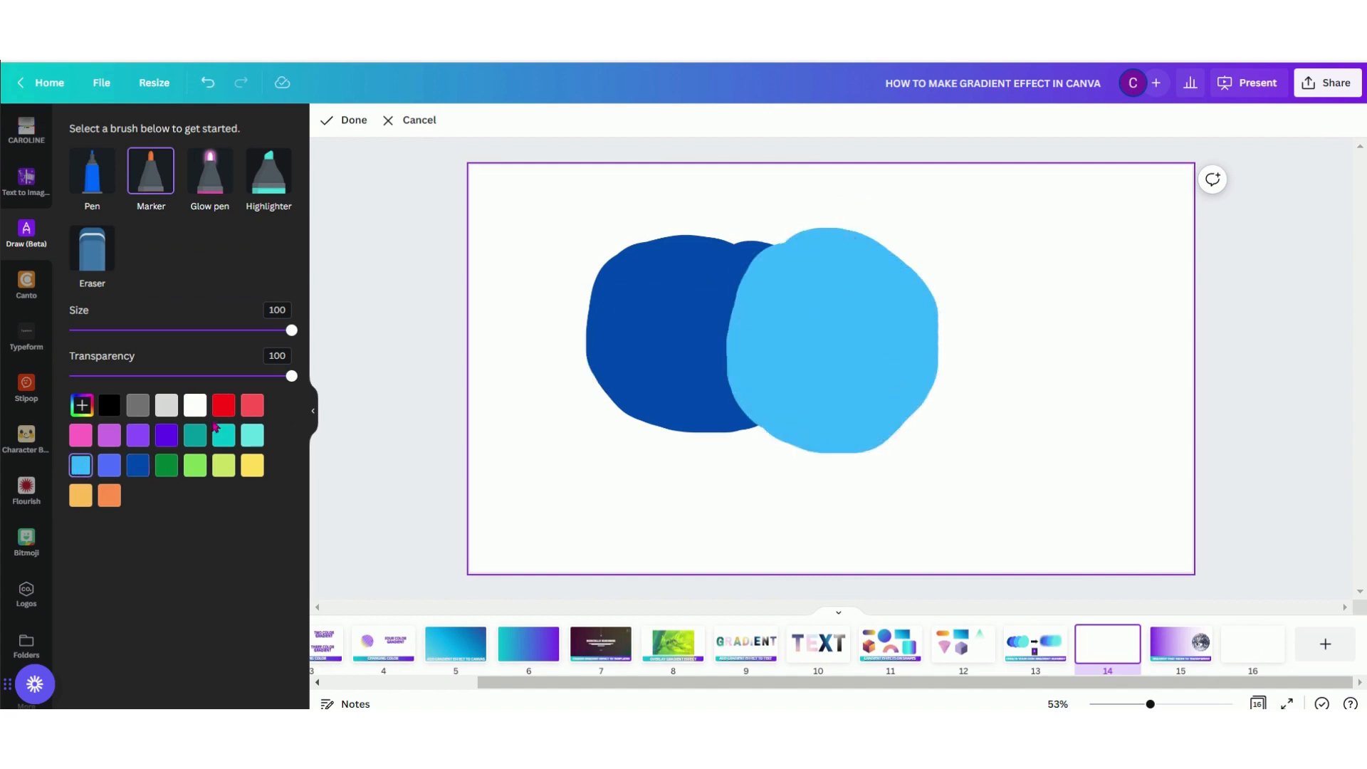
Paint a turquoise blob at transparency 12 overlapping the right side of the light blue one, and finish the drawing
drag(290, 377, 102, 384)
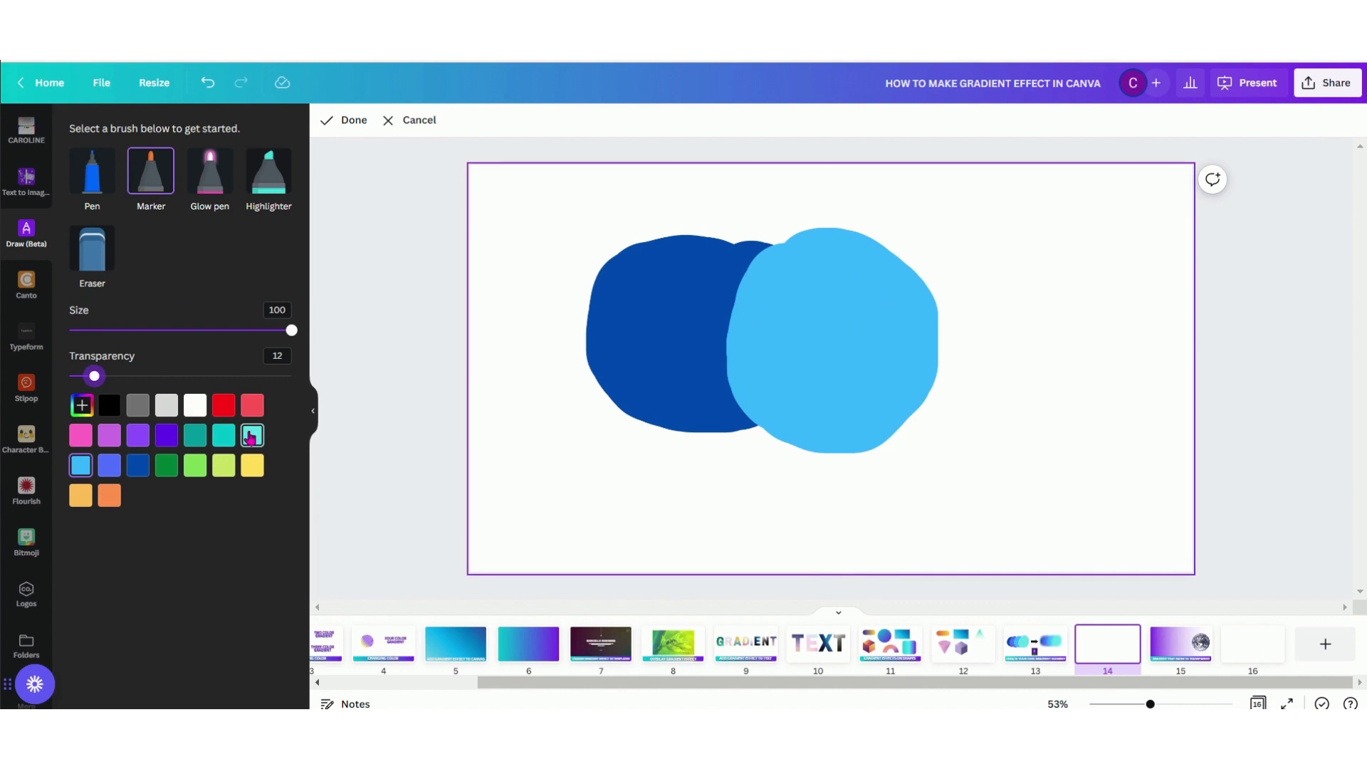
click(250, 437)
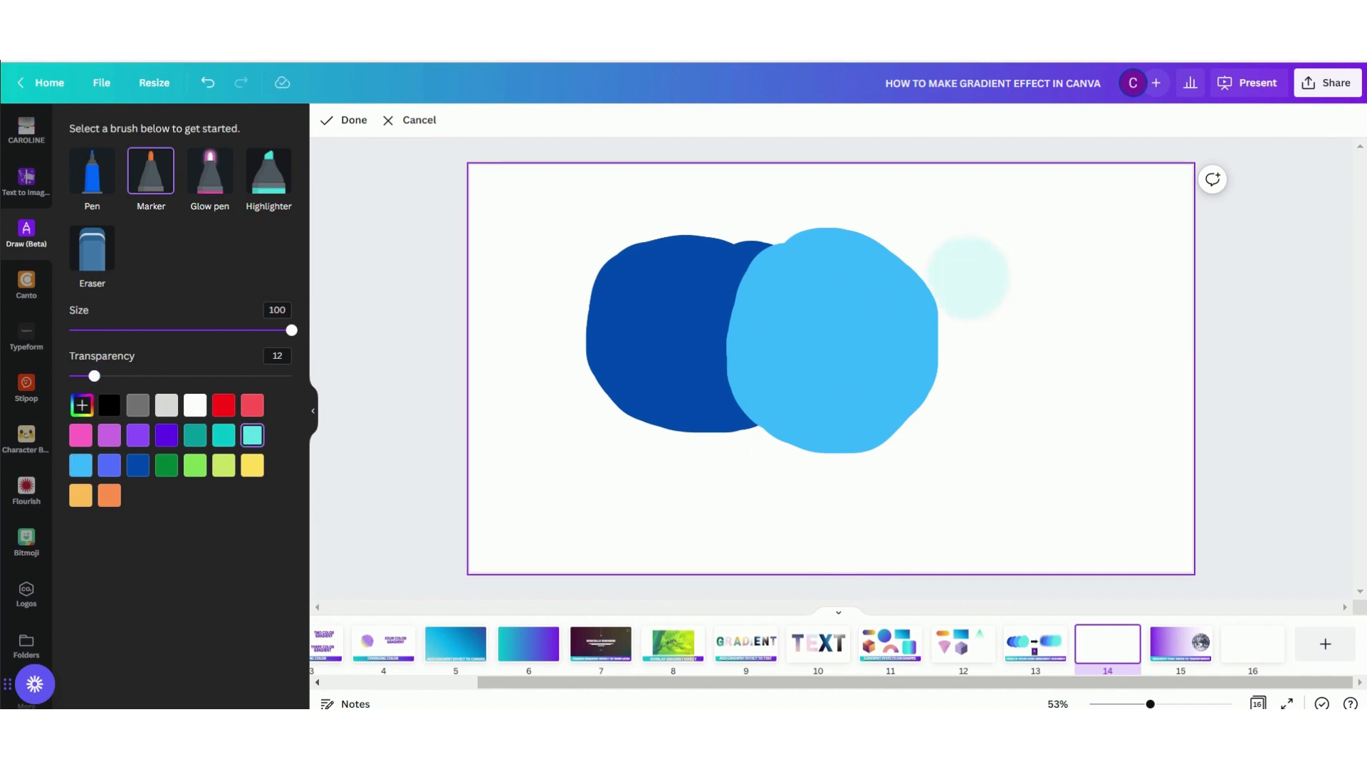
mouse_move(968, 278)
mouse_down()
mouse_move(938, 299)
mouse_move(947, 426)
mouse_move(1023, 327)
mouse_move(971, 272)
mouse_move(921, 294)
mouse_move(946, 402)
mouse_move(1025, 332)
mouse_move(966, 330)
mouse_move(983, 374)
mouse_move(925, 281)
mouse_move(963, 368)
mouse_move(1025, 292)
mouse_move(946, 294)
mouse_move(924, 439)
mouse_up()
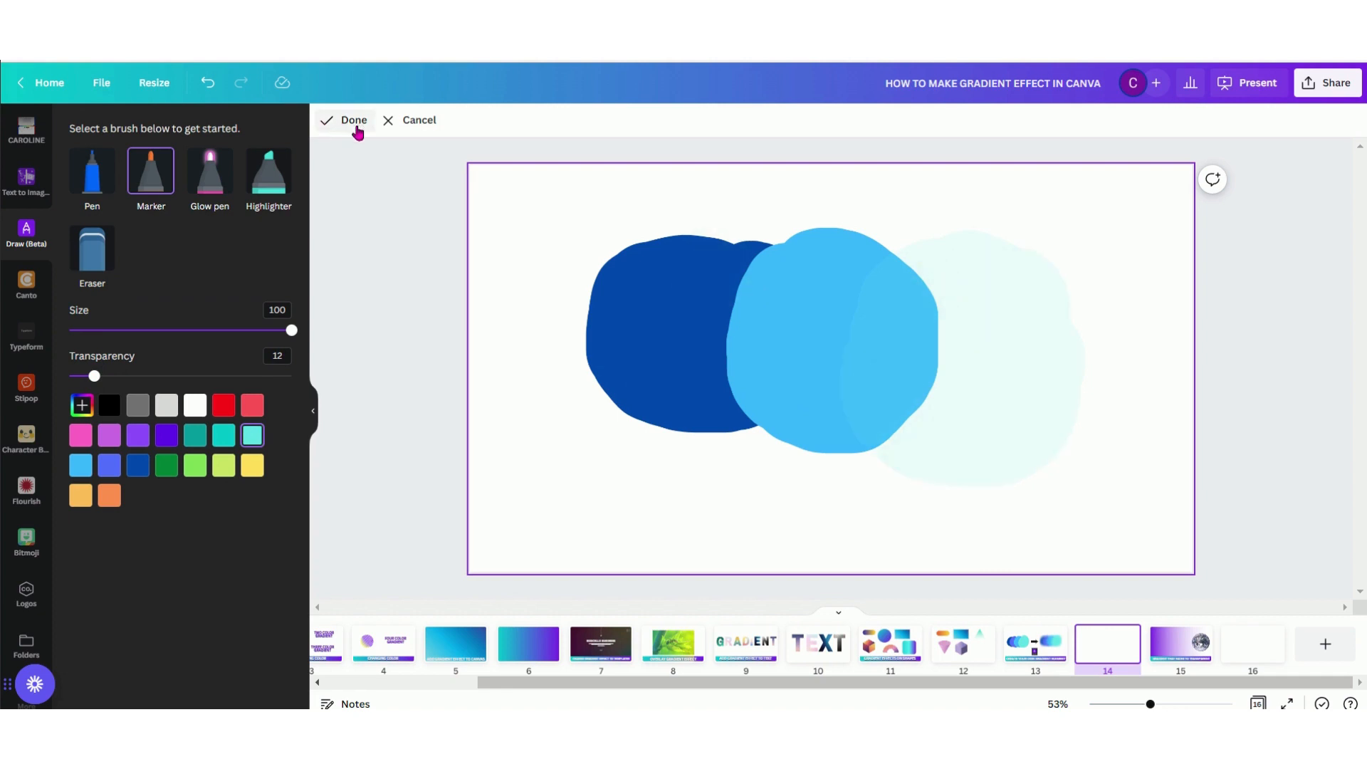
click(354, 121)
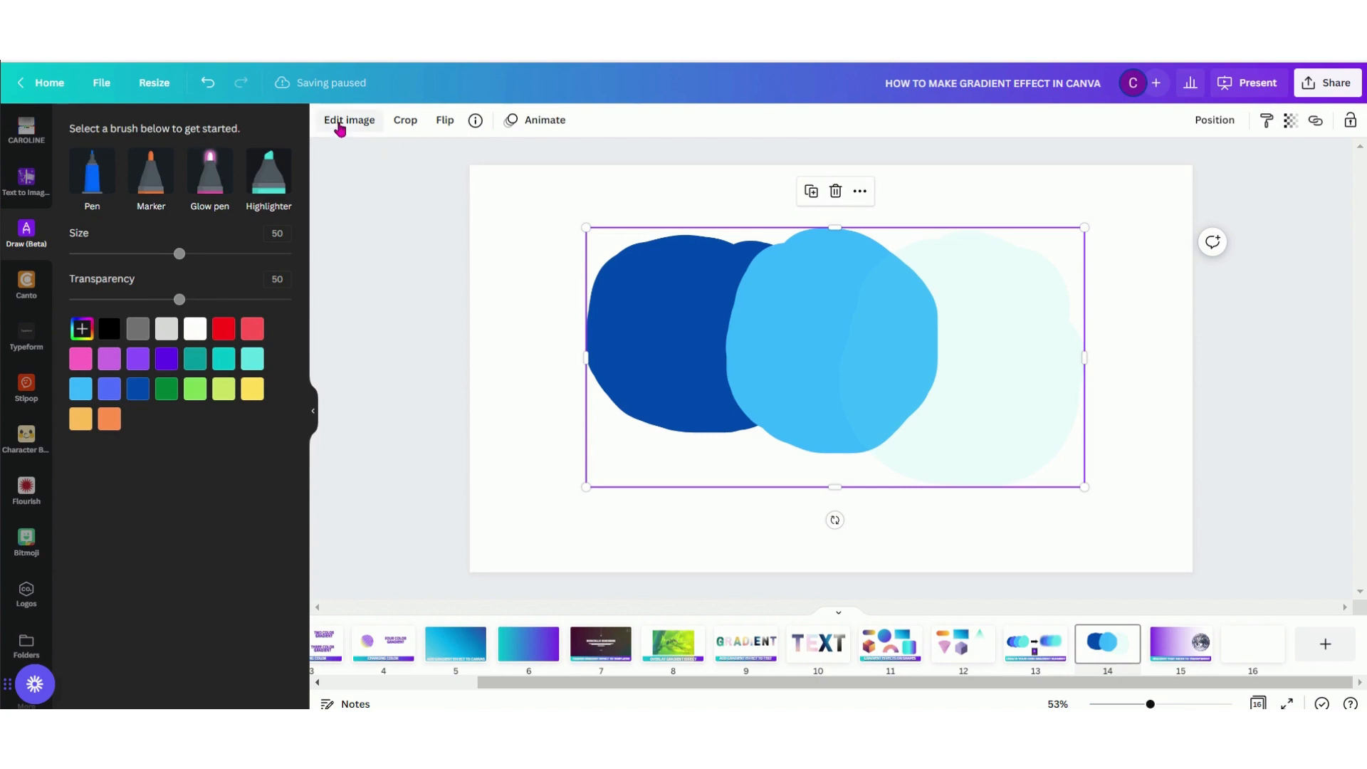
Set the blue drawing's blur to 100 and move it to the page's upper-left corner
click(342, 121)
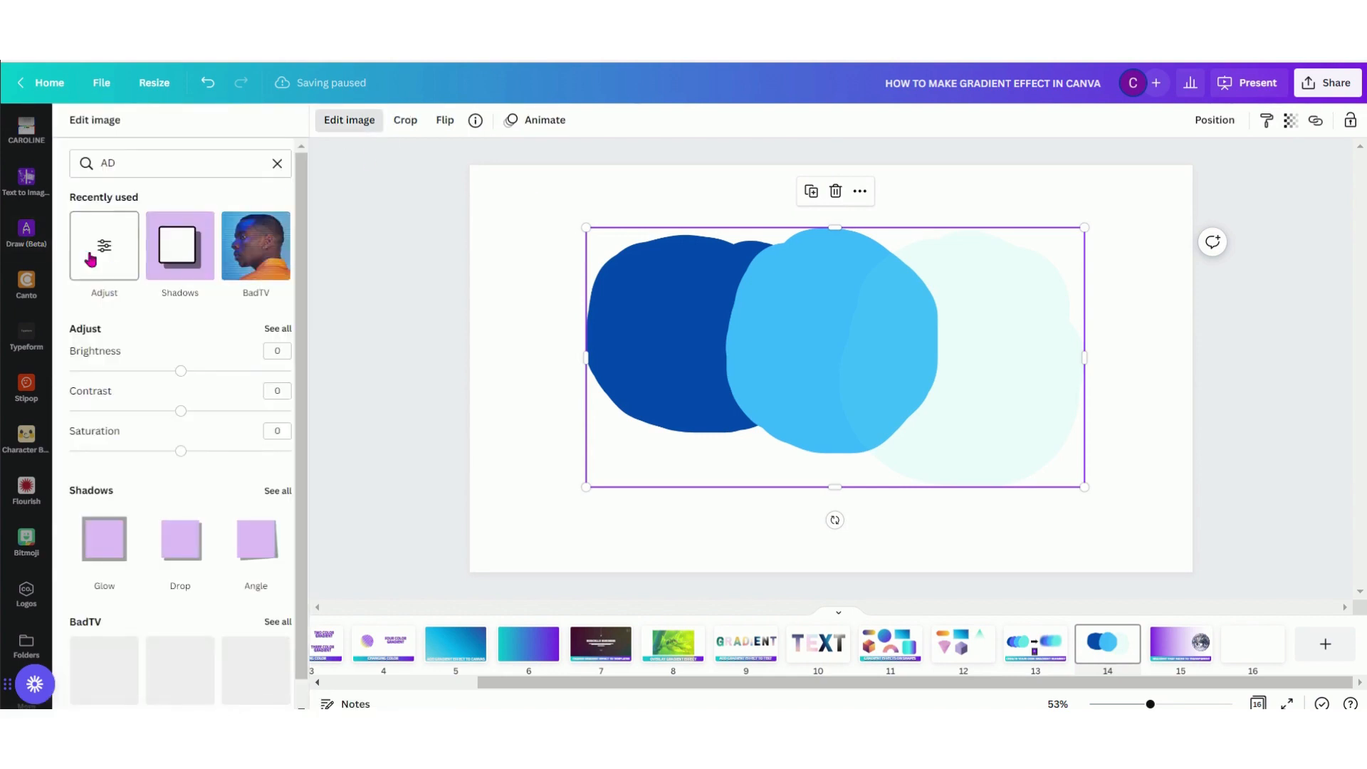
click(91, 259)
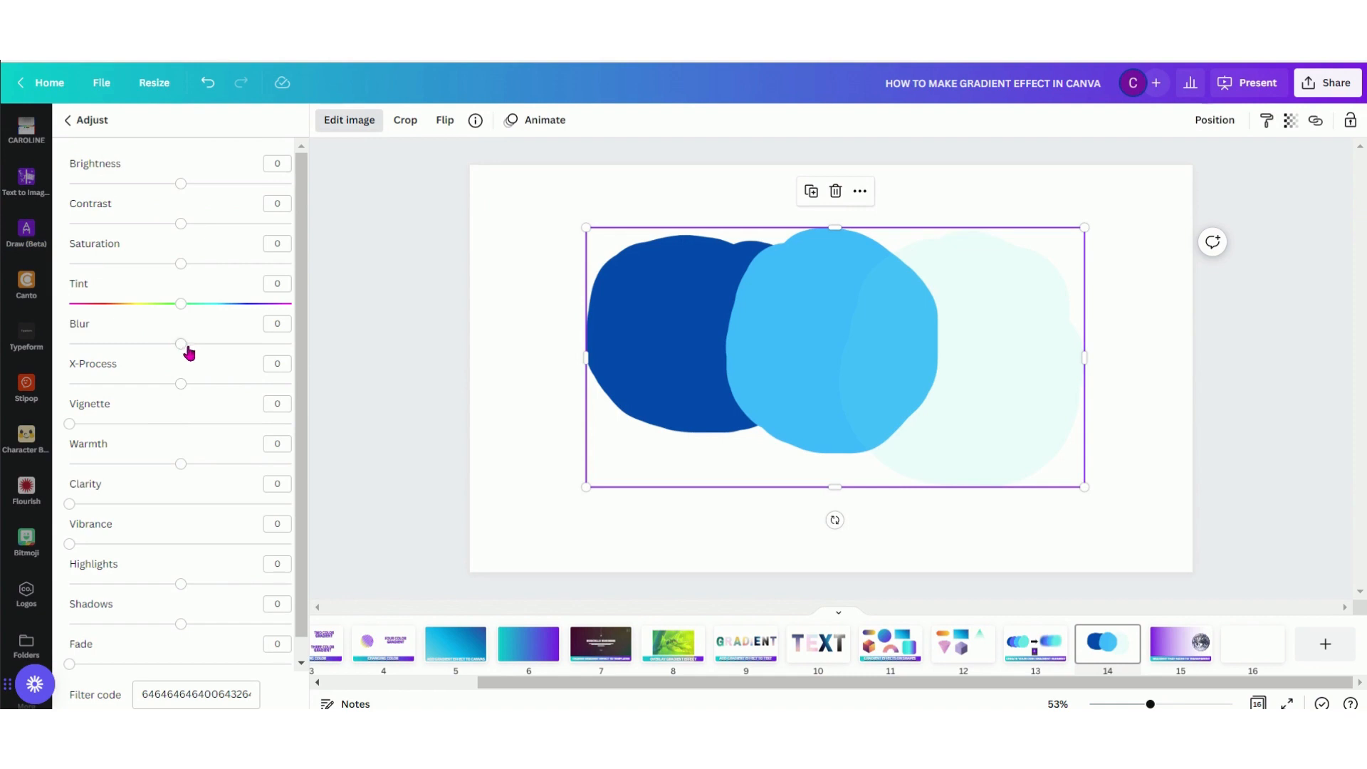
drag(191, 352, 393, 366)
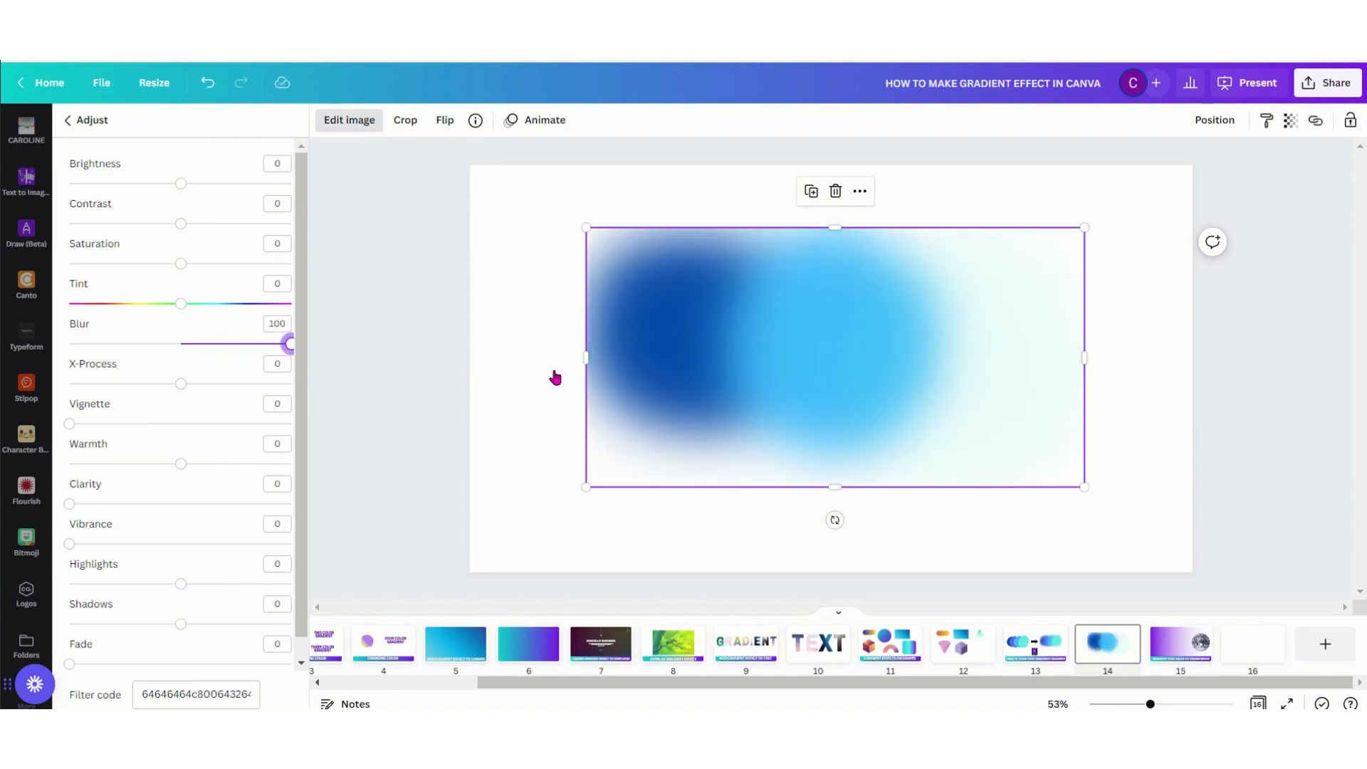
drag(840, 358, 738, 357)
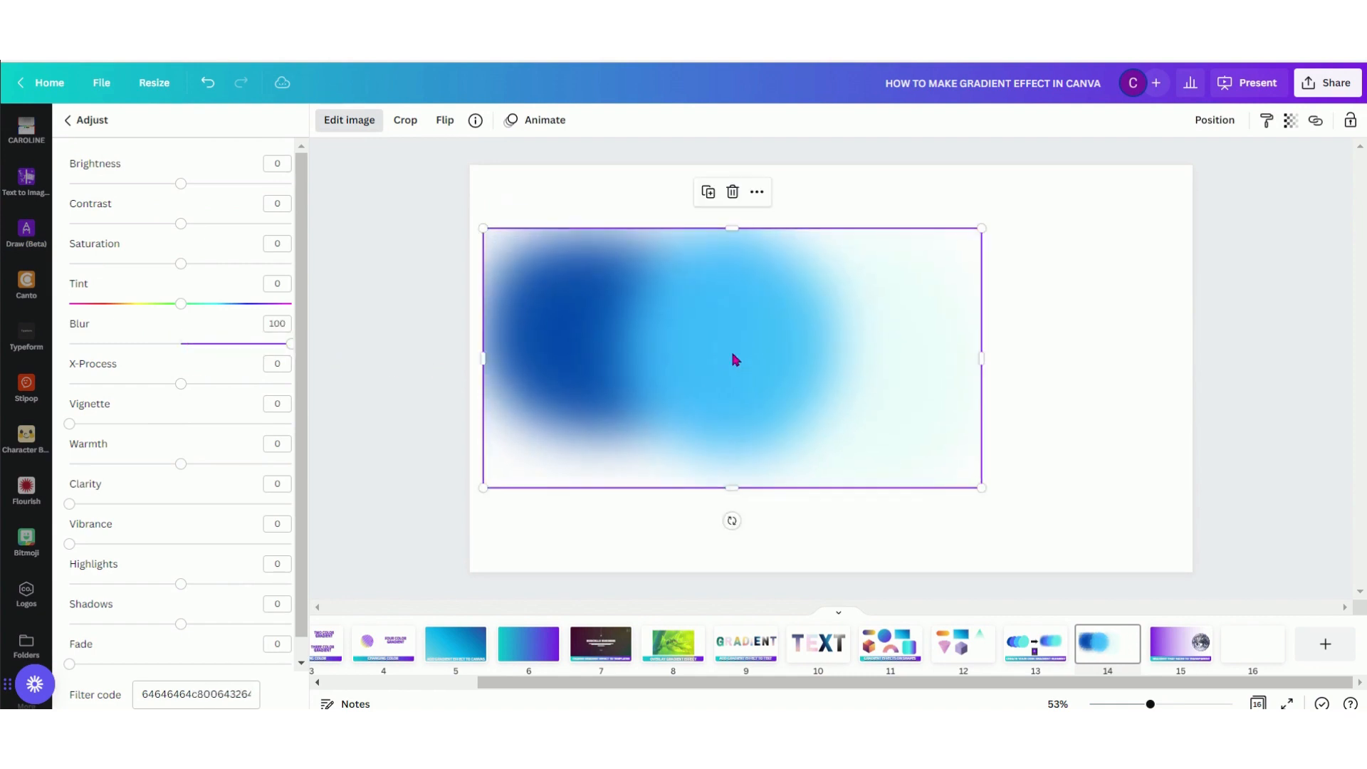
click(648, 537)
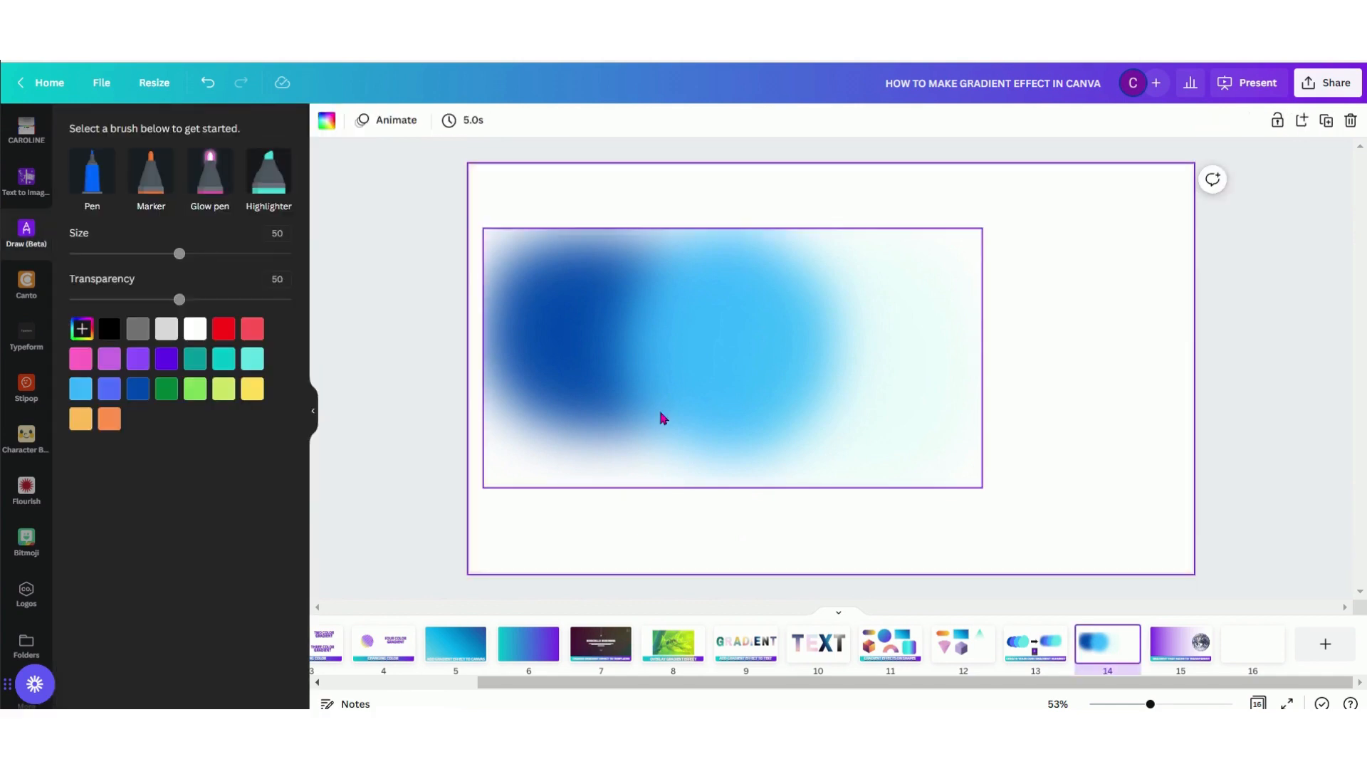
drag(659, 415, 644, 347)
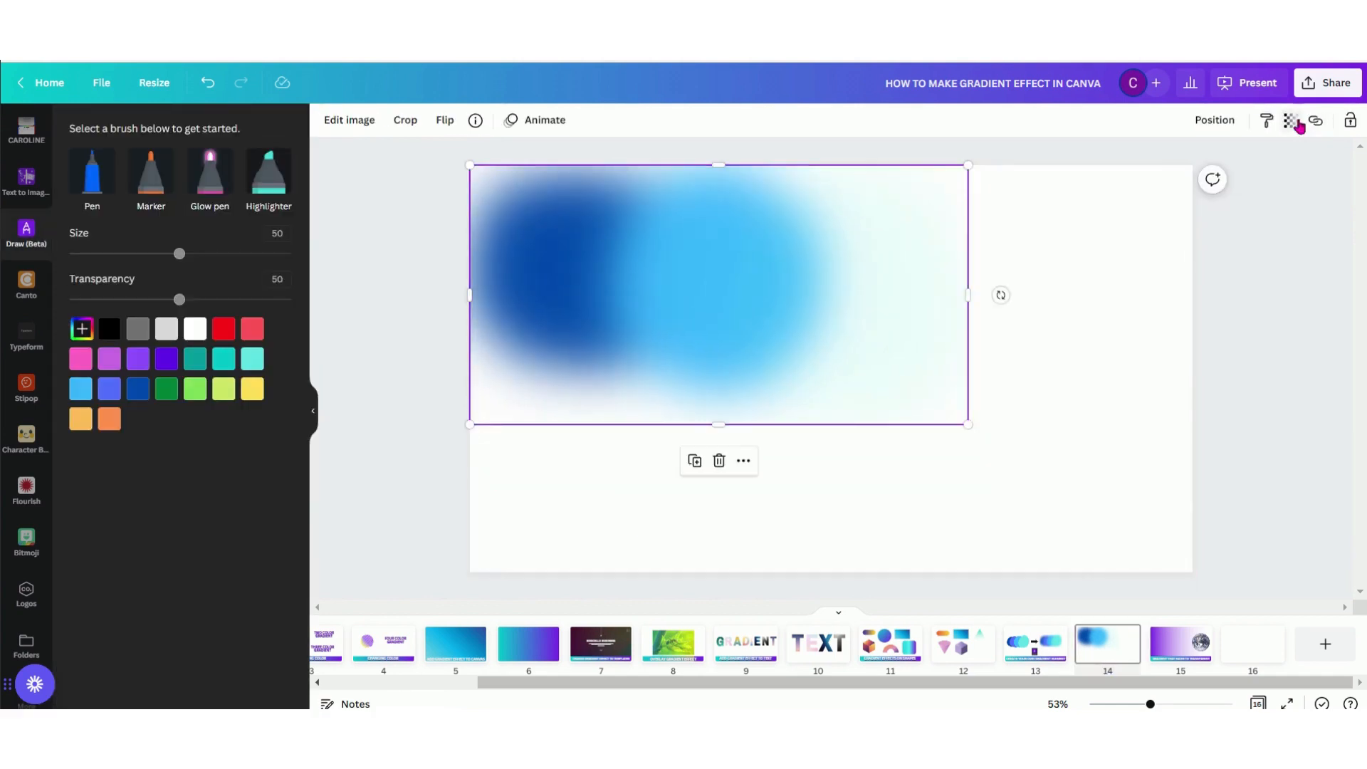
Set the blue drawing's transparency to 68 and enlarge it until it covers page 14
click(1298, 125)
drag(1284, 179, 1240, 187)
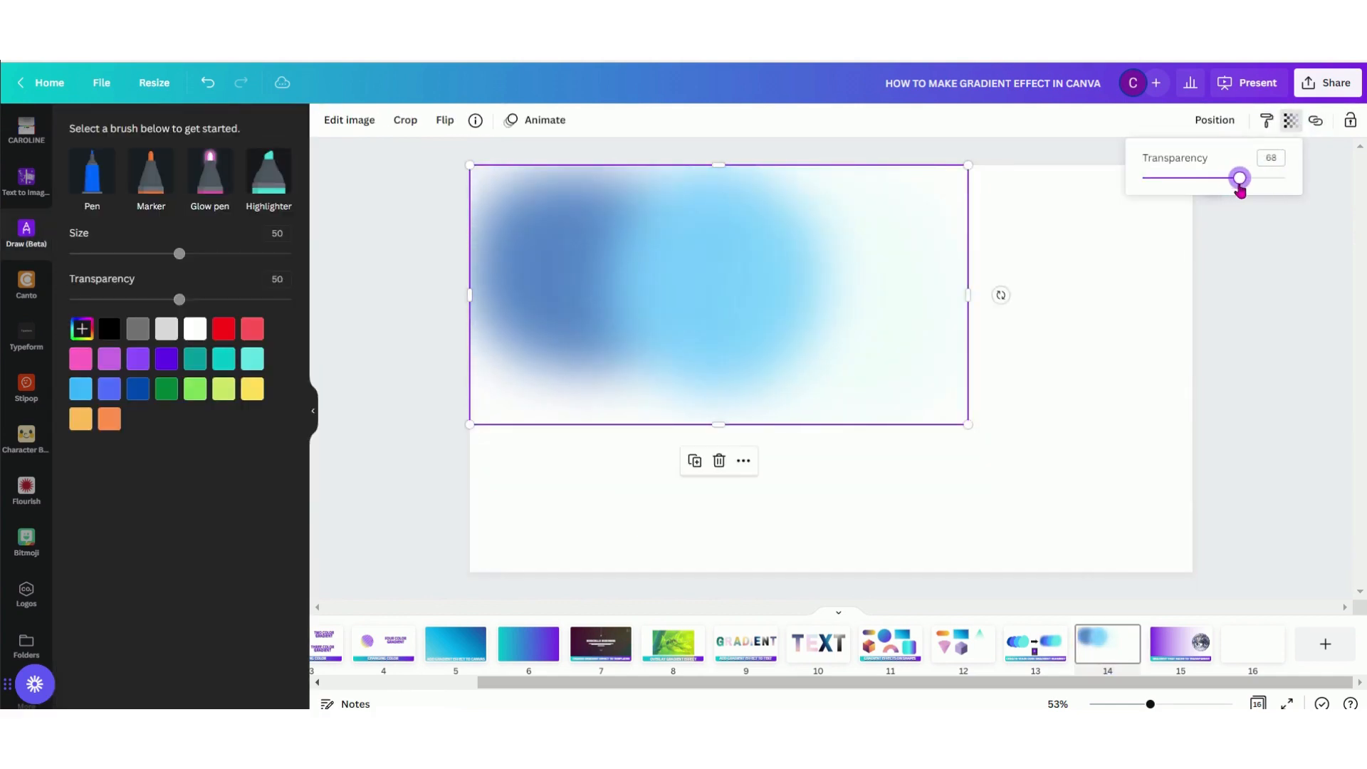
drag(969, 425, 1347, 627)
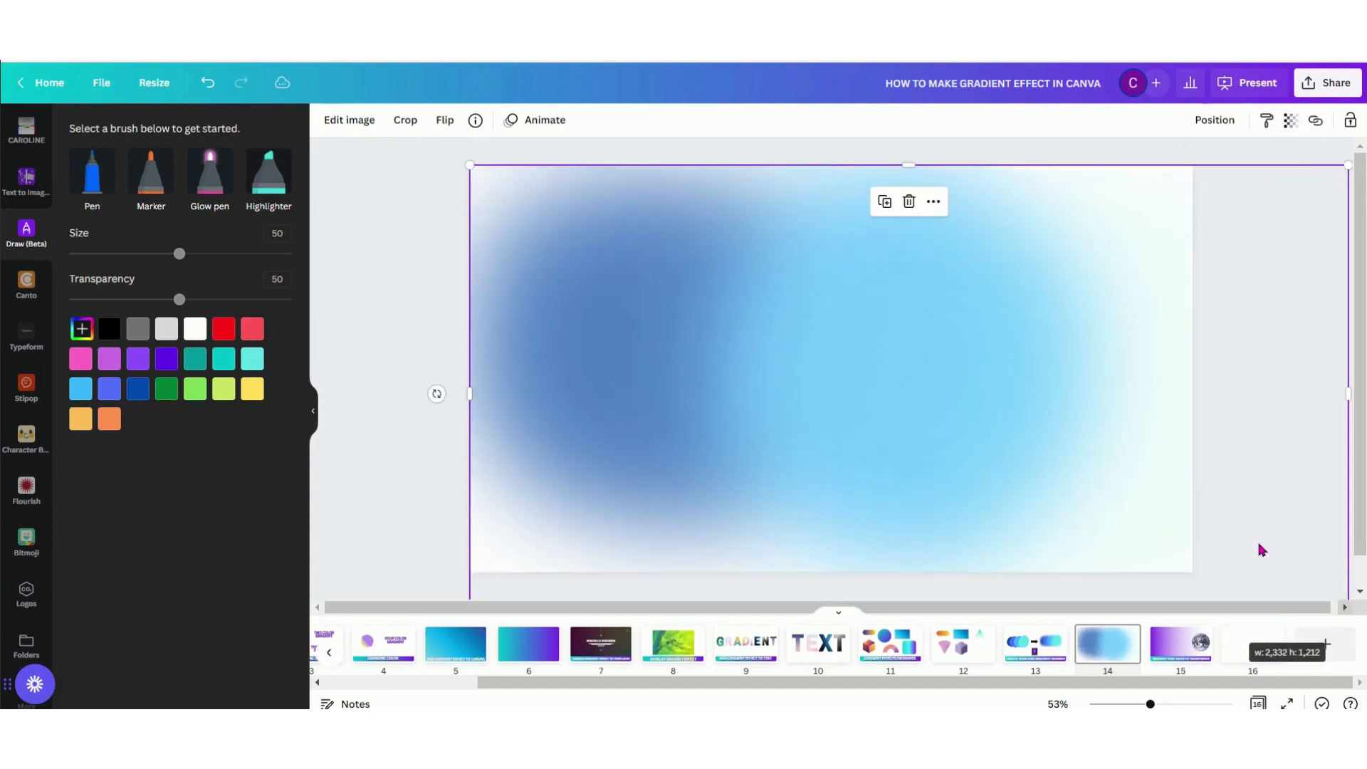
click(388, 350)
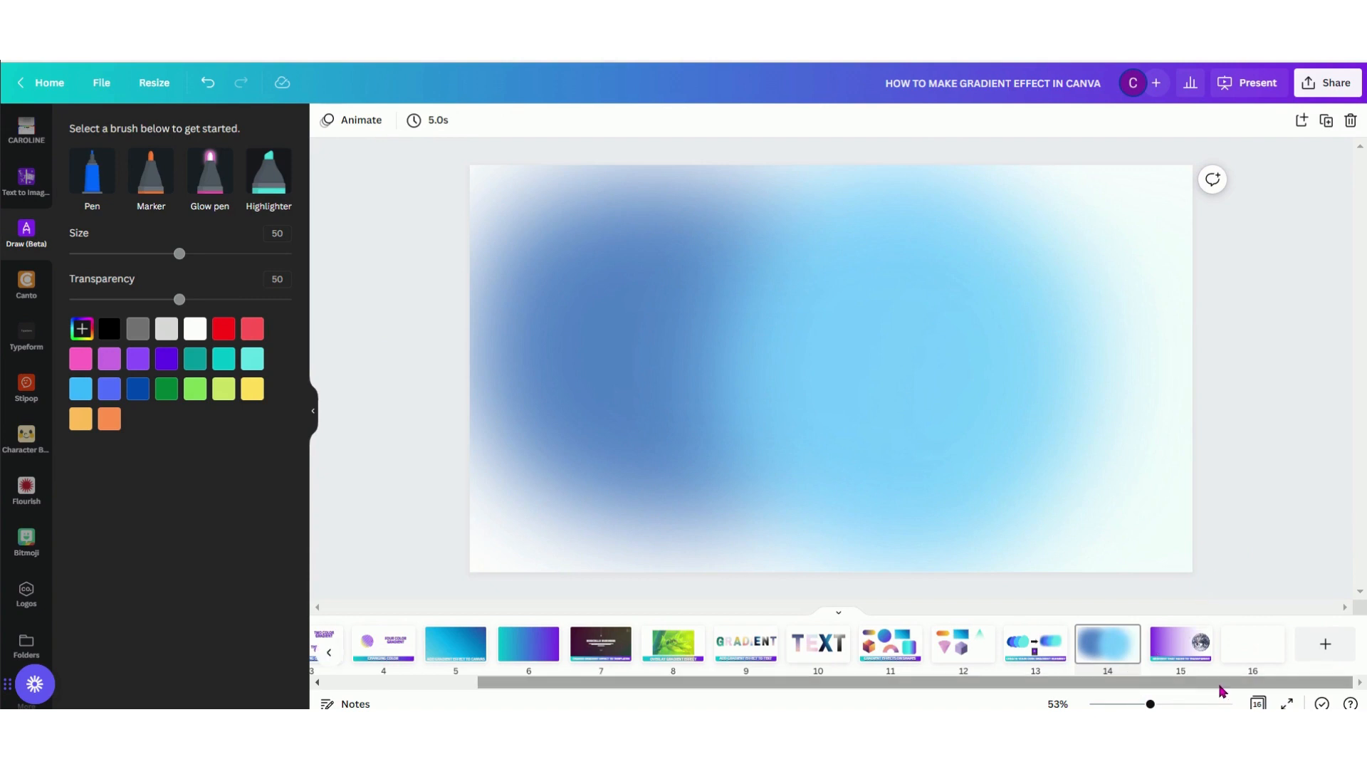
View the fading gradient example on page 15, and on blank page 16 search the elements library for "GRADIENT TRANSPARENT"
click(1173, 664)
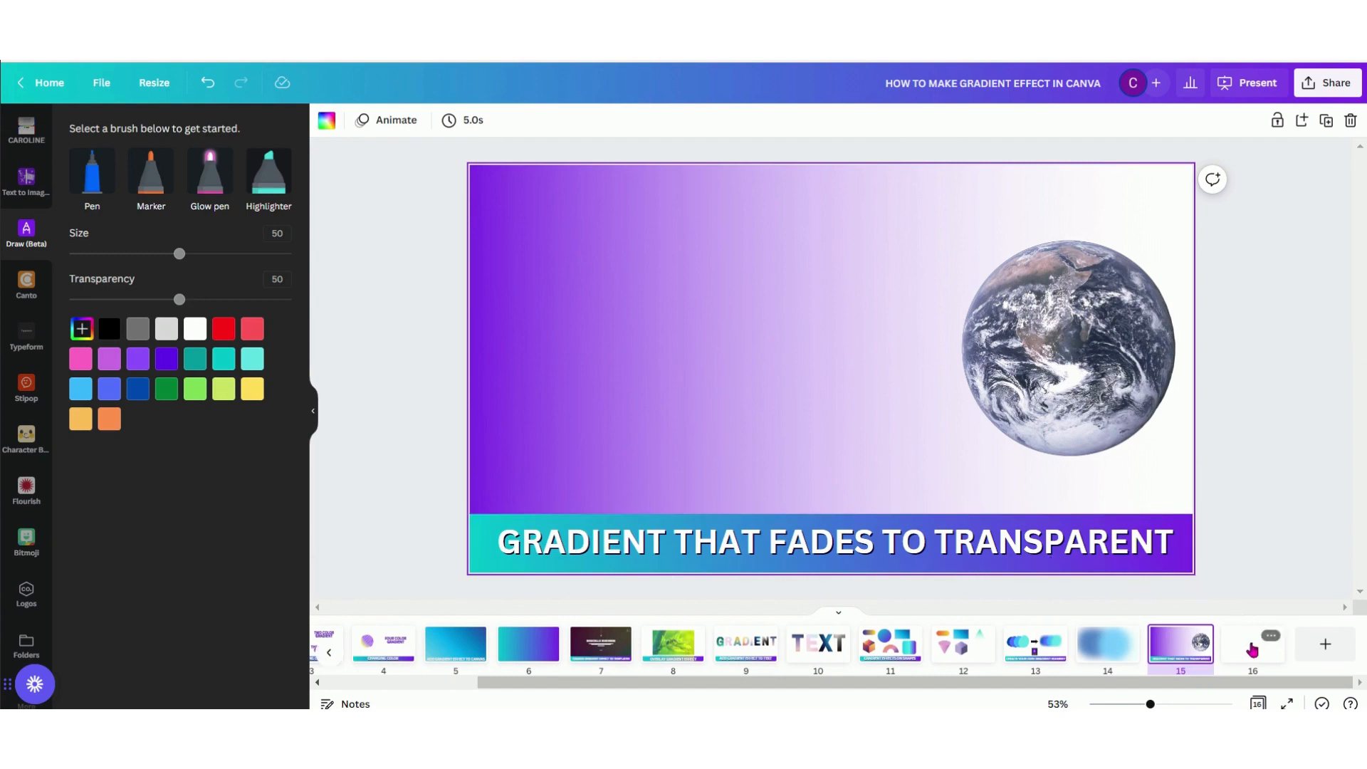
click(1253, 650)
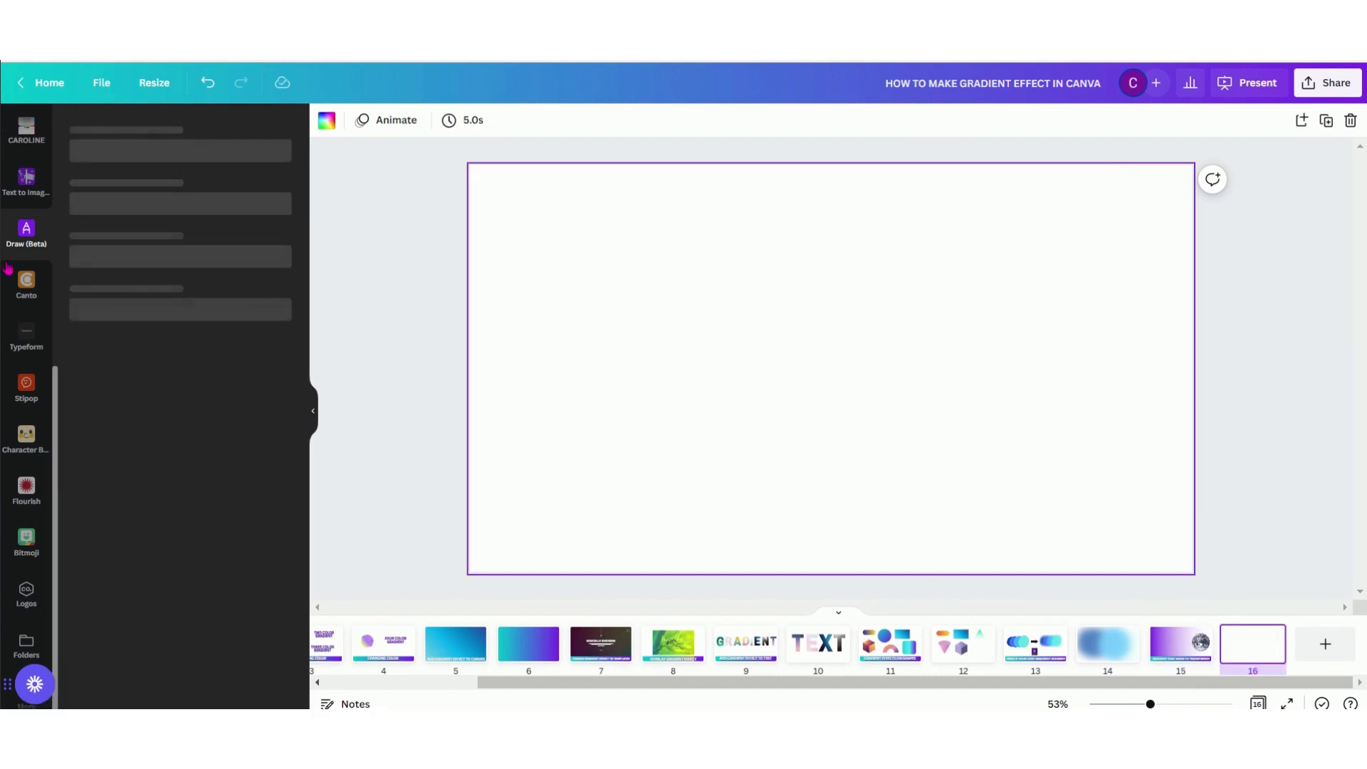
scroll(32, 285, up, 6)
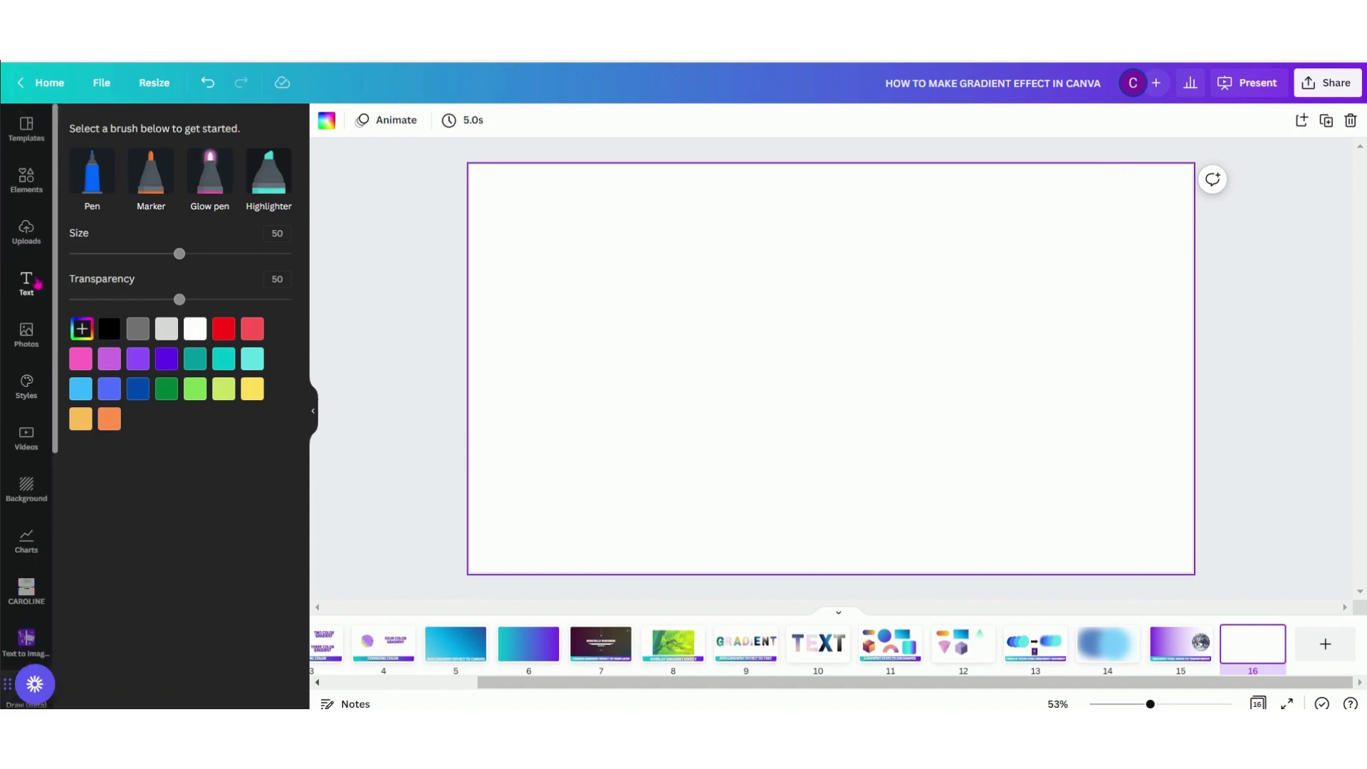
click(33, 195)
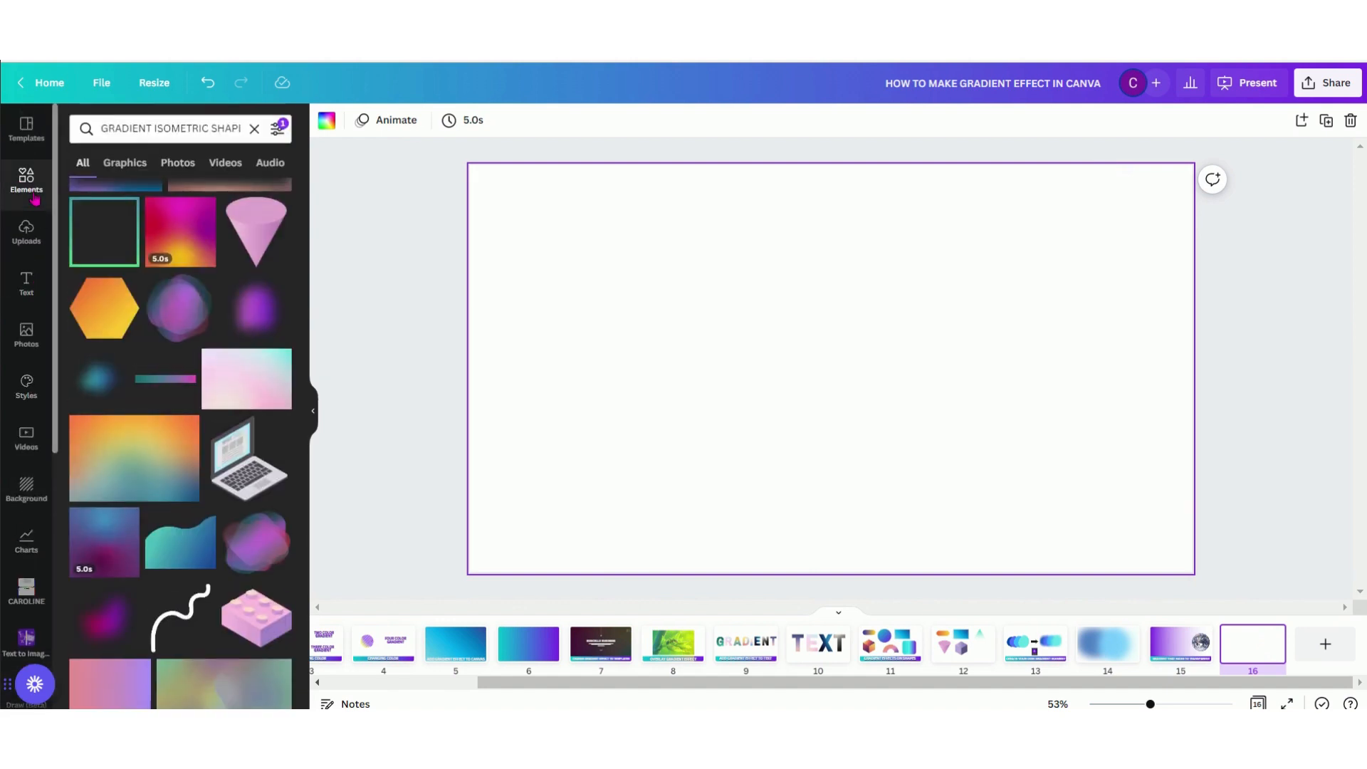
click(178, 128)
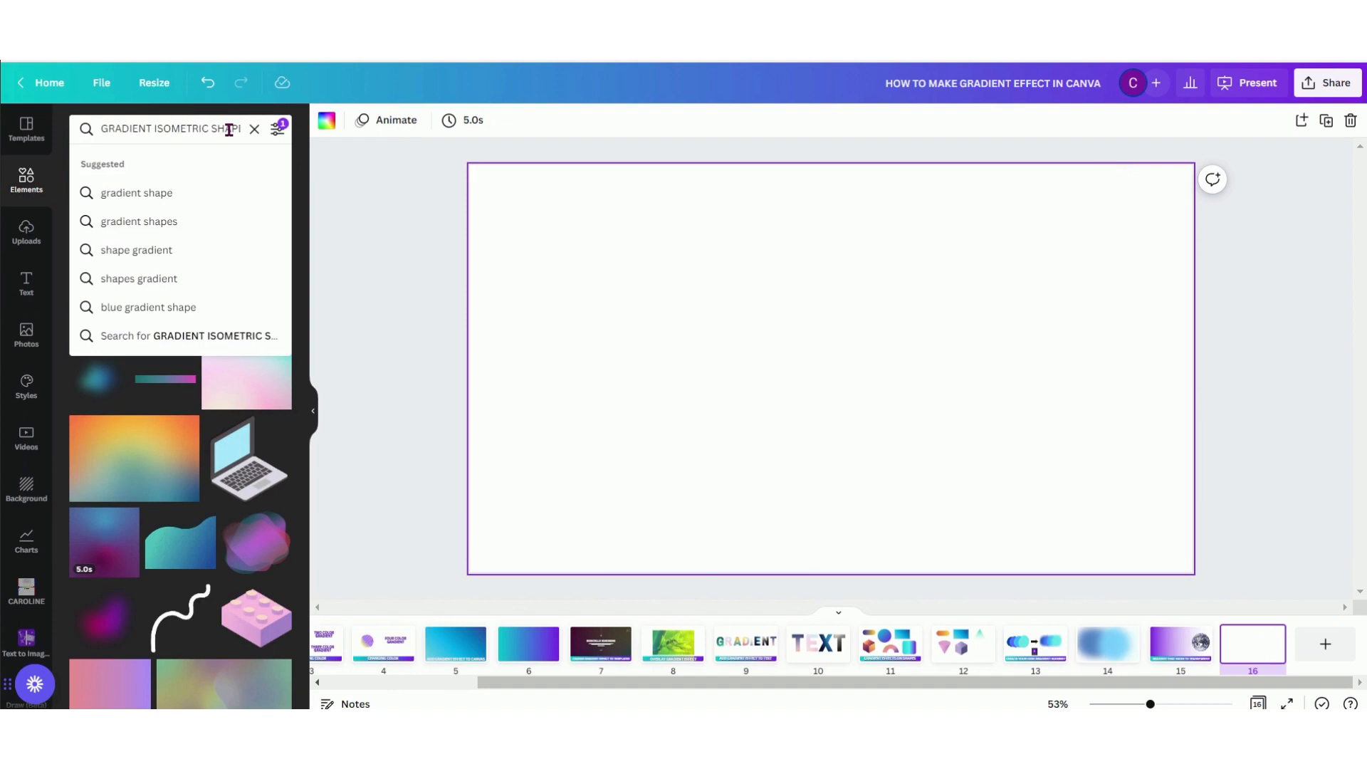
key(ctrl+a)
text(GRADIE)
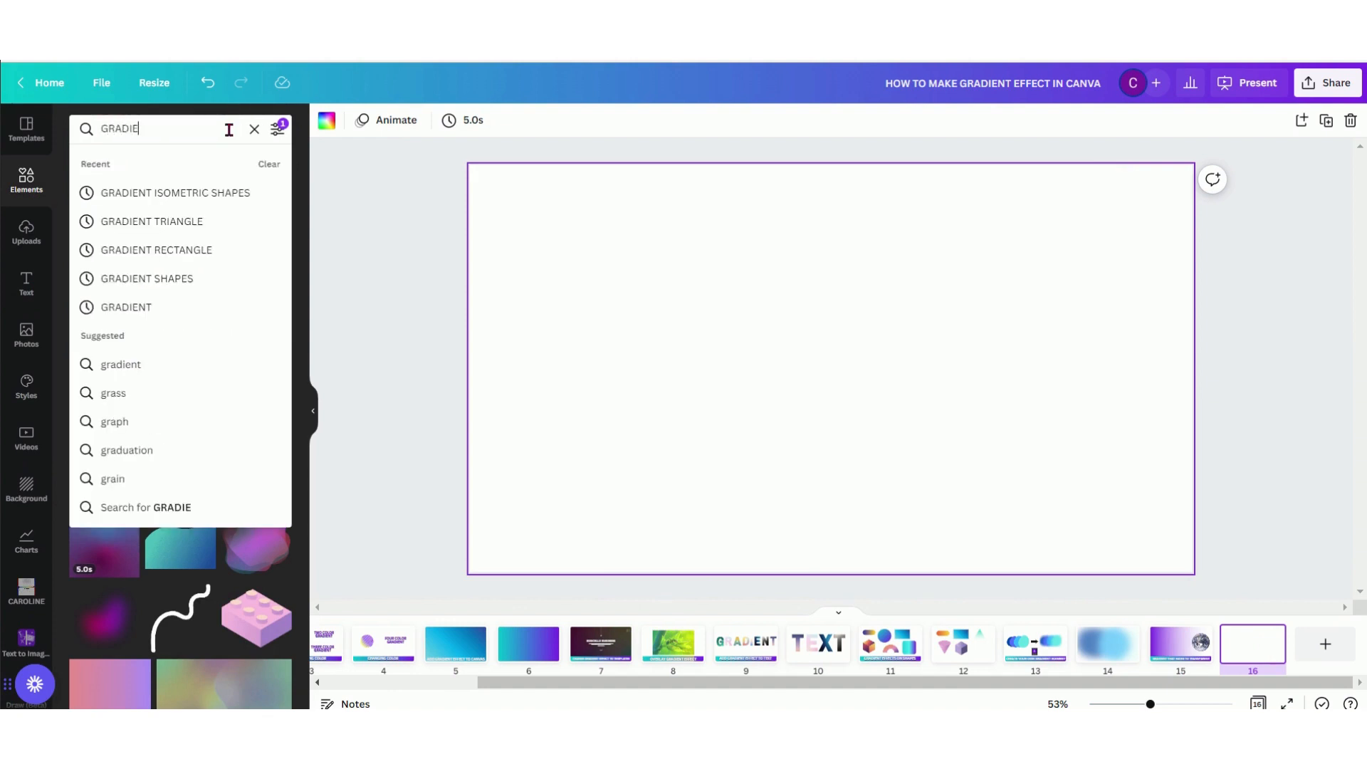
text(NT TRANSPARENT)
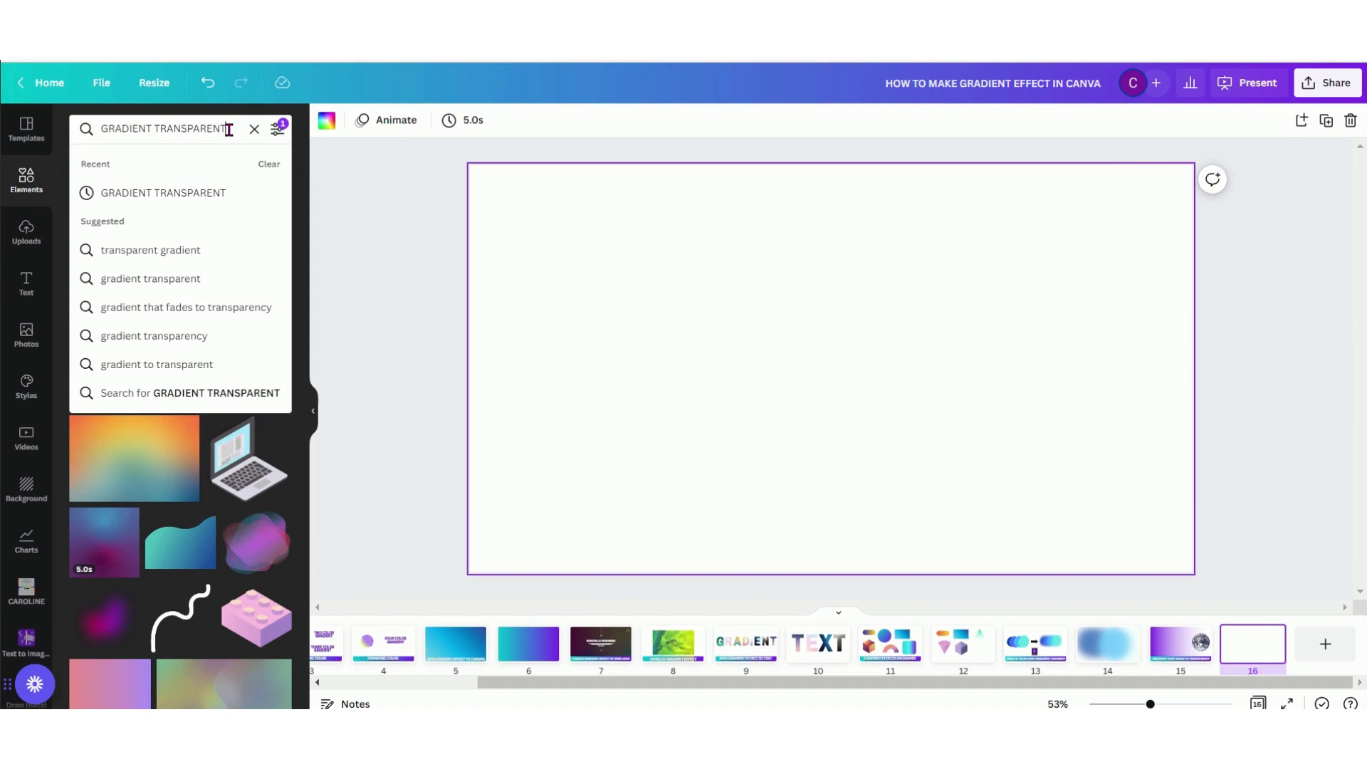
key(Return)
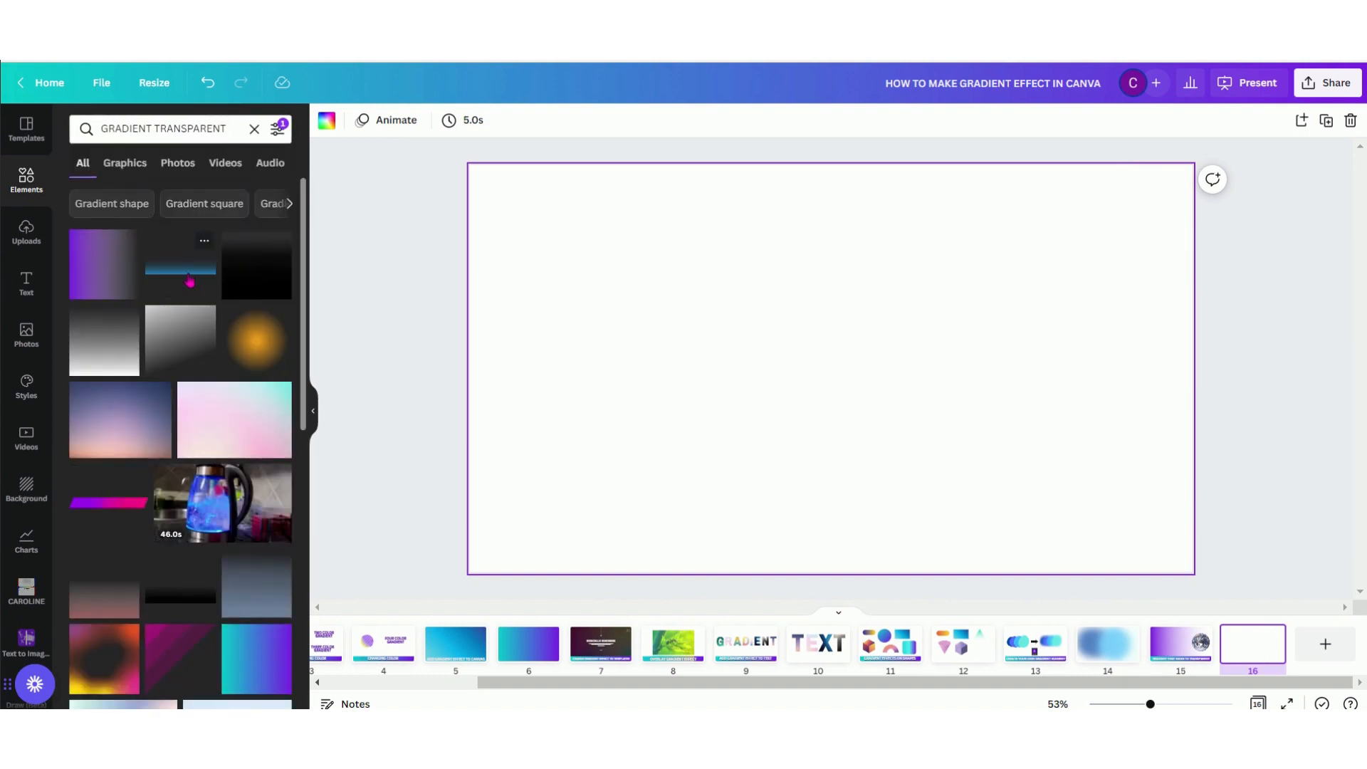
Add the blue gradient that fades to transparent and fit it along the bottom of page 16 across its full width
click(189, 280)
drag(672, 347, 632, 454)
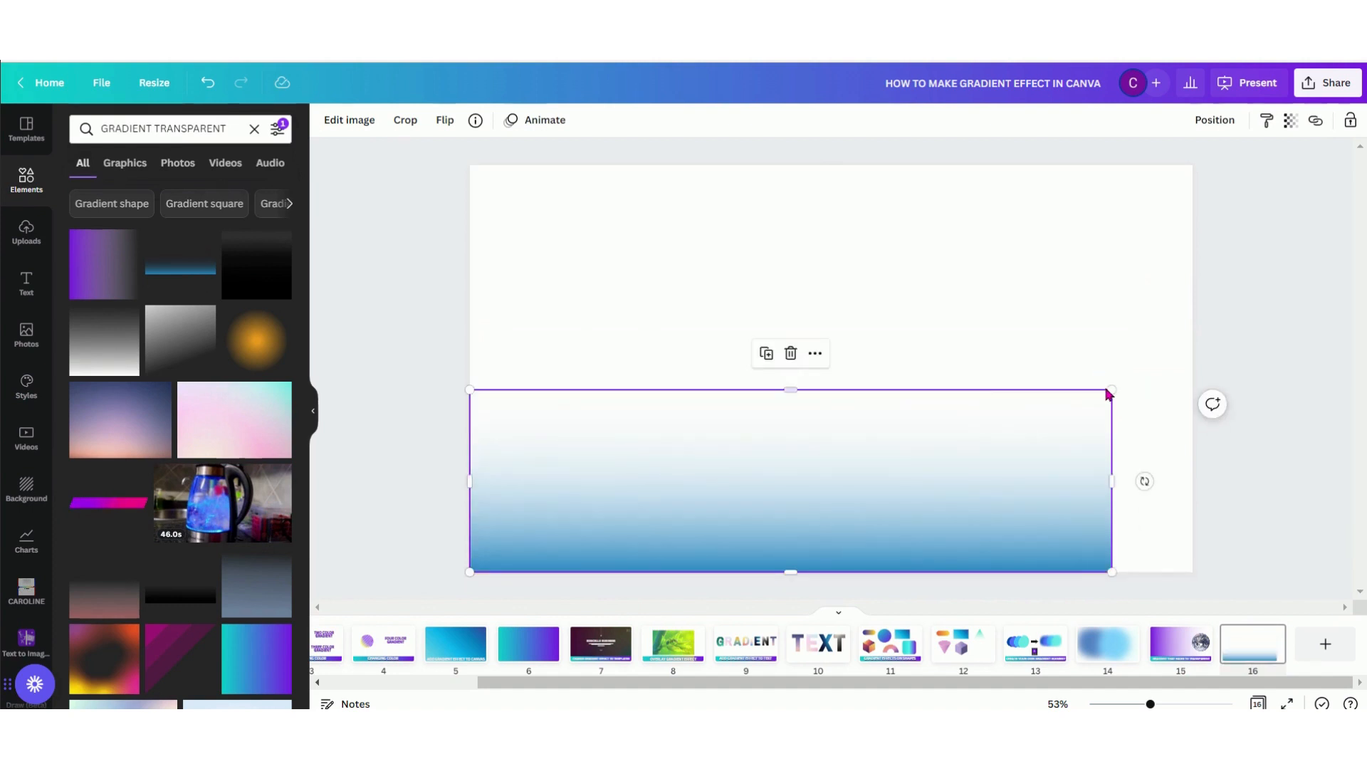
drag(1112, 390, 1191, 319)
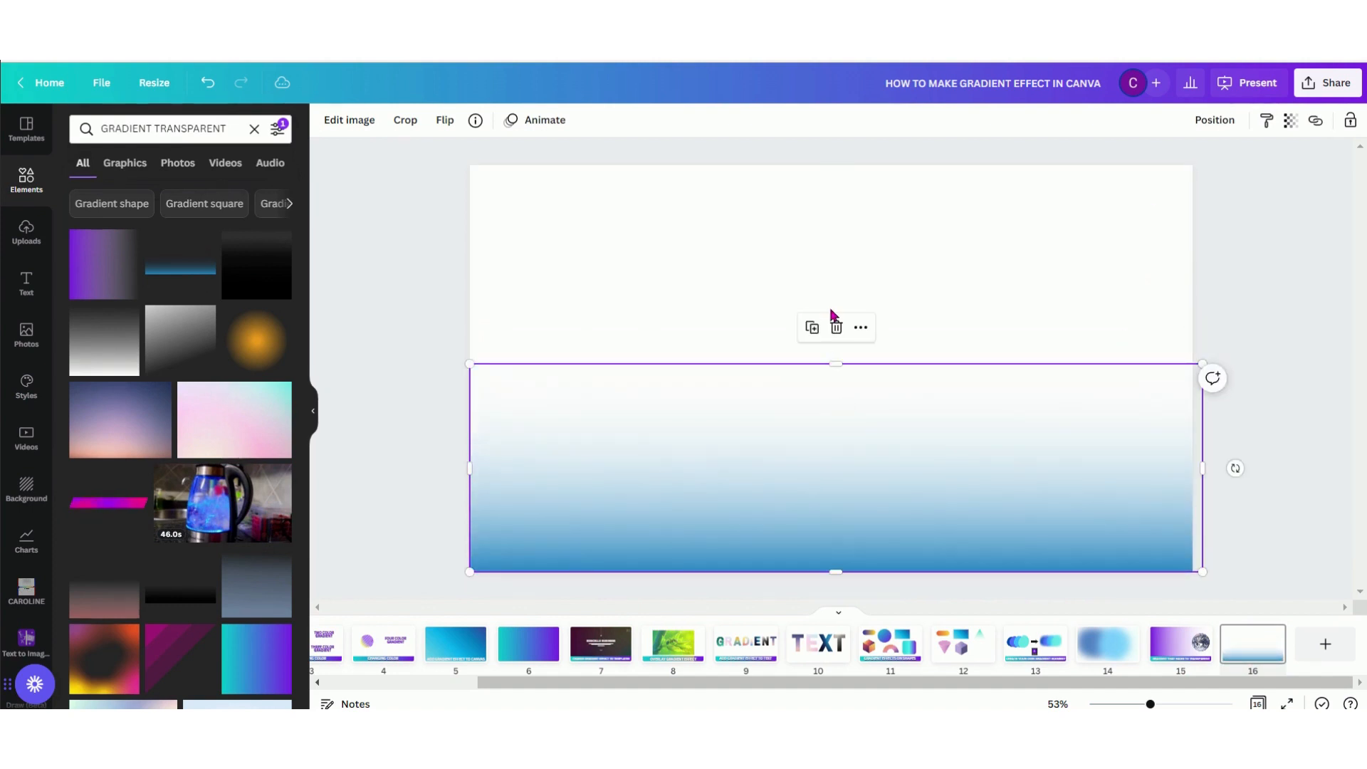
click(840, 331)
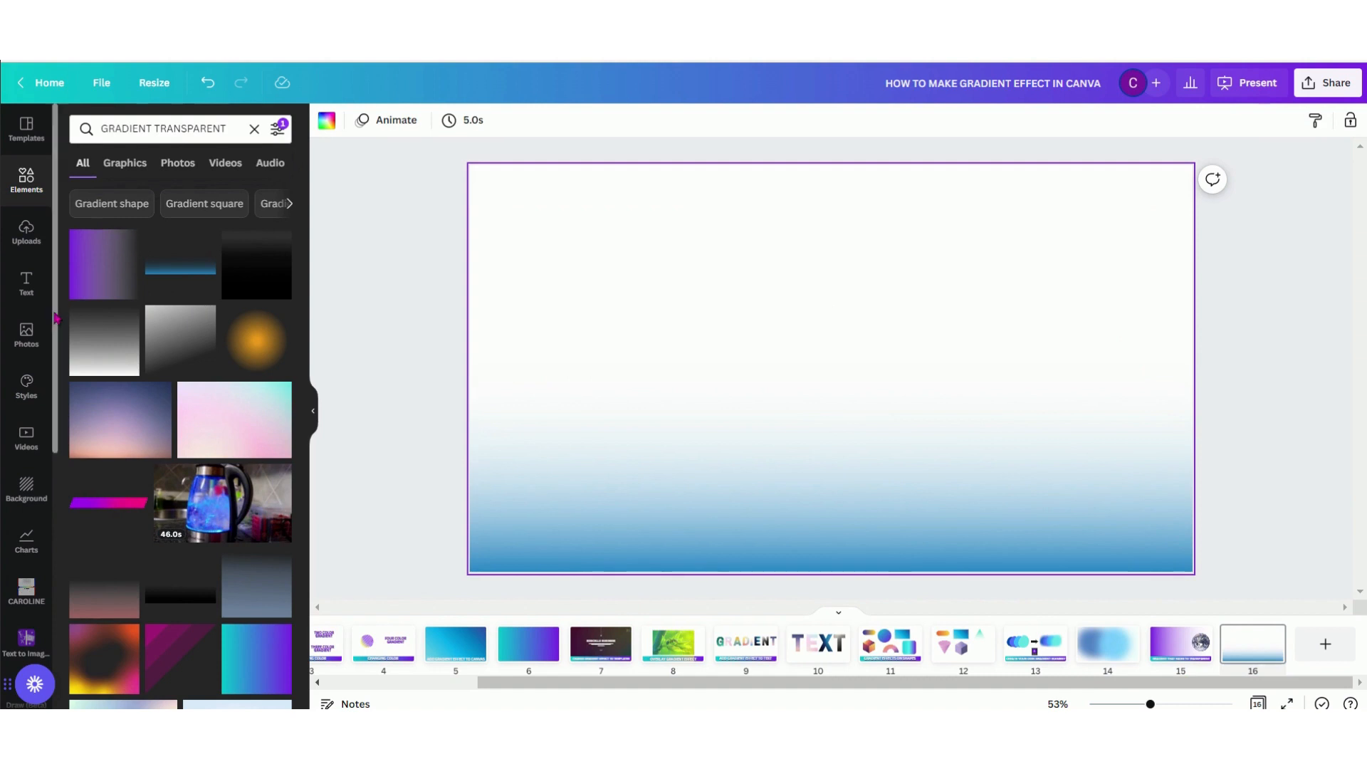
Add the Earth photo to page 16, place it centrally overlapping the gradient's upper edge, and select the blue gradient
click(31, 347)
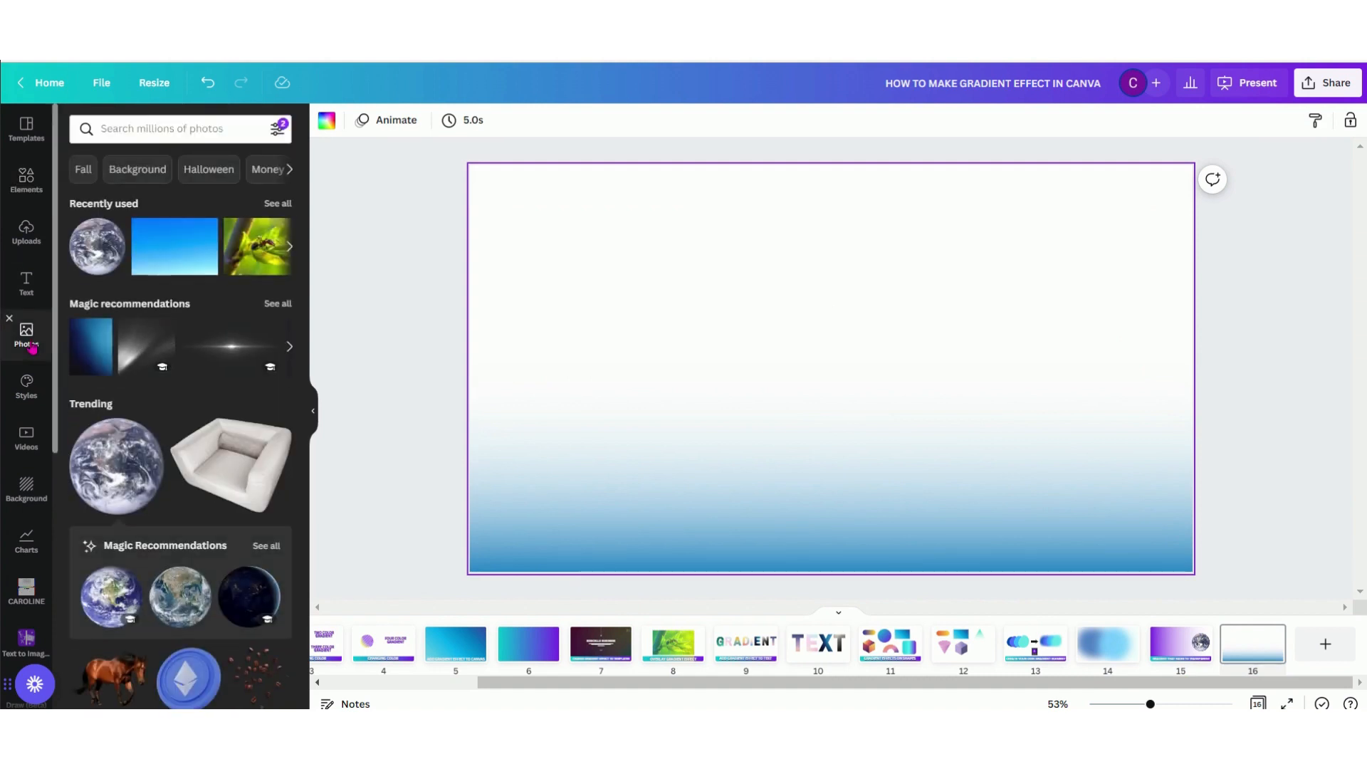
click(103, 260)
drag(858, 345, 852, 293)
click(932, 491)
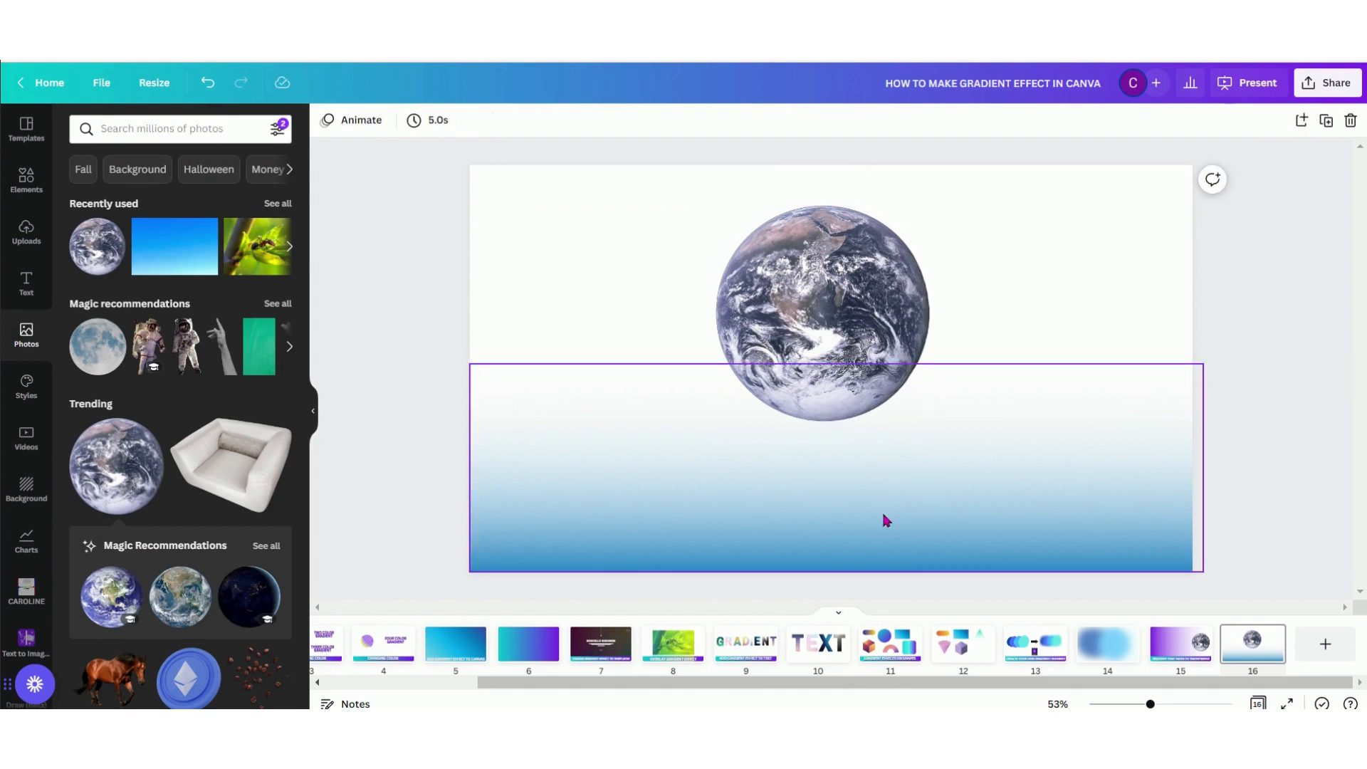
click(750, 445)
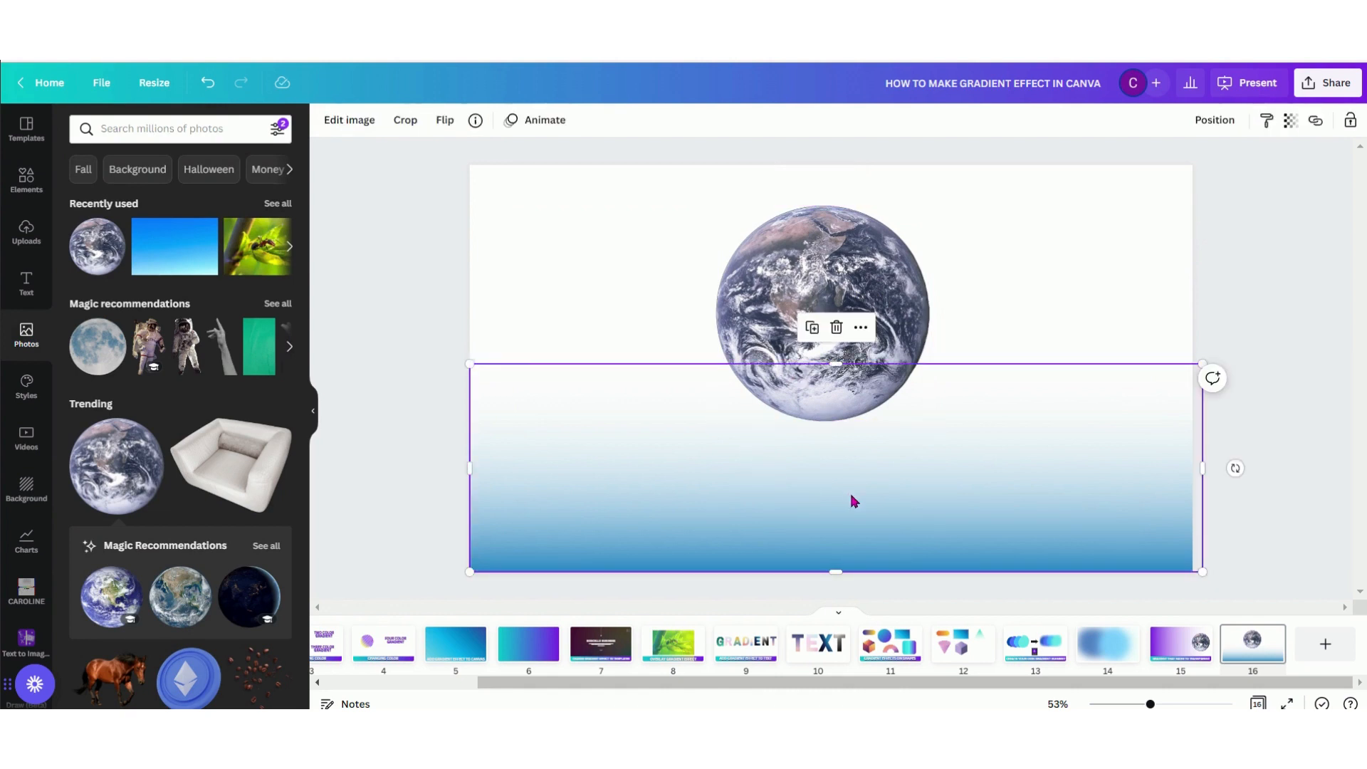